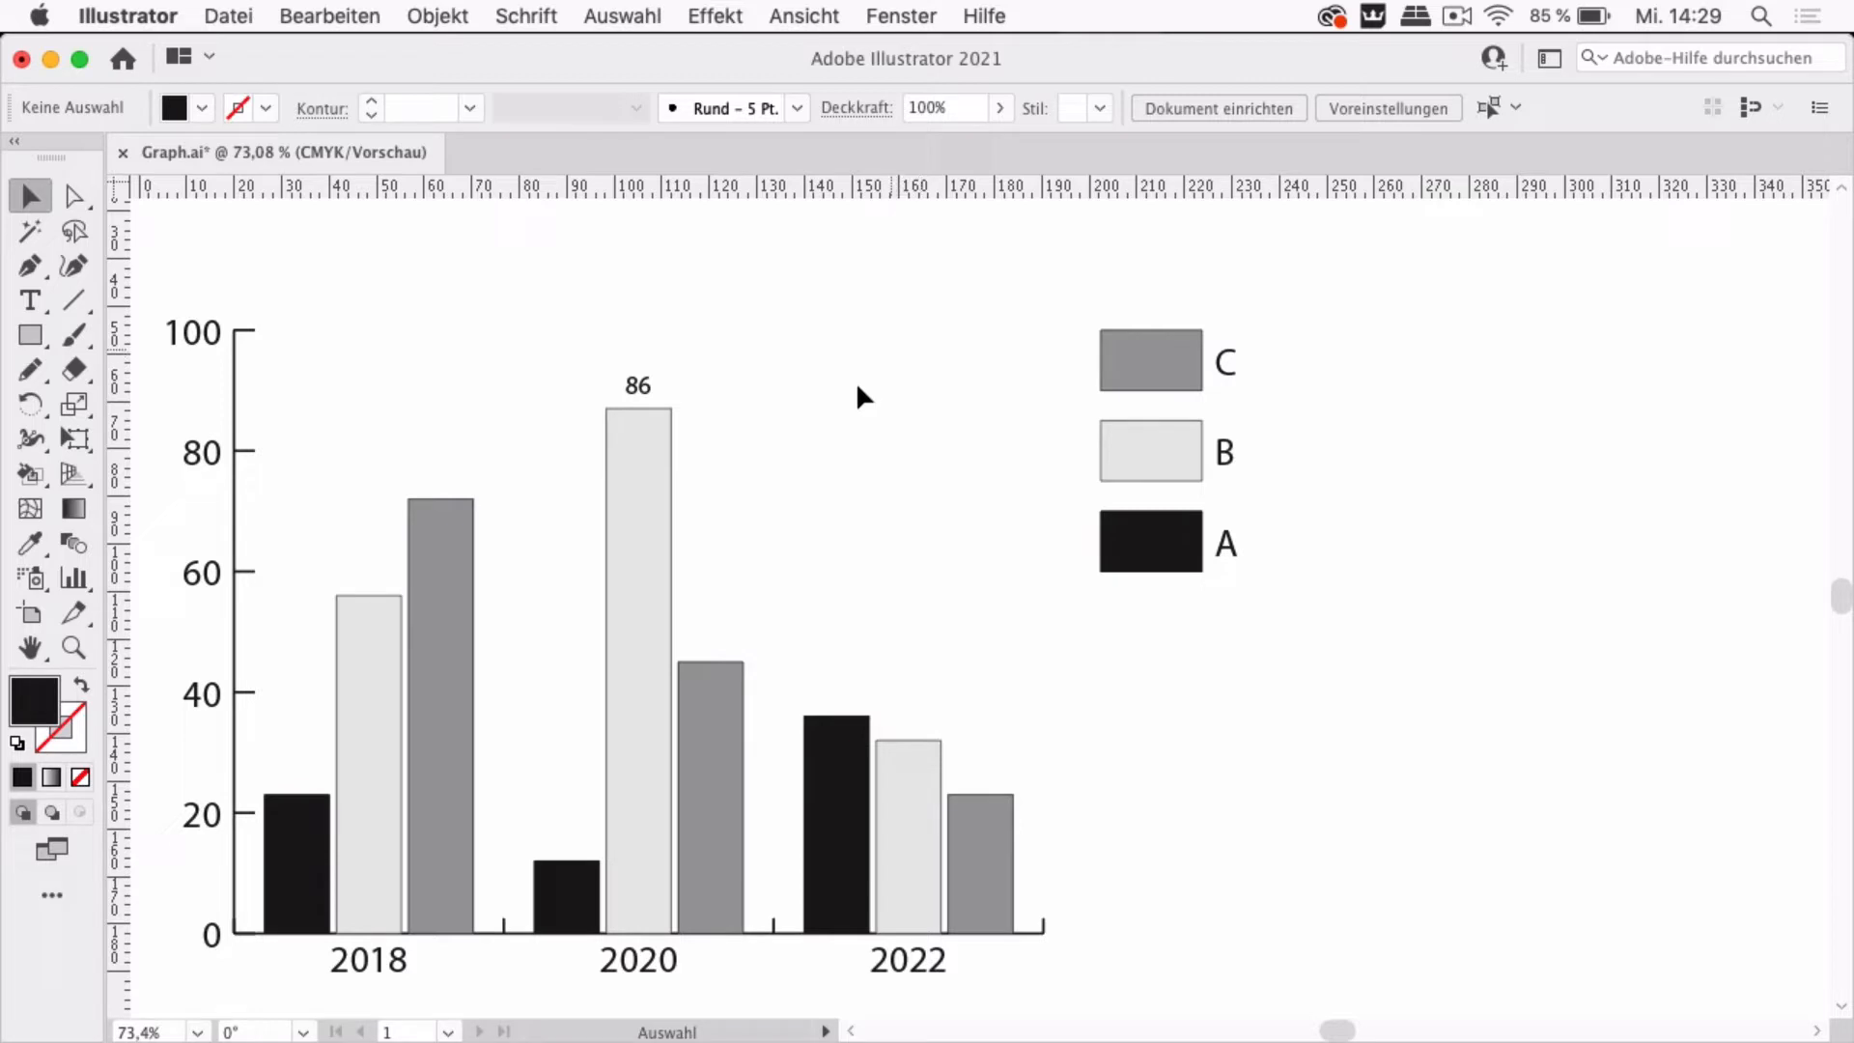
Open the selected bar chart's data table to review its values, then close it
left_click(651, 658)
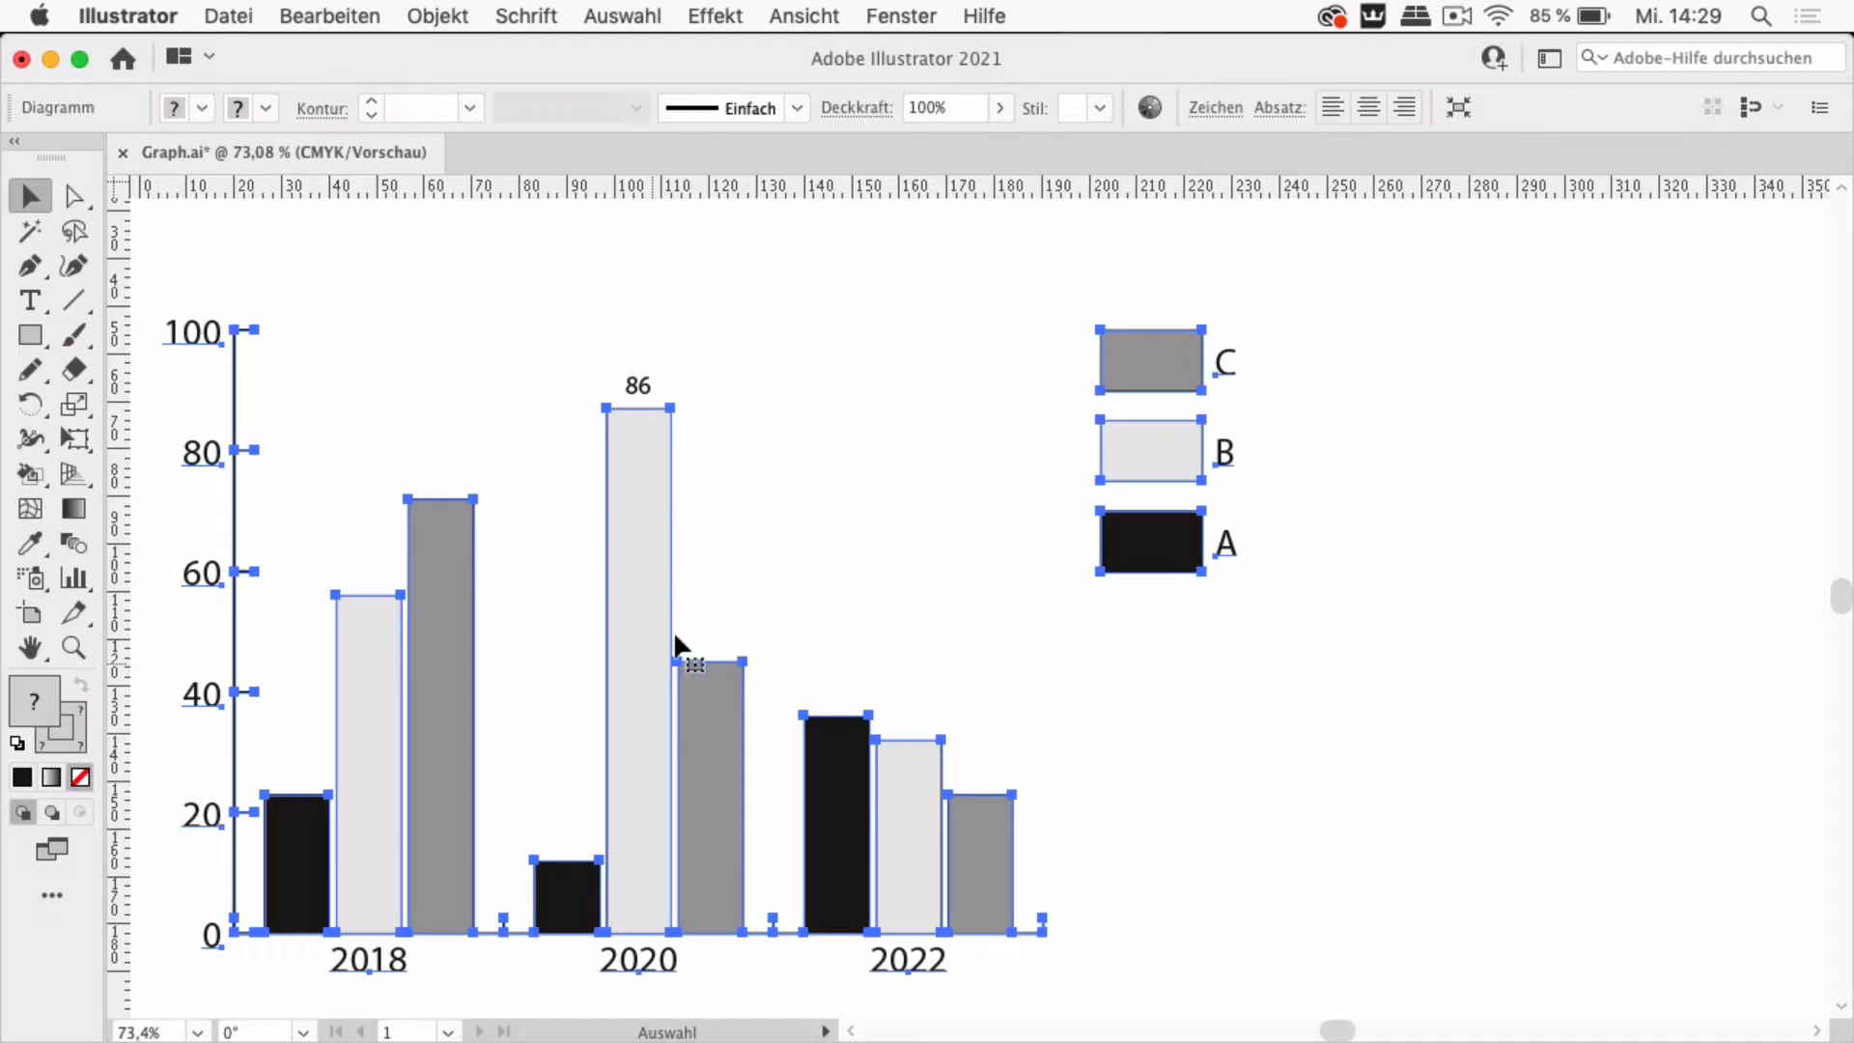
right_click(640, 537)
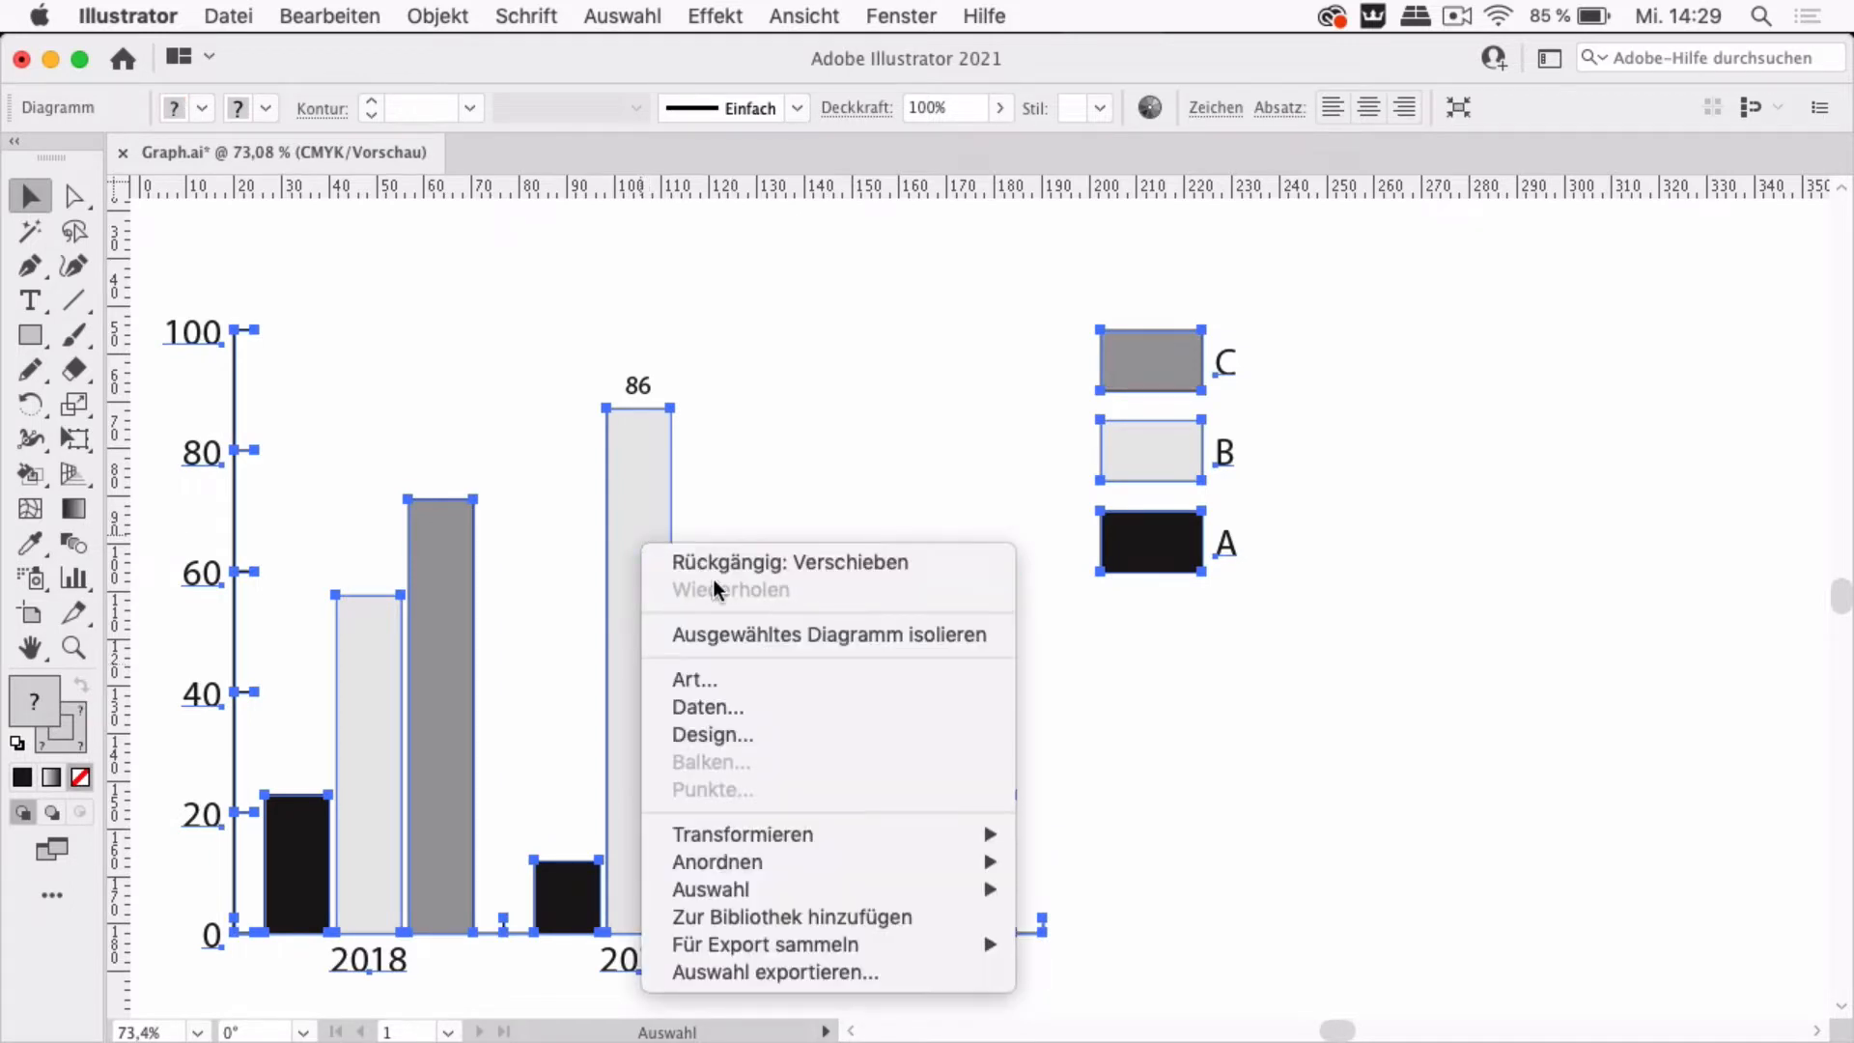
left_click(728, 703)
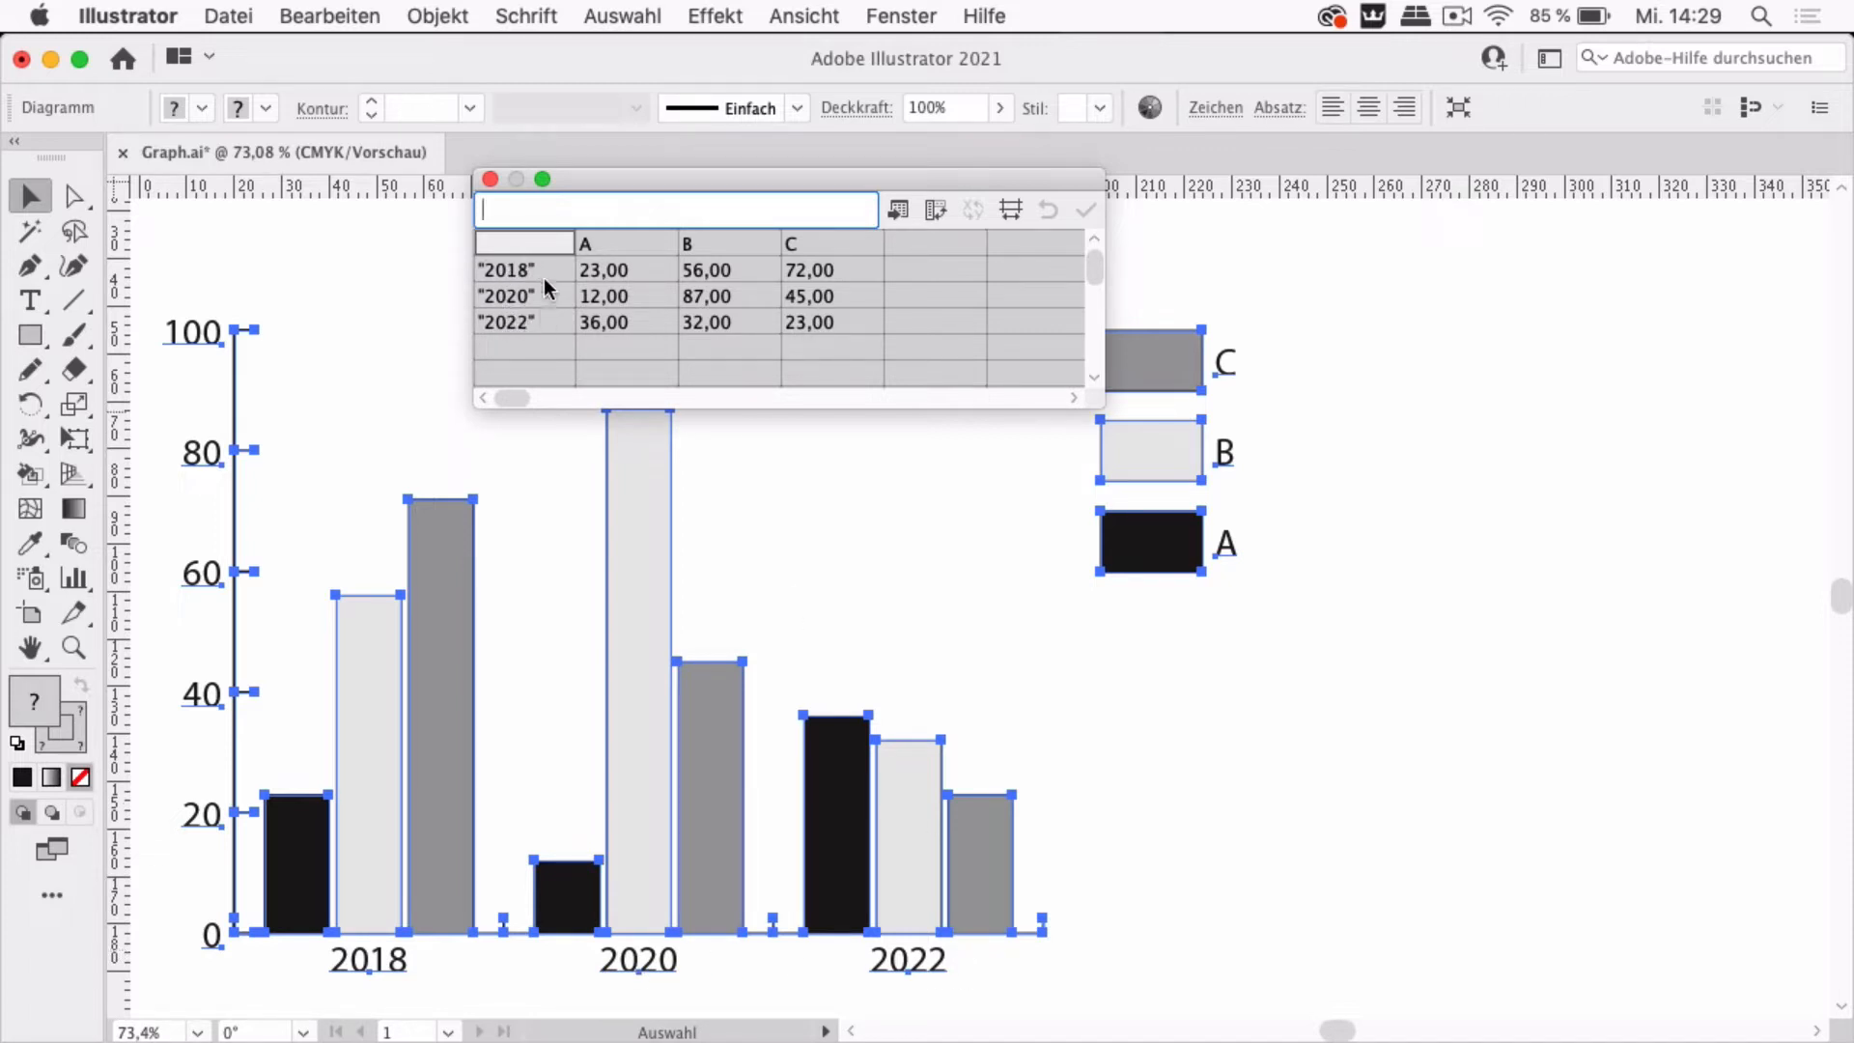
left_click(492, 181)
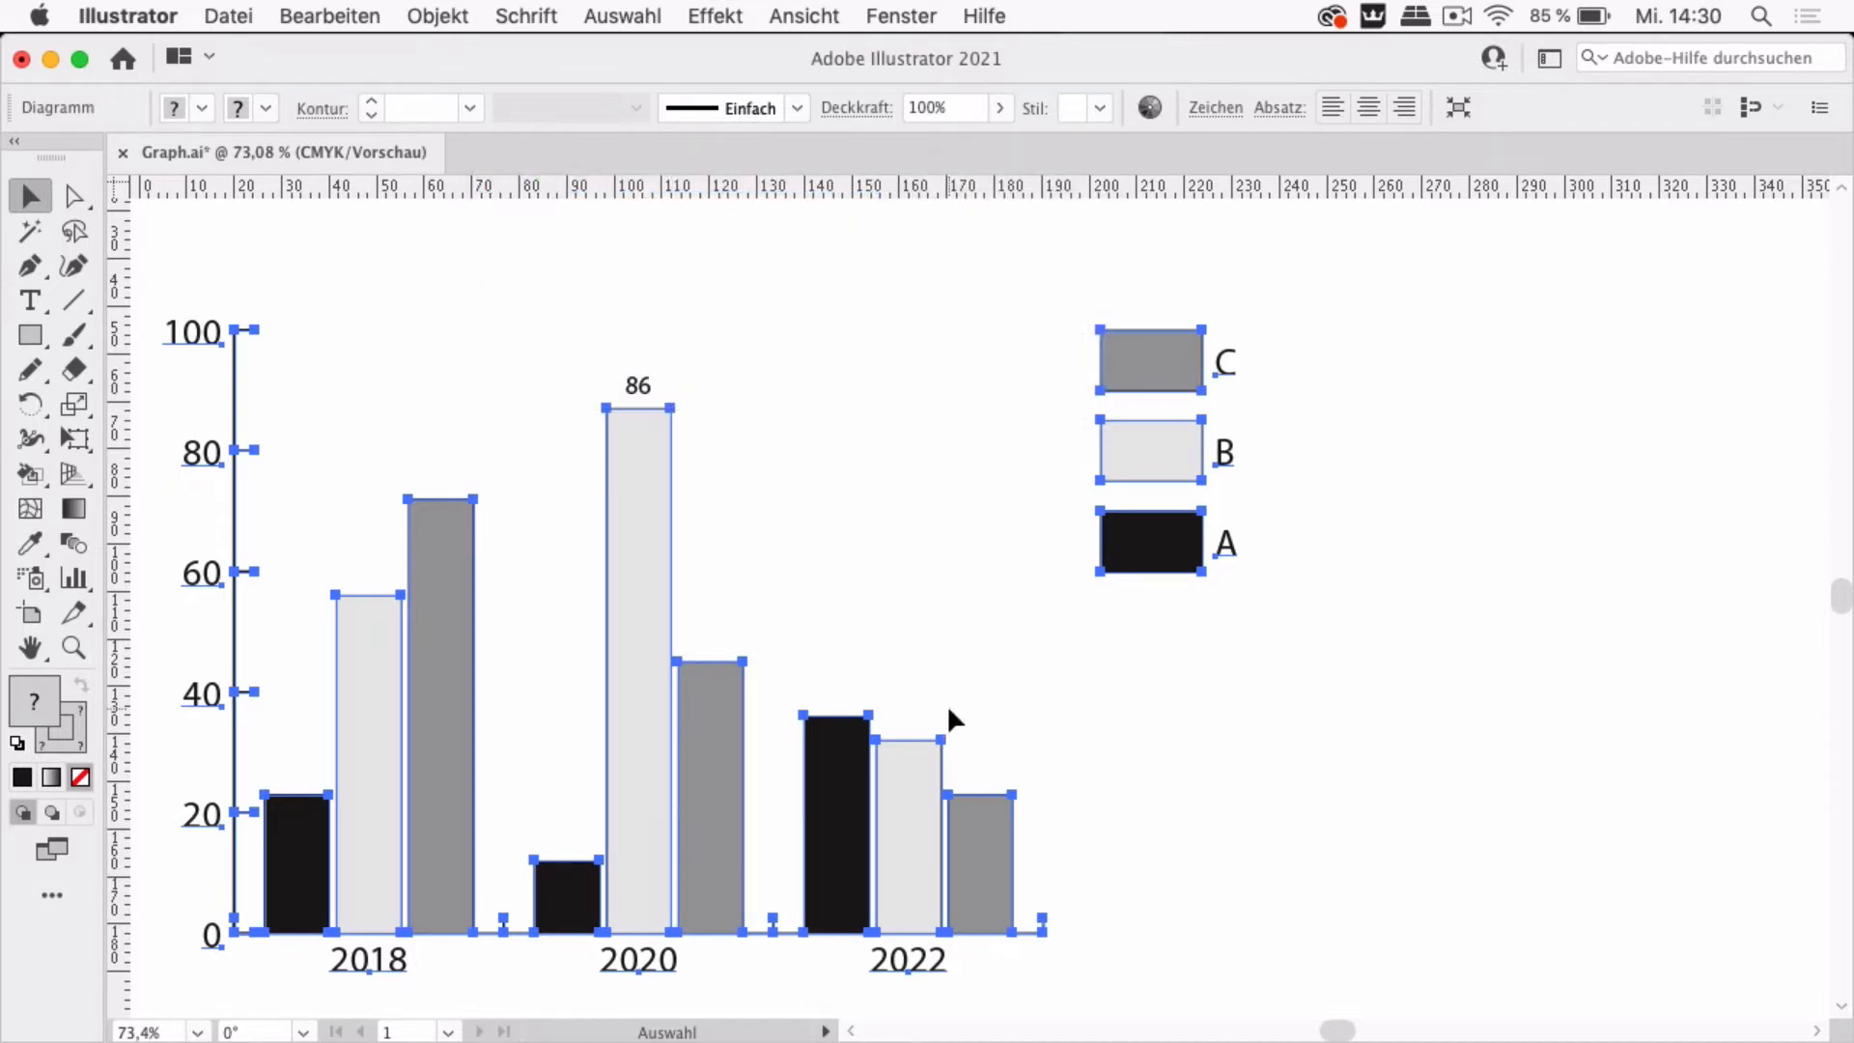
left_click(917, 623)
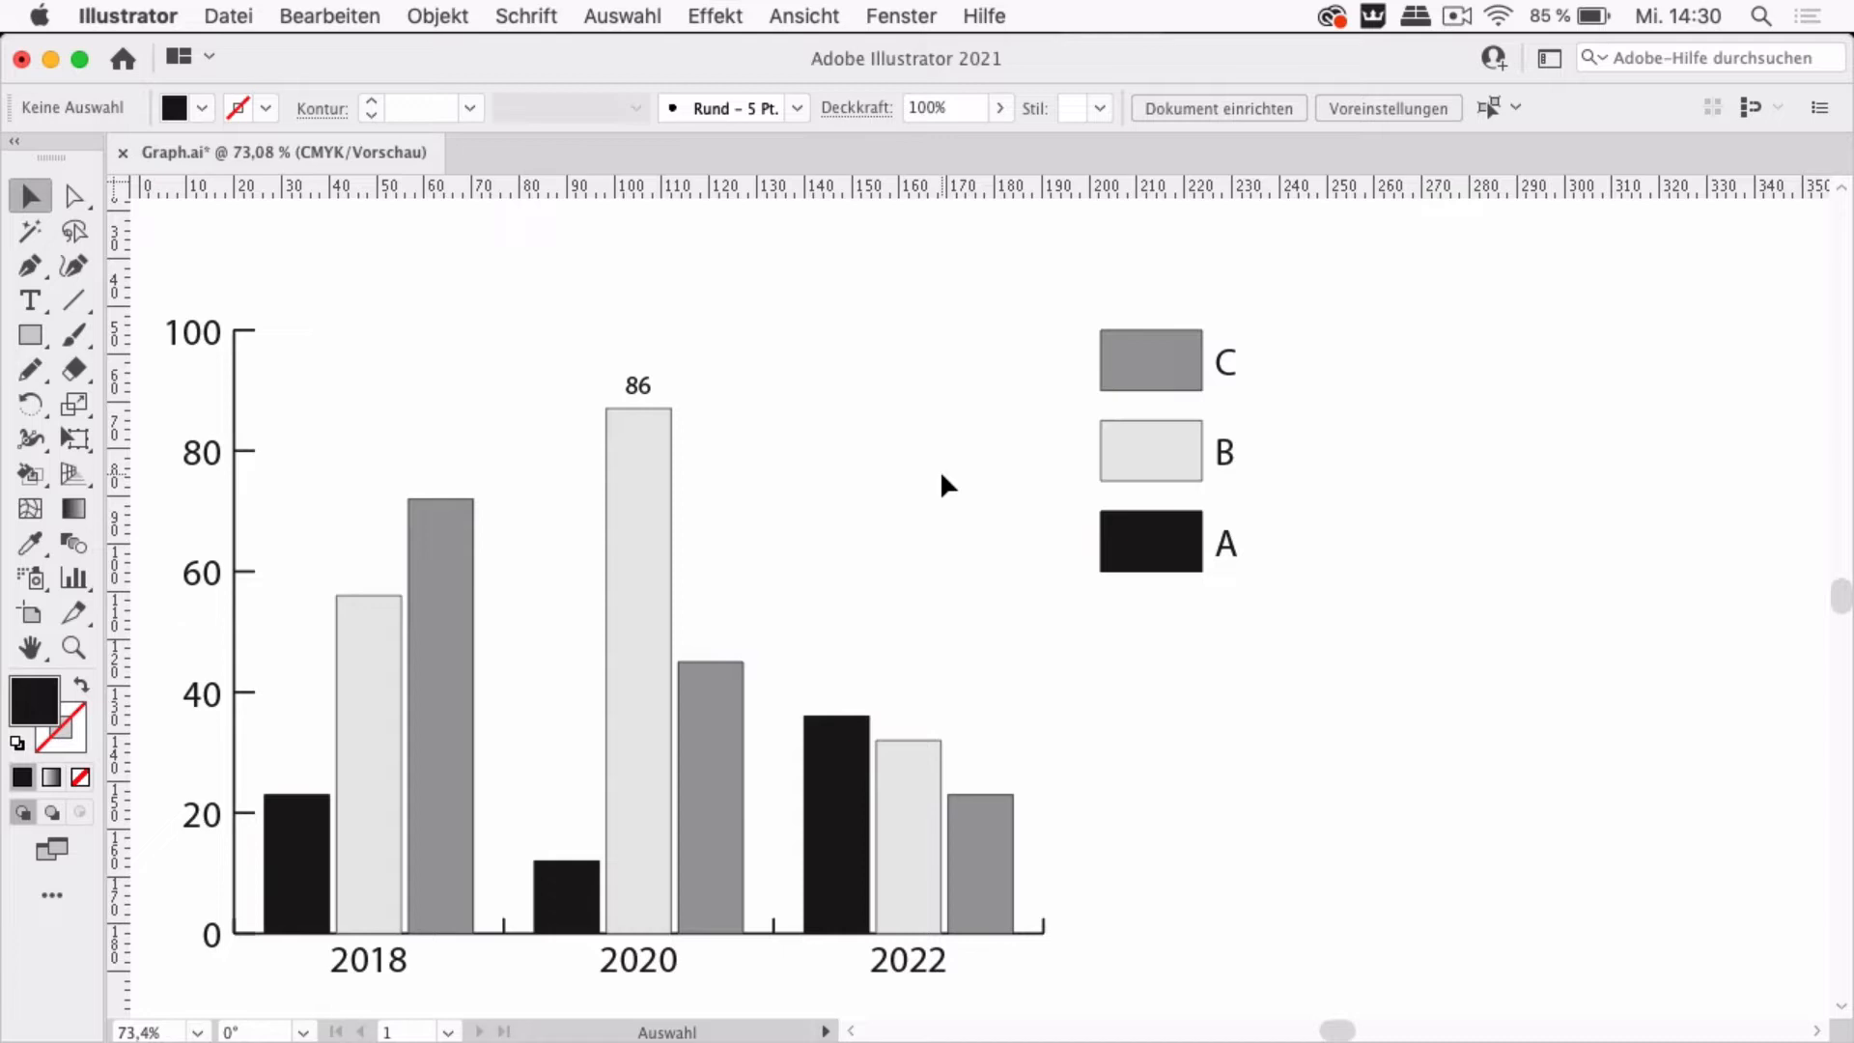
Paste a copy of the 2020 A bar and move it below the legend, to the right of the chart
key("a")
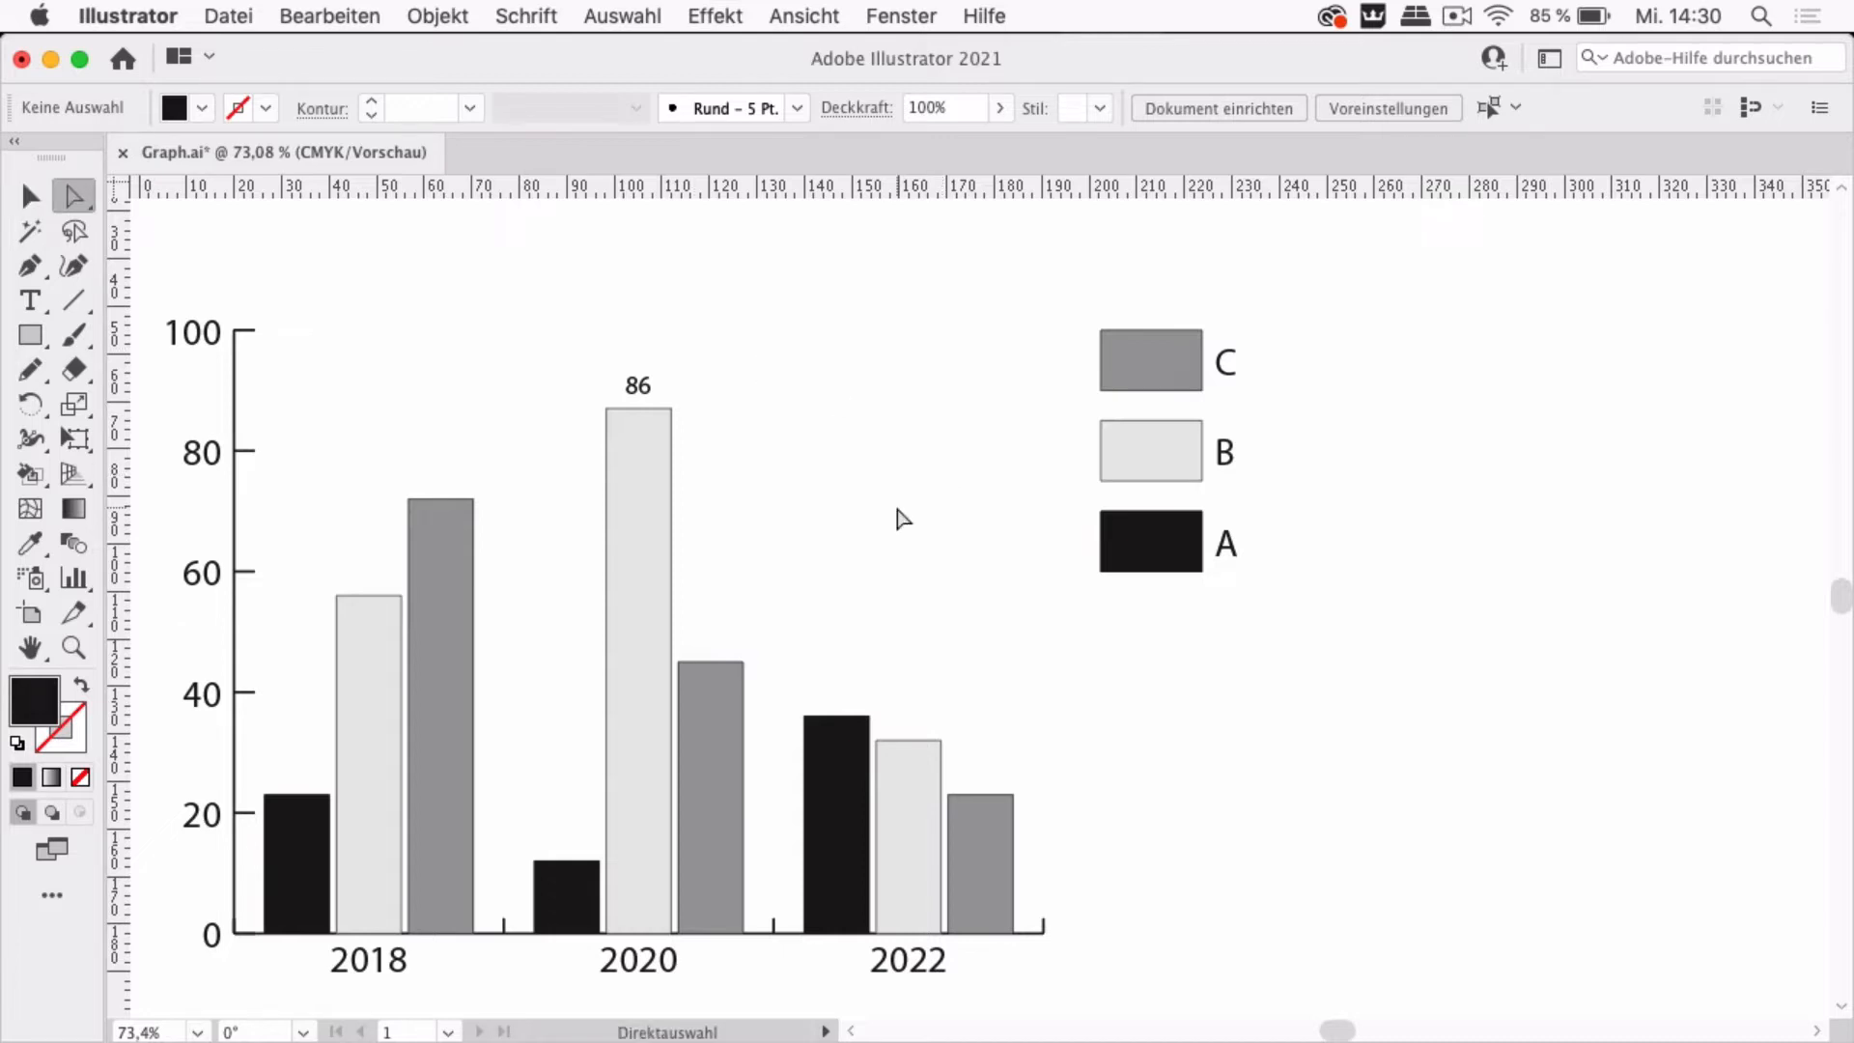
left_click(580, 907)
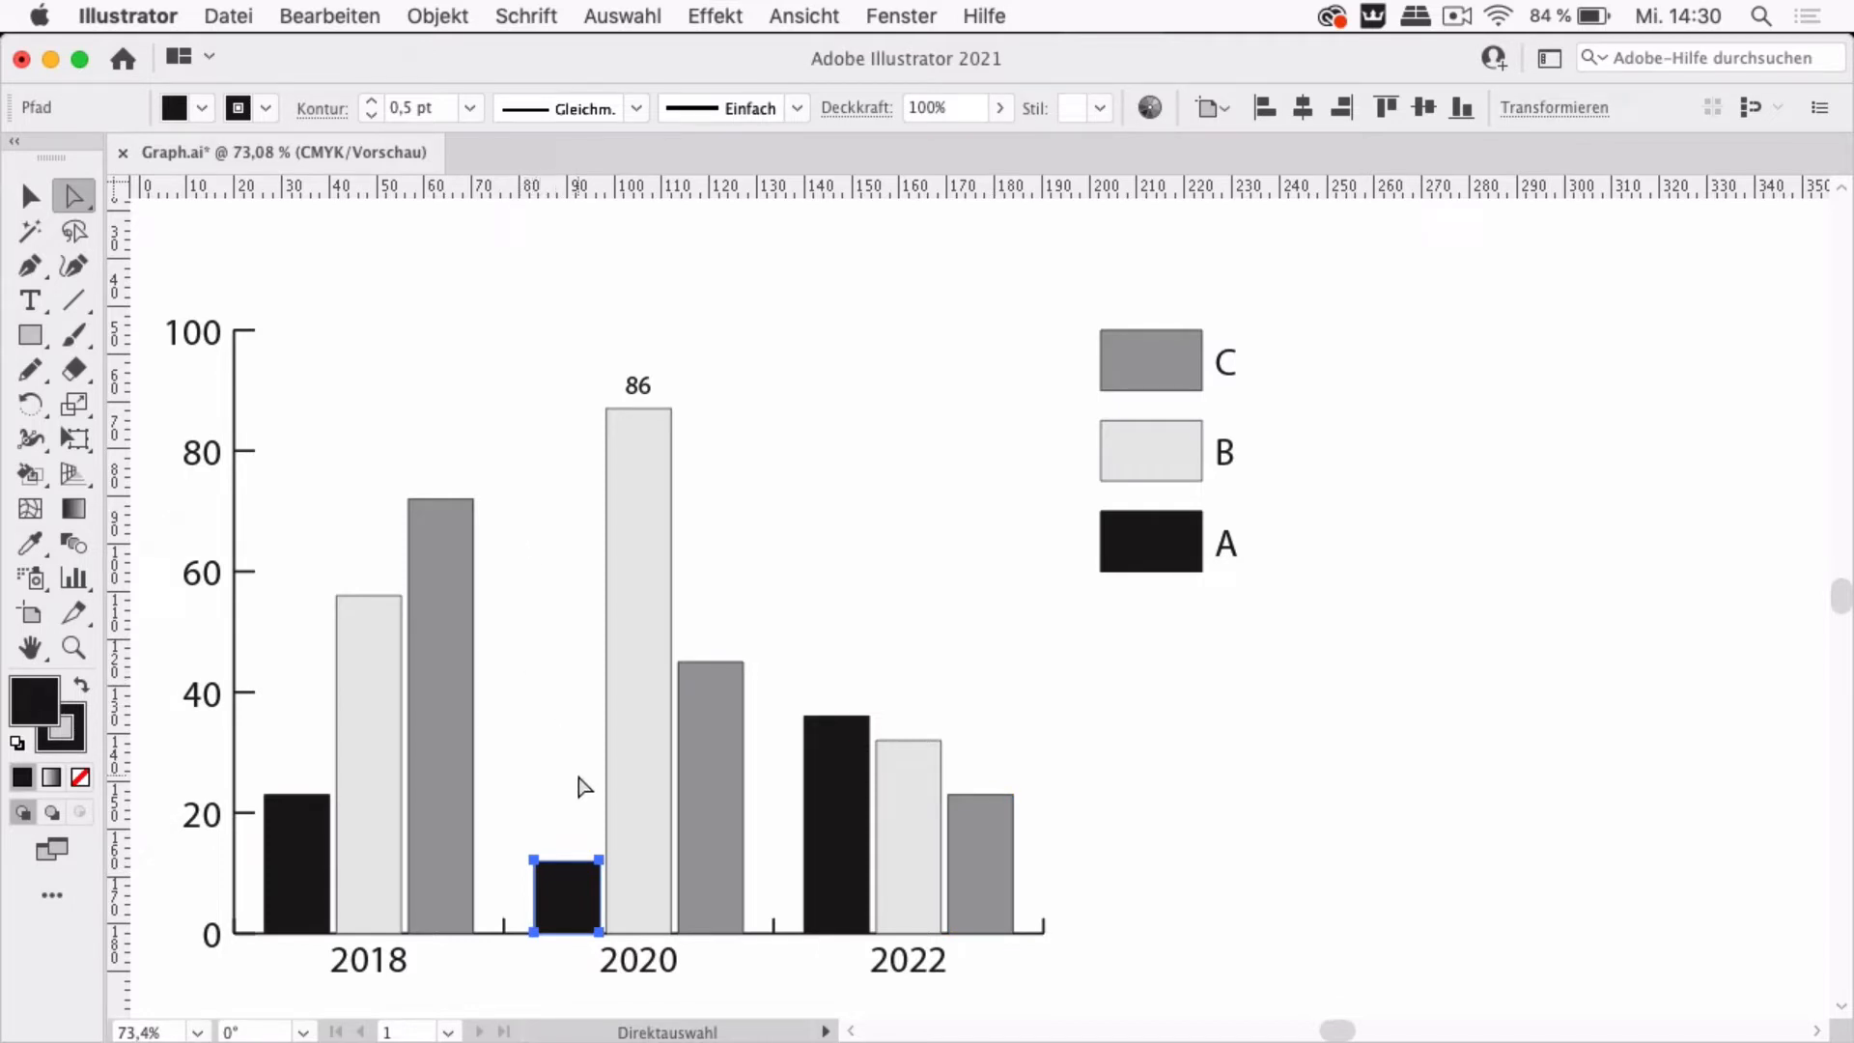
left_click(1422, 819)
key("super+v")
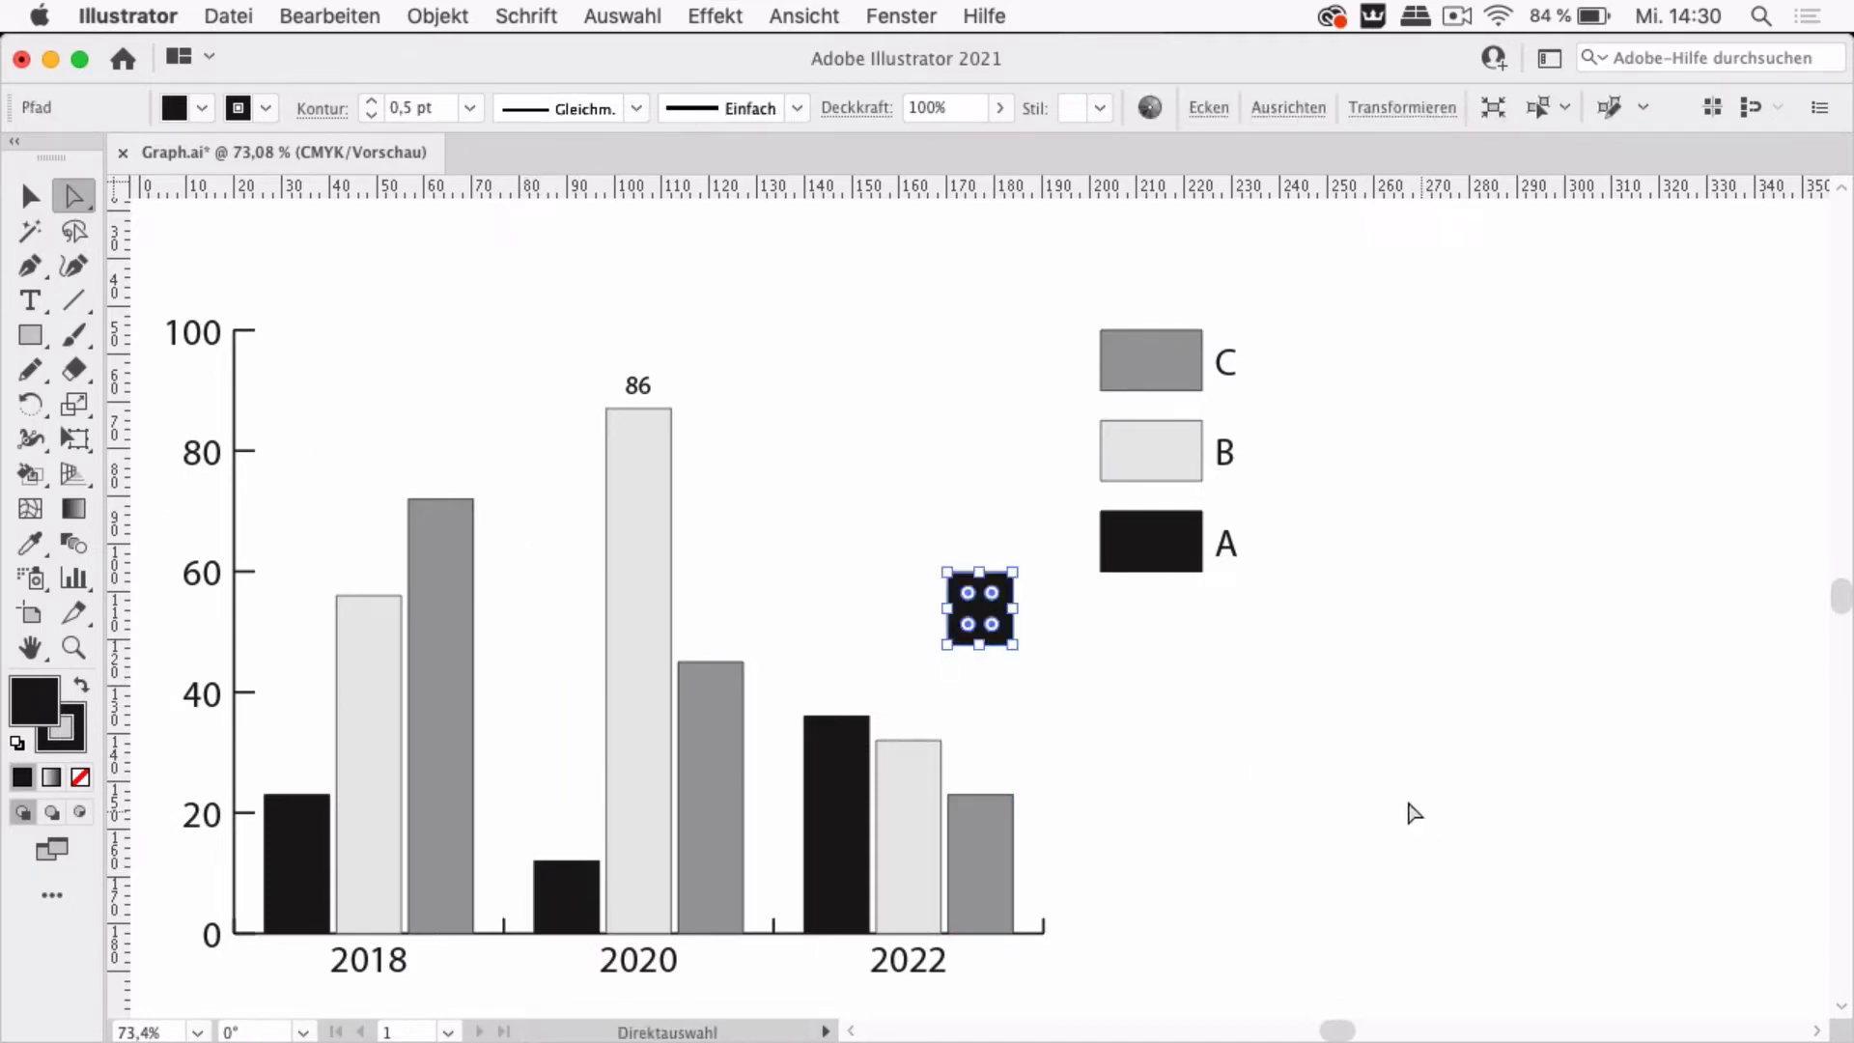
left_click(1048, 581)
left_click_drag(1009, 618, 1279, 868)
left_click(810, 469)
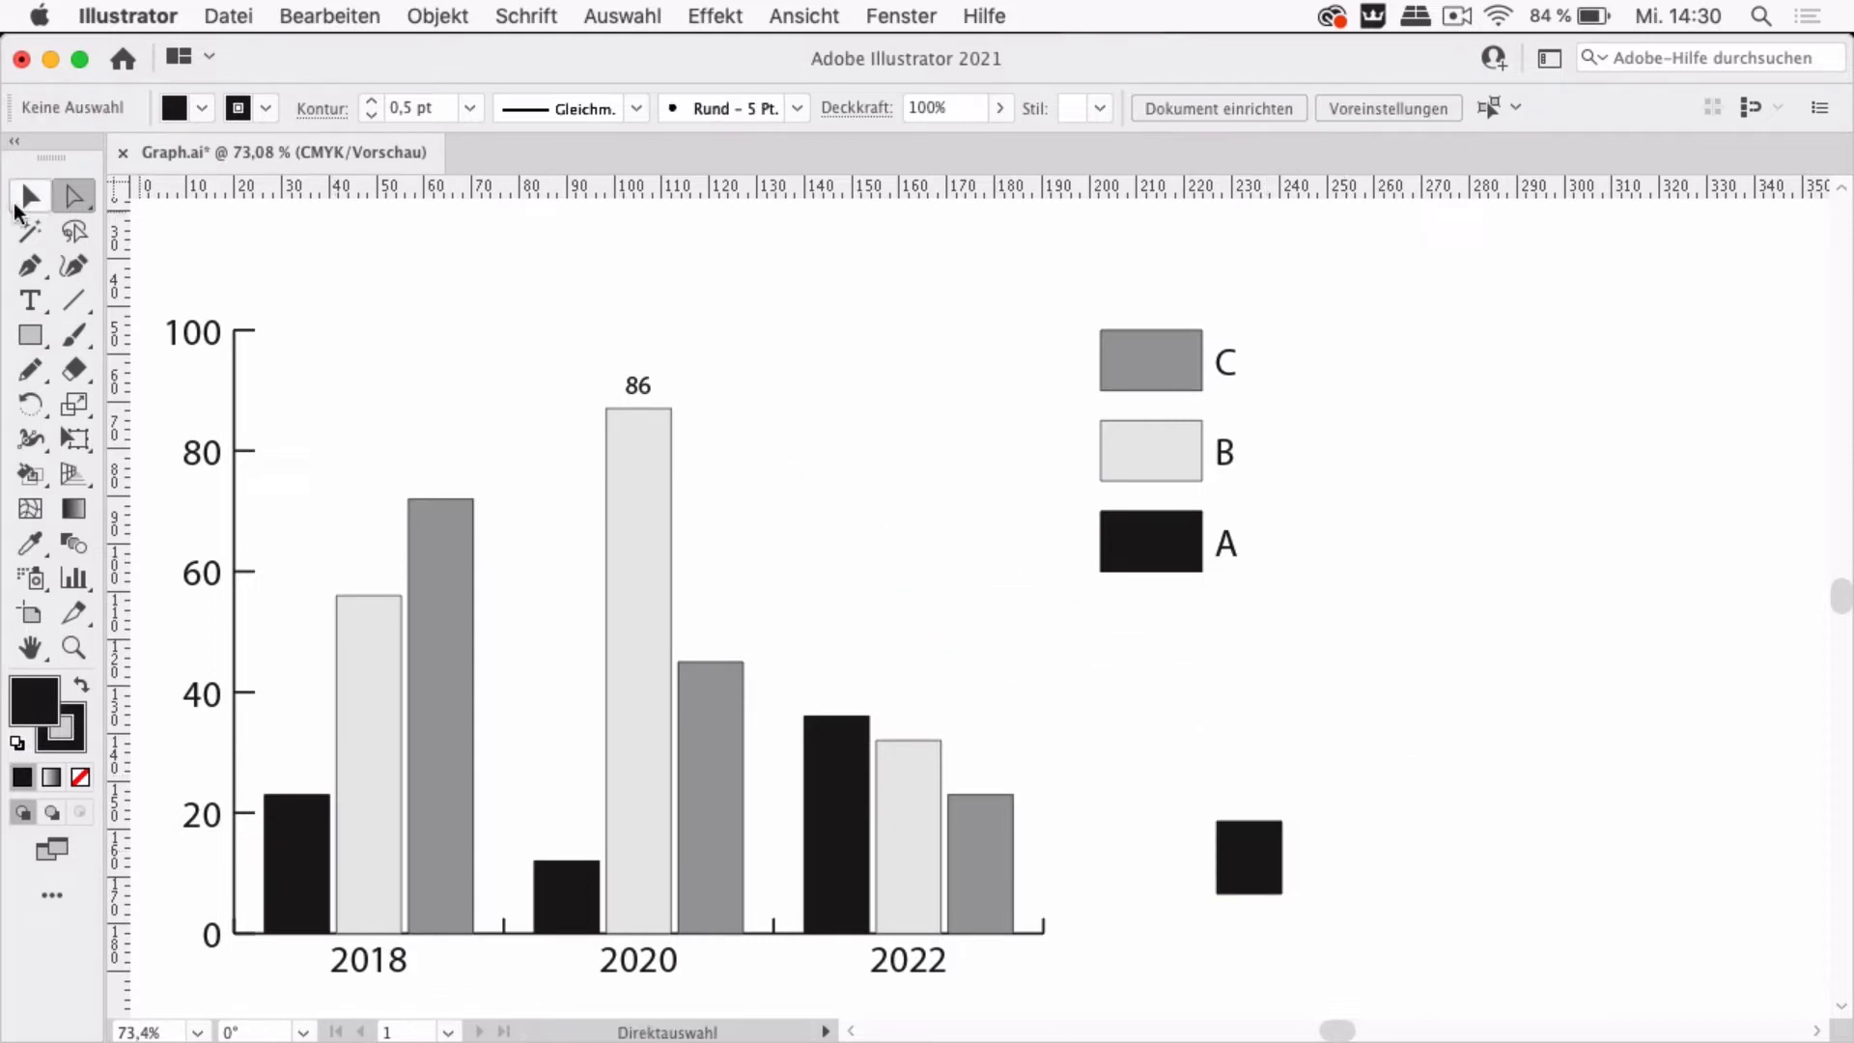
Remove the copied square's stroke and fill it with orange
left_click(29, 197)
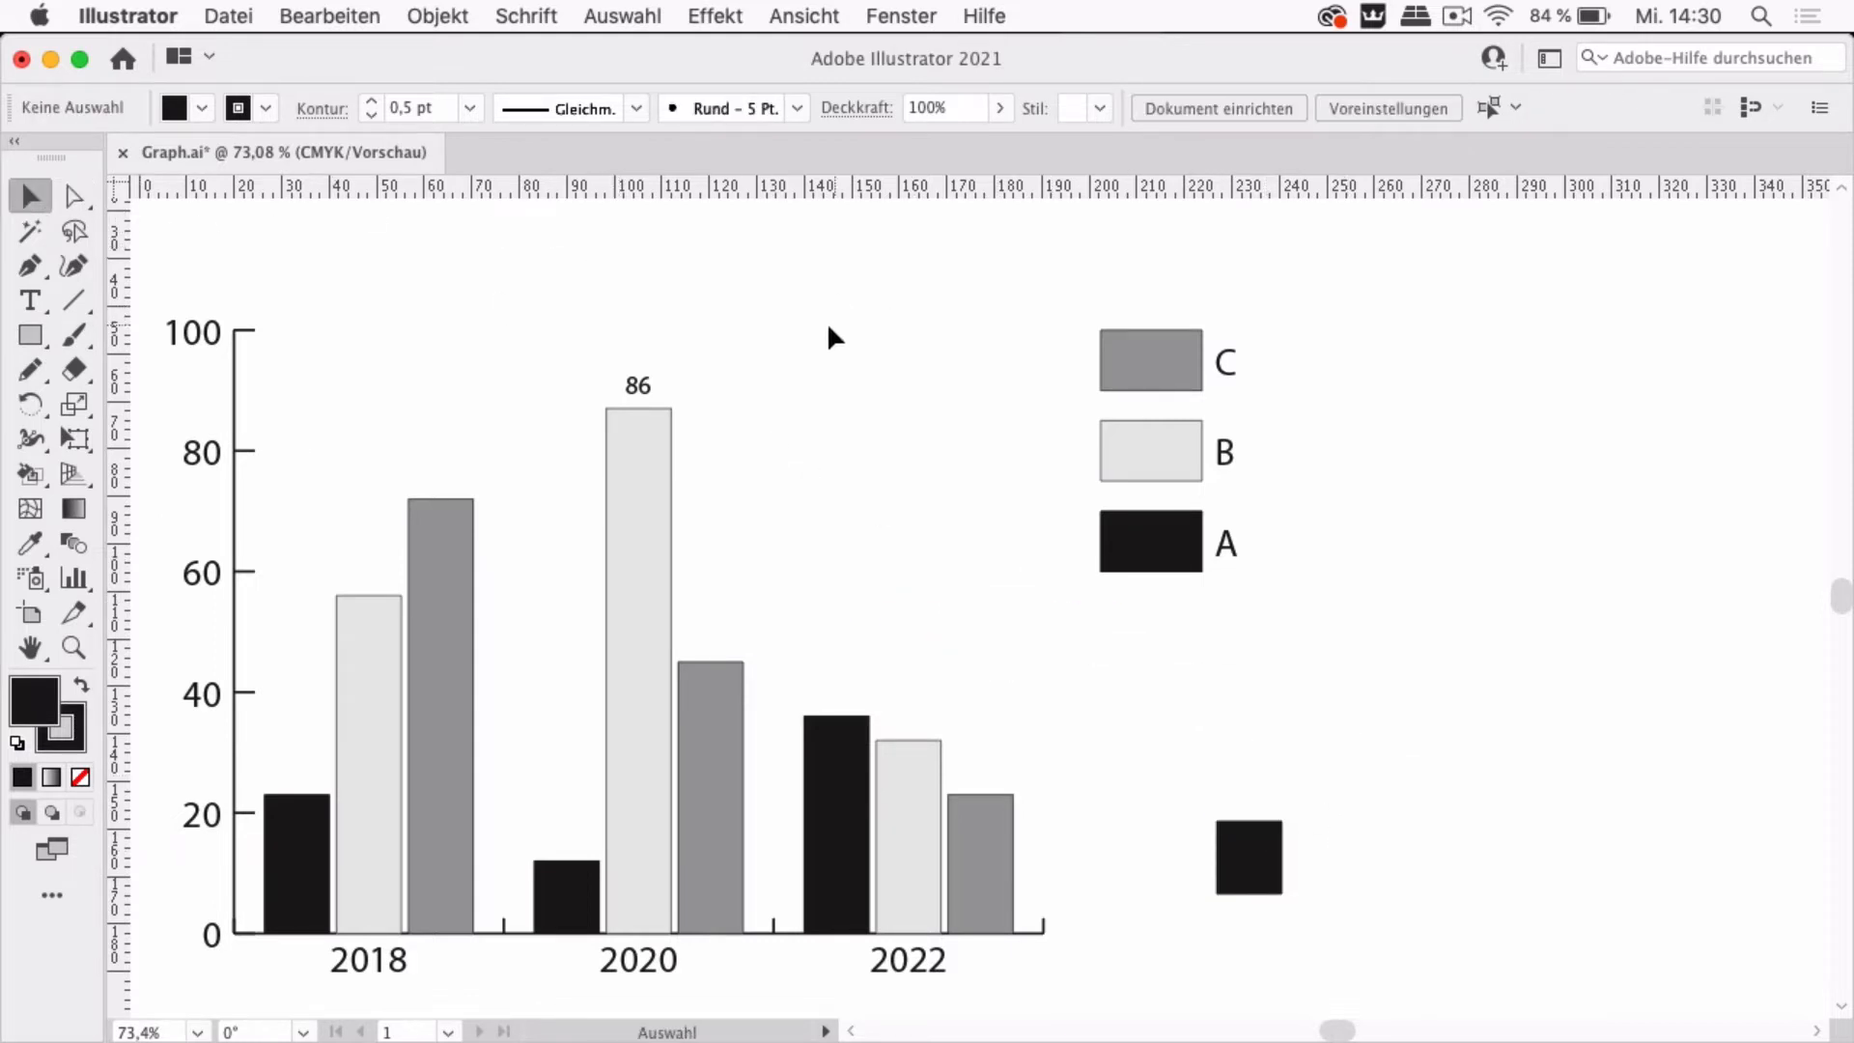
left_click(1277, 867)
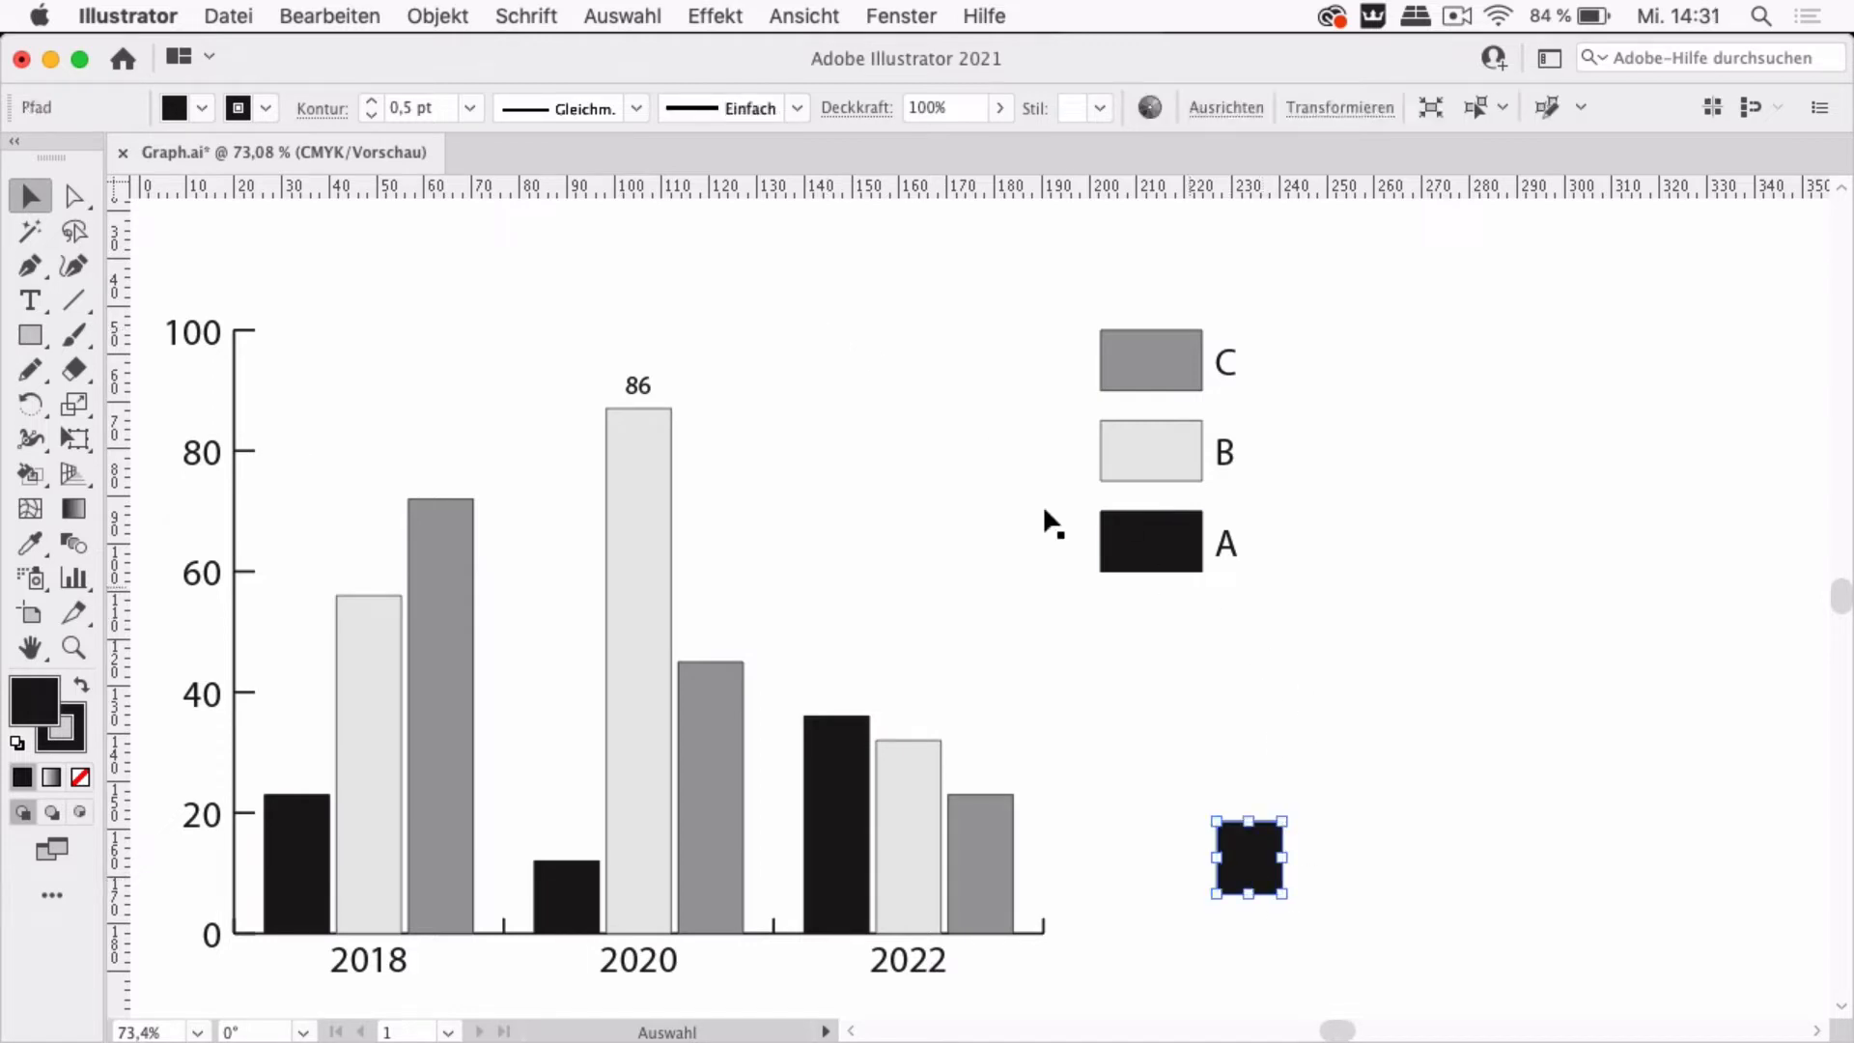
left_click(70, 742)
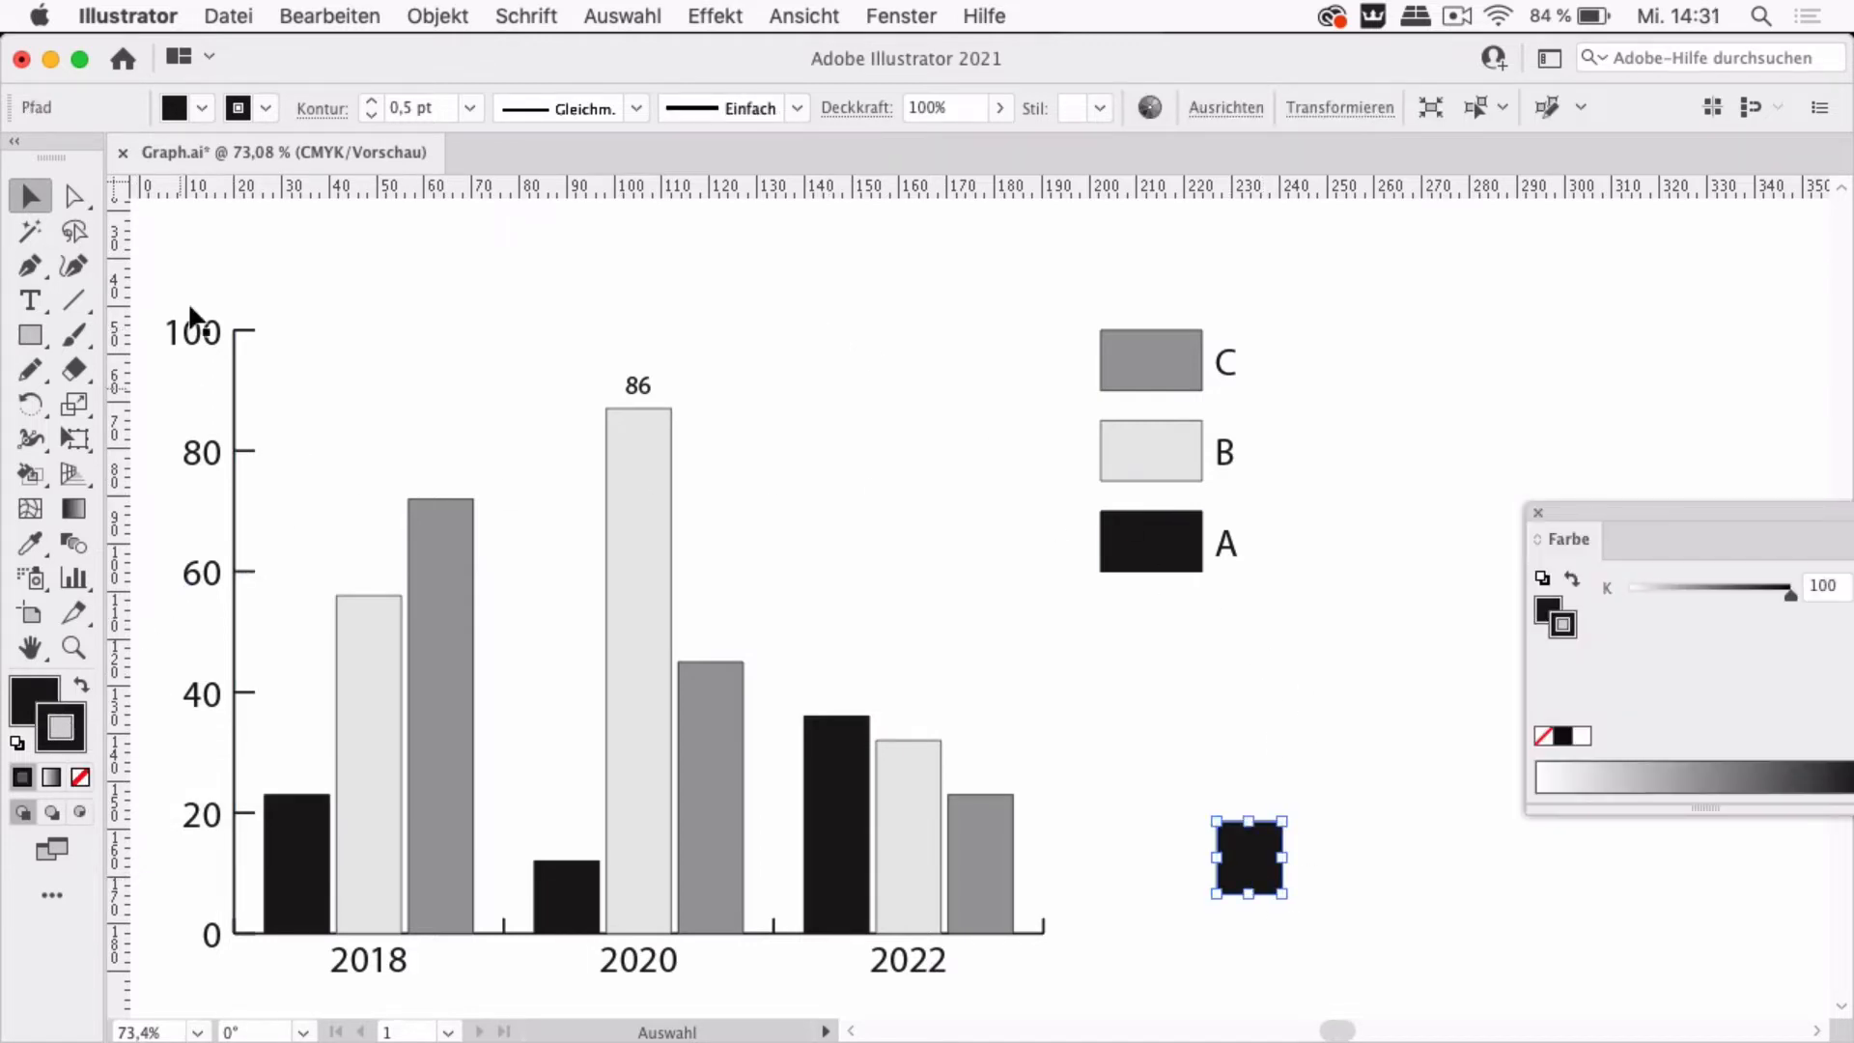
left_click(268, 108)
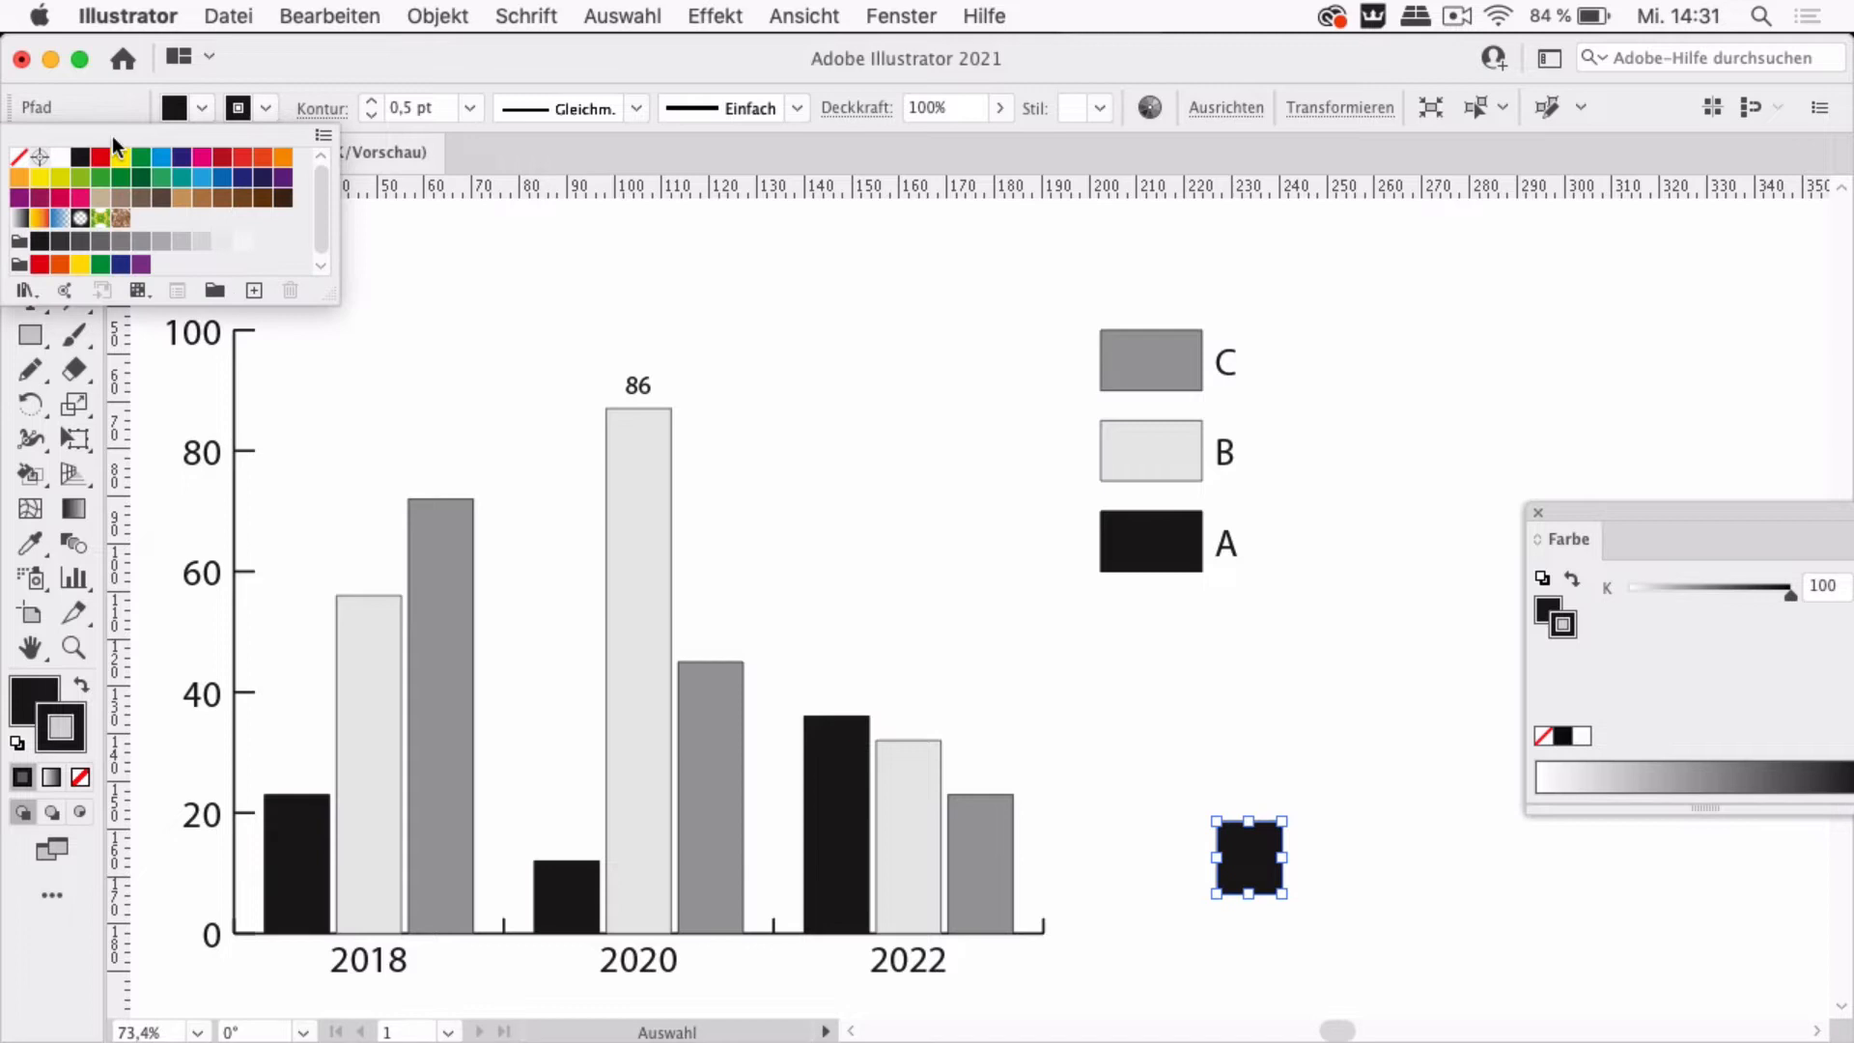
left_click(19, 156)
left_click(198, 113)
left_click(198, 113)
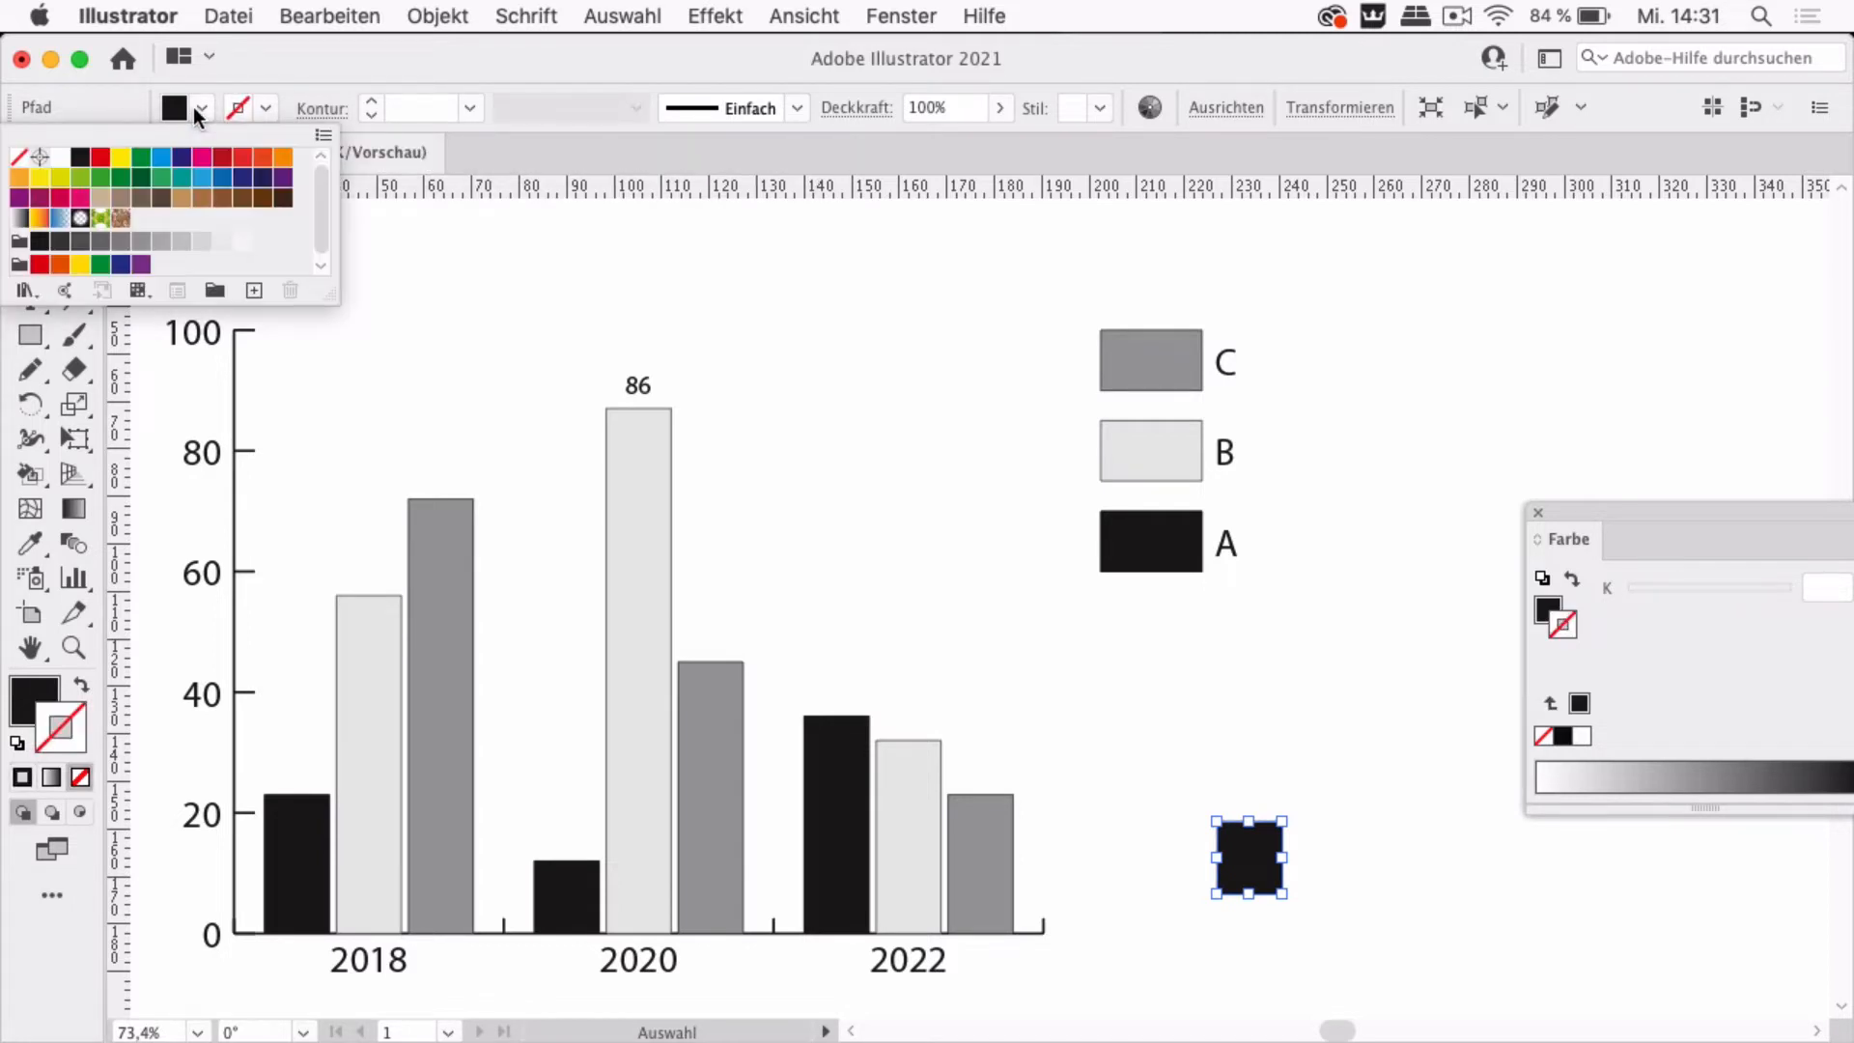
left_click(16, 180)
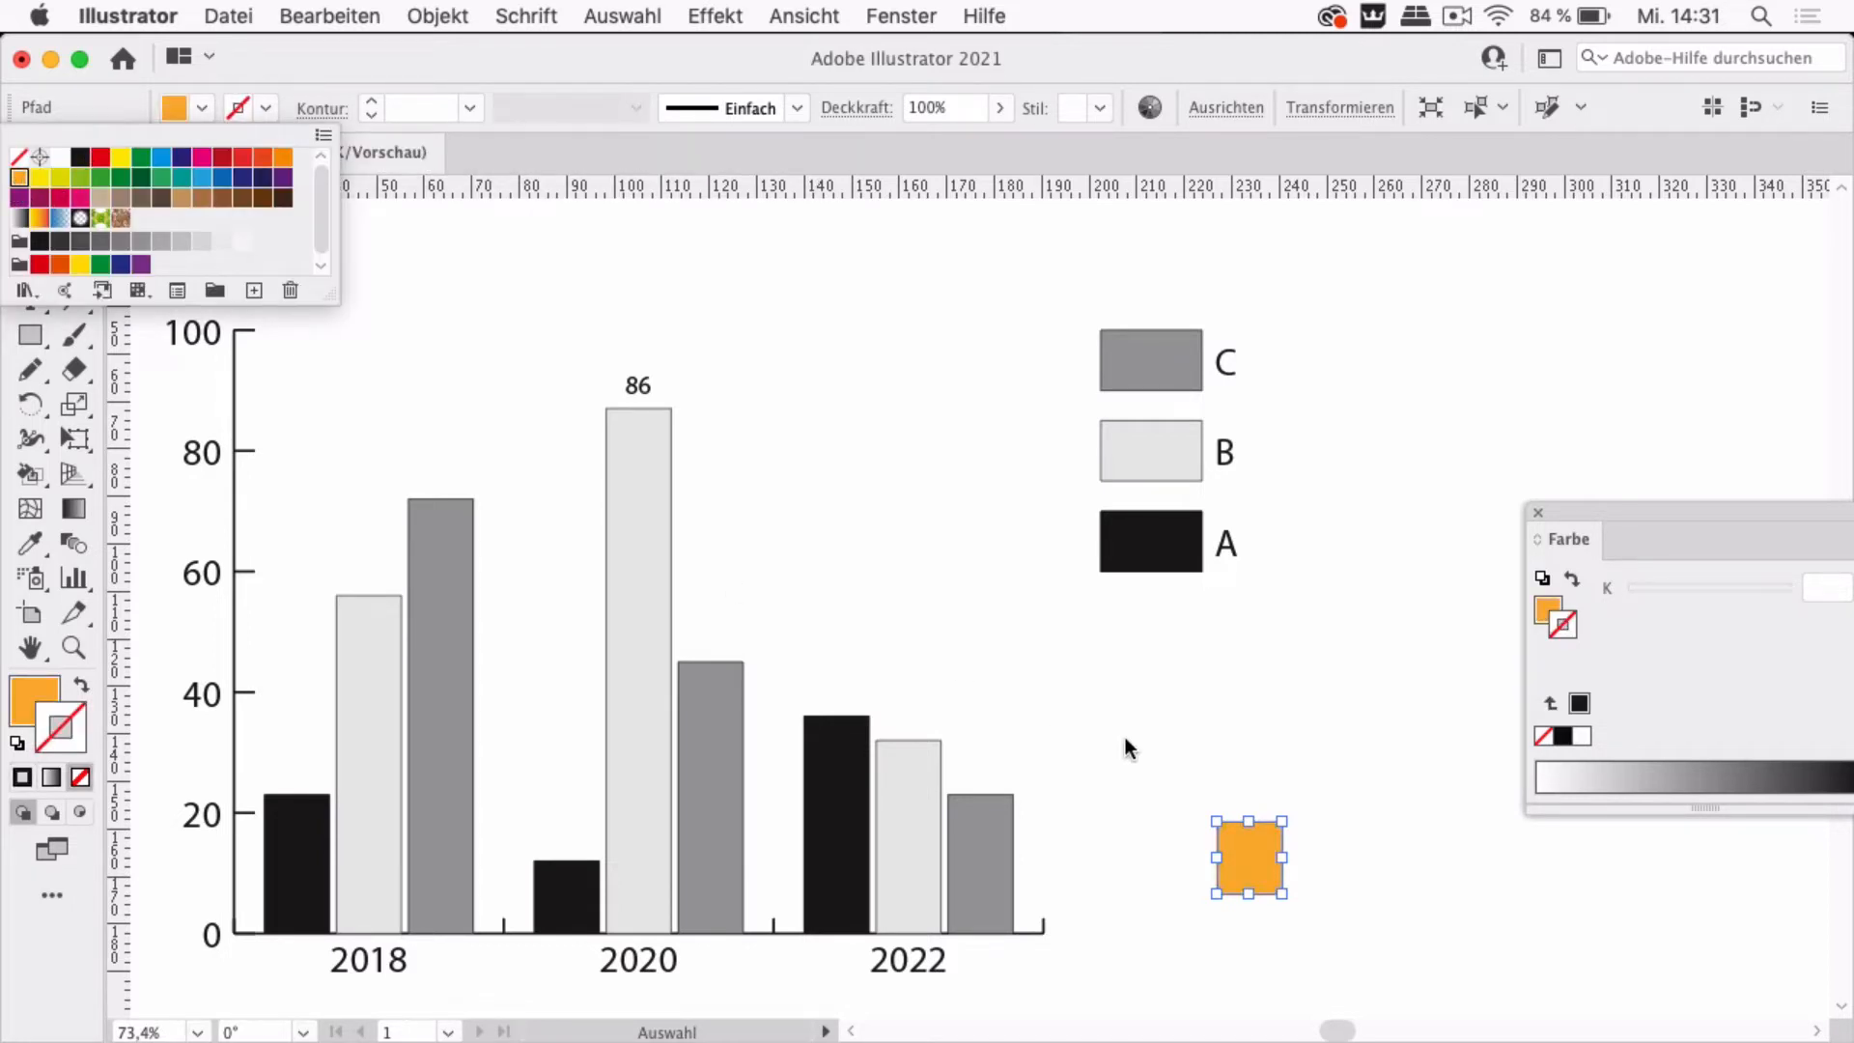
left_click(1542, 513)
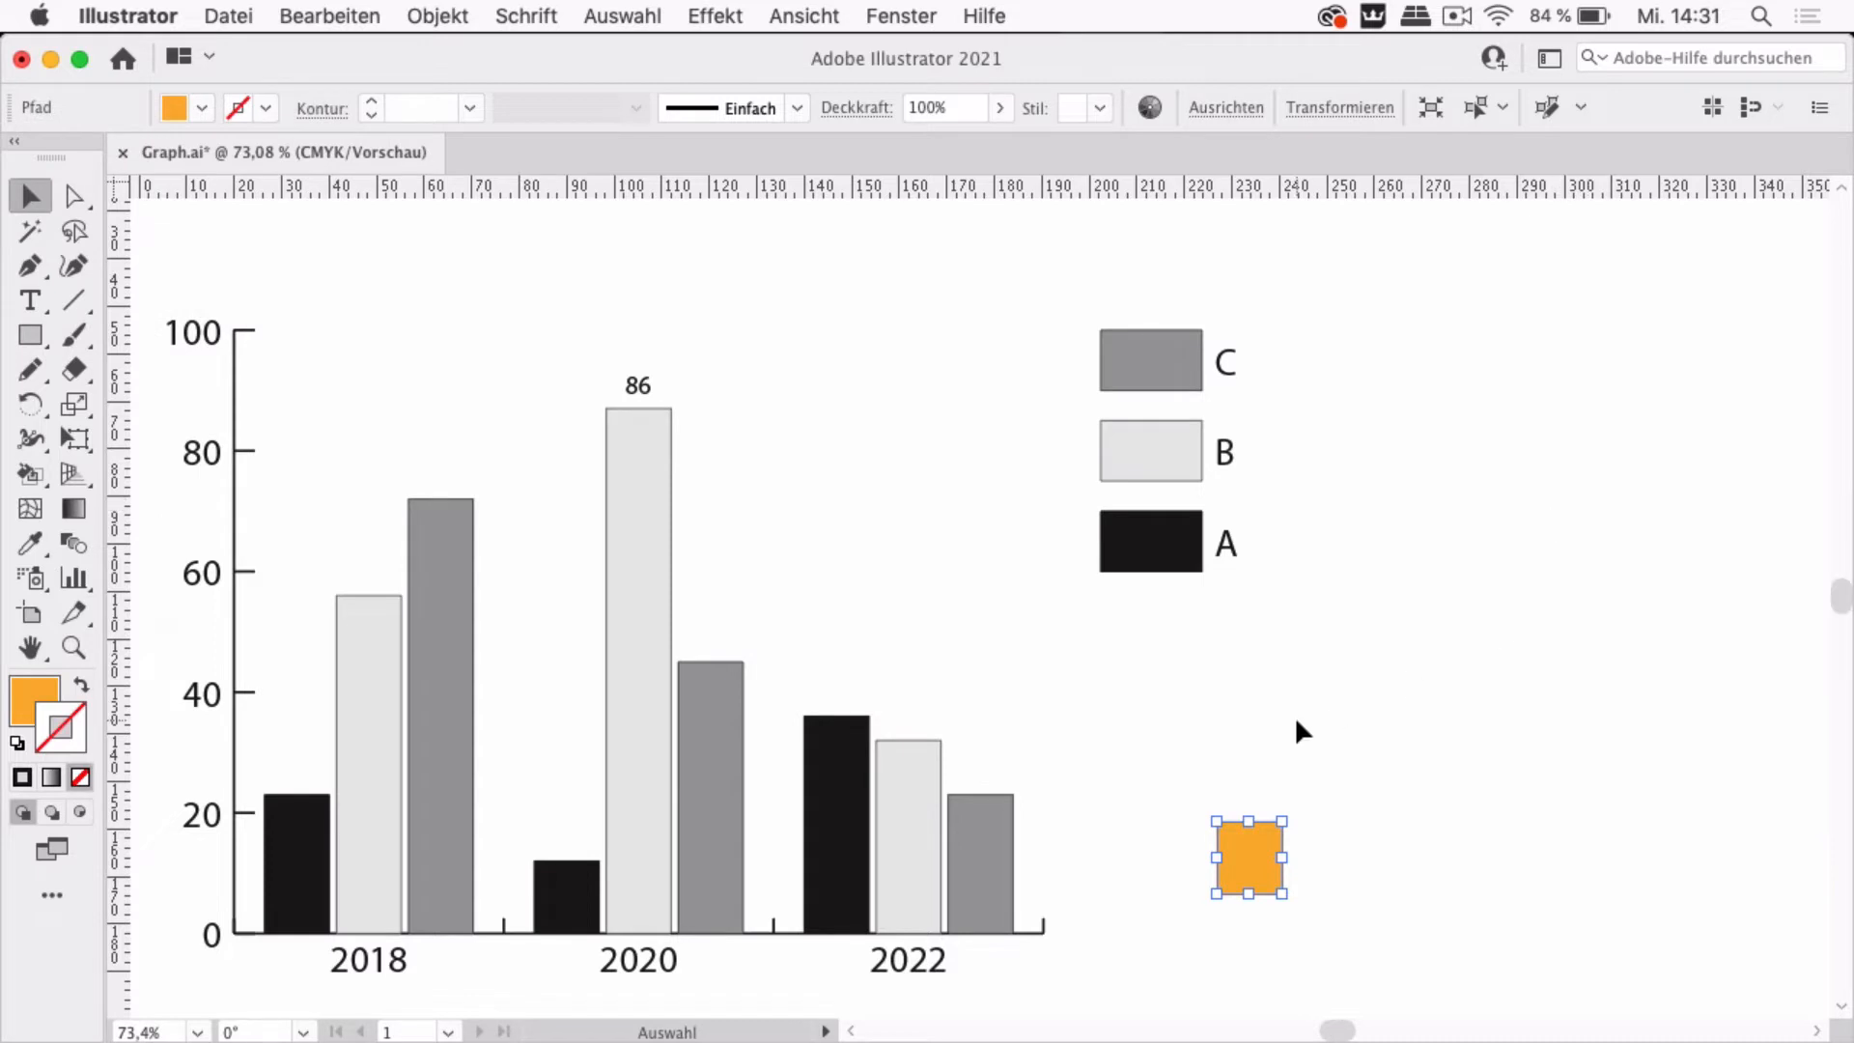
left_click(1296, 720)
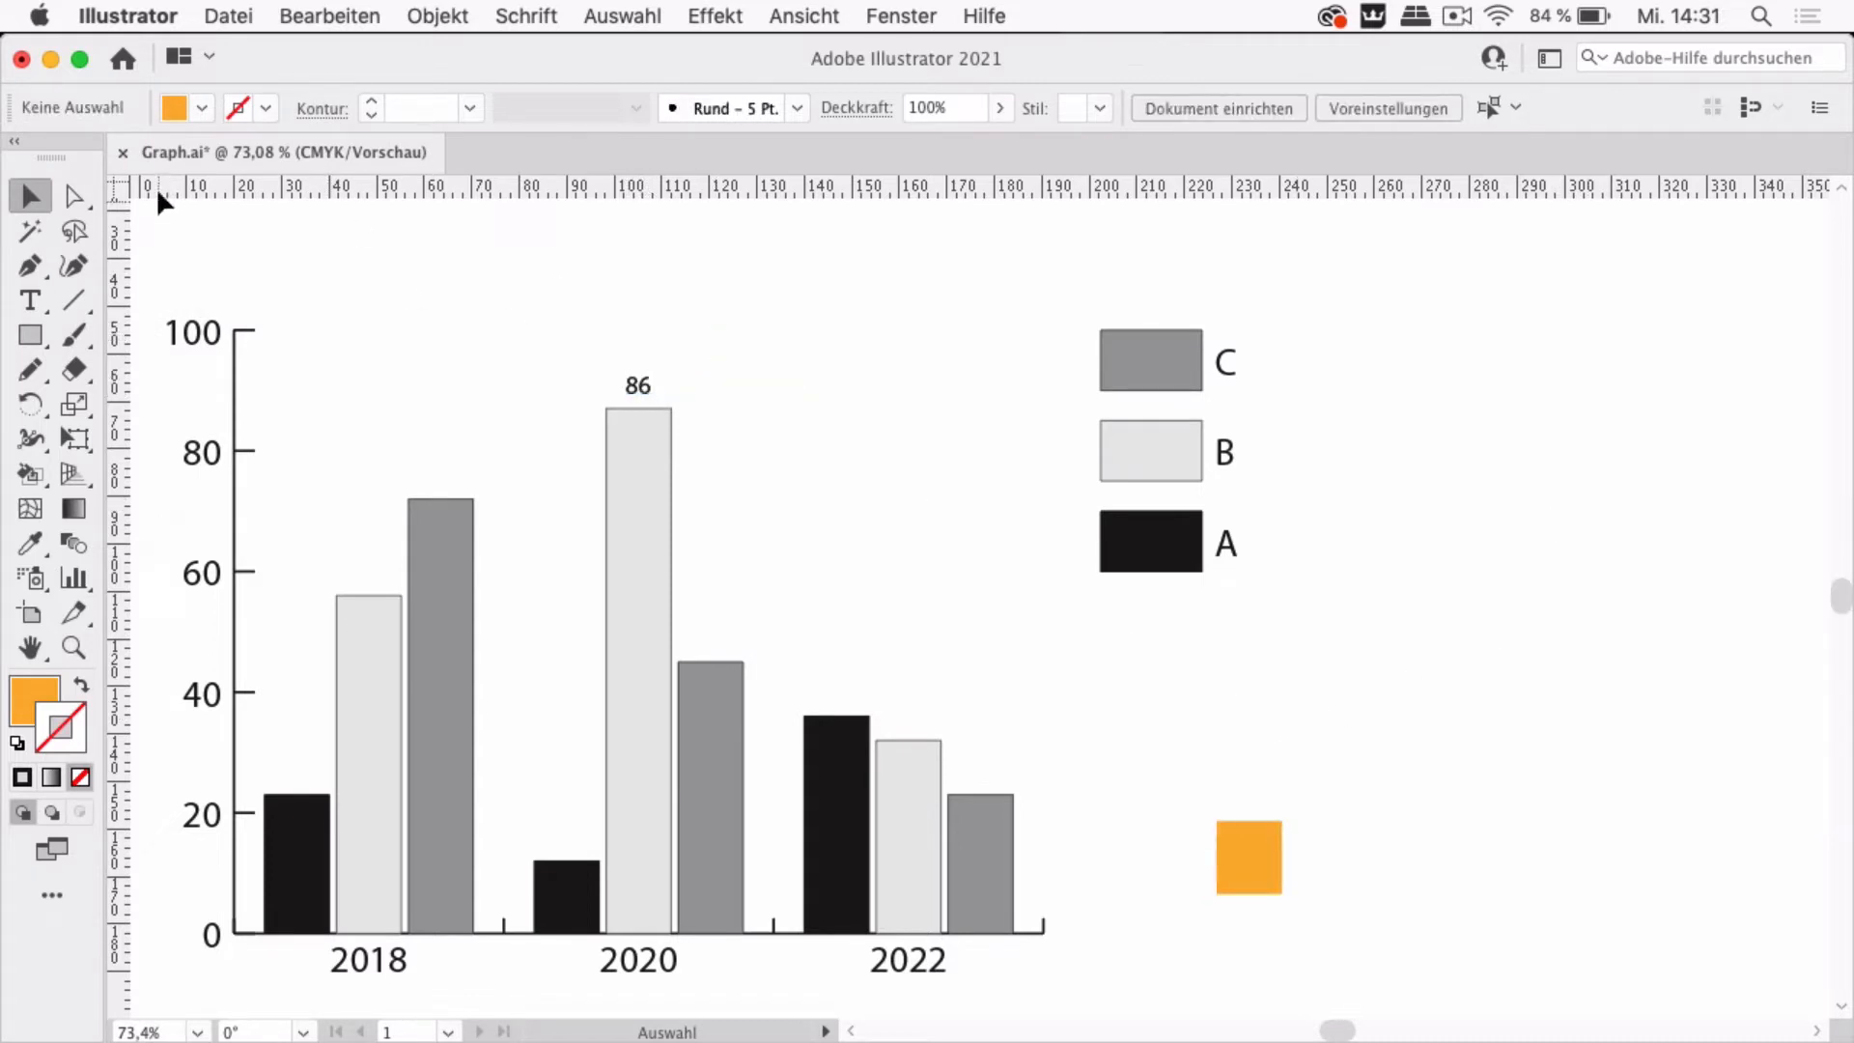
Draw a blue horizontal line at the 86 level, stretching from the y-axis across to the legend
left_click(75, 303)
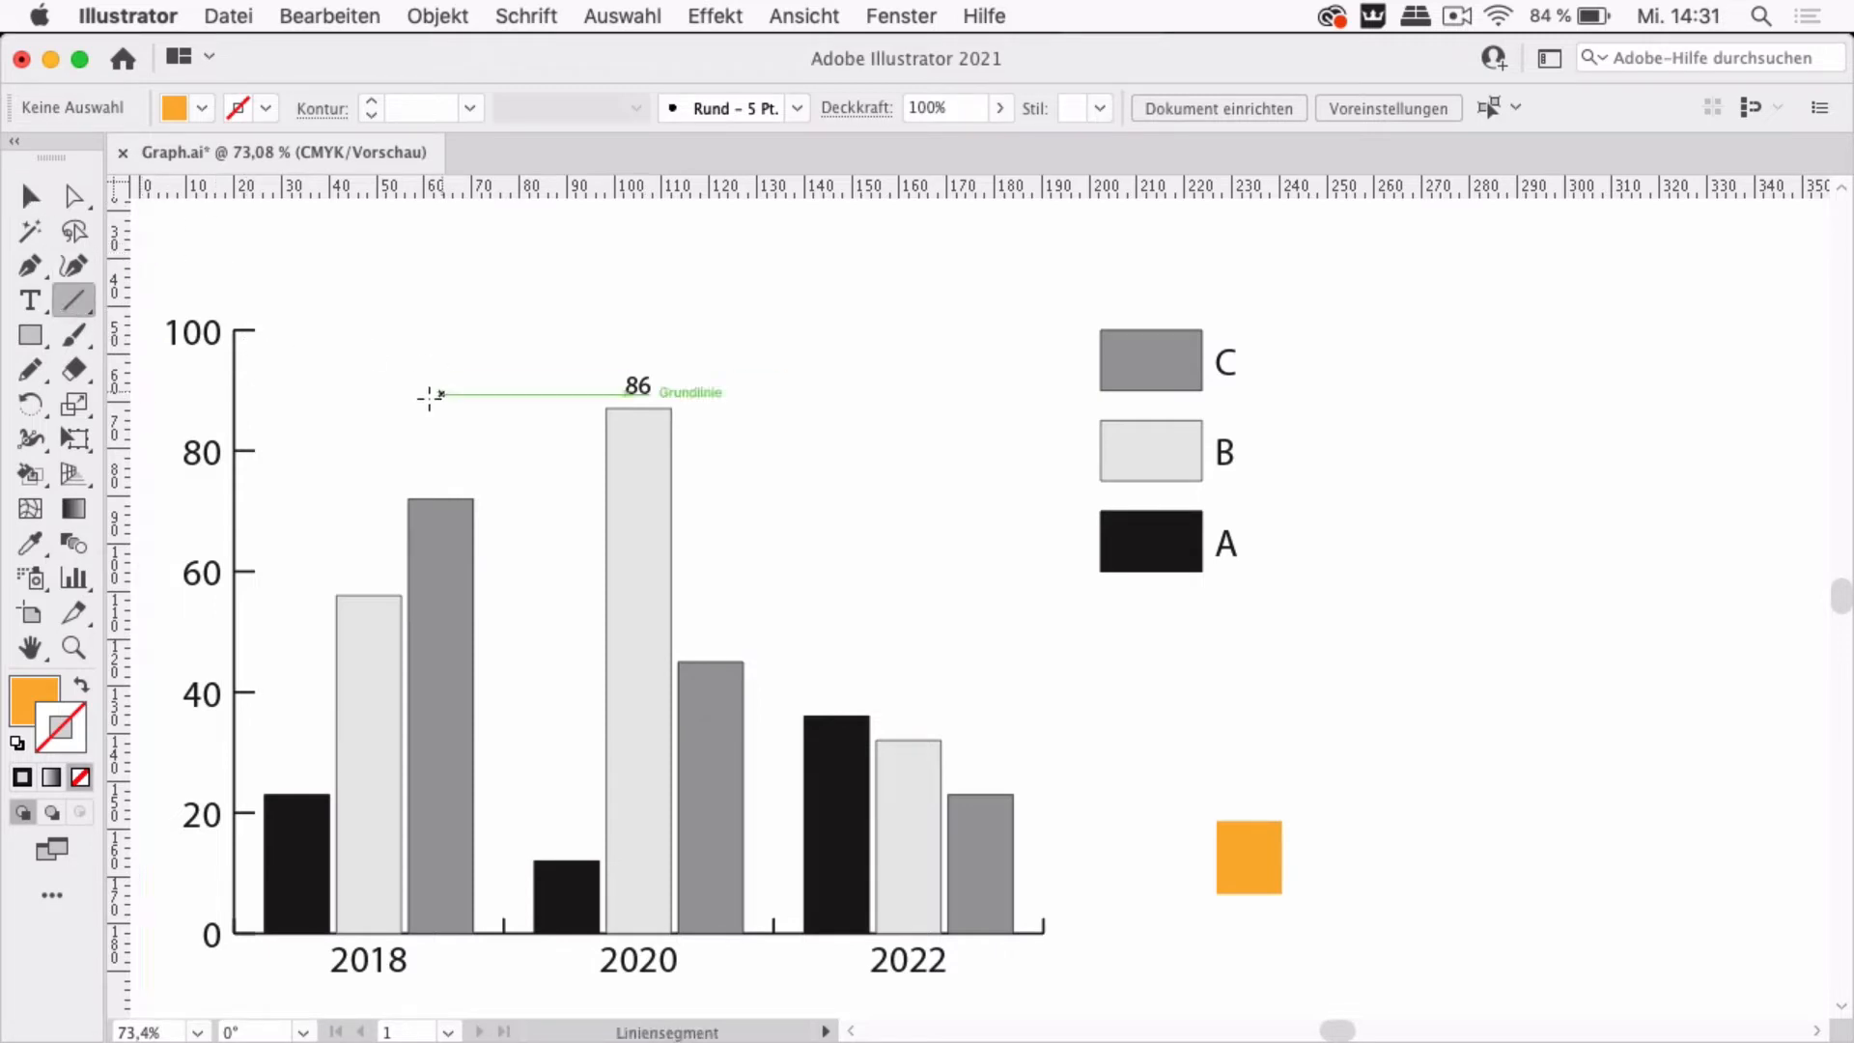
left_click_drag(606, 409, 189, 409)
left_click(266, 107)
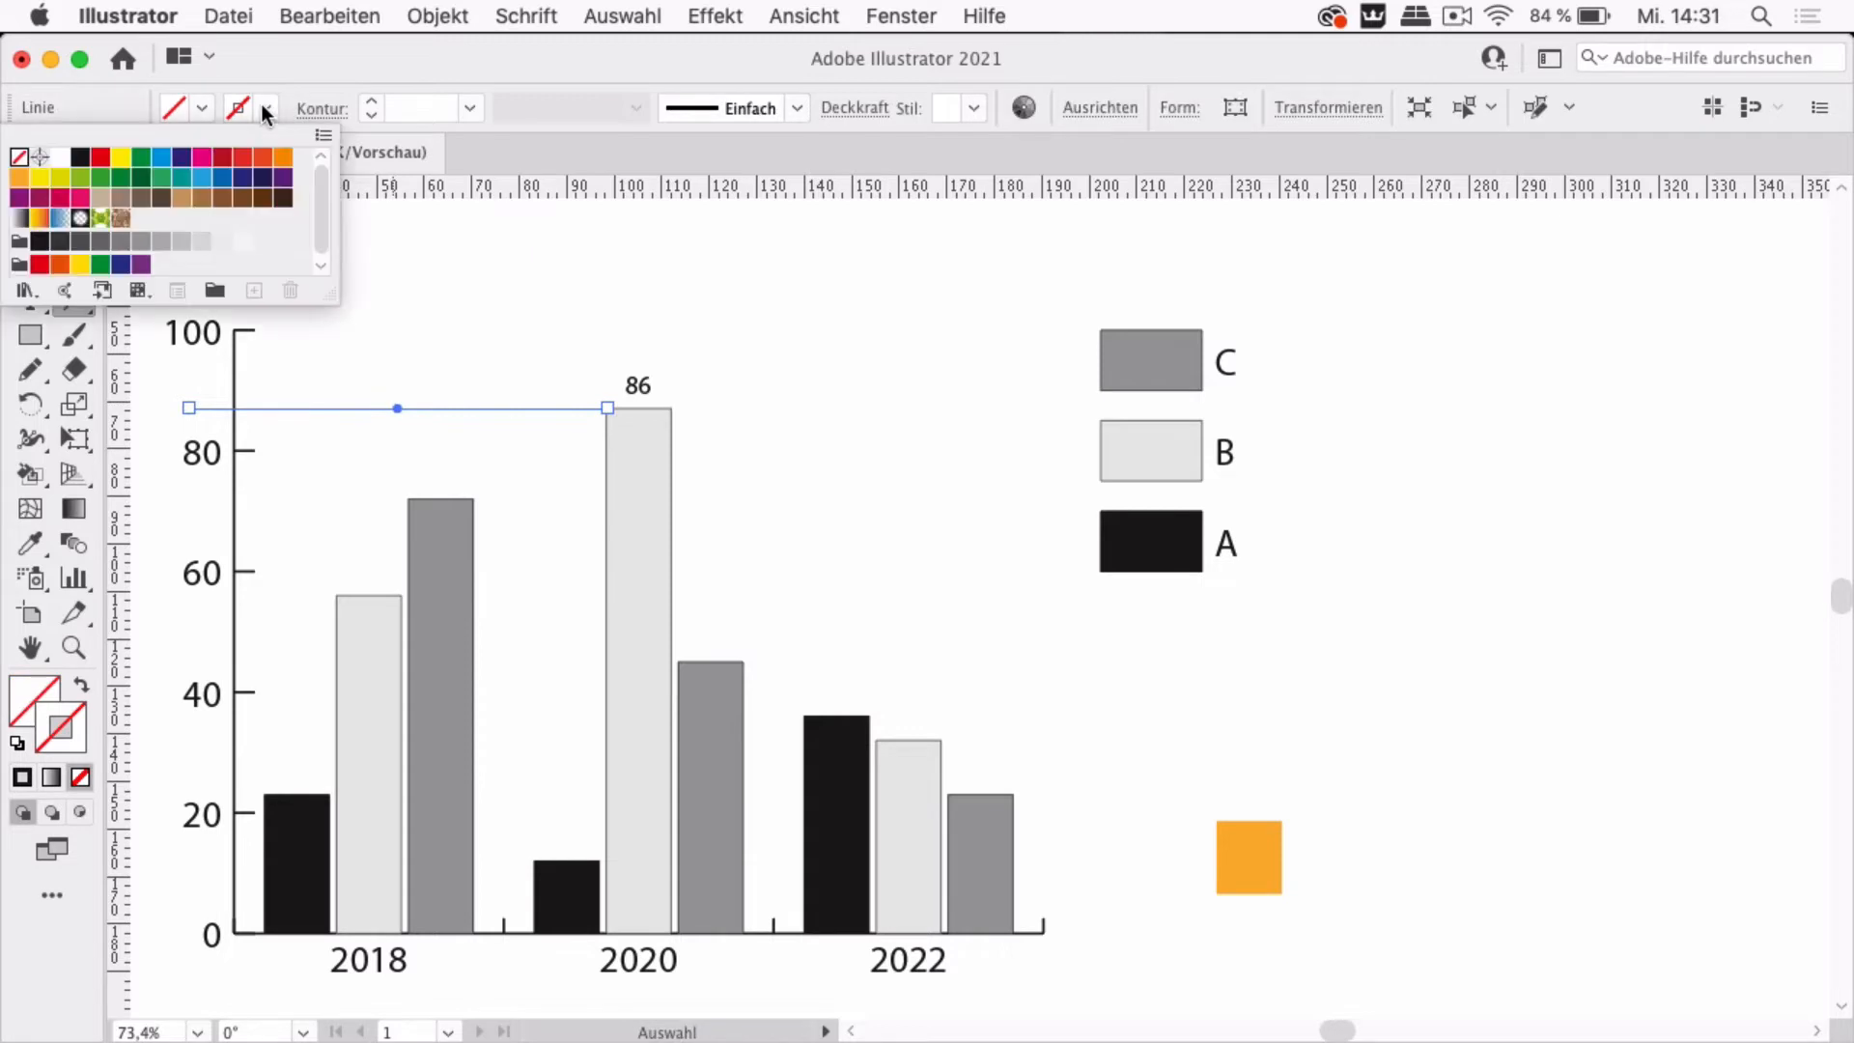
left_click(162, 162)
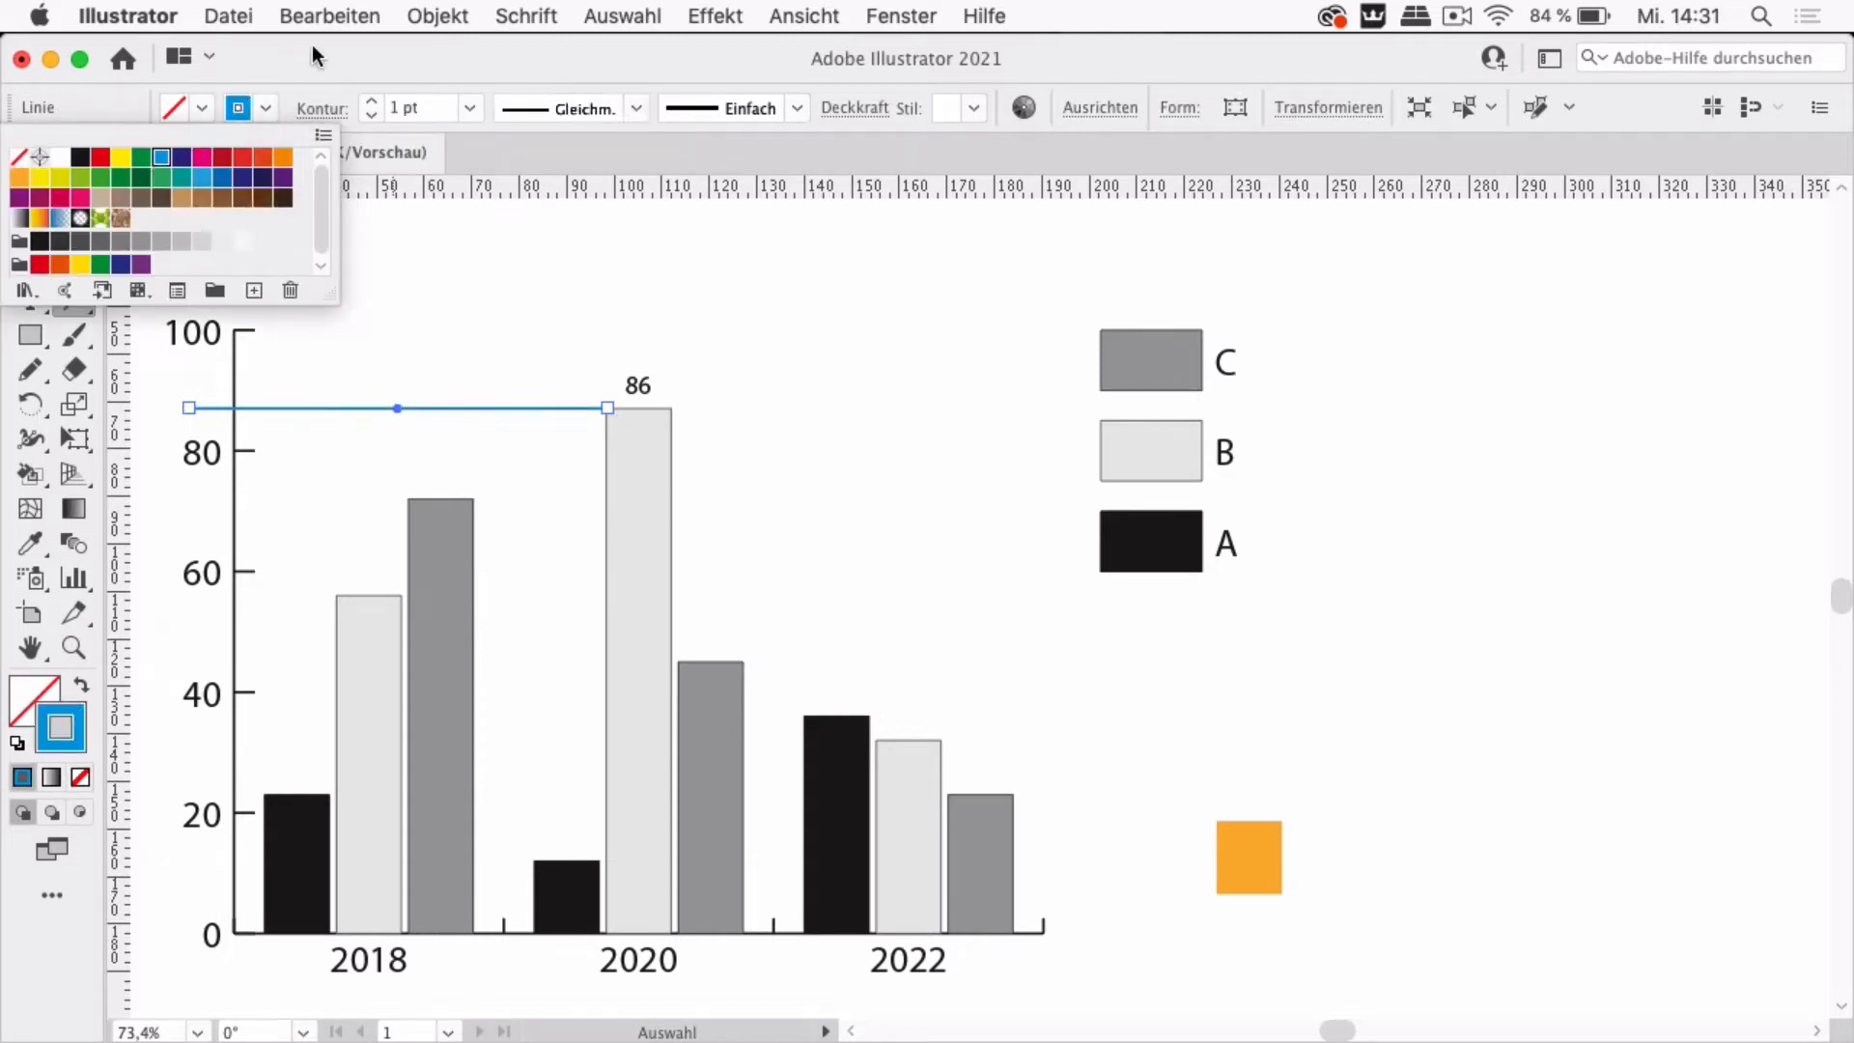
left_click(114, 119)
left_click(30, 196)
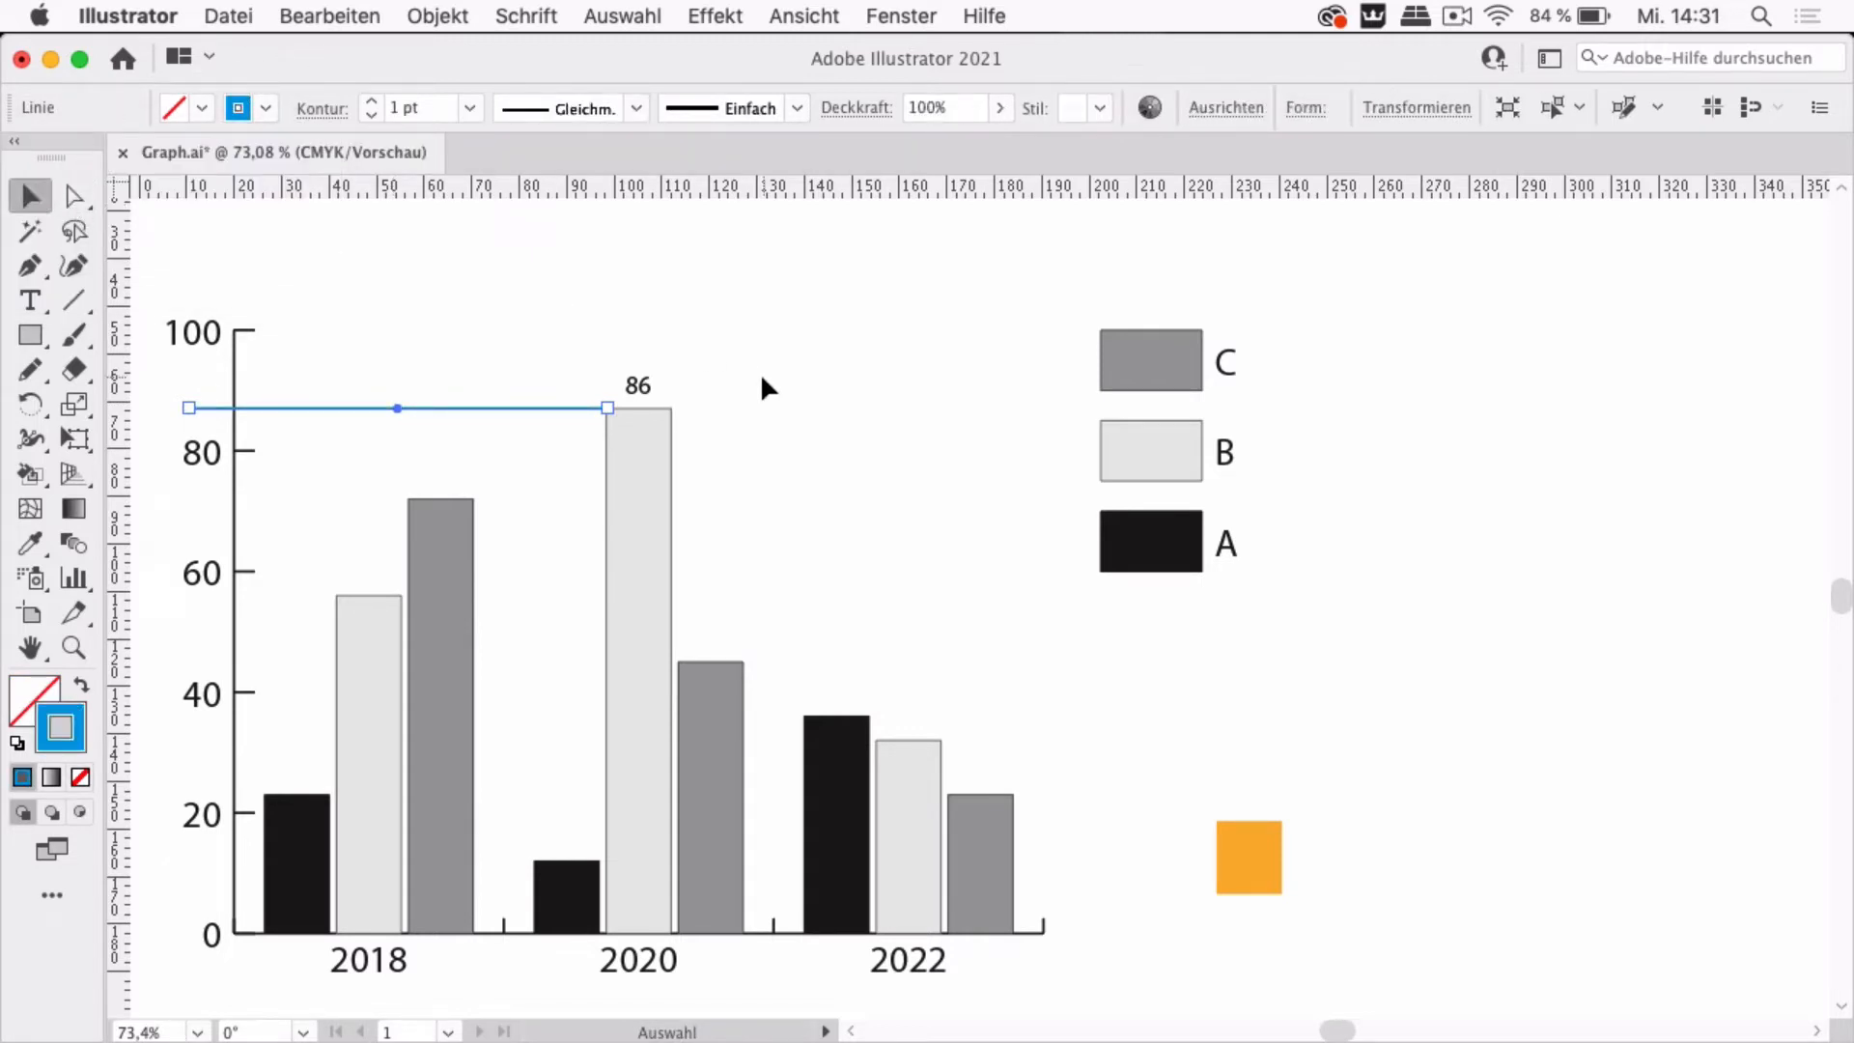
left_click_drag(610, 406, 1089, 410)
left_click(796, 367)
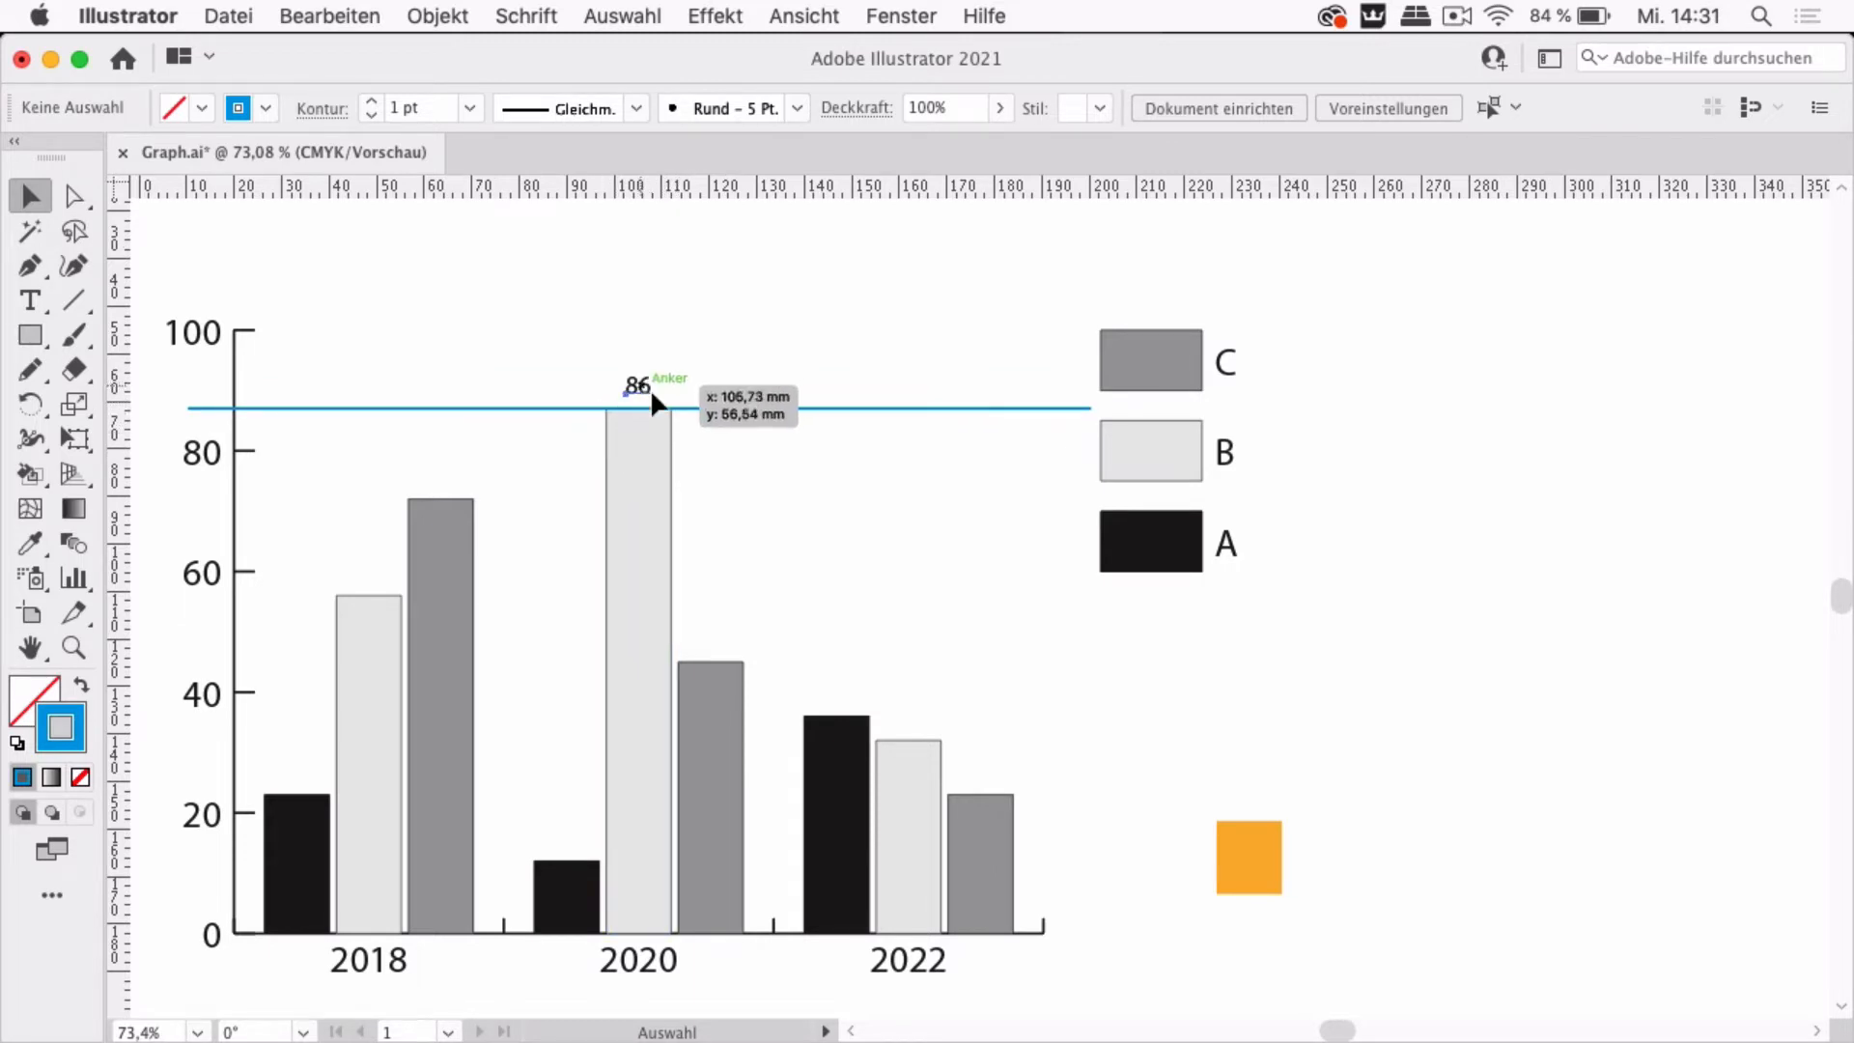
Copy the 86 value label above the orange square, then duplicate square and label to its right
left_click_drag(651, 388, 1257, 808)
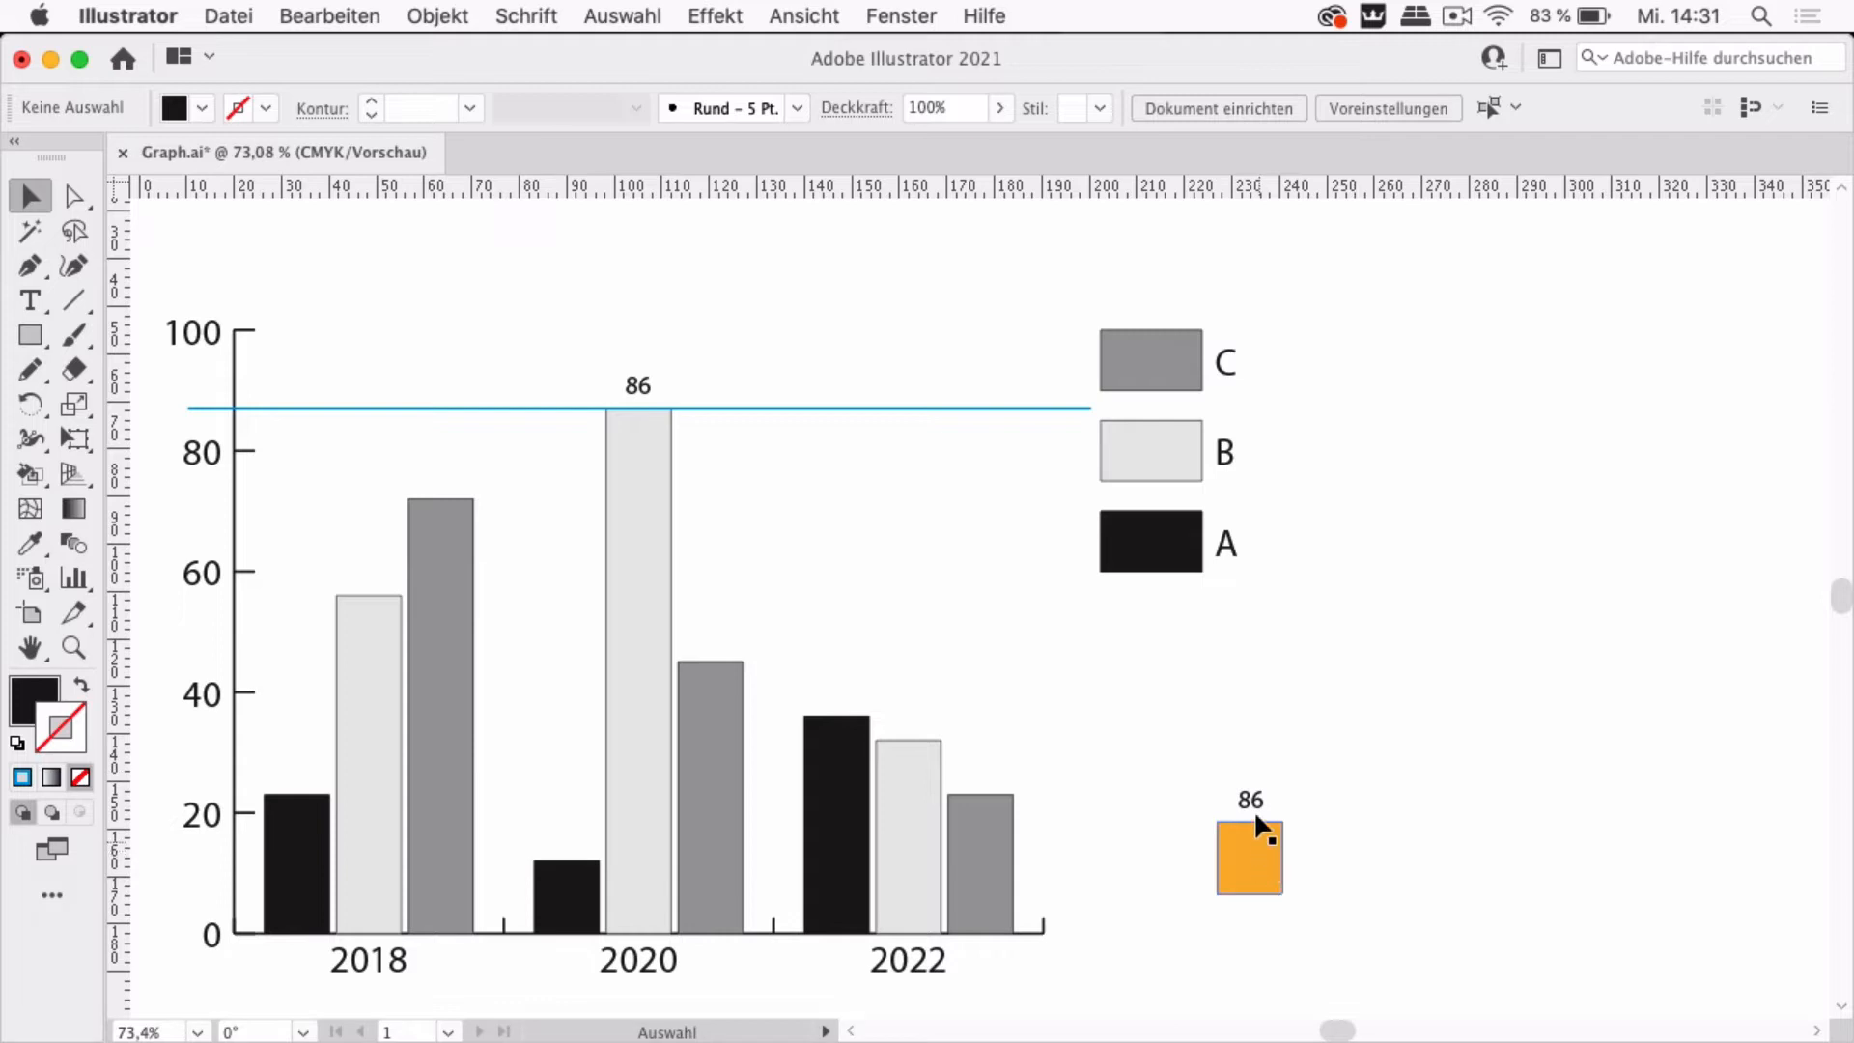
left_click_drag(1206, 763, 1350, 866)
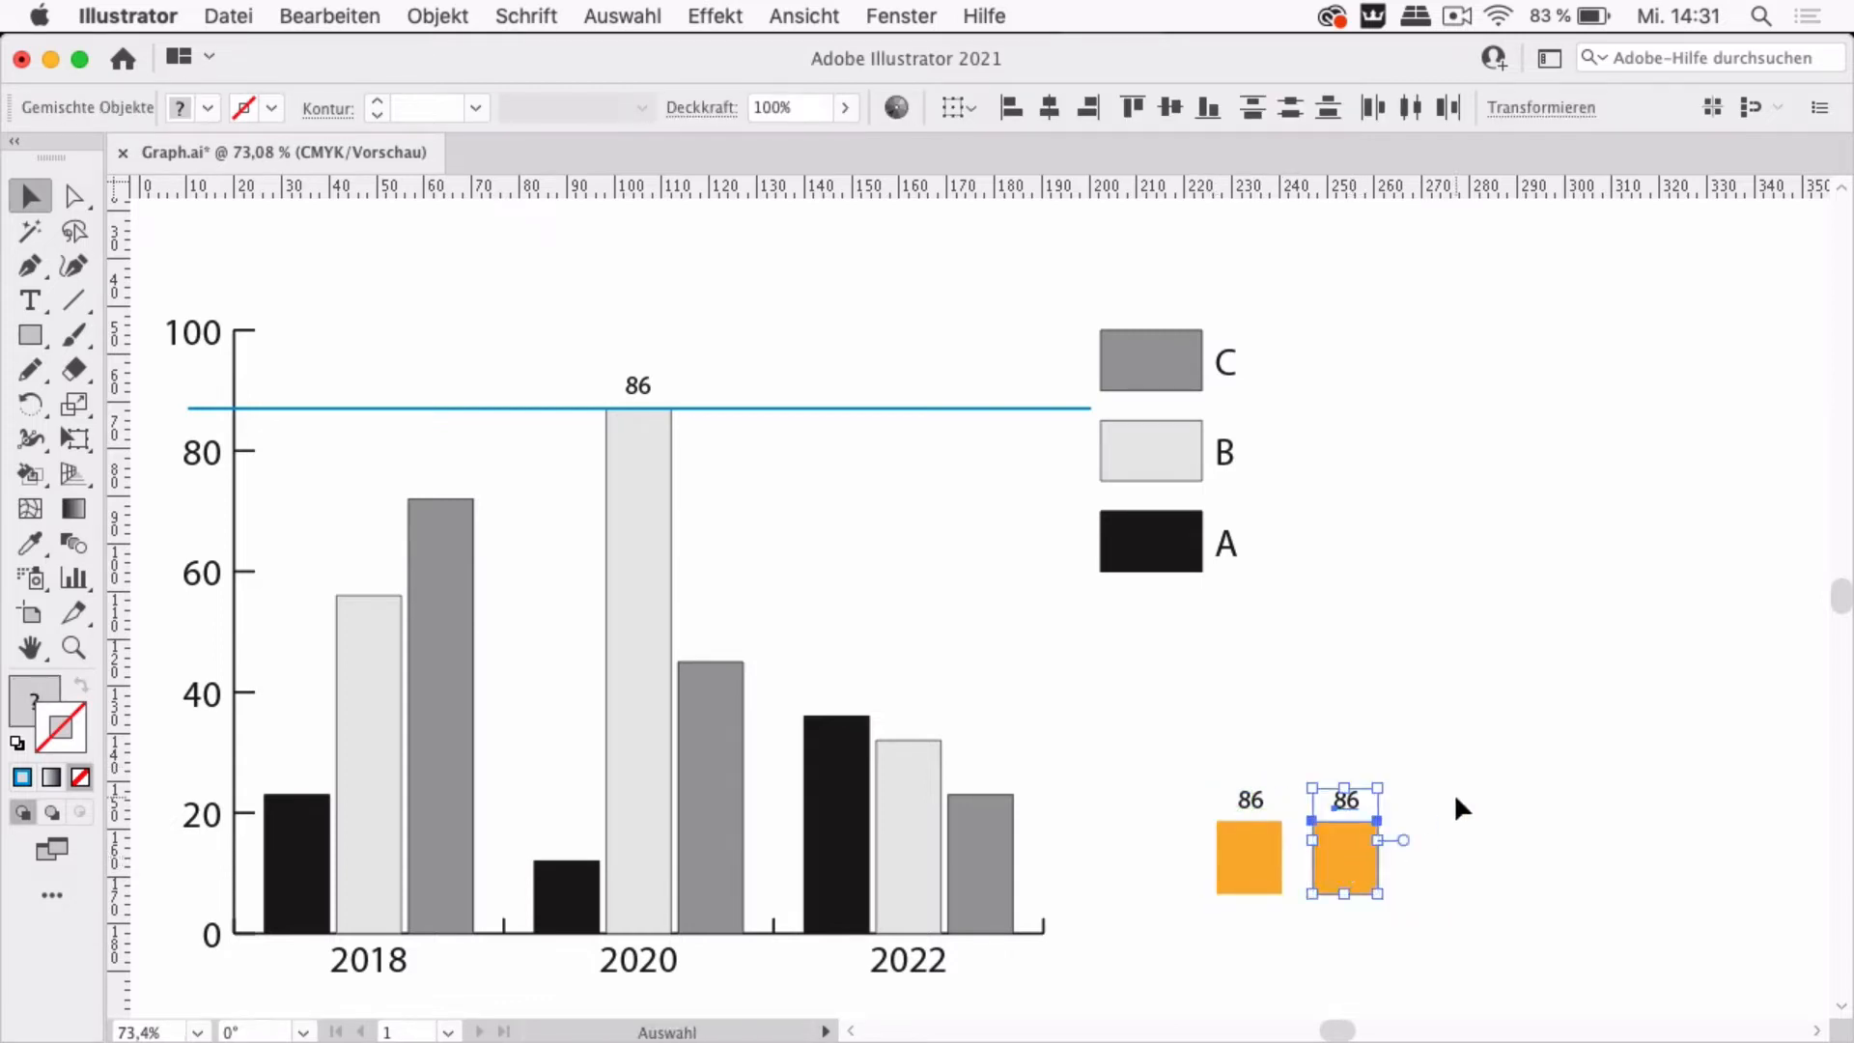
Fill the duplicated square with green
left_click(1347, 868)
left_click(203, 104)
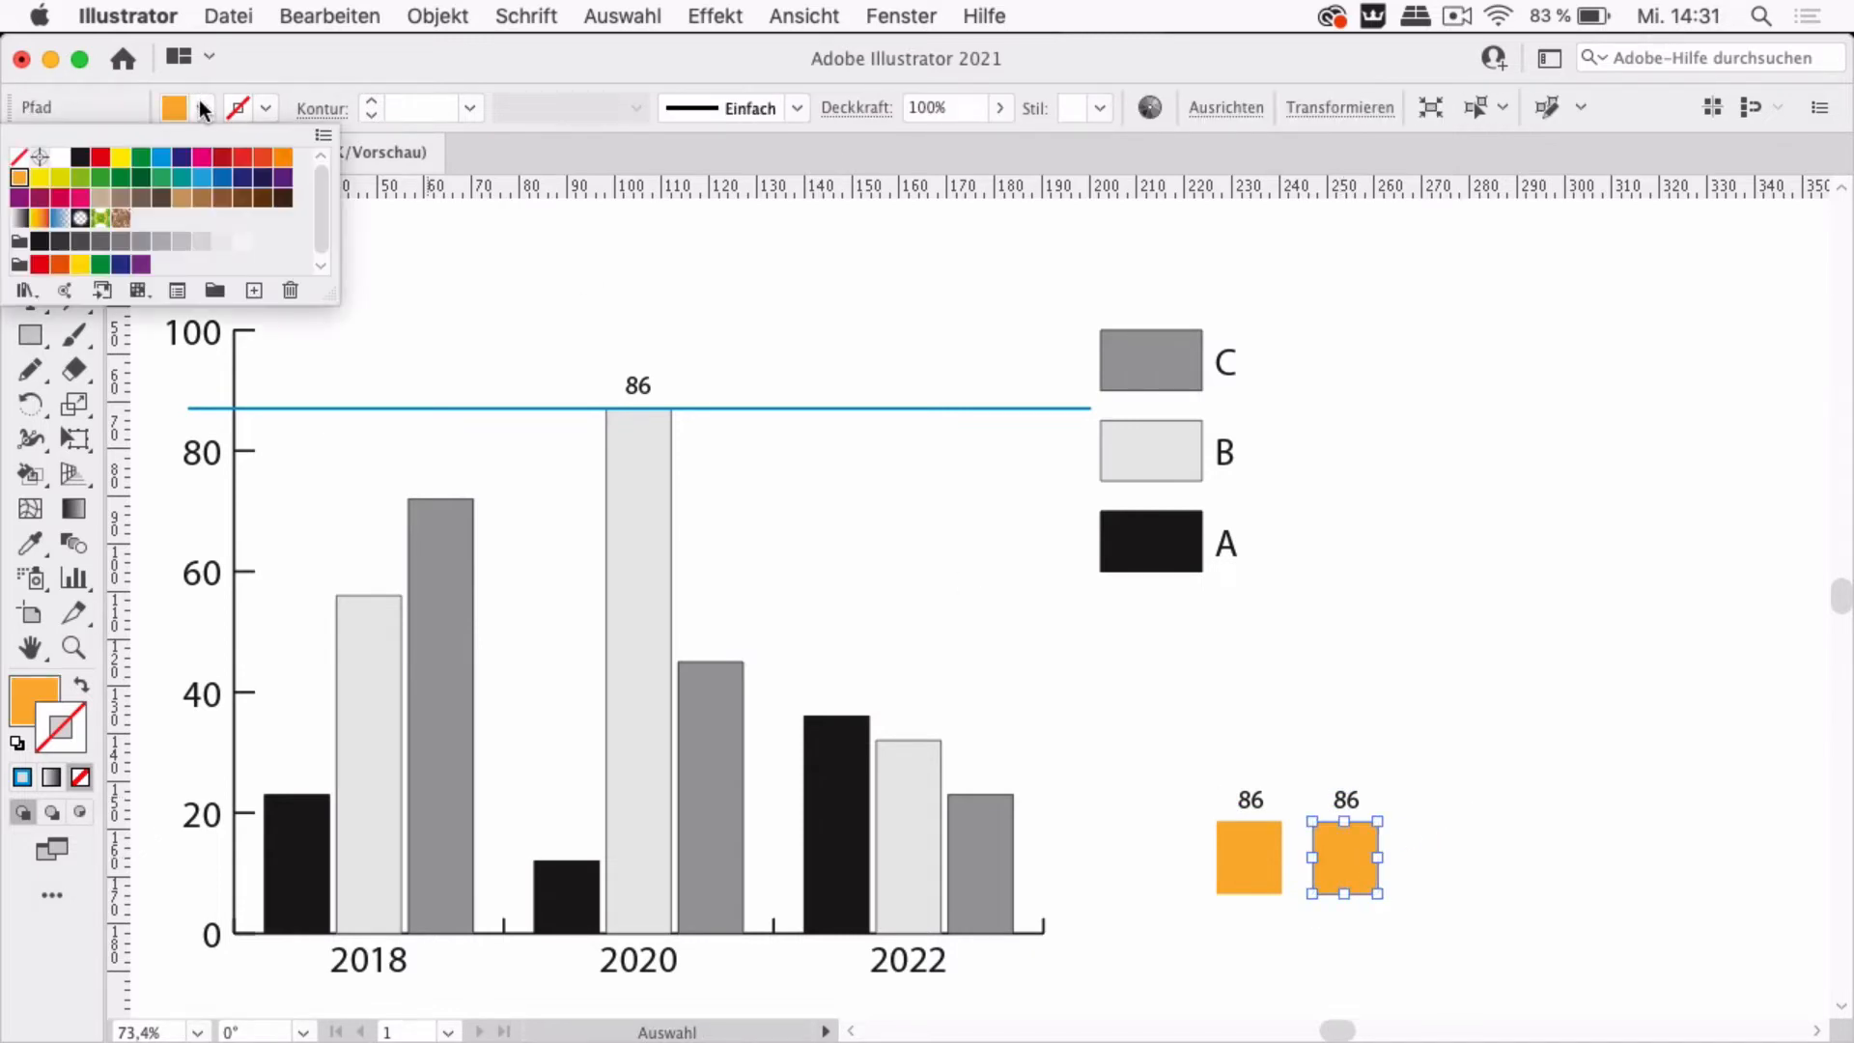
left_click(80, 177)
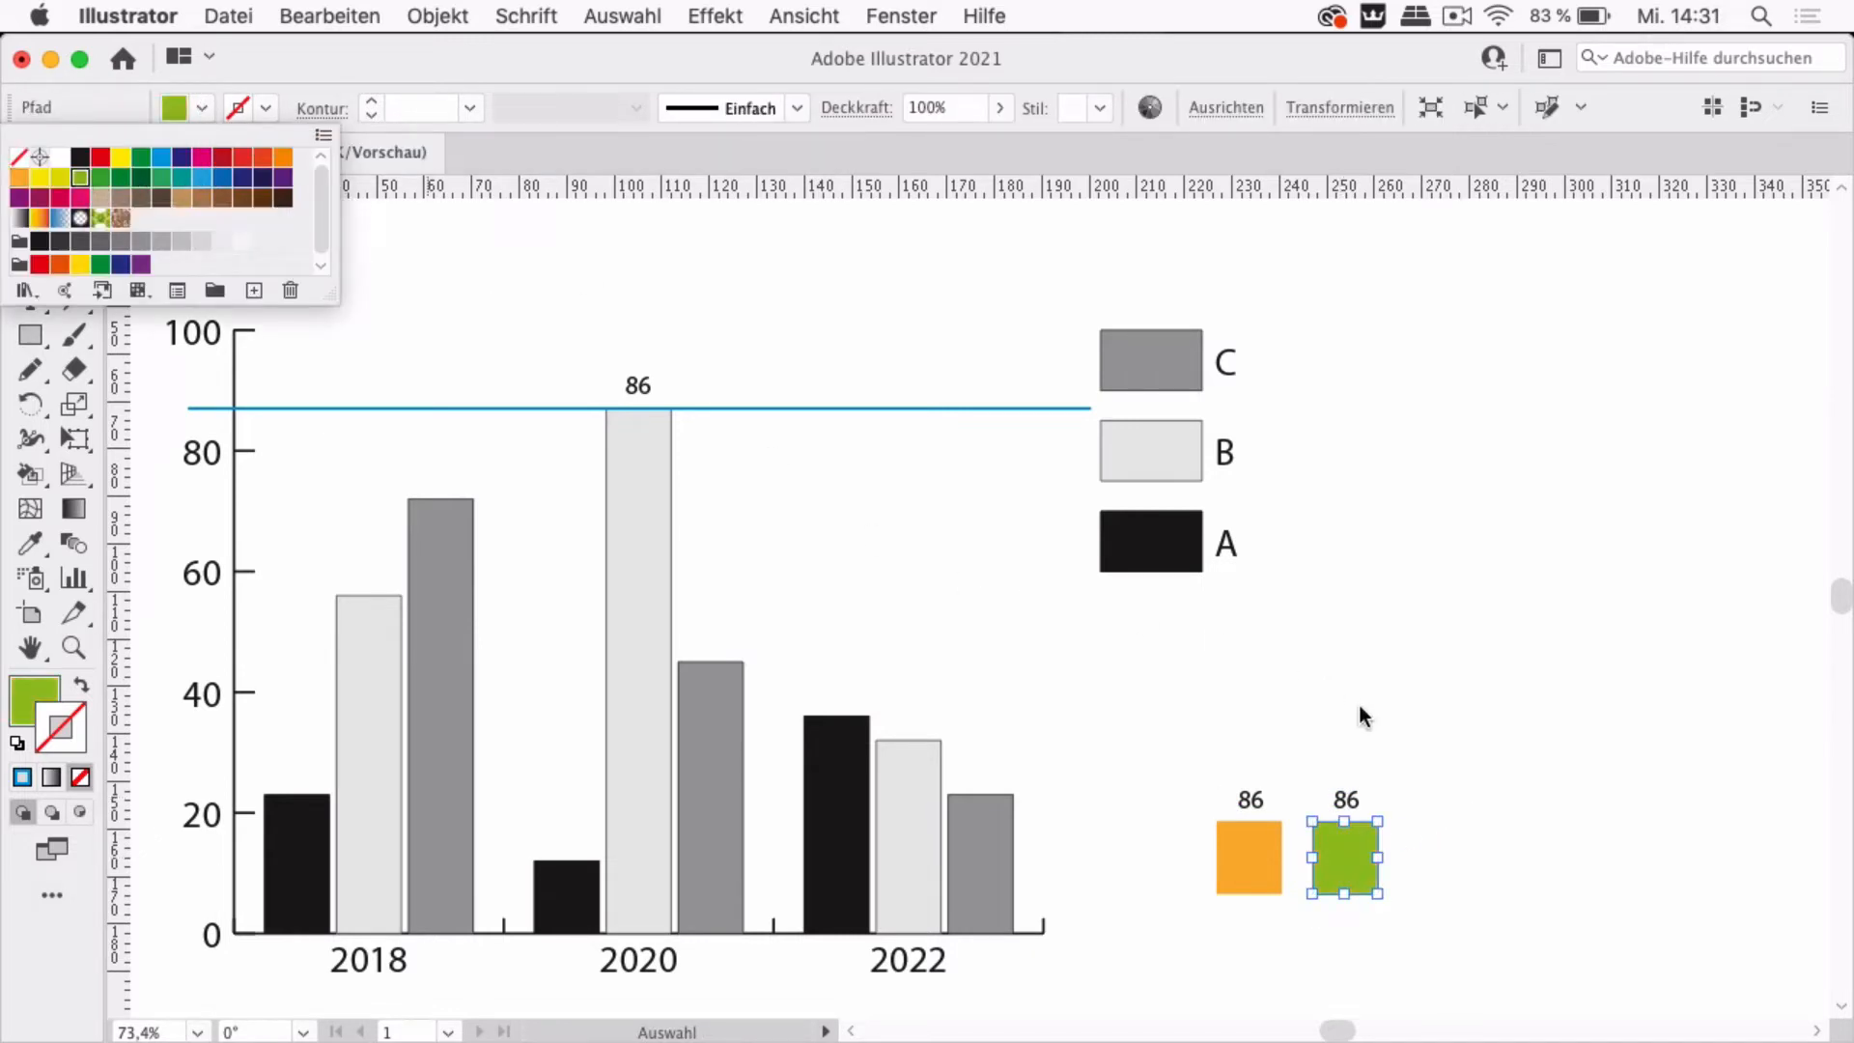
left_click(1468, 757)
Move the green square's 86 label down inside the square
left_click(1451, 773)
left_click_drag(1355, 807, 1349, 832)
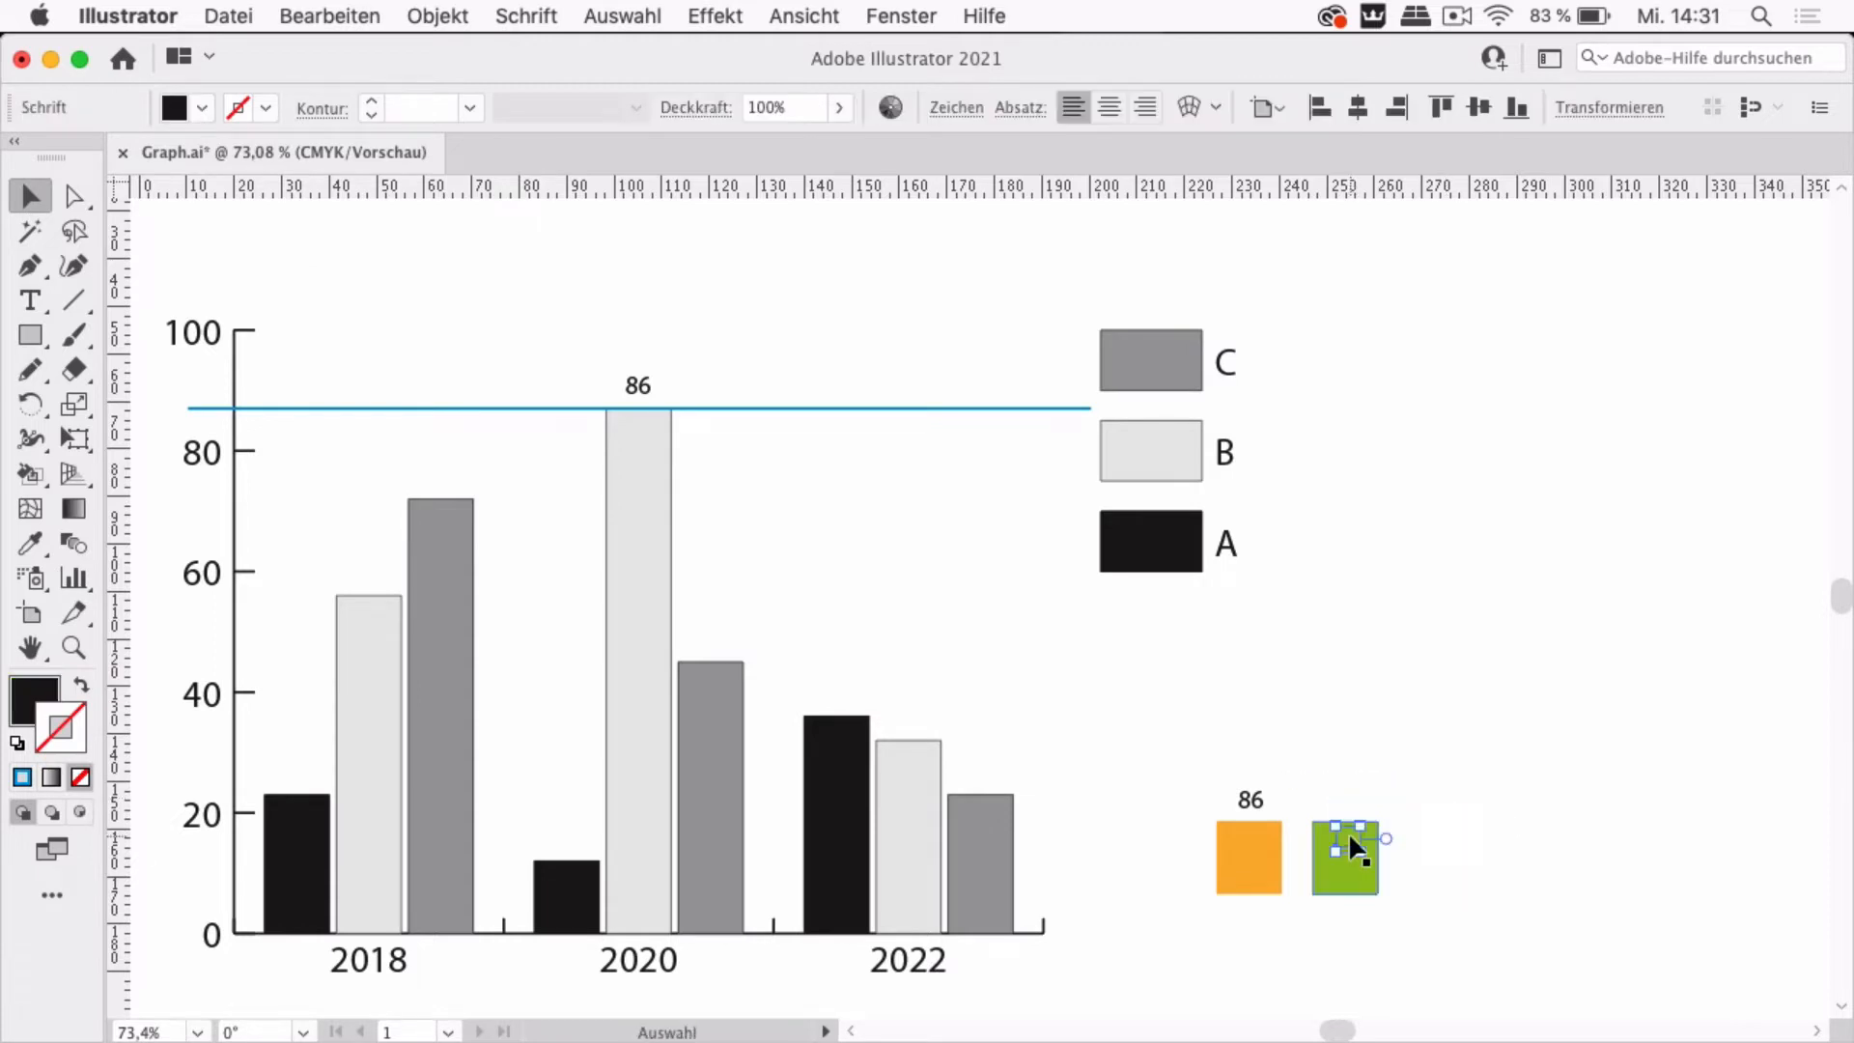
left_click(1532, 740)
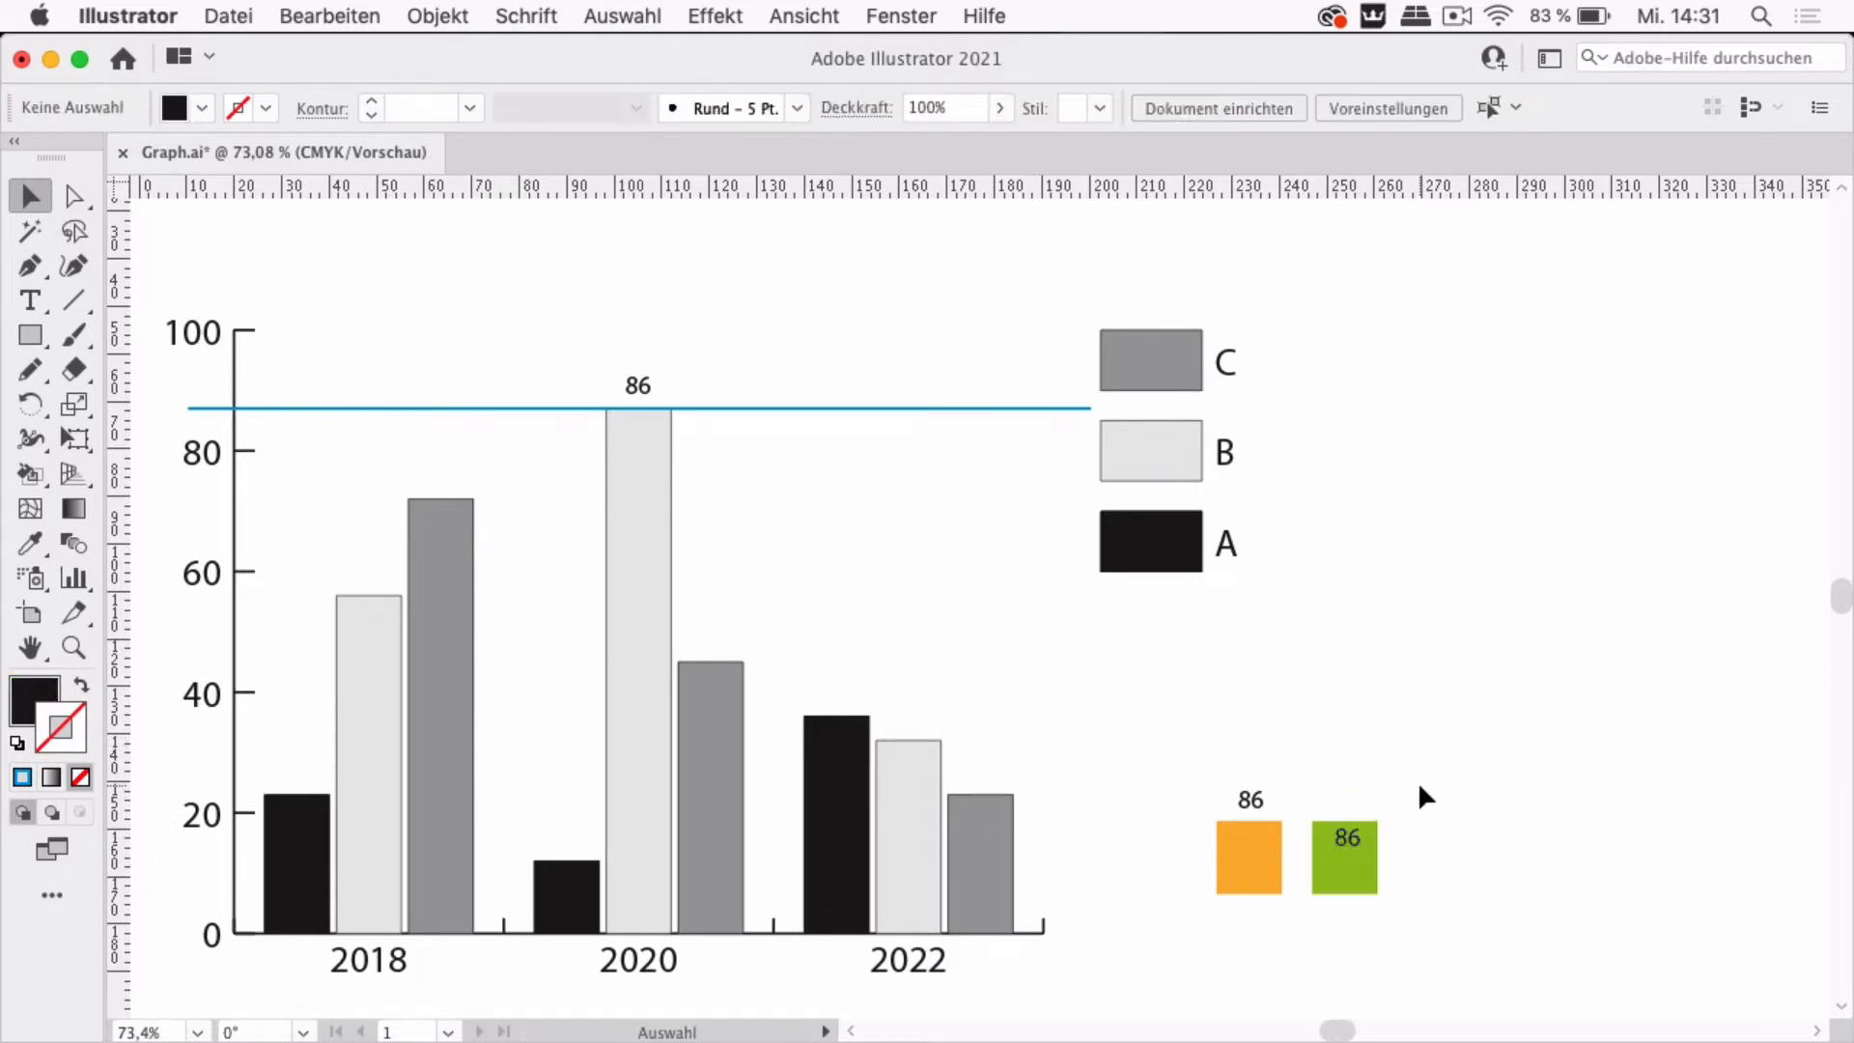
Adjust the position of the 86 label inside the green square
scroll(1418, 781, "up", 5)
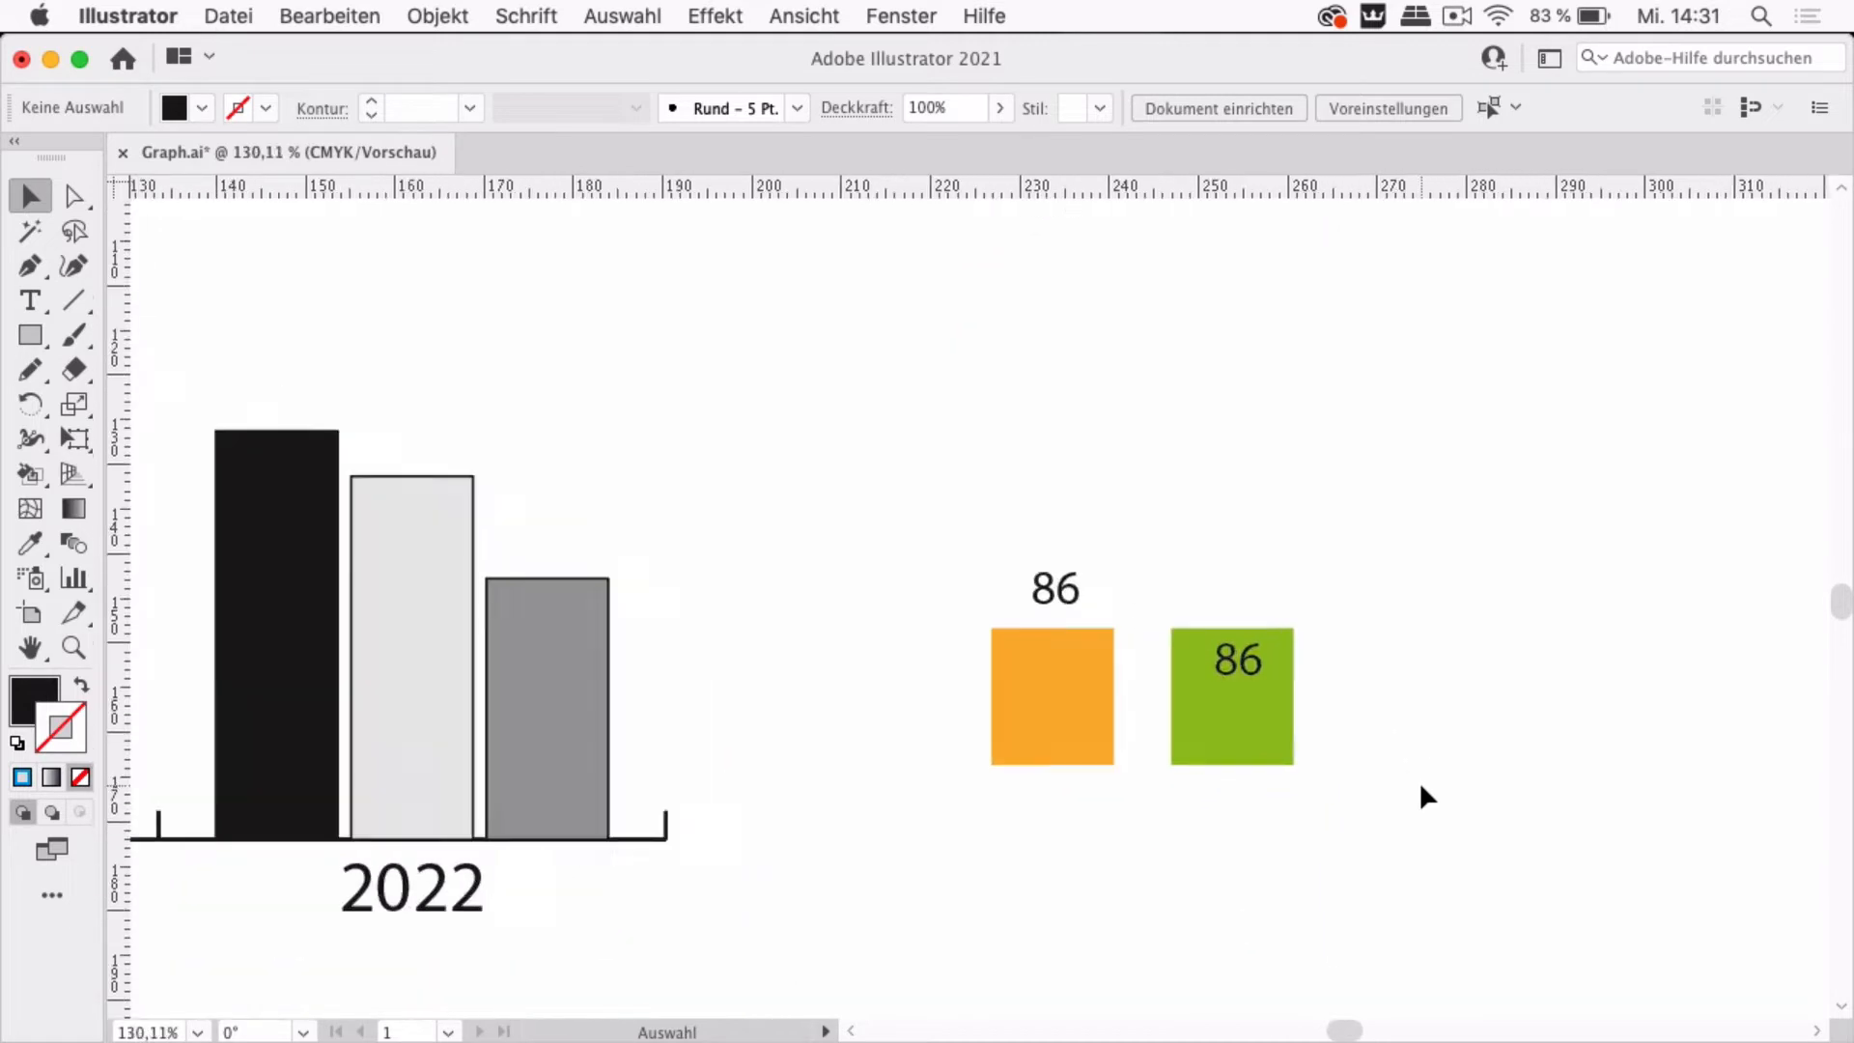
scroll(1353, 739, "up", 2)
left_click_drag(1233, 634, 1201, 640)
left_click(1260, 518)
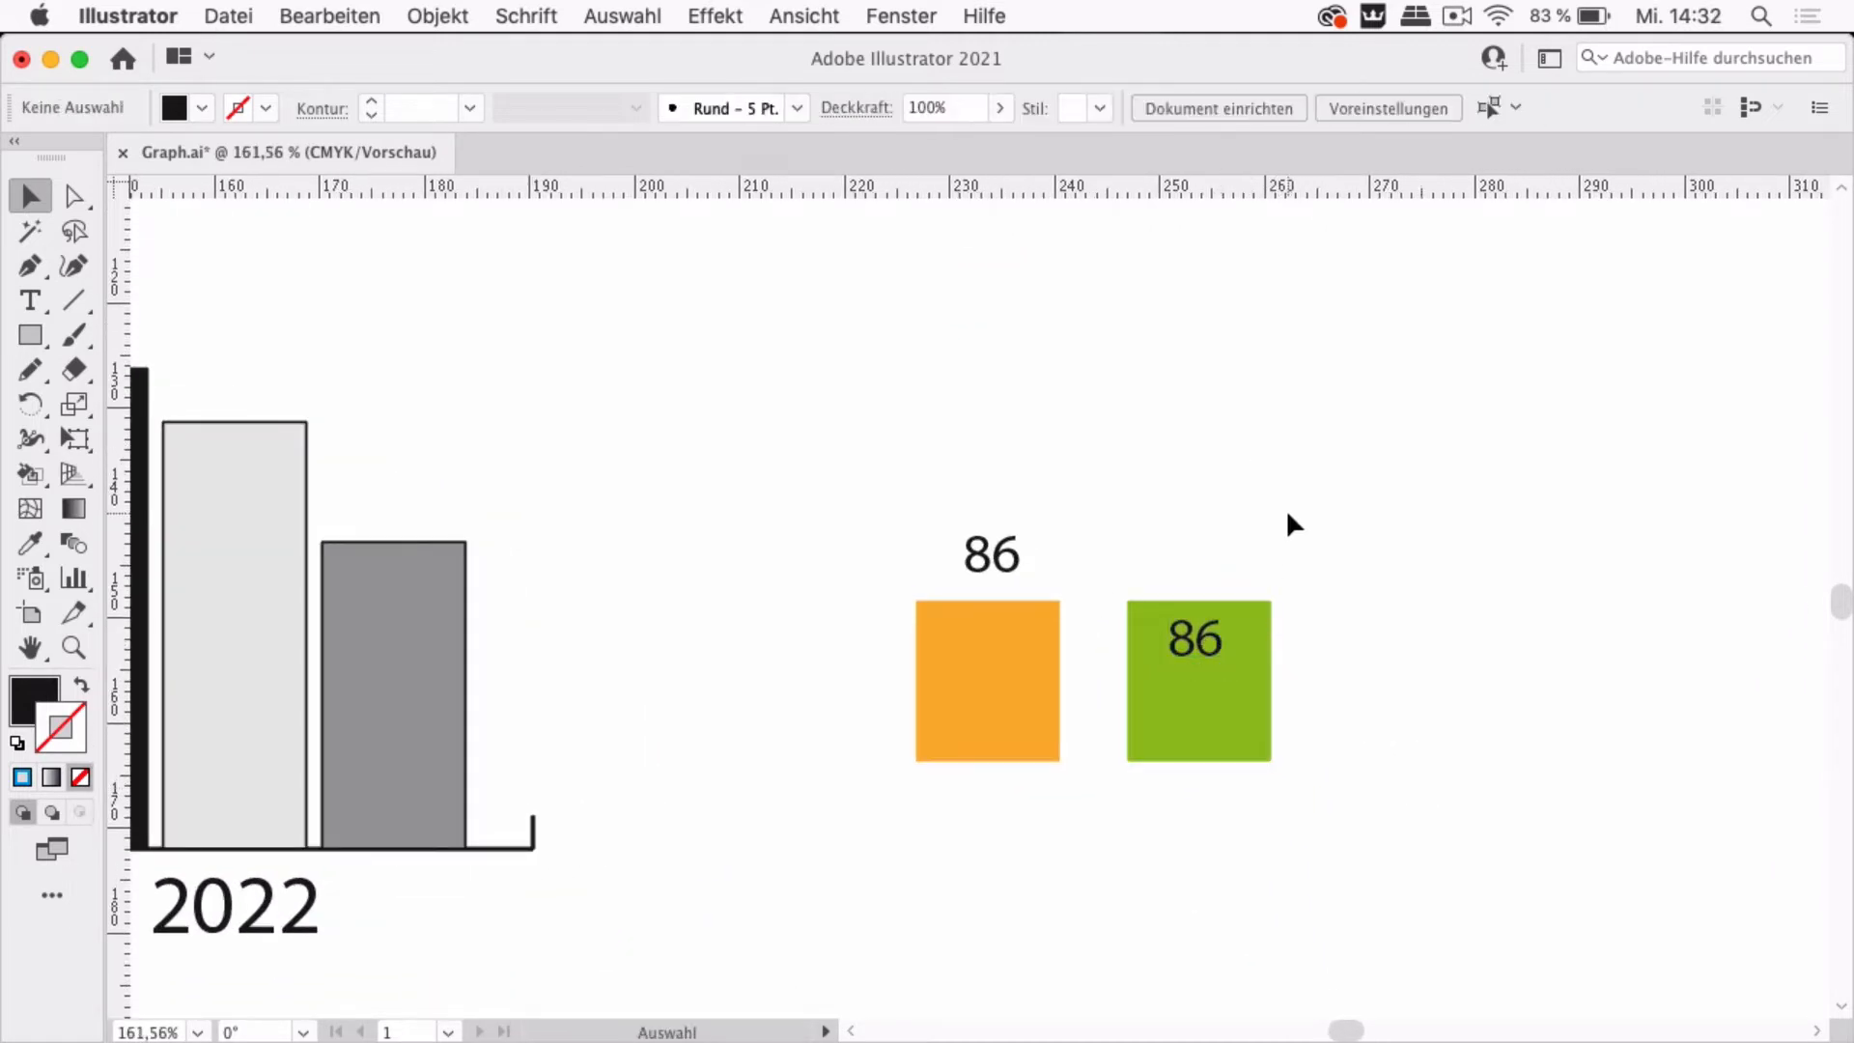
Duplicate the green square with its label to the right
left_click_drag(1275, 530, 1356, 705)
key("super+shift+a")
left_click(1442, 760)
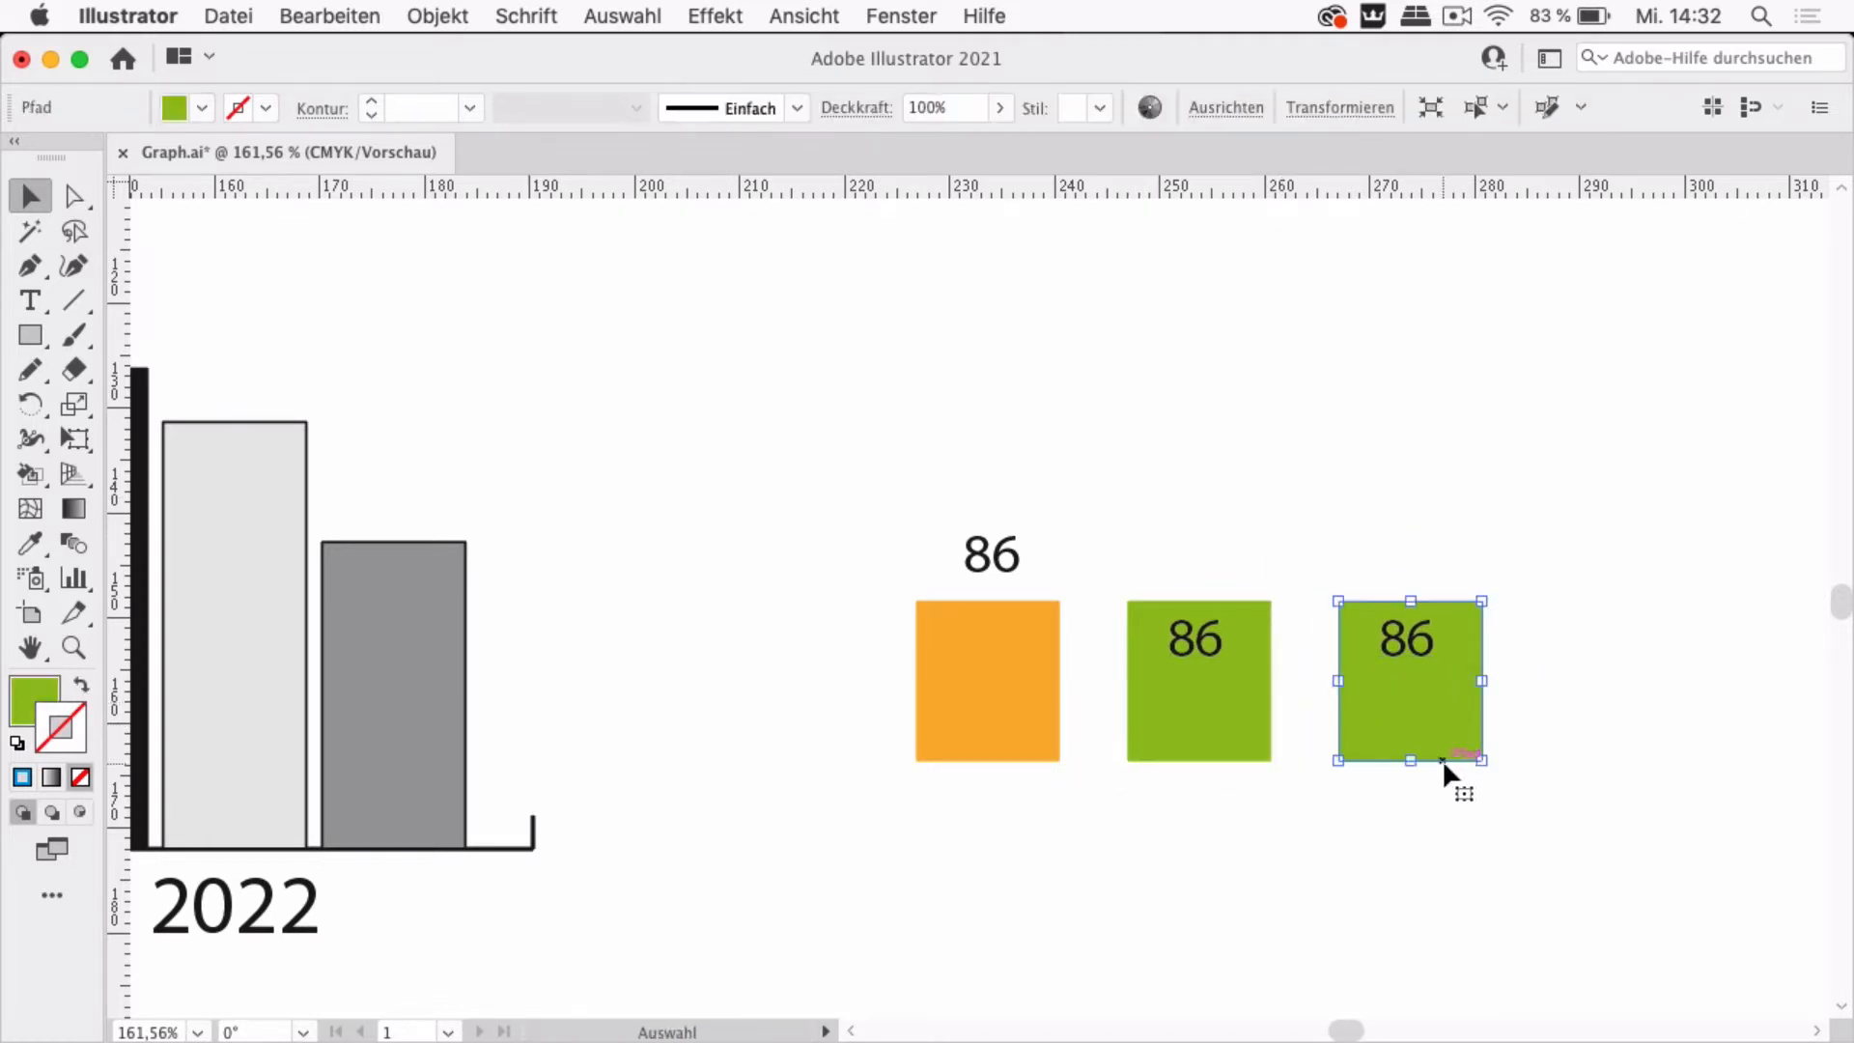
Fill the third square with blue
left_click(200, 108)
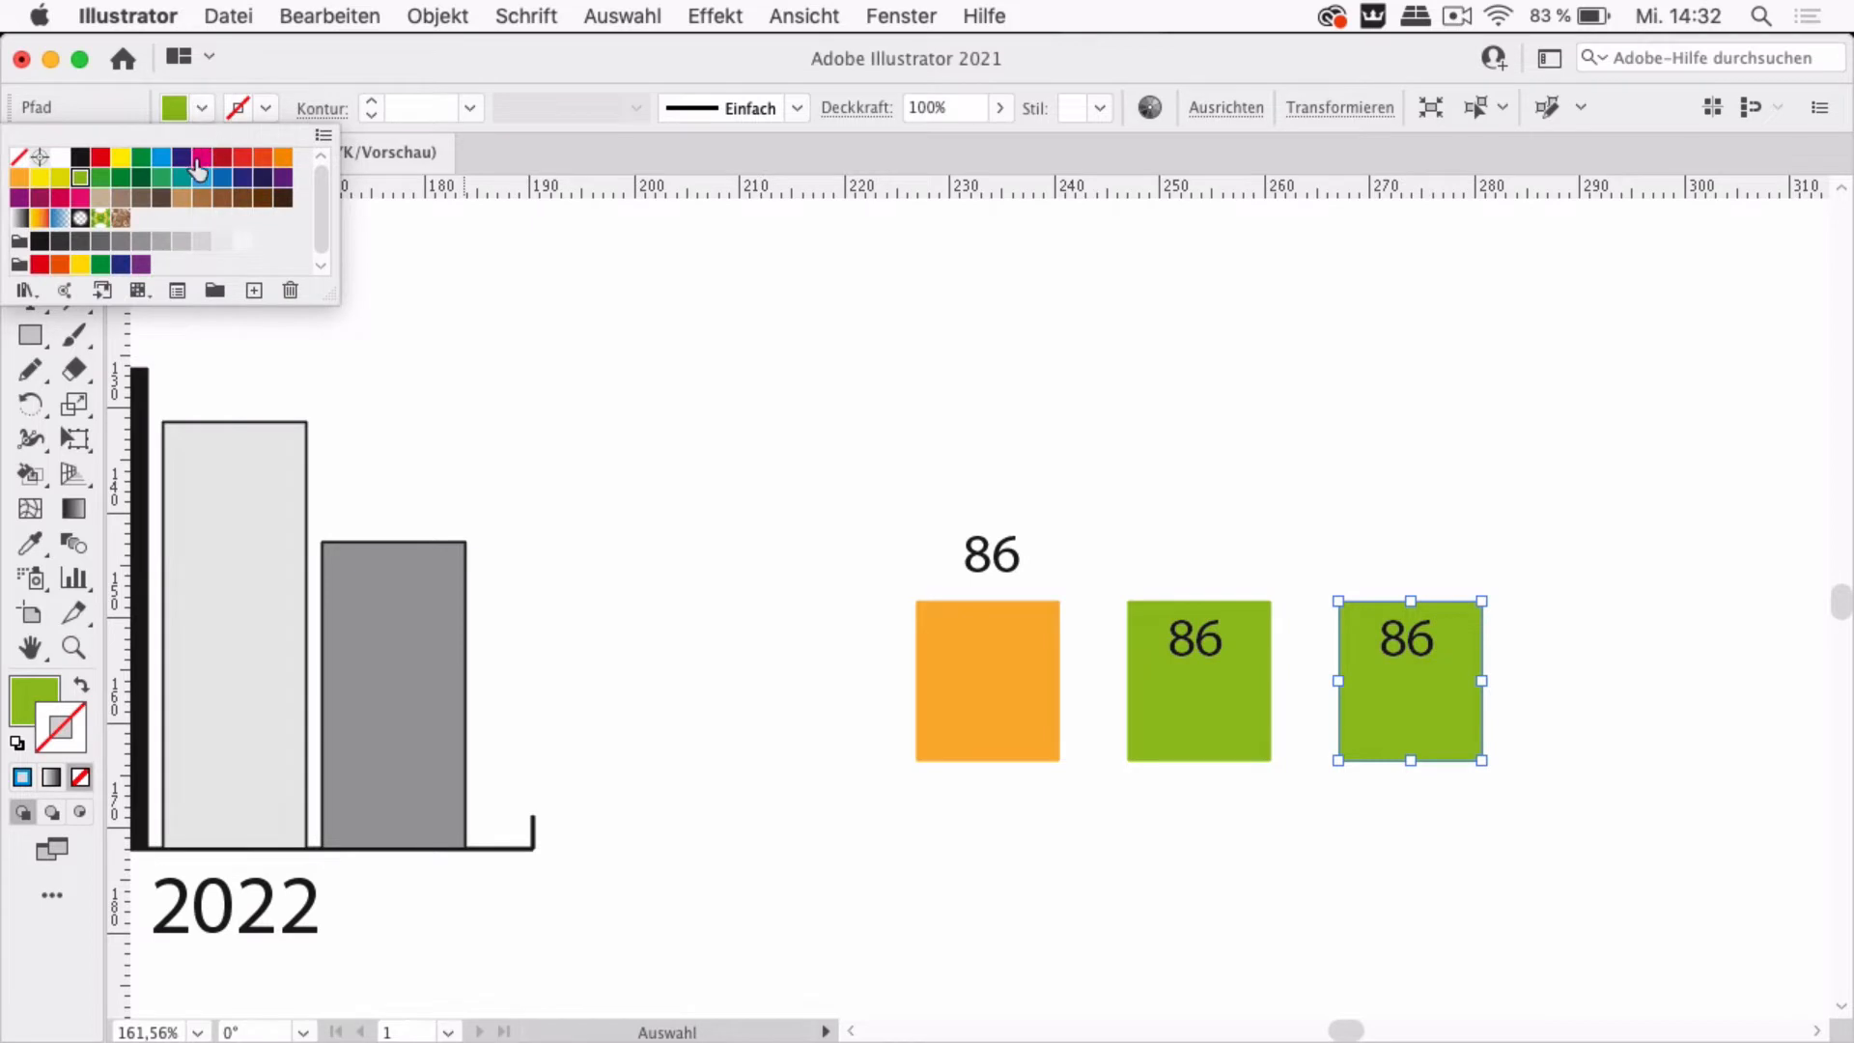
left_click(201, 178)
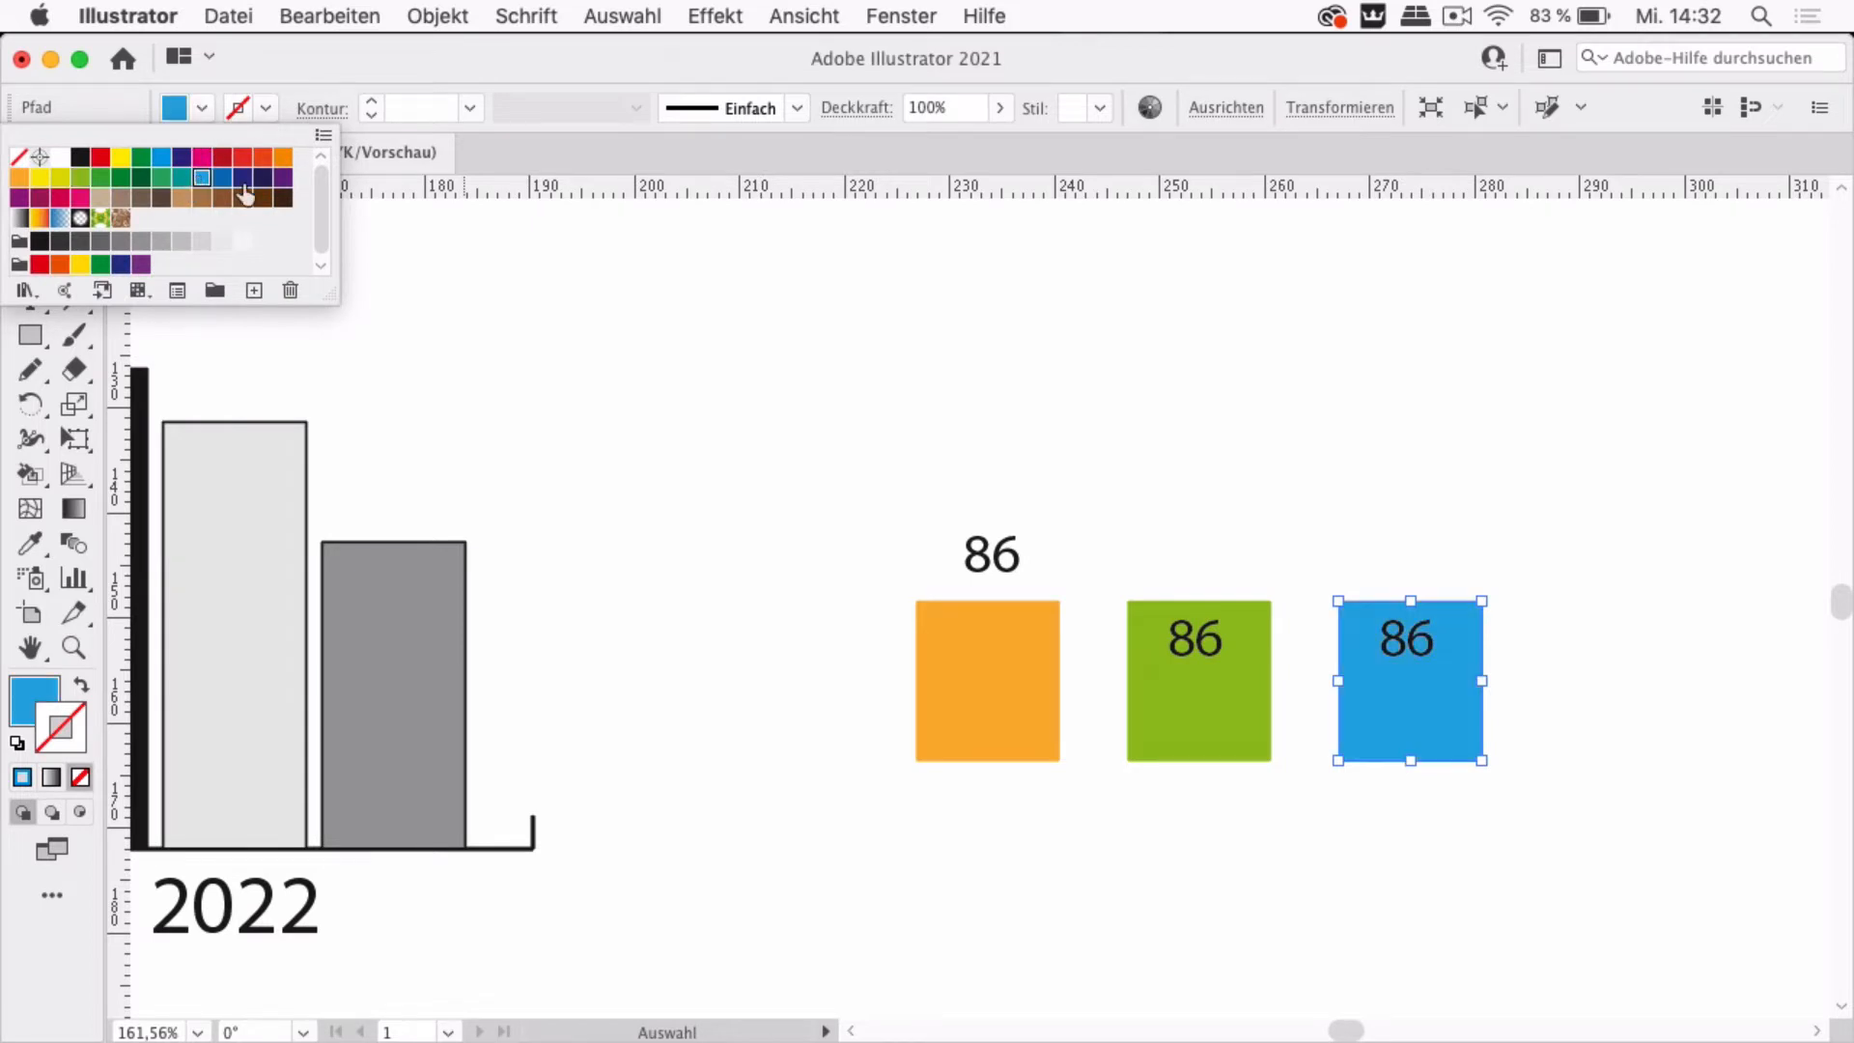
left_click(1353, 527)
left_click(1483, 522)
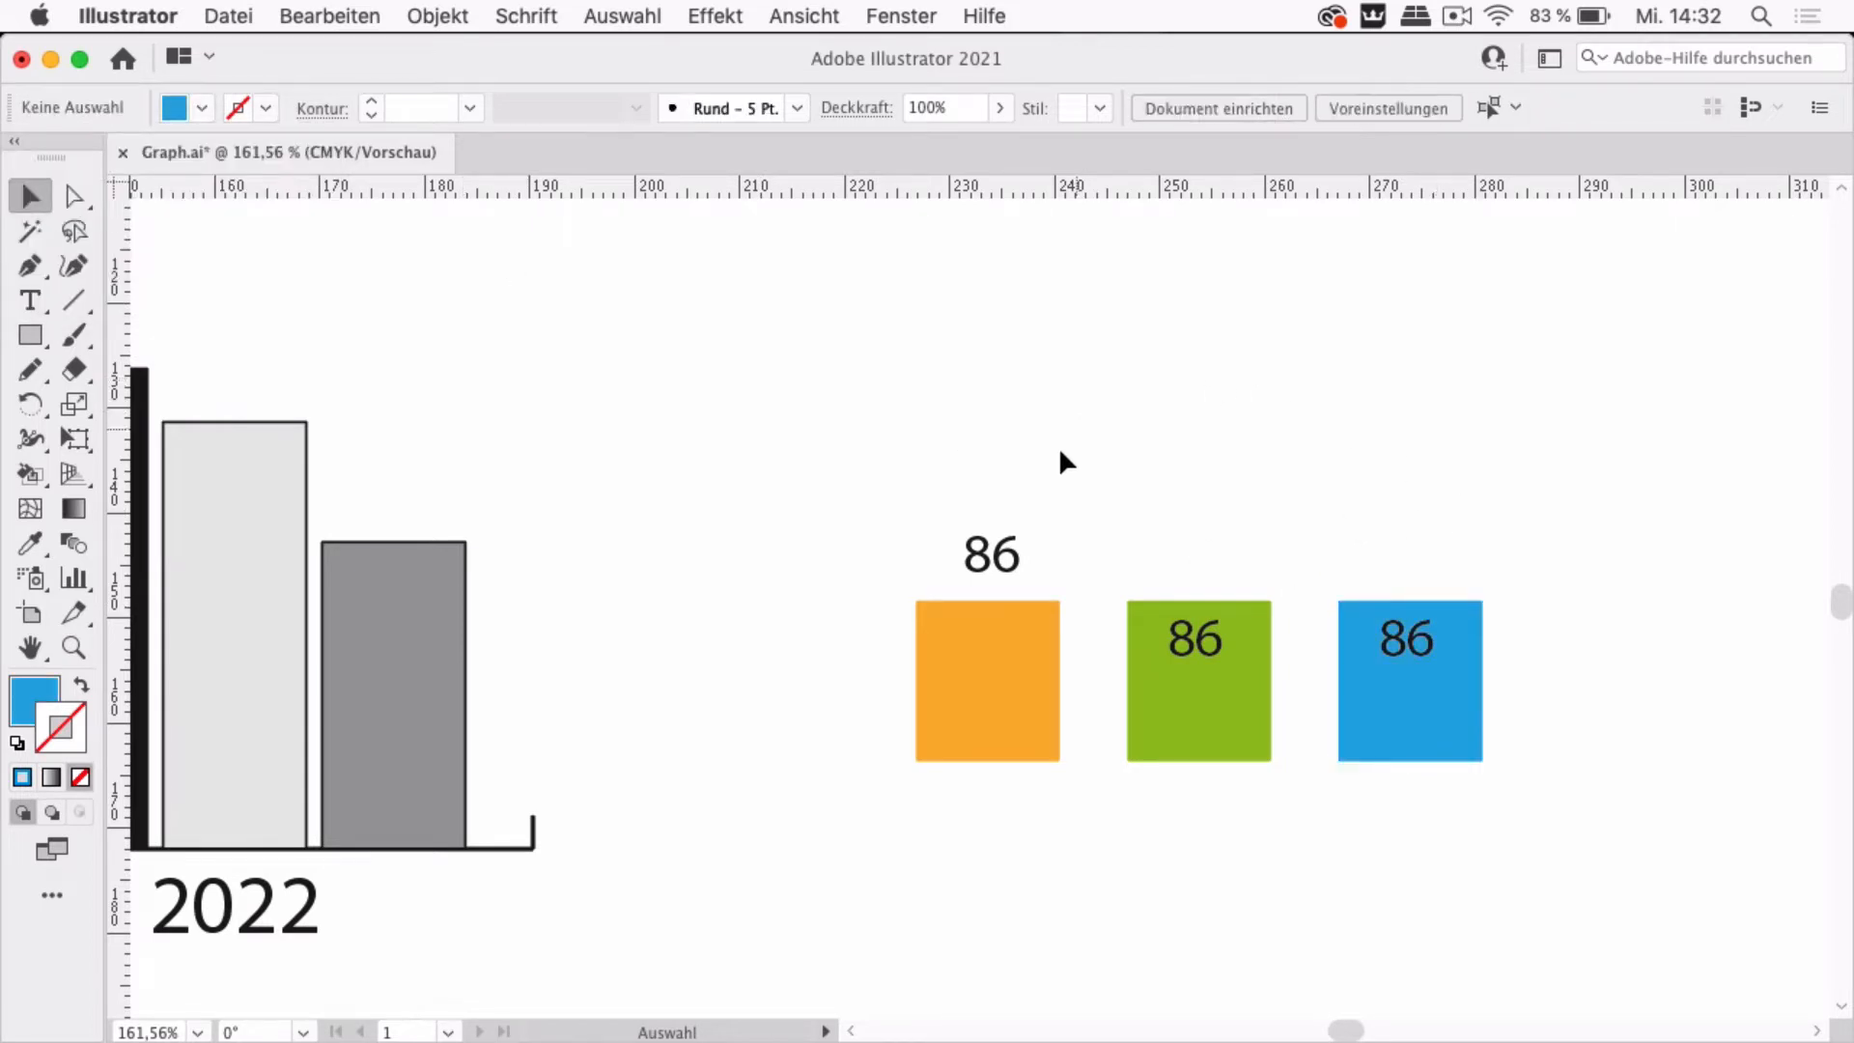
Replace the orange square's 86 label text with %00
left_click(35, 301)
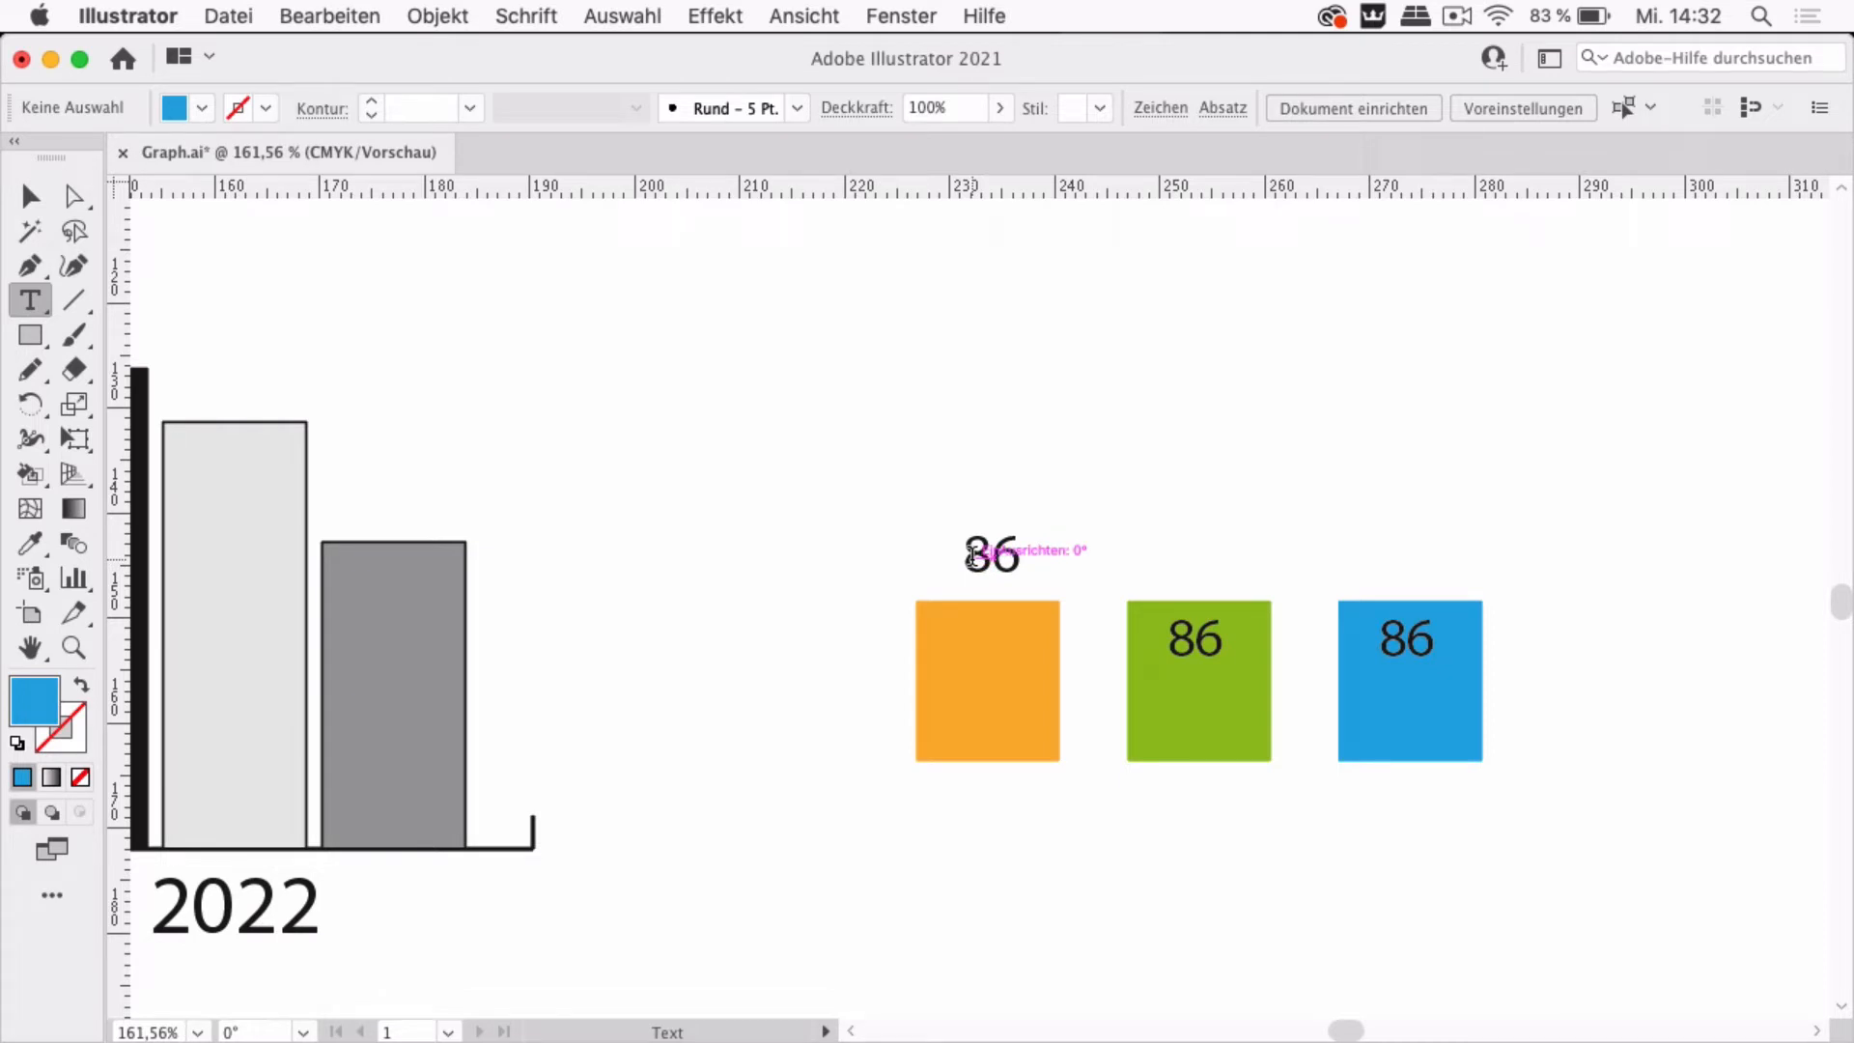
double_click(971, 555)
type("%00")
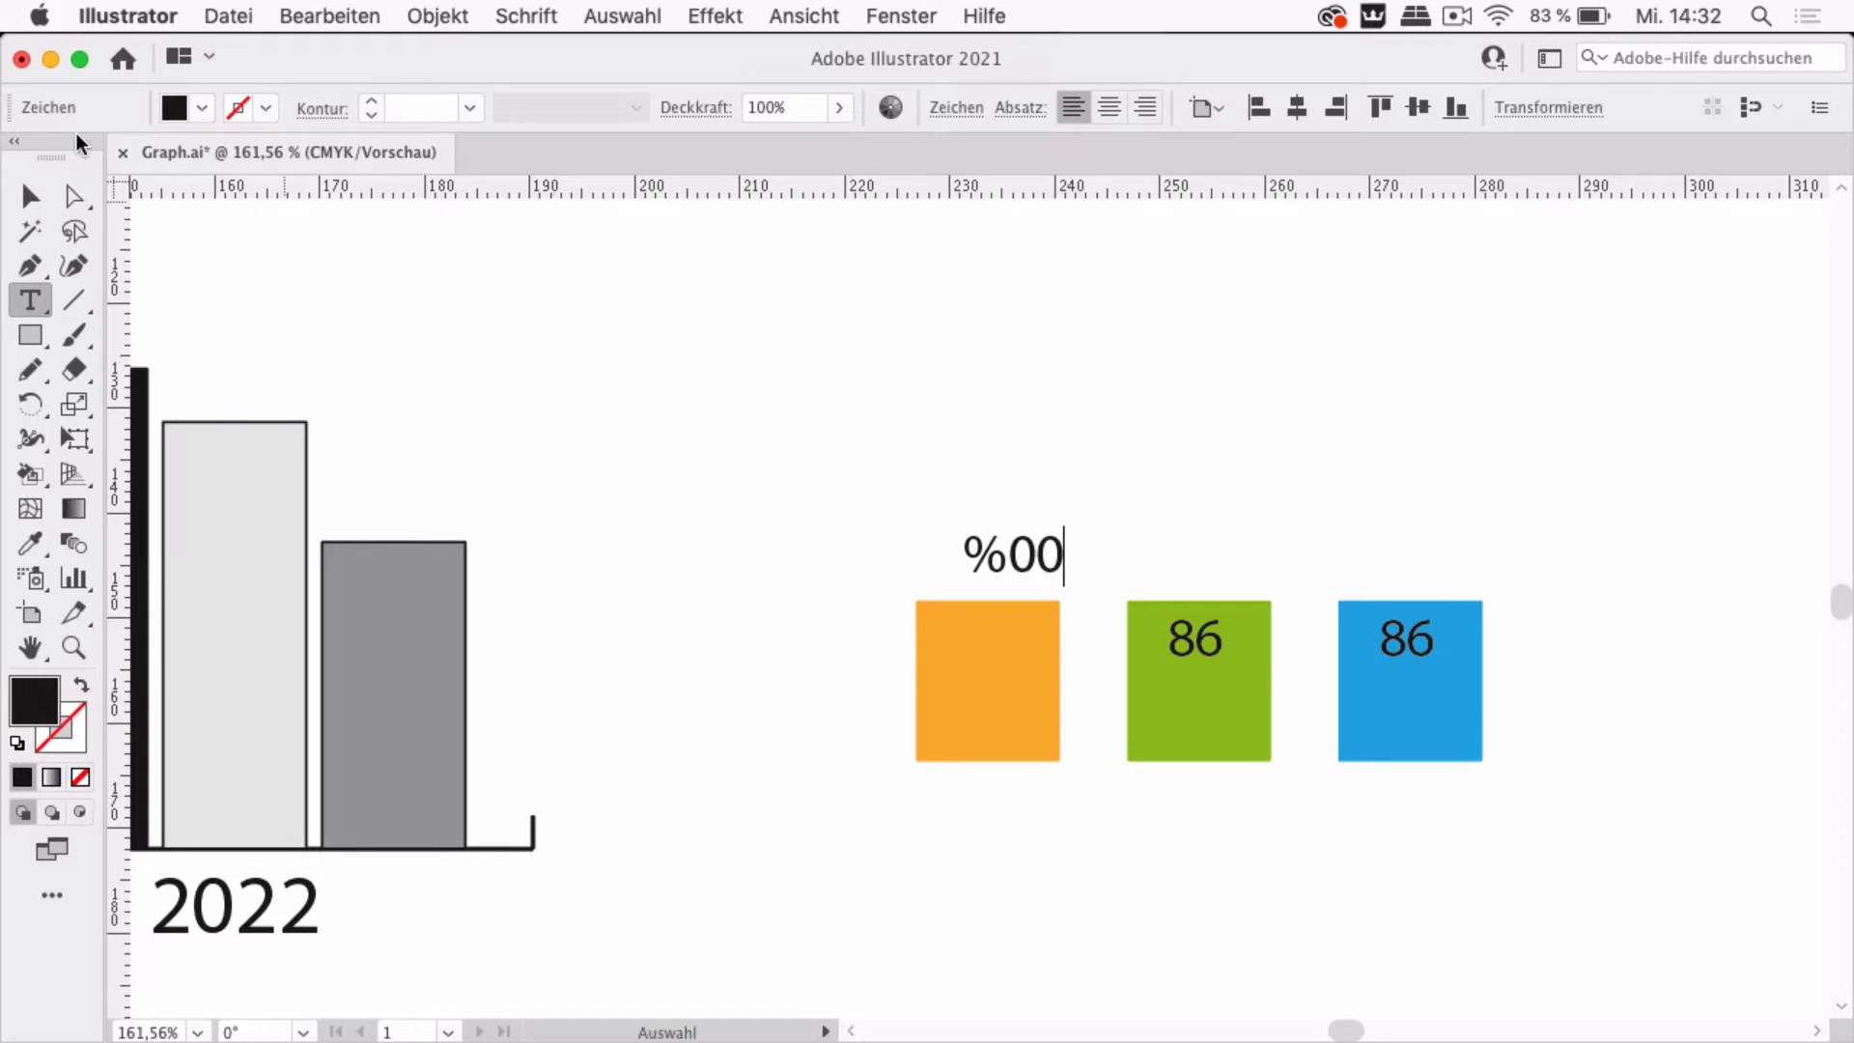
left_click(30, 196)
left_click(1080, 411)
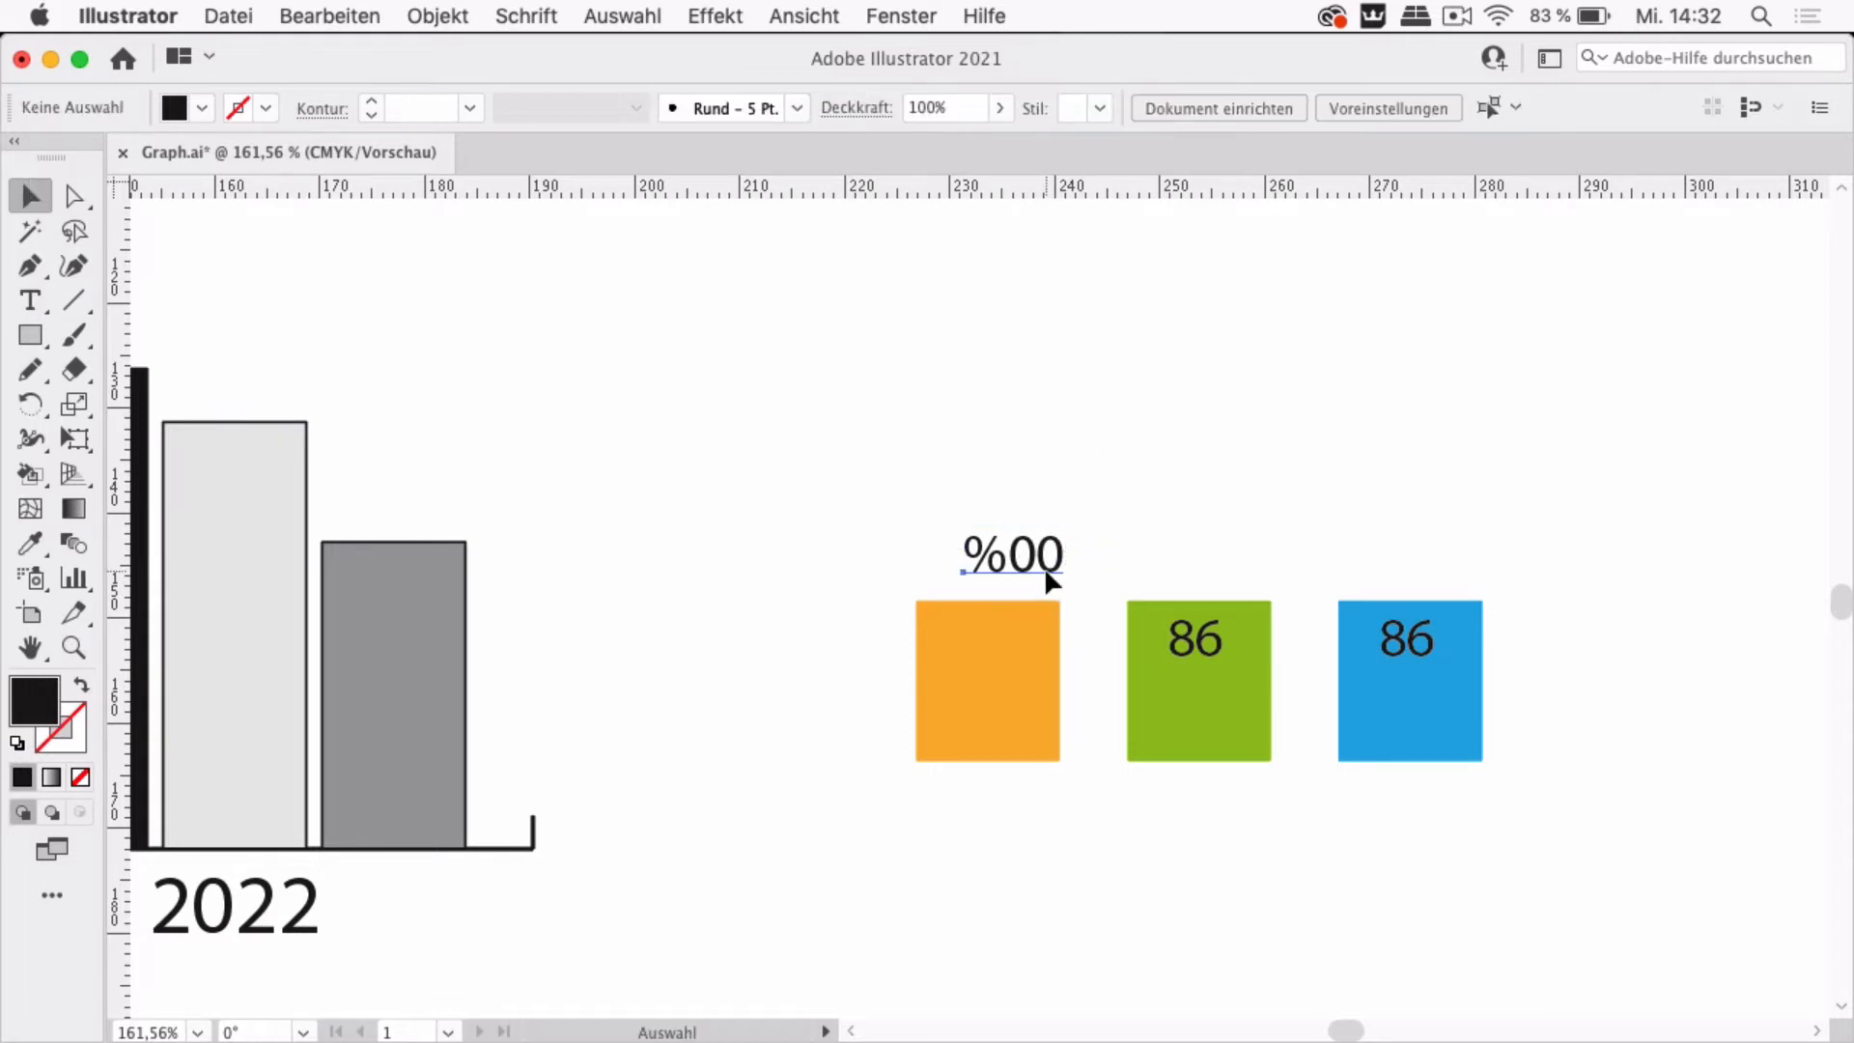
Center-align the %00 label and reposition it centred above the orange square
left_click_drag(1048, 570, 1022, 566)
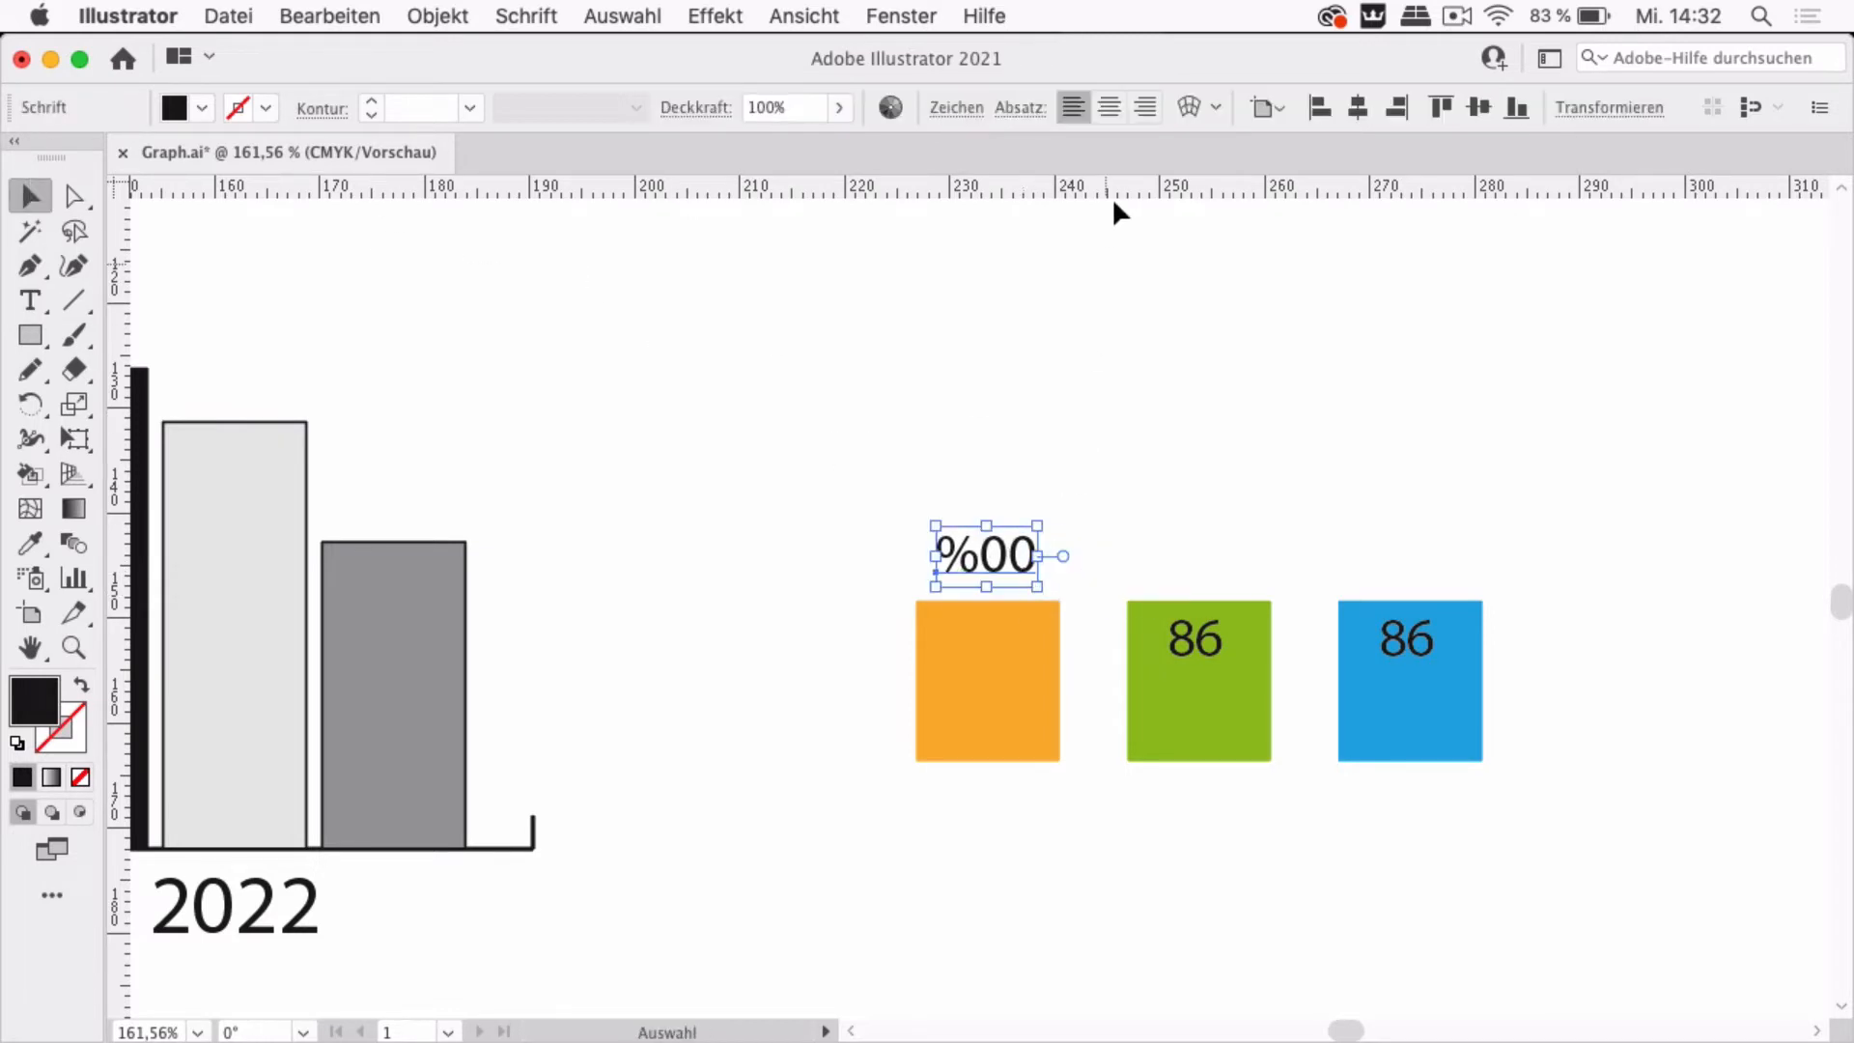
left_click(1111, 109)
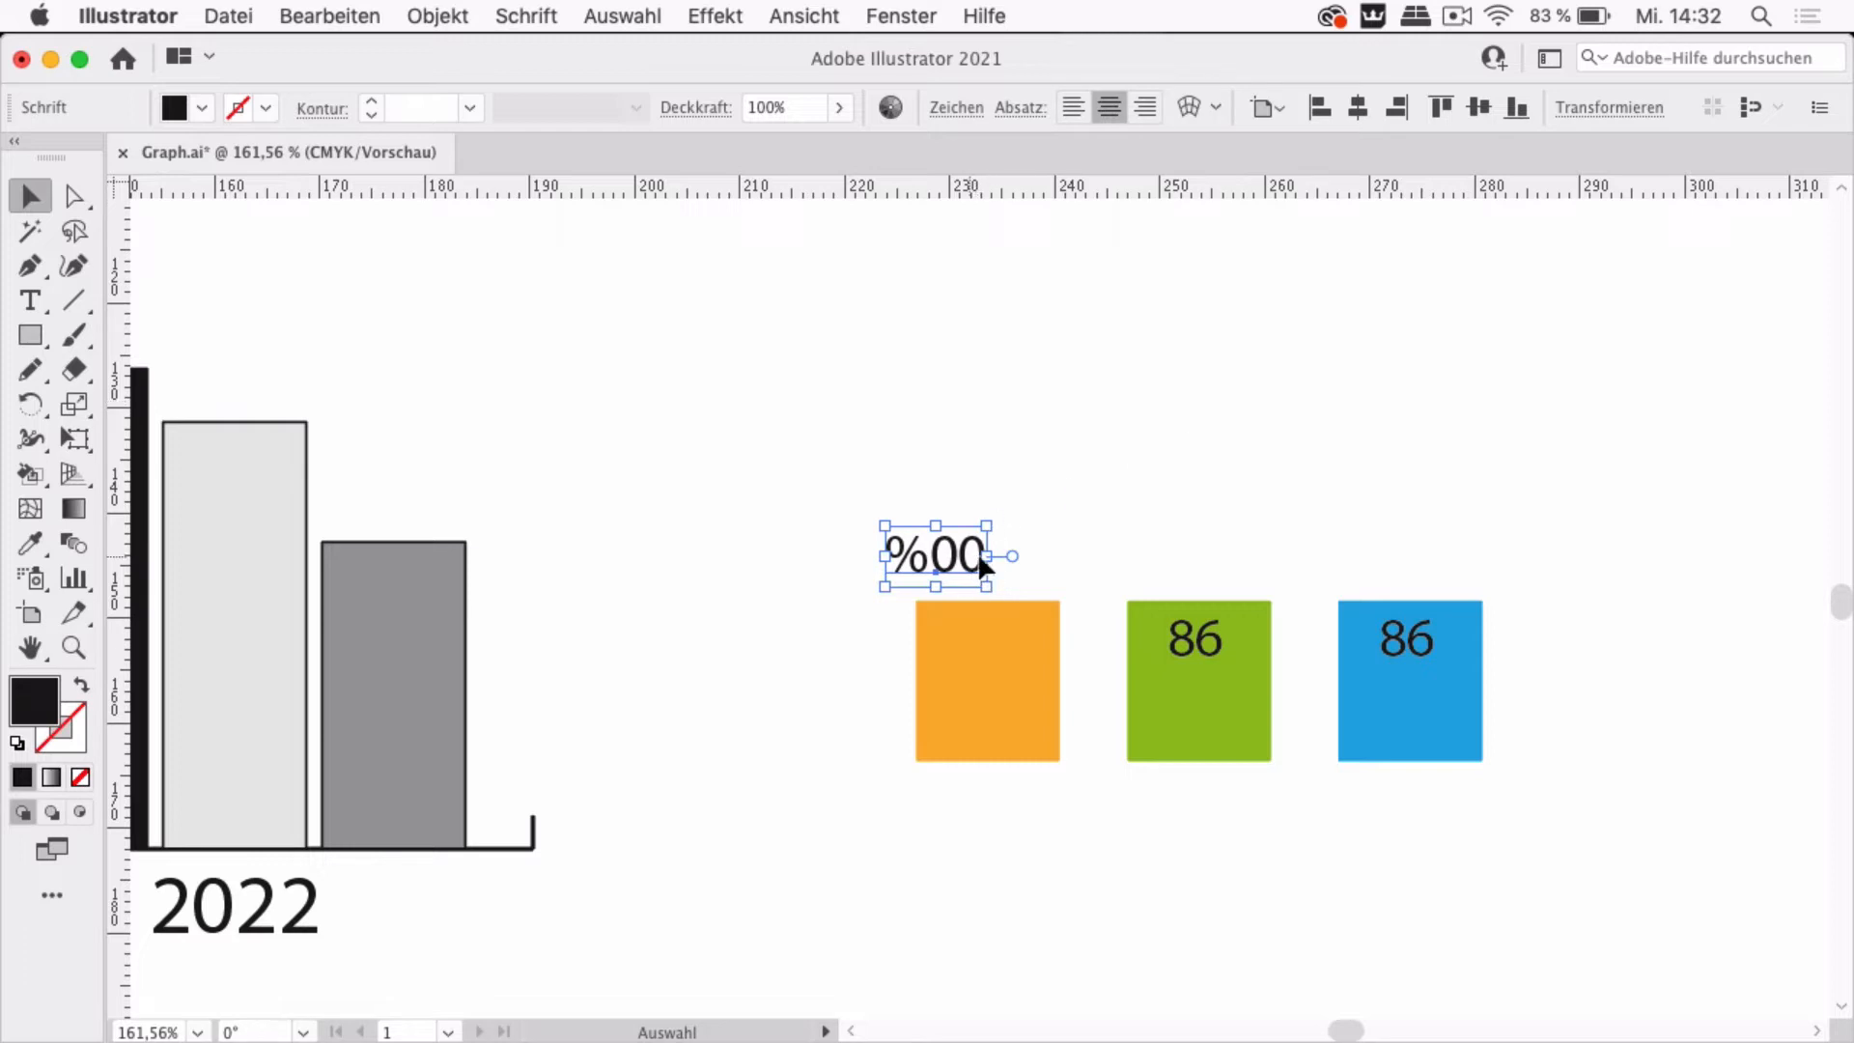
left_click_drag(972, 558, 1021, 560)
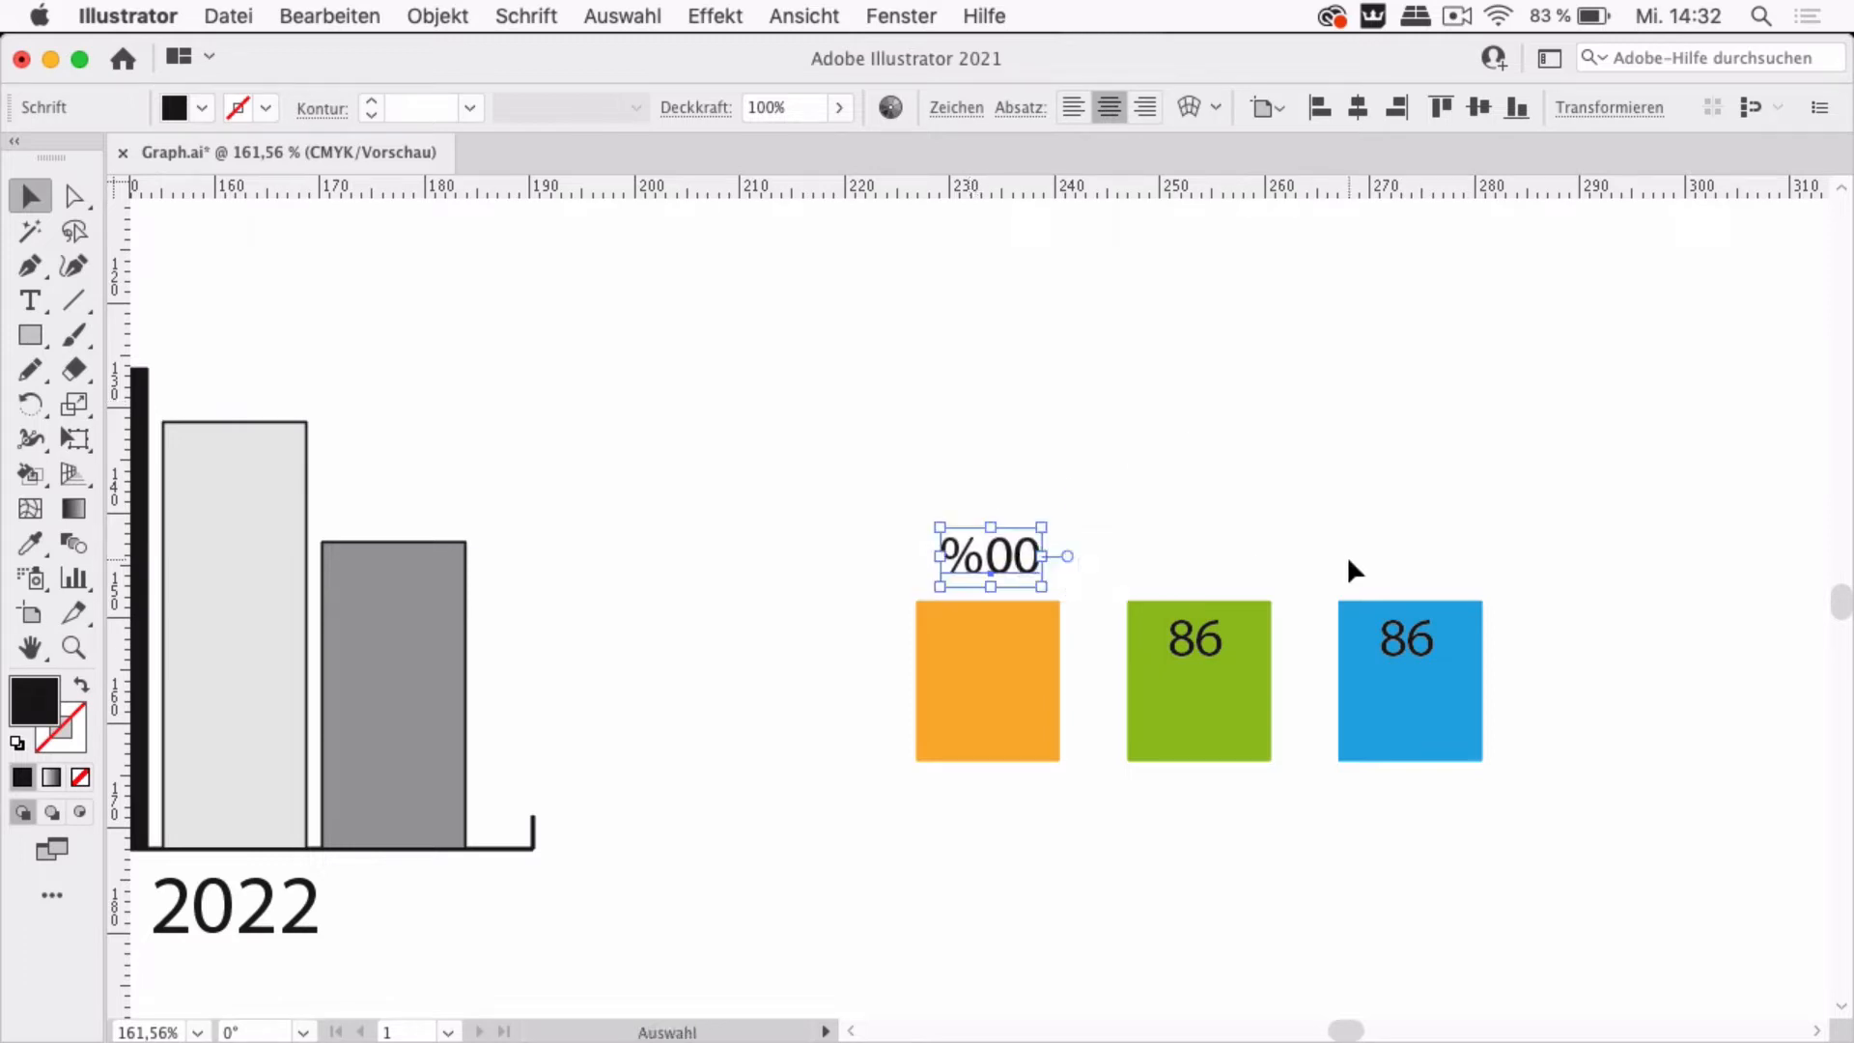
Delete the 86 labels from the green and blue squares
left_click(1212, 643)
left_click(1427, 657, "shift")
key("Delete")
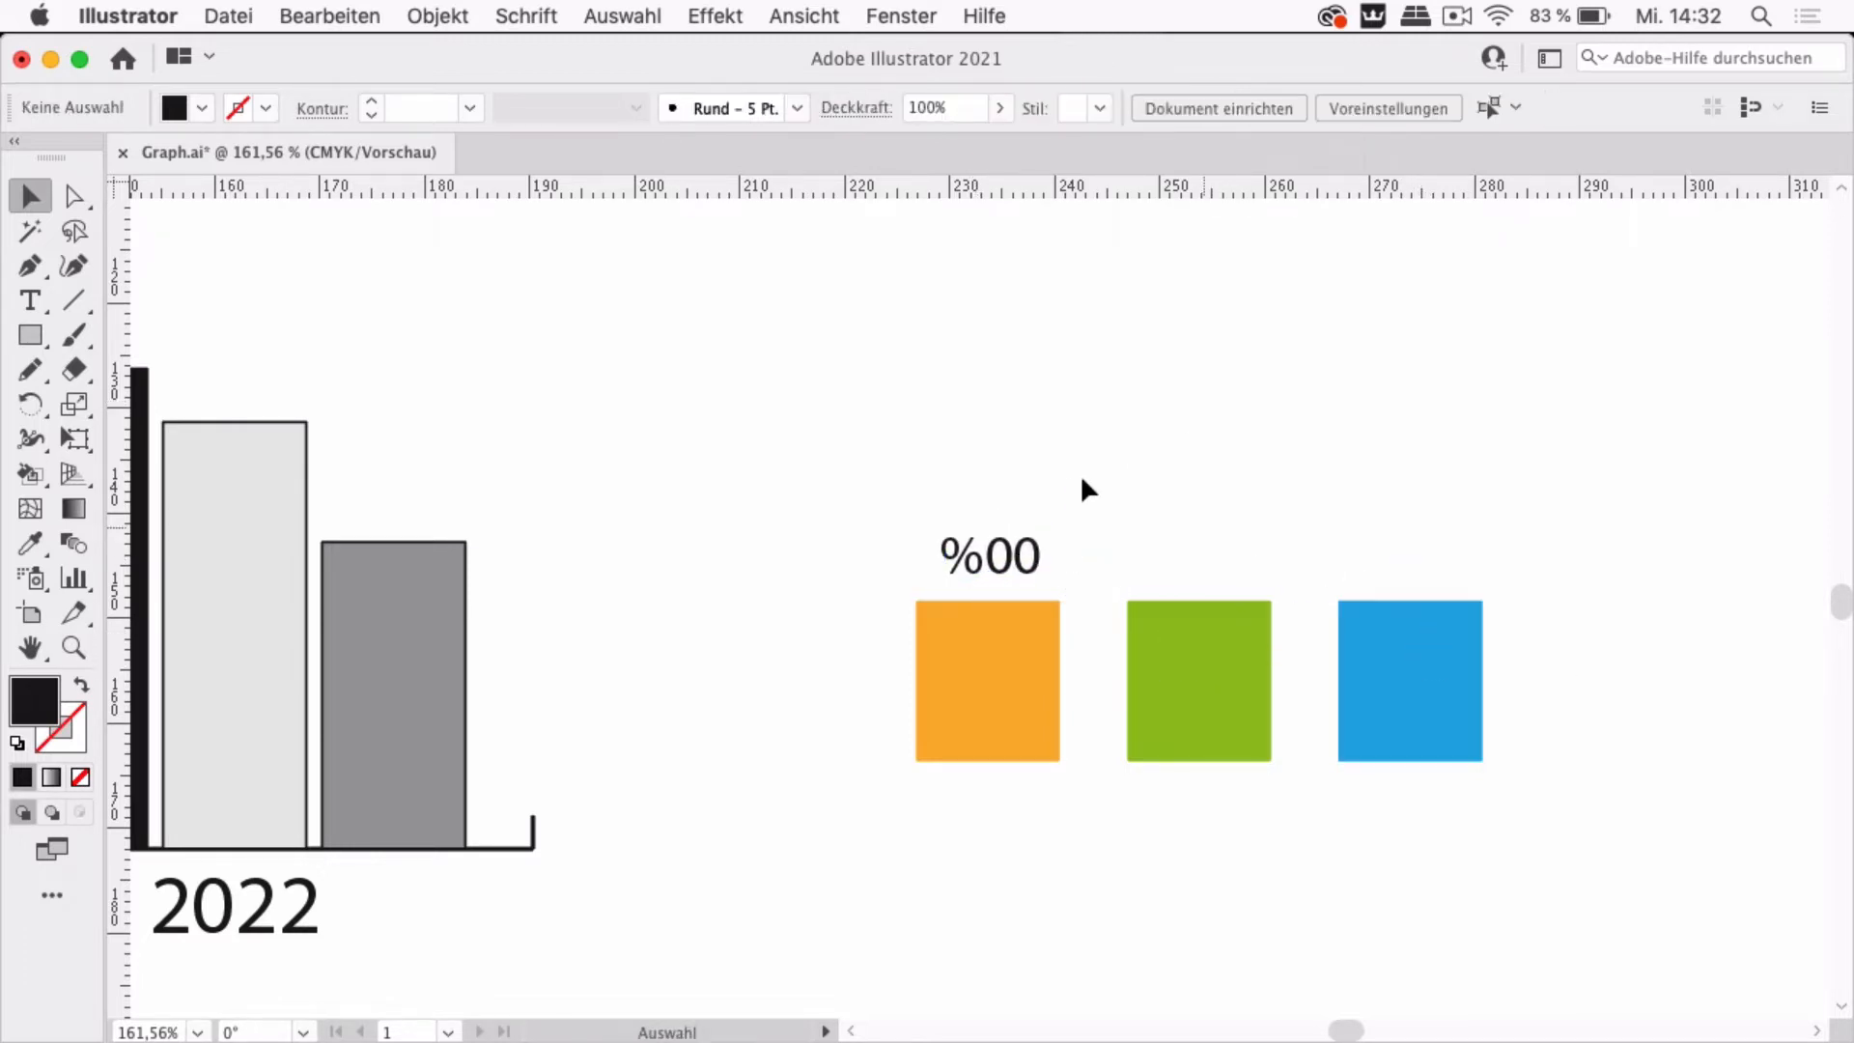
Copy the %00 label into the top of the green and blue squares
left_click(1004, 583)
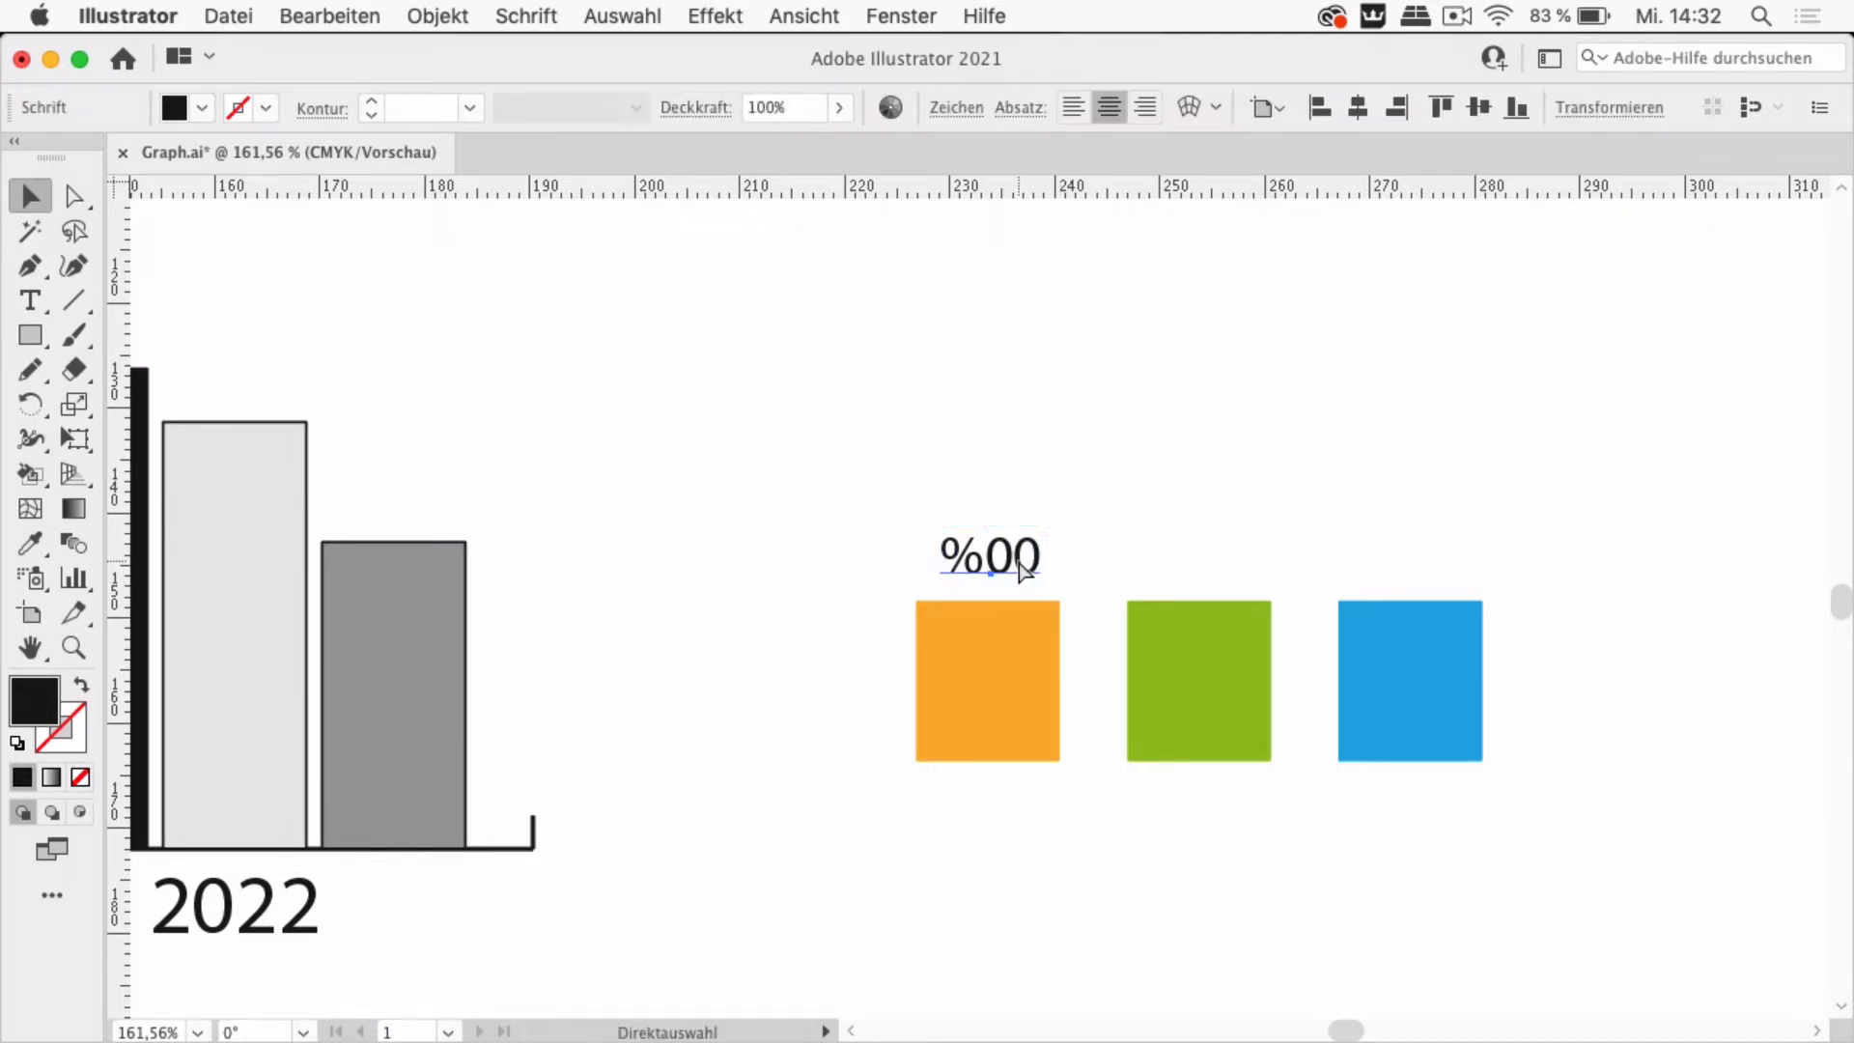
left_click(1115, 519)
left_click_drag(1002, 556, 1455, 645)
Set the fill of the %00 label in the blue square to white
left_click(203, 109)
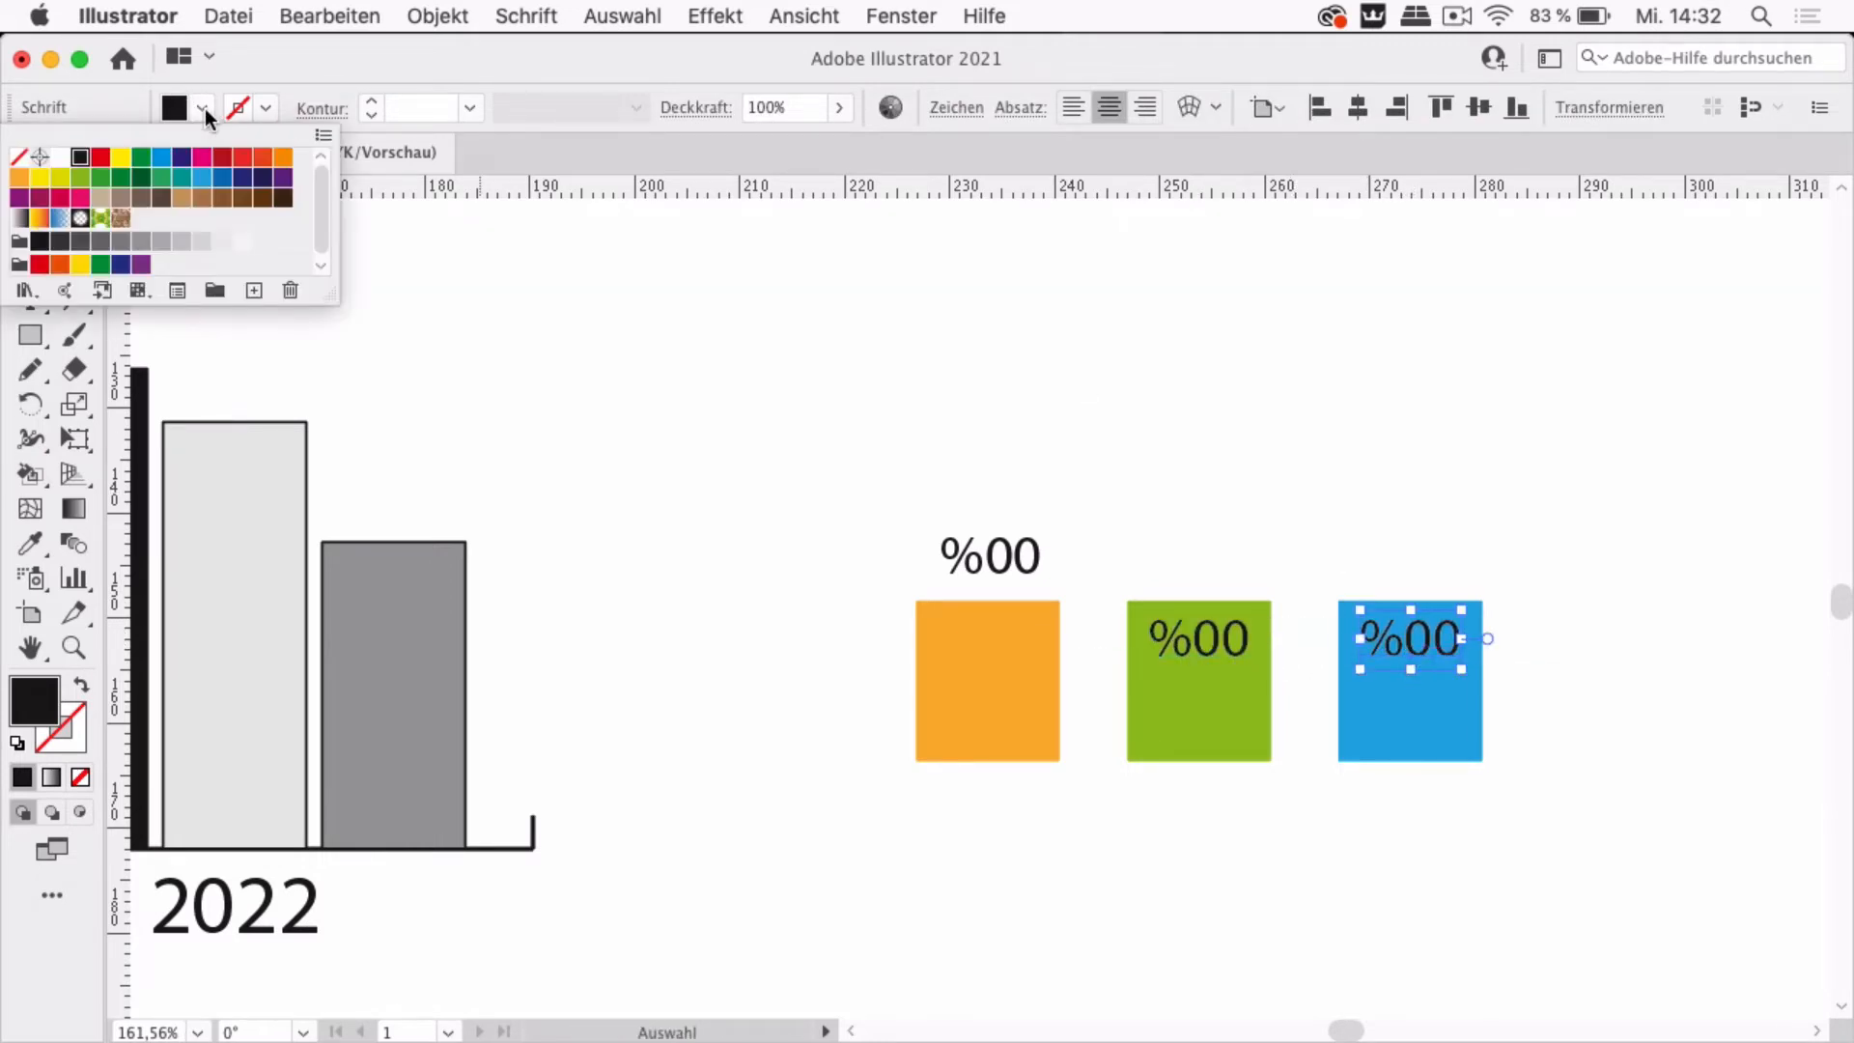
left_click(60, 157)
left_click(861, 390)
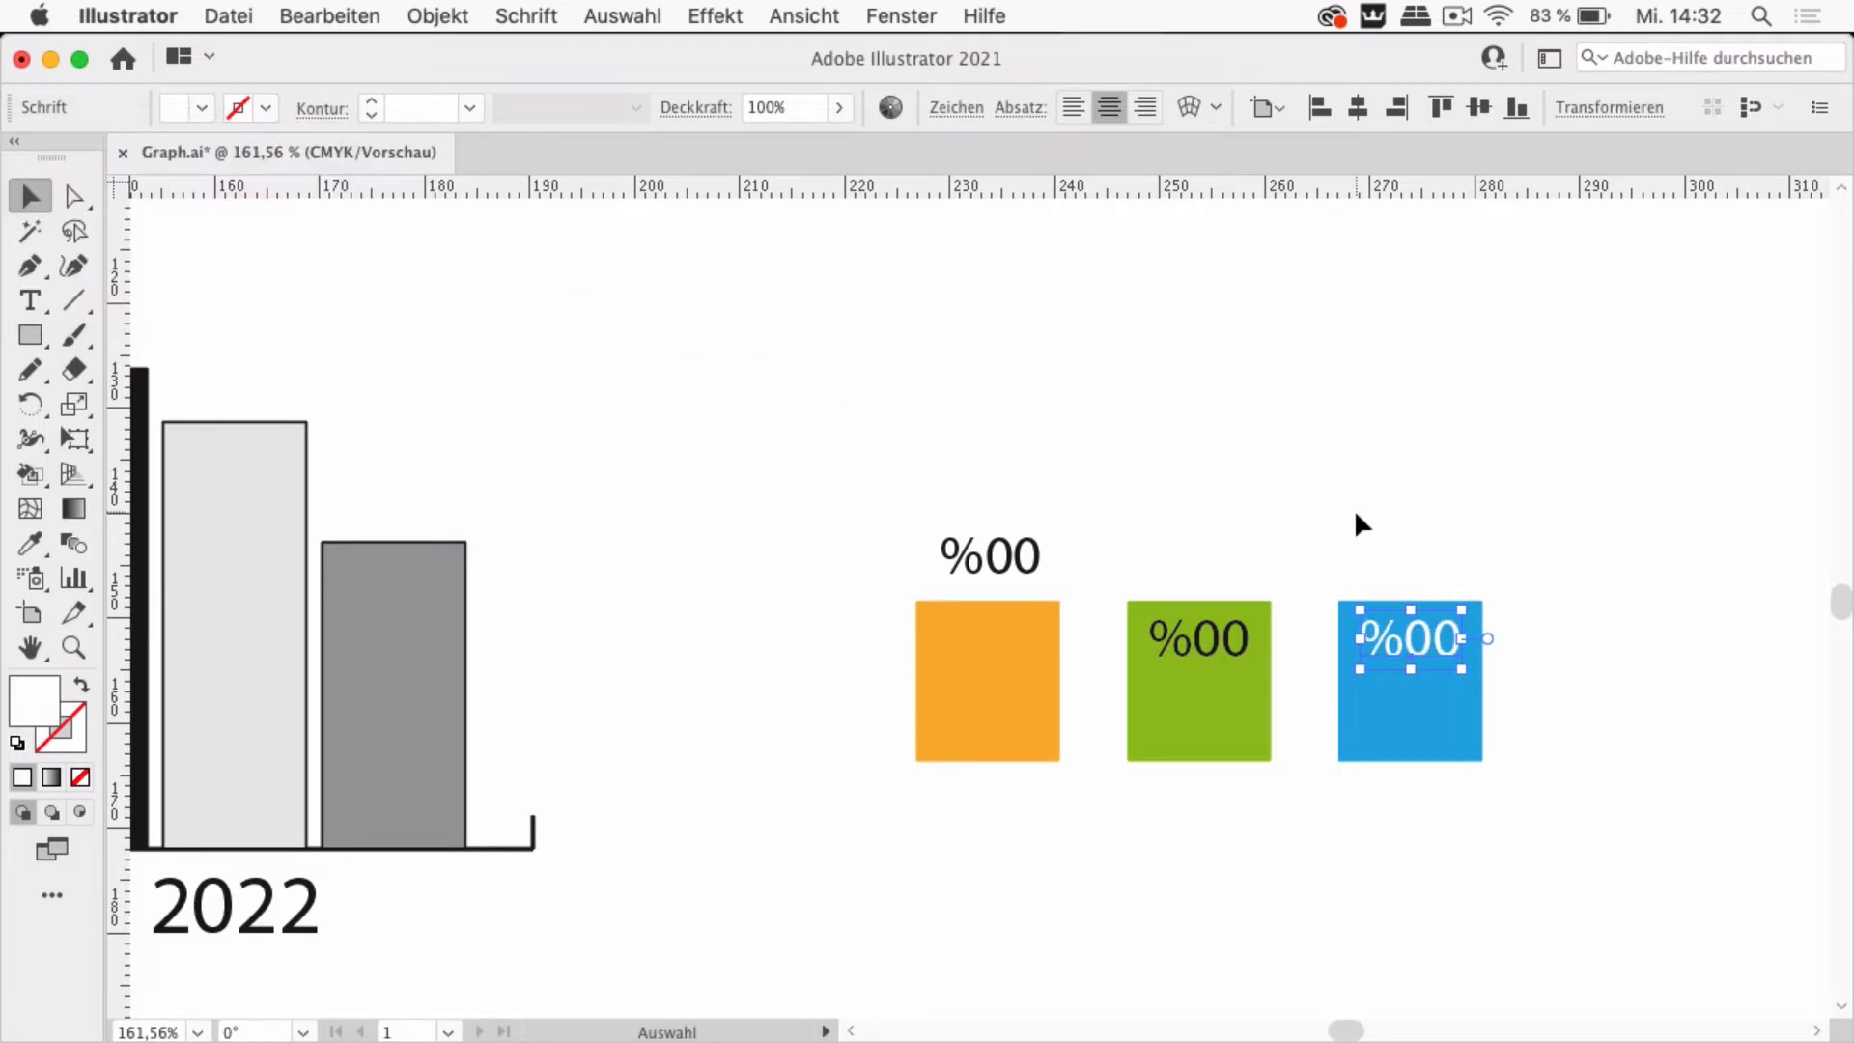
left_click(1354, 512)
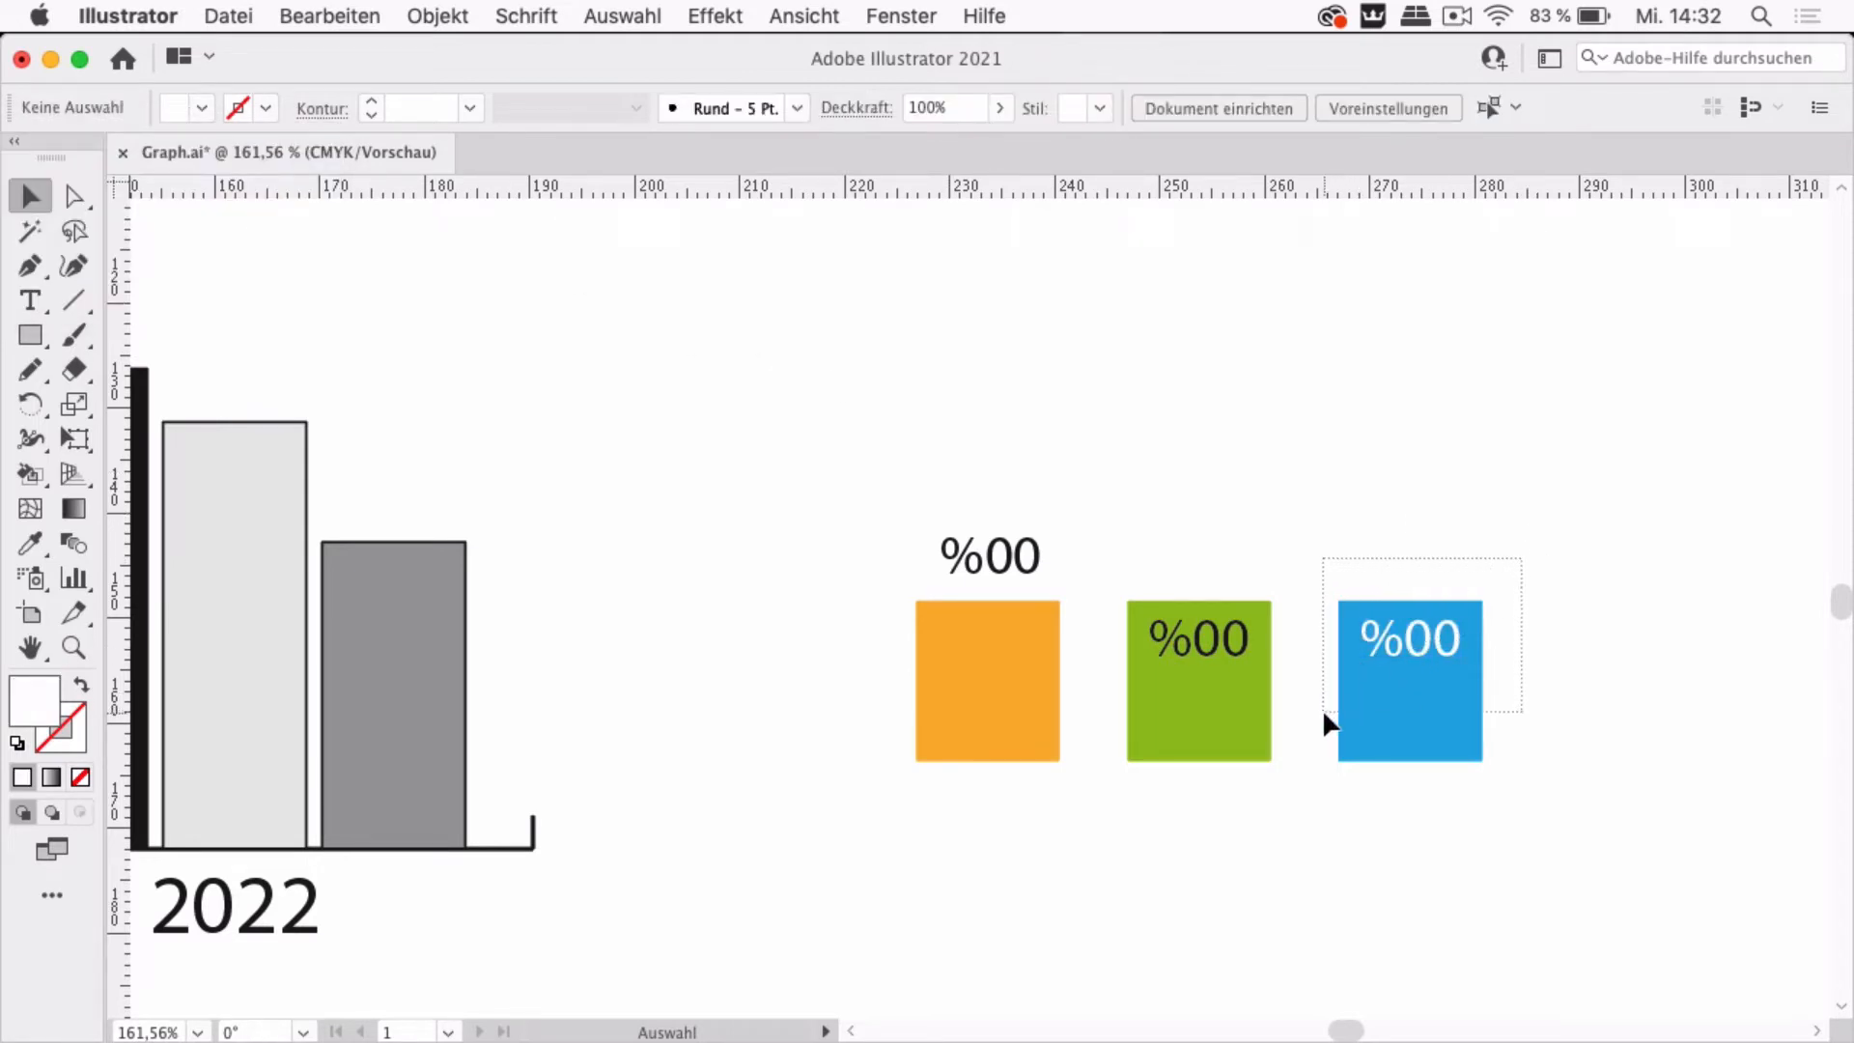
Select the blue square with its label and save it as a new graph design named Blue
left_click_drag(1324, 712, 1324, 711)
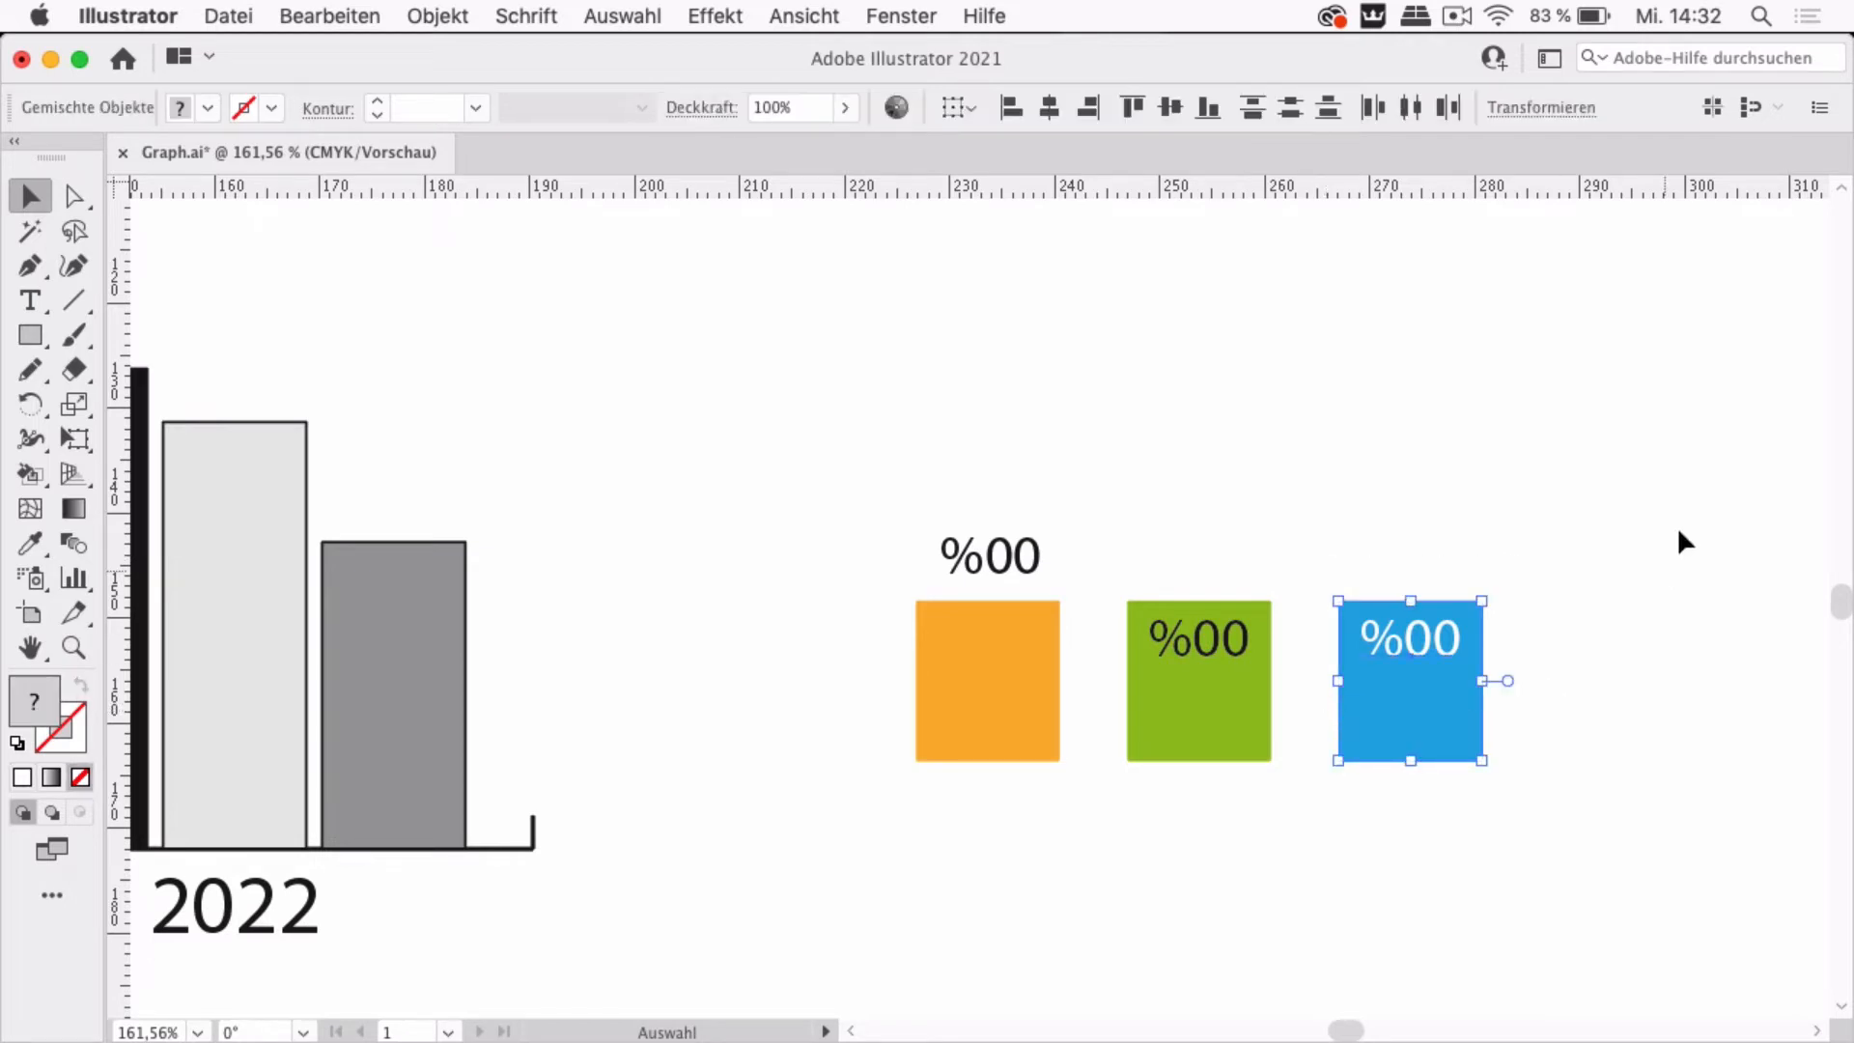
left_click(452, 15)
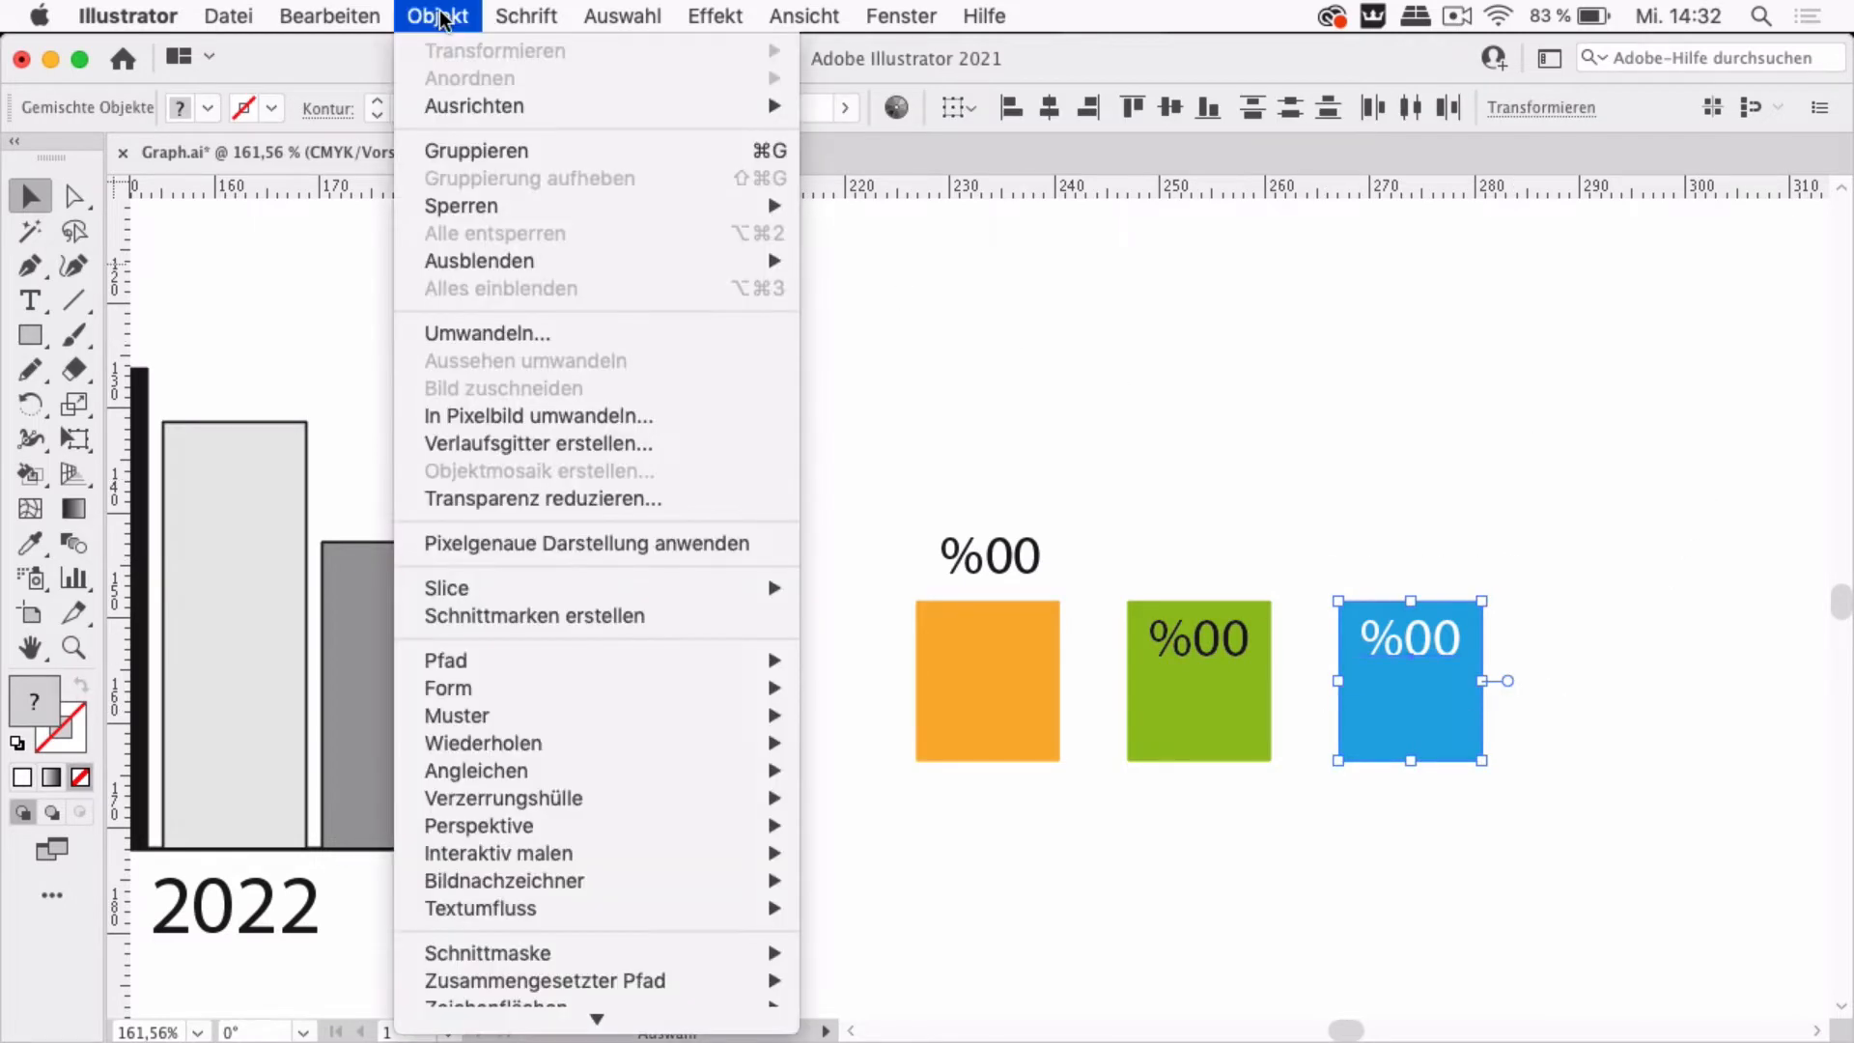
mouse_move(565, 968)
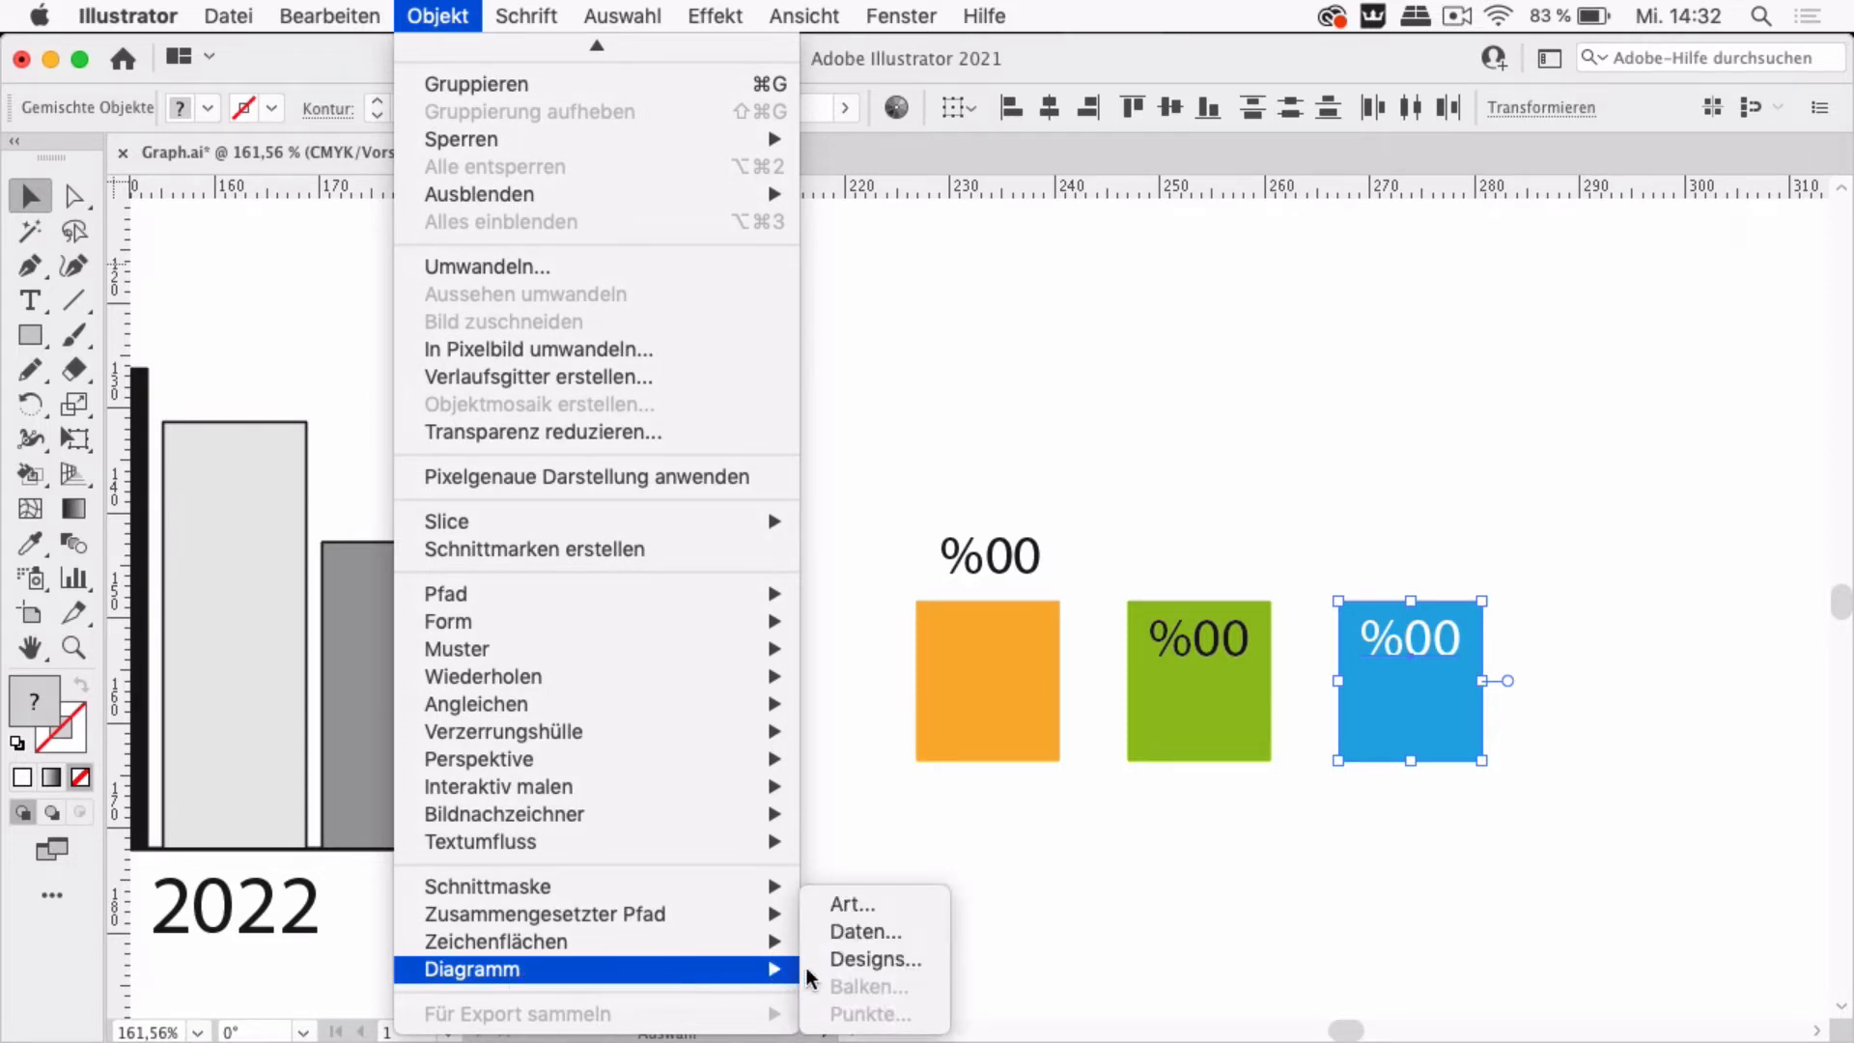
left_click(861, 961)
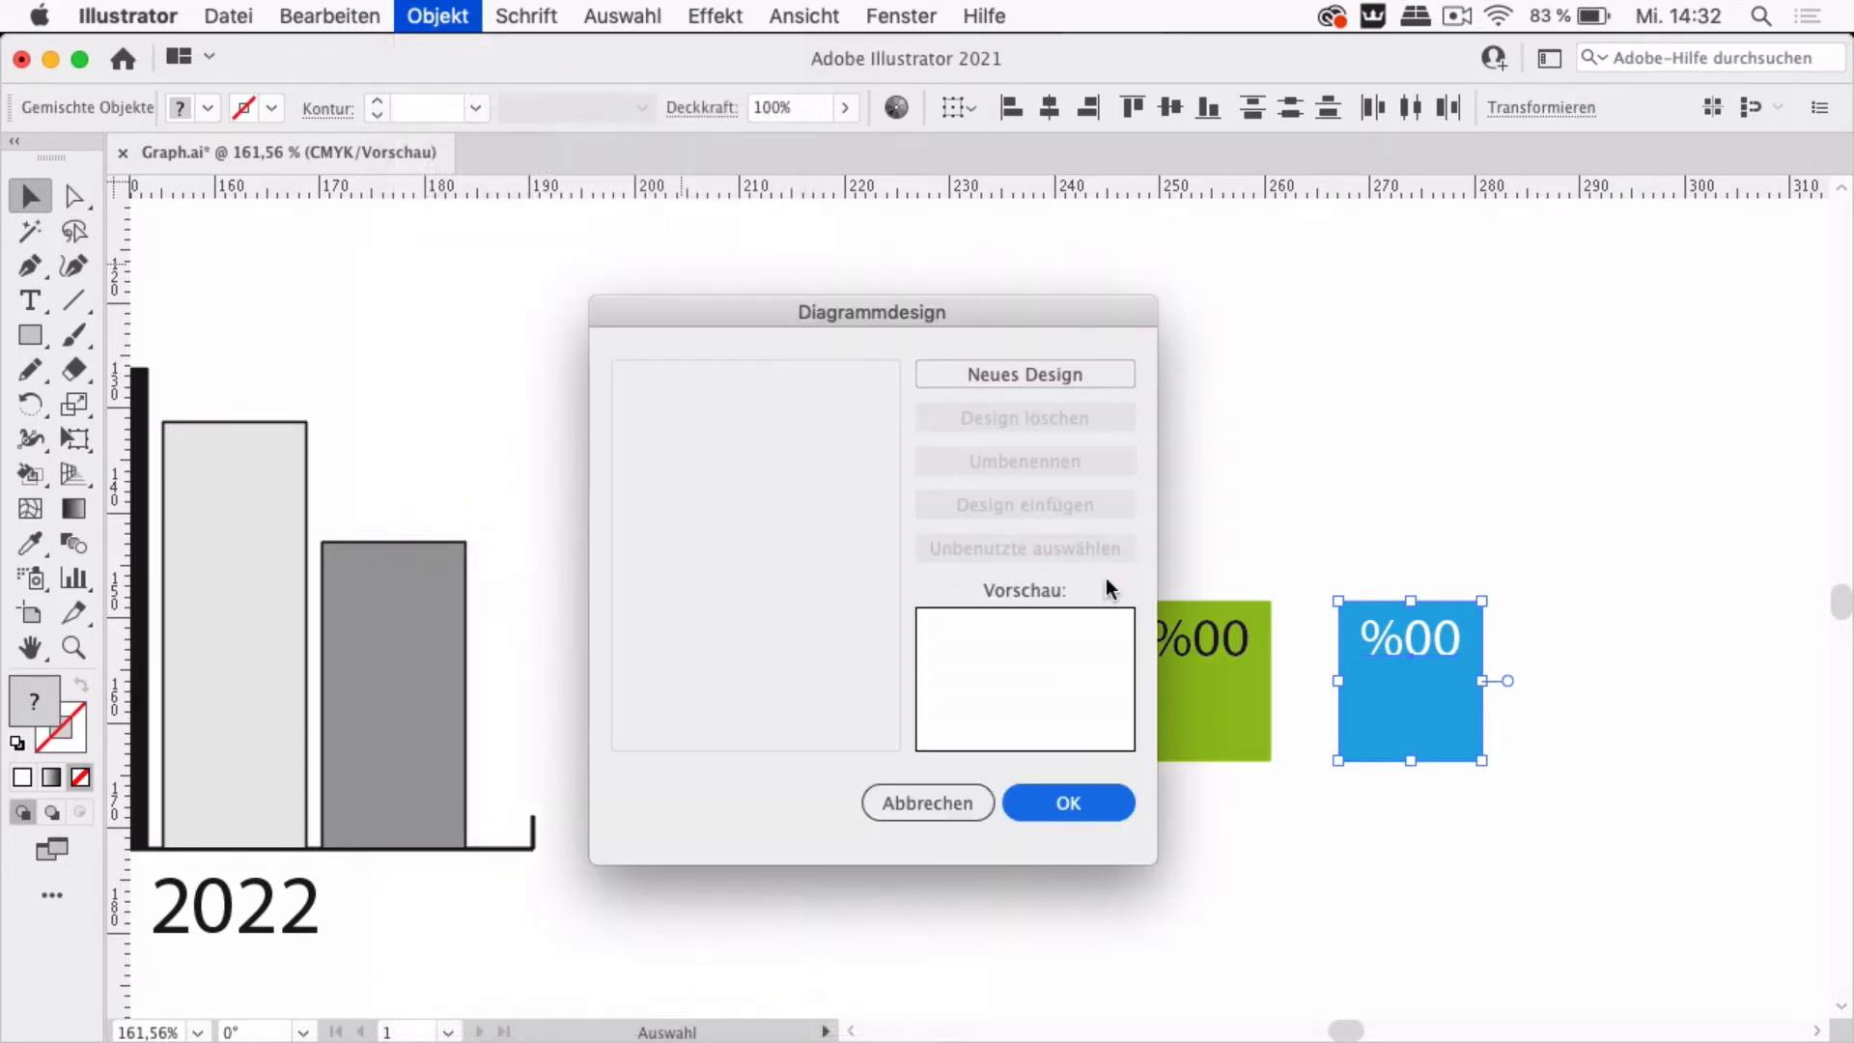
left_click(1058, 374)
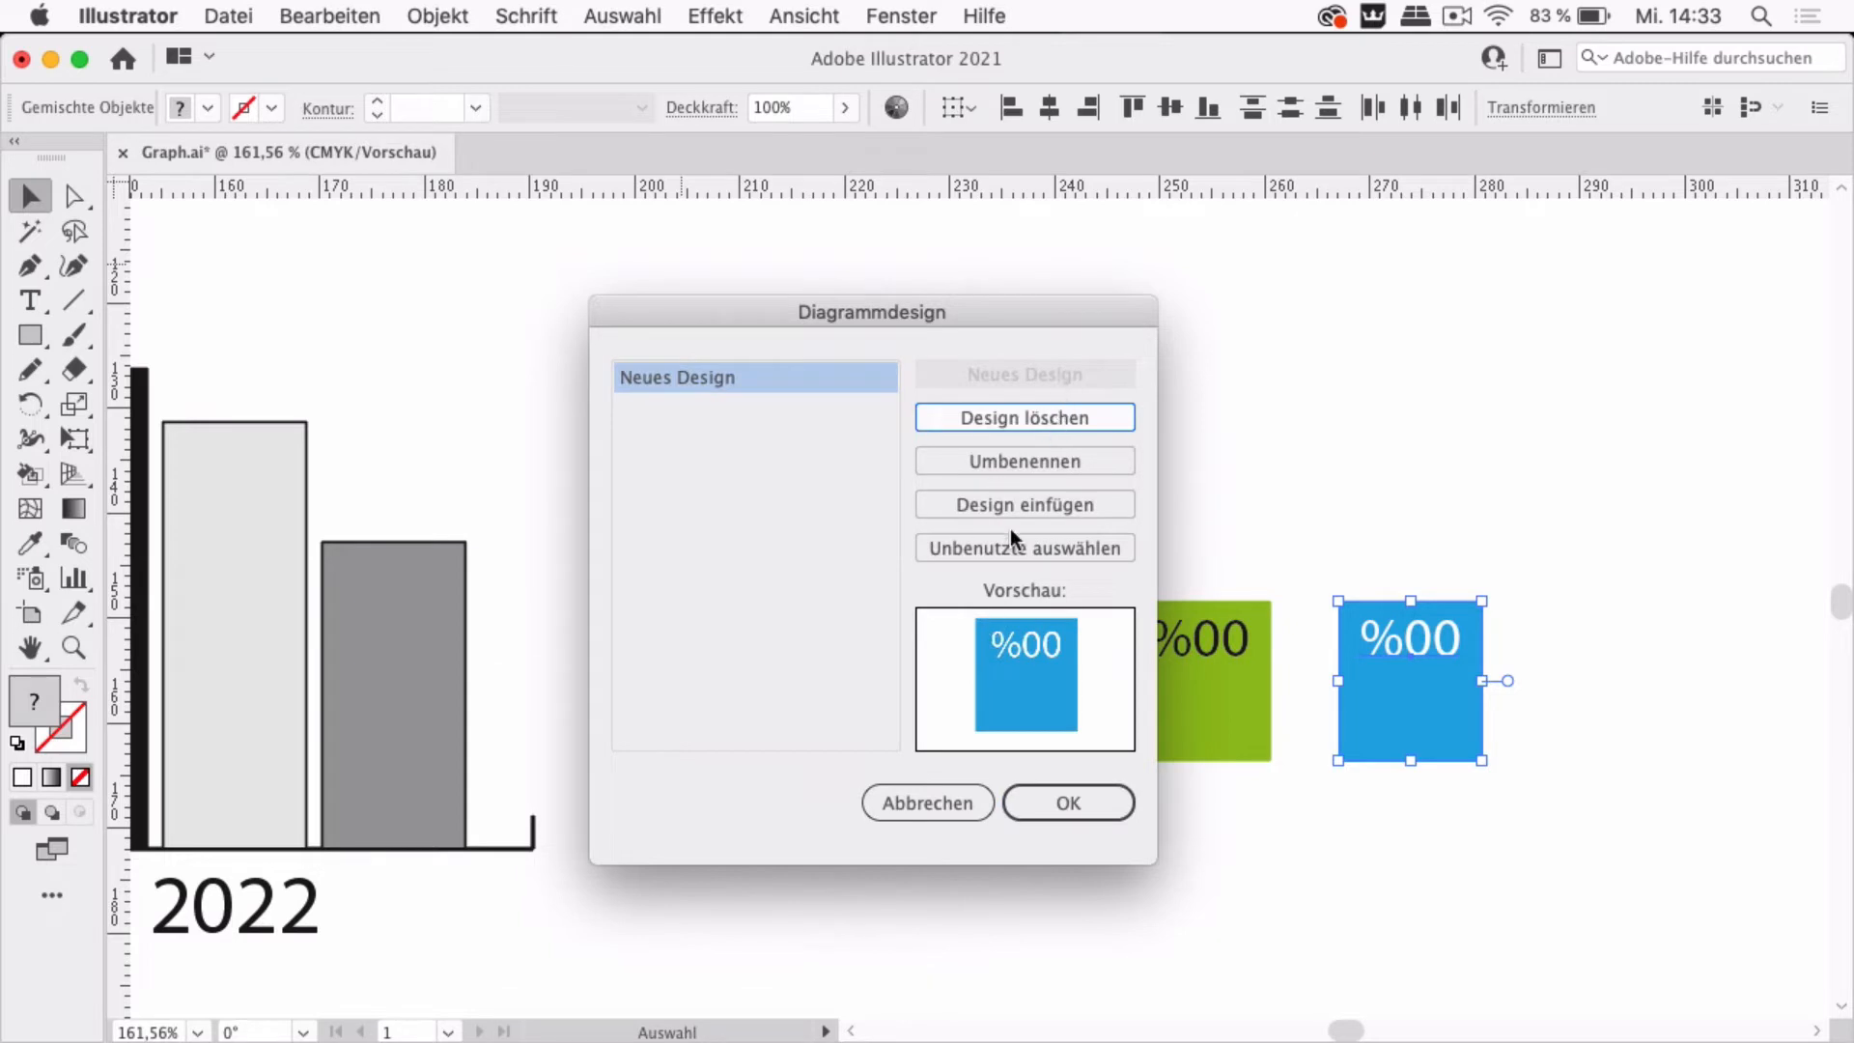
left_click(1047, 460)
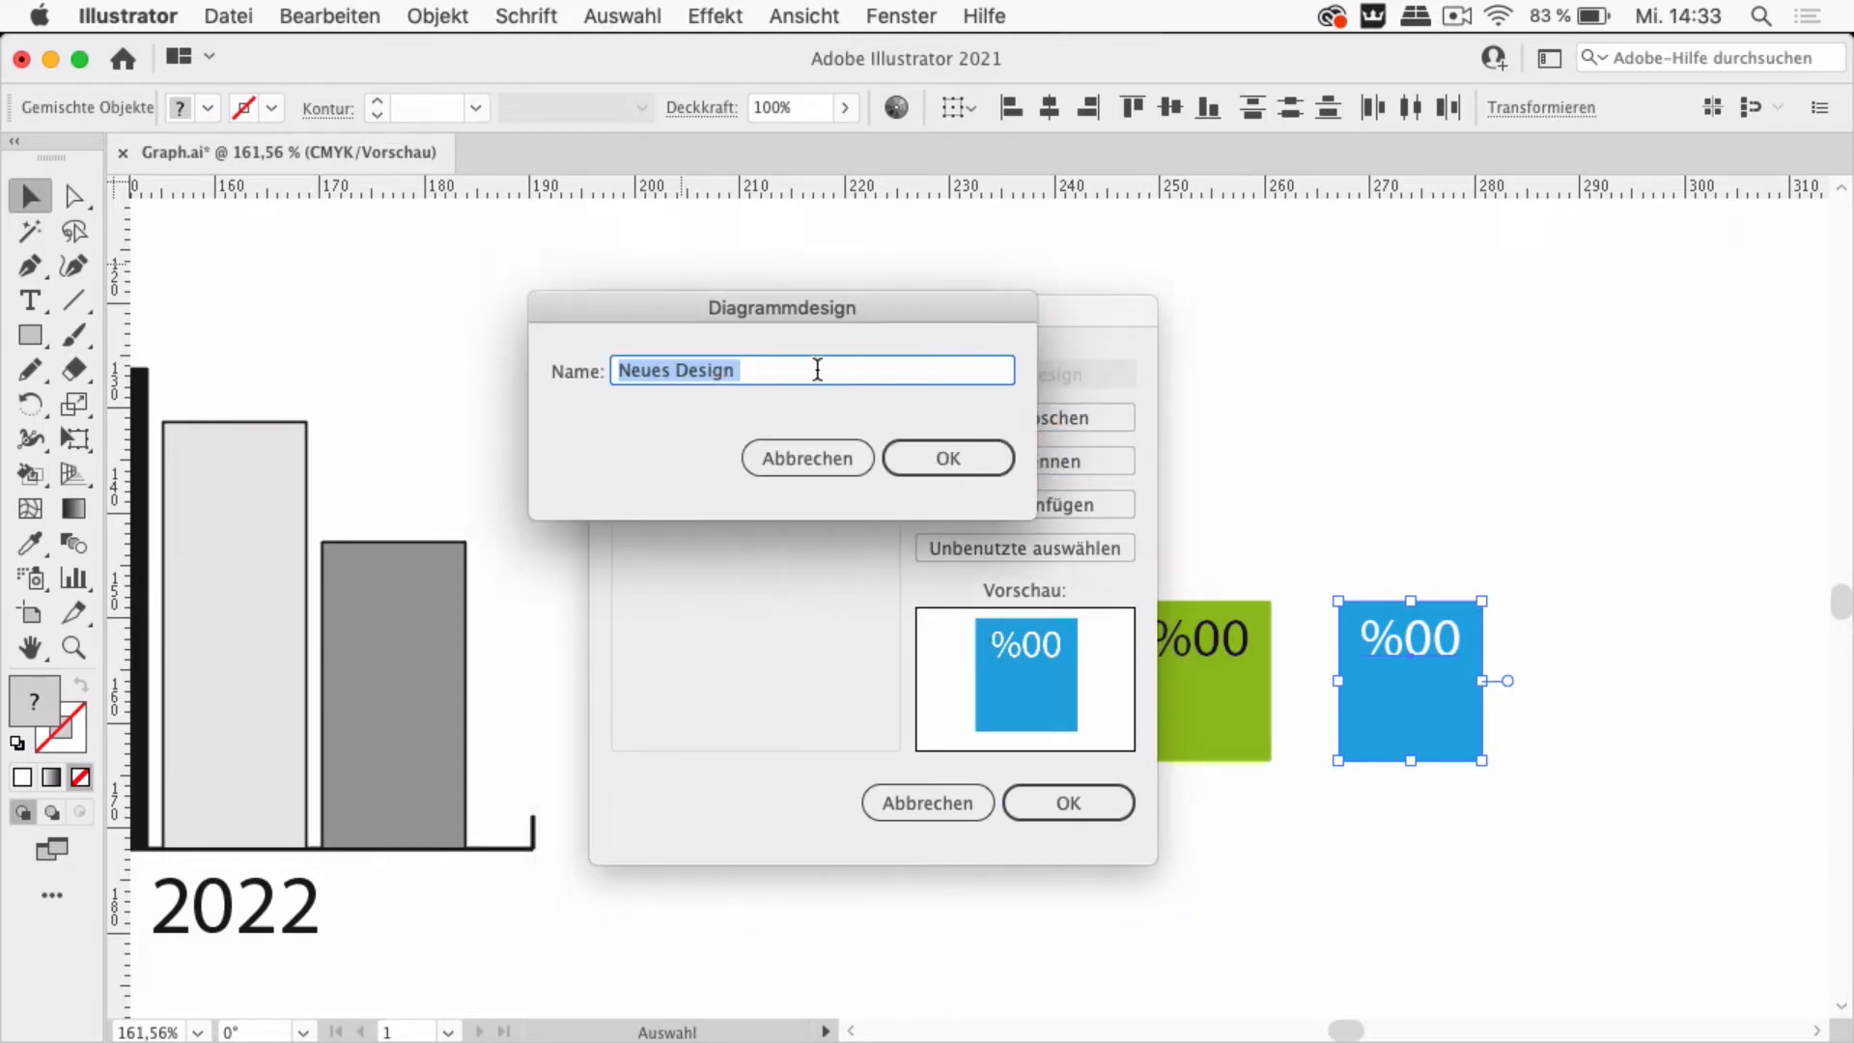
type("Blue")
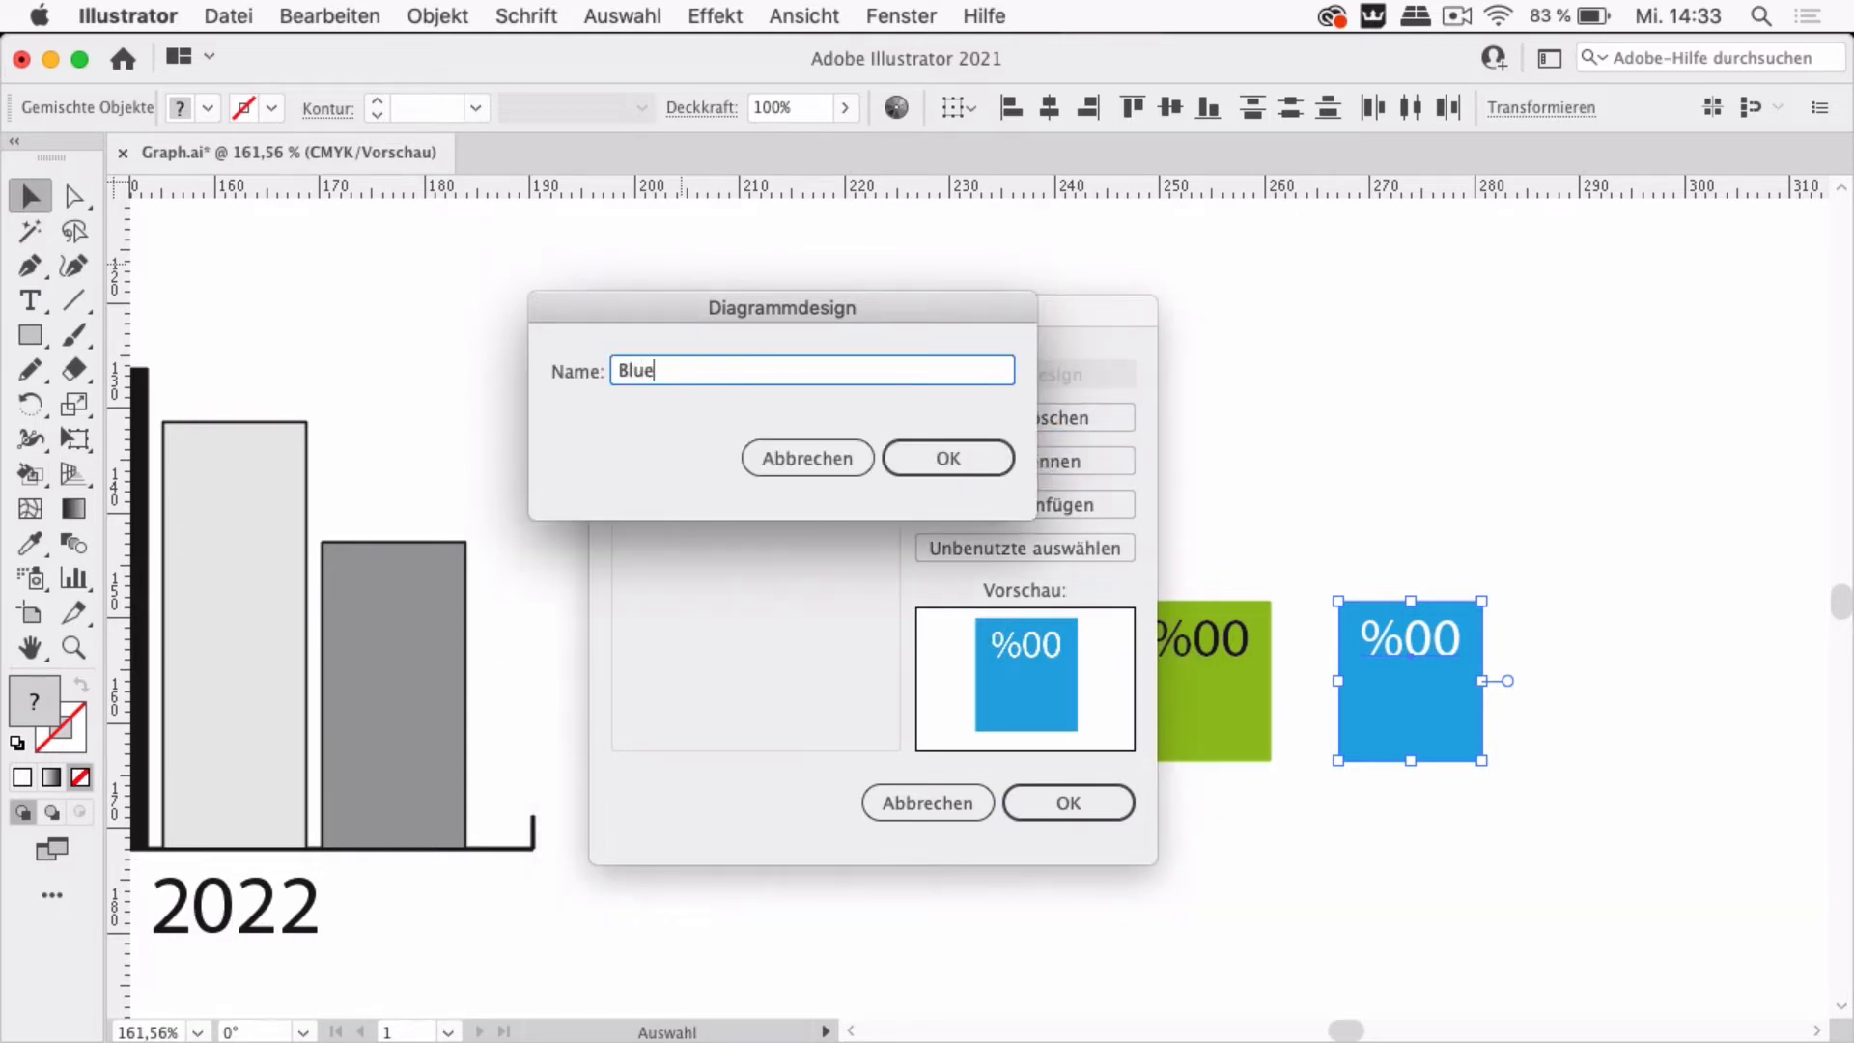
key("Return")
left_click(1068, 802)
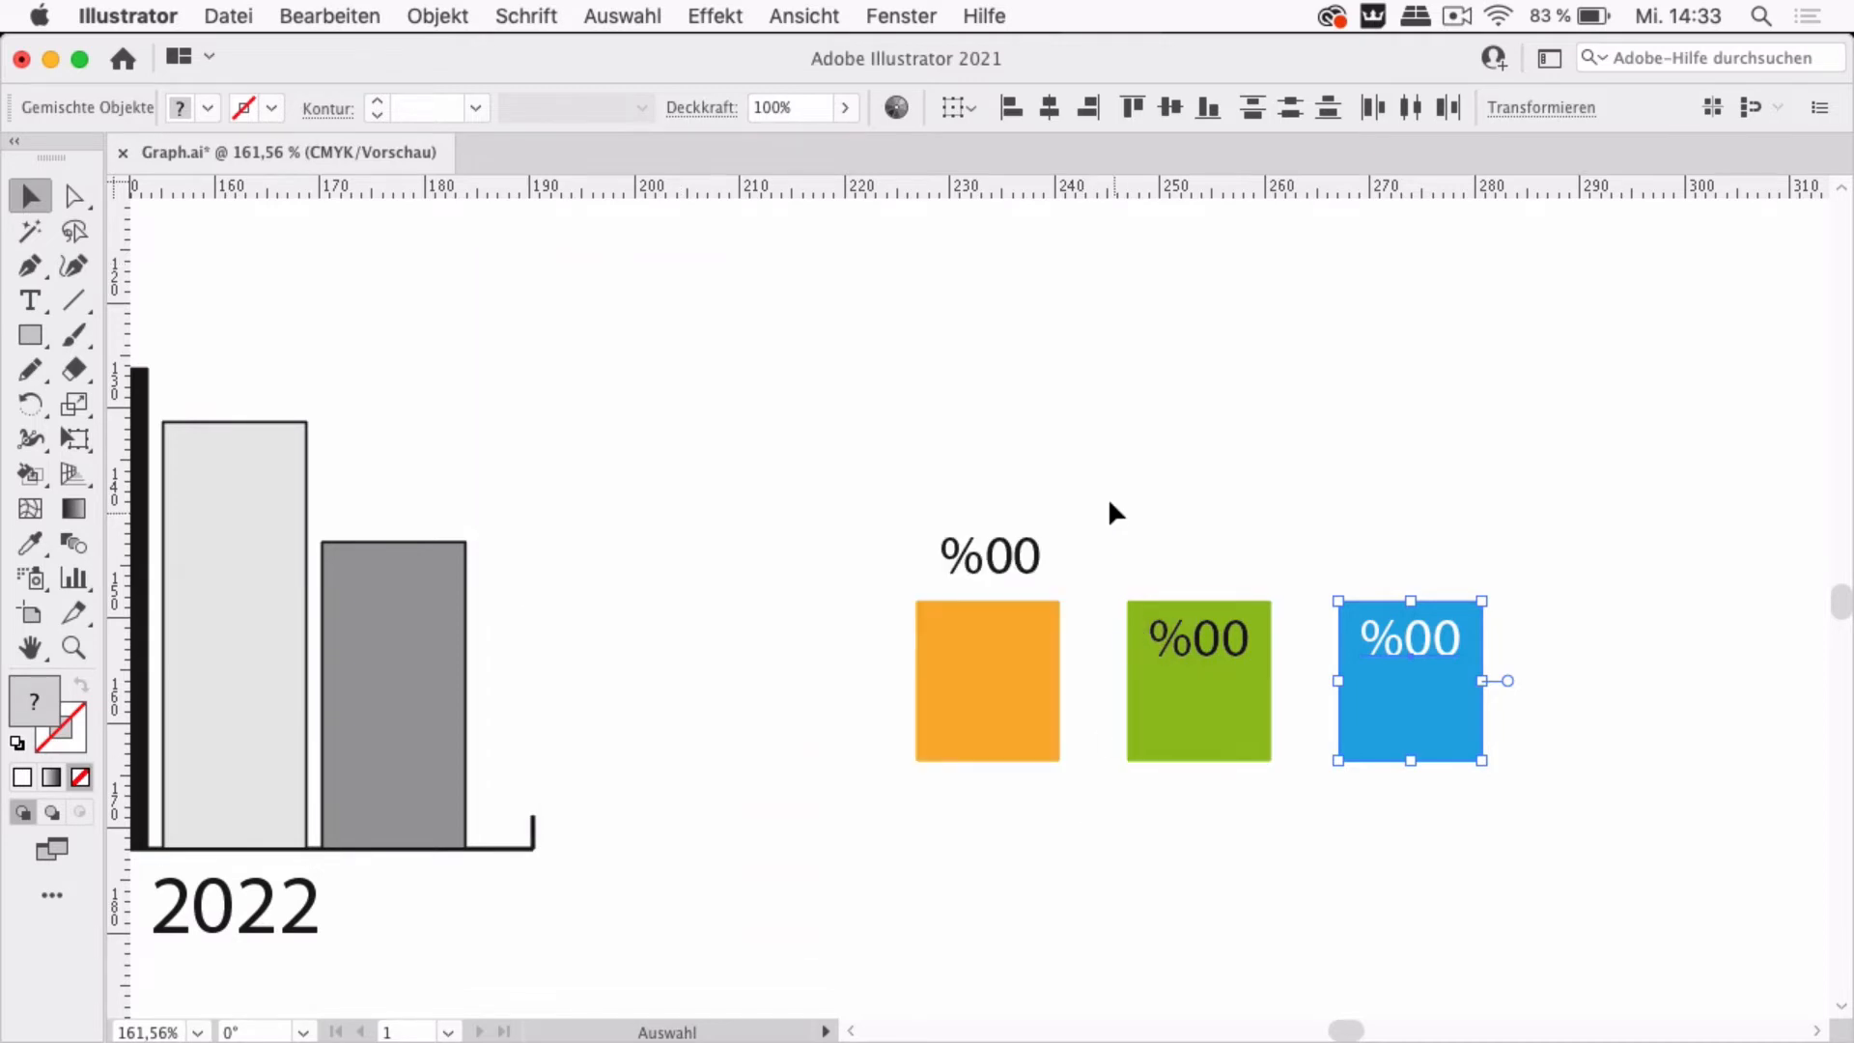
Apply the Blue design to all B series bars of the chart with the Fließend bar type
scroll(1114, 483, "down", 5)
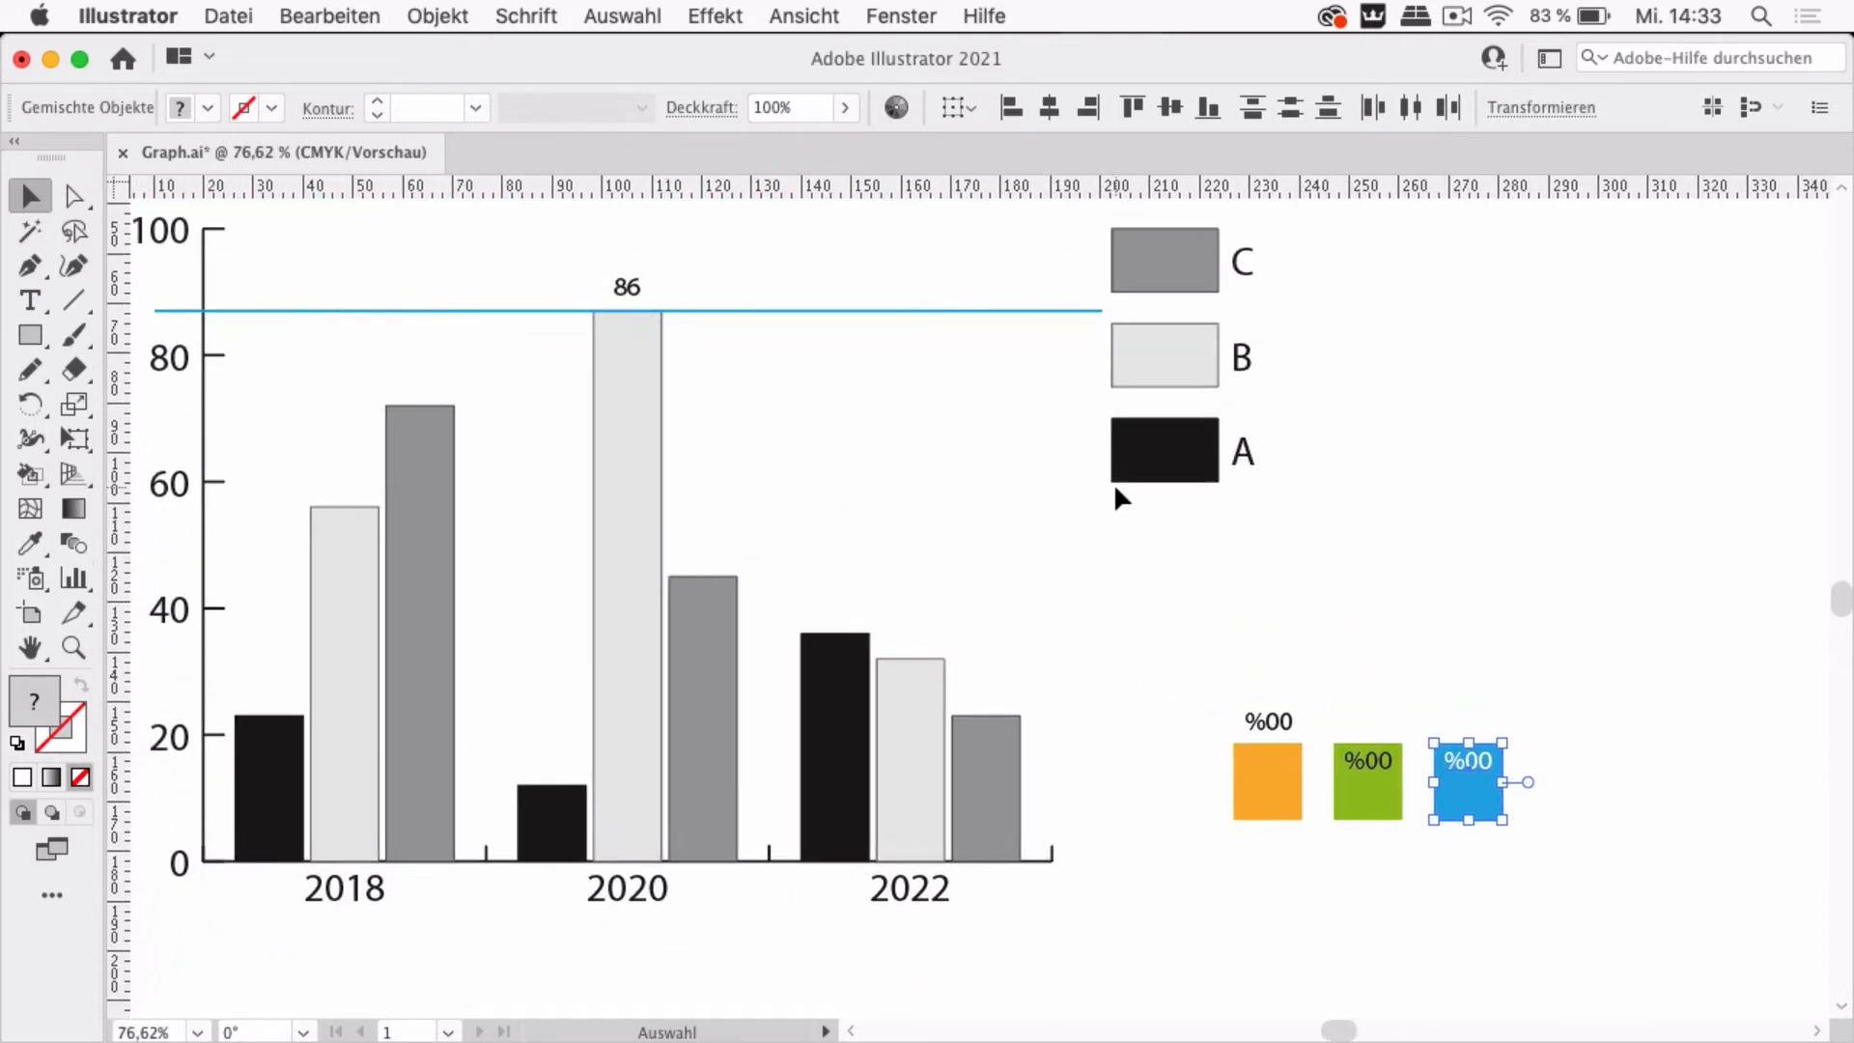
left_click(1393, 483)
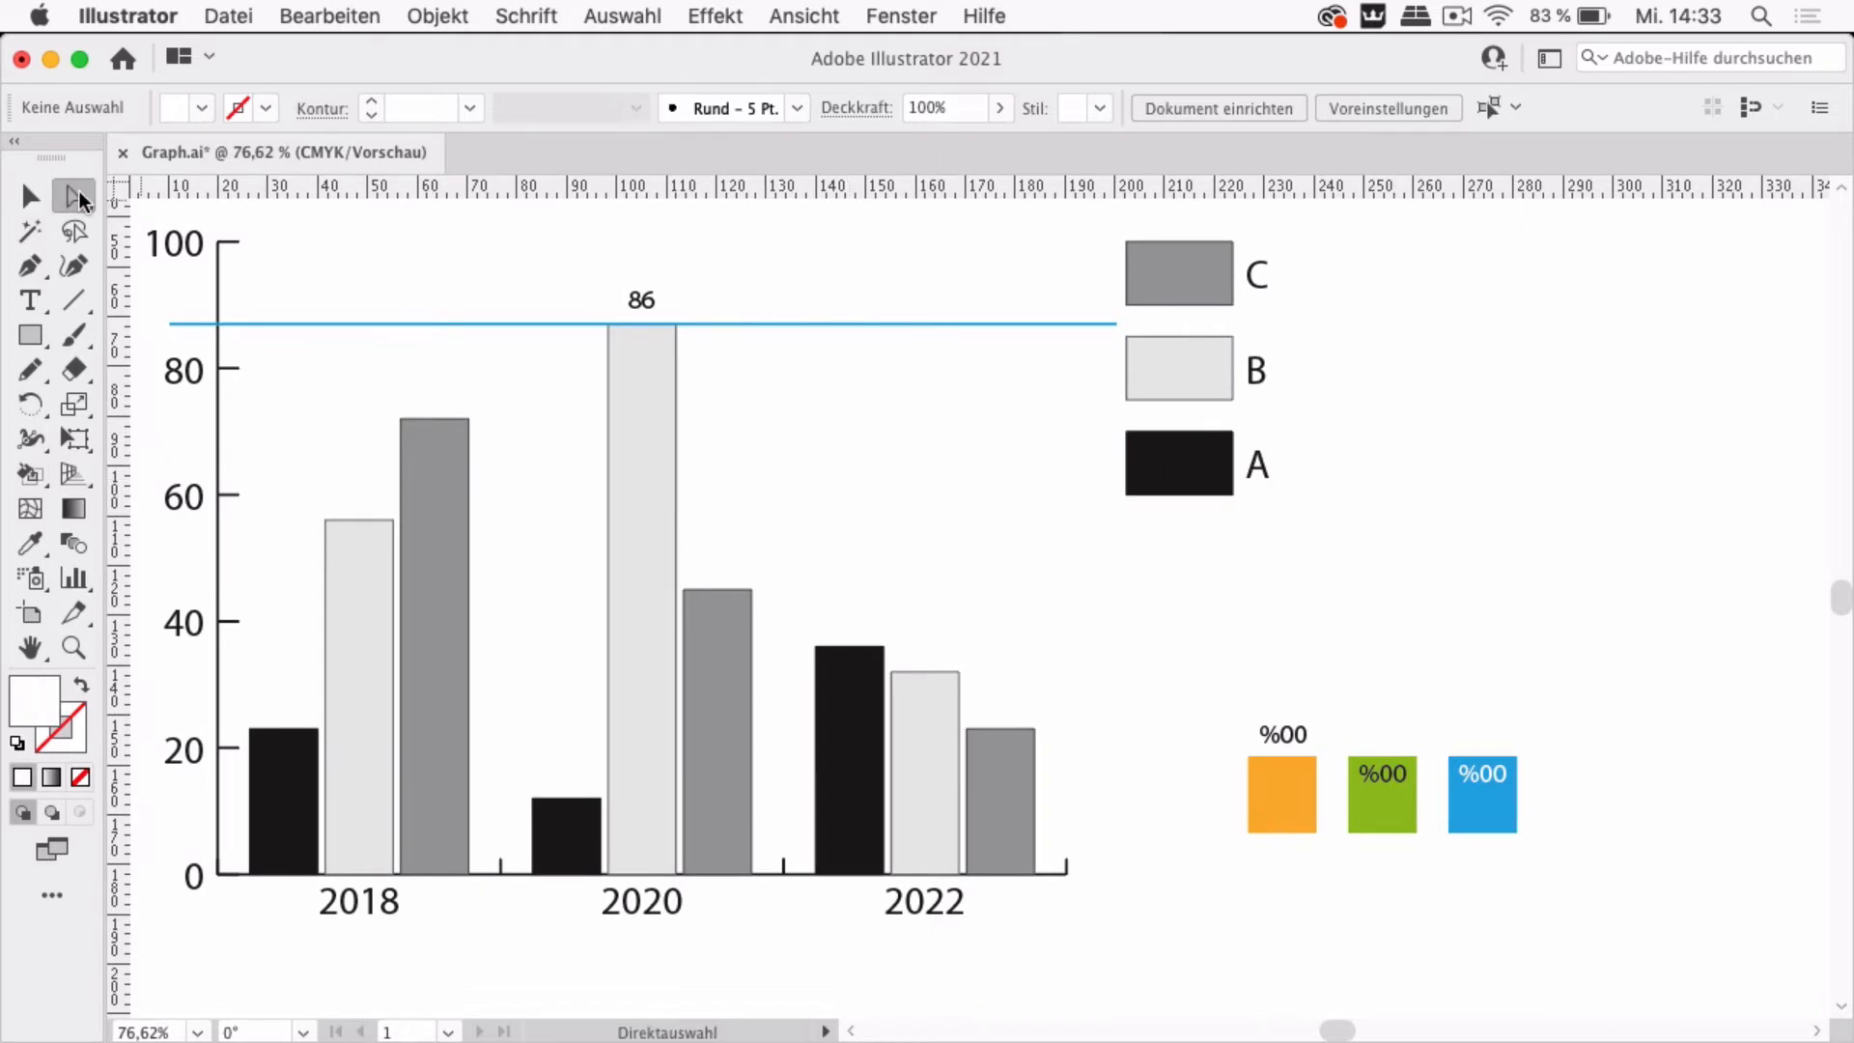
left_click_drag(79, 191, 160, 221)
left_click(1199, 385)
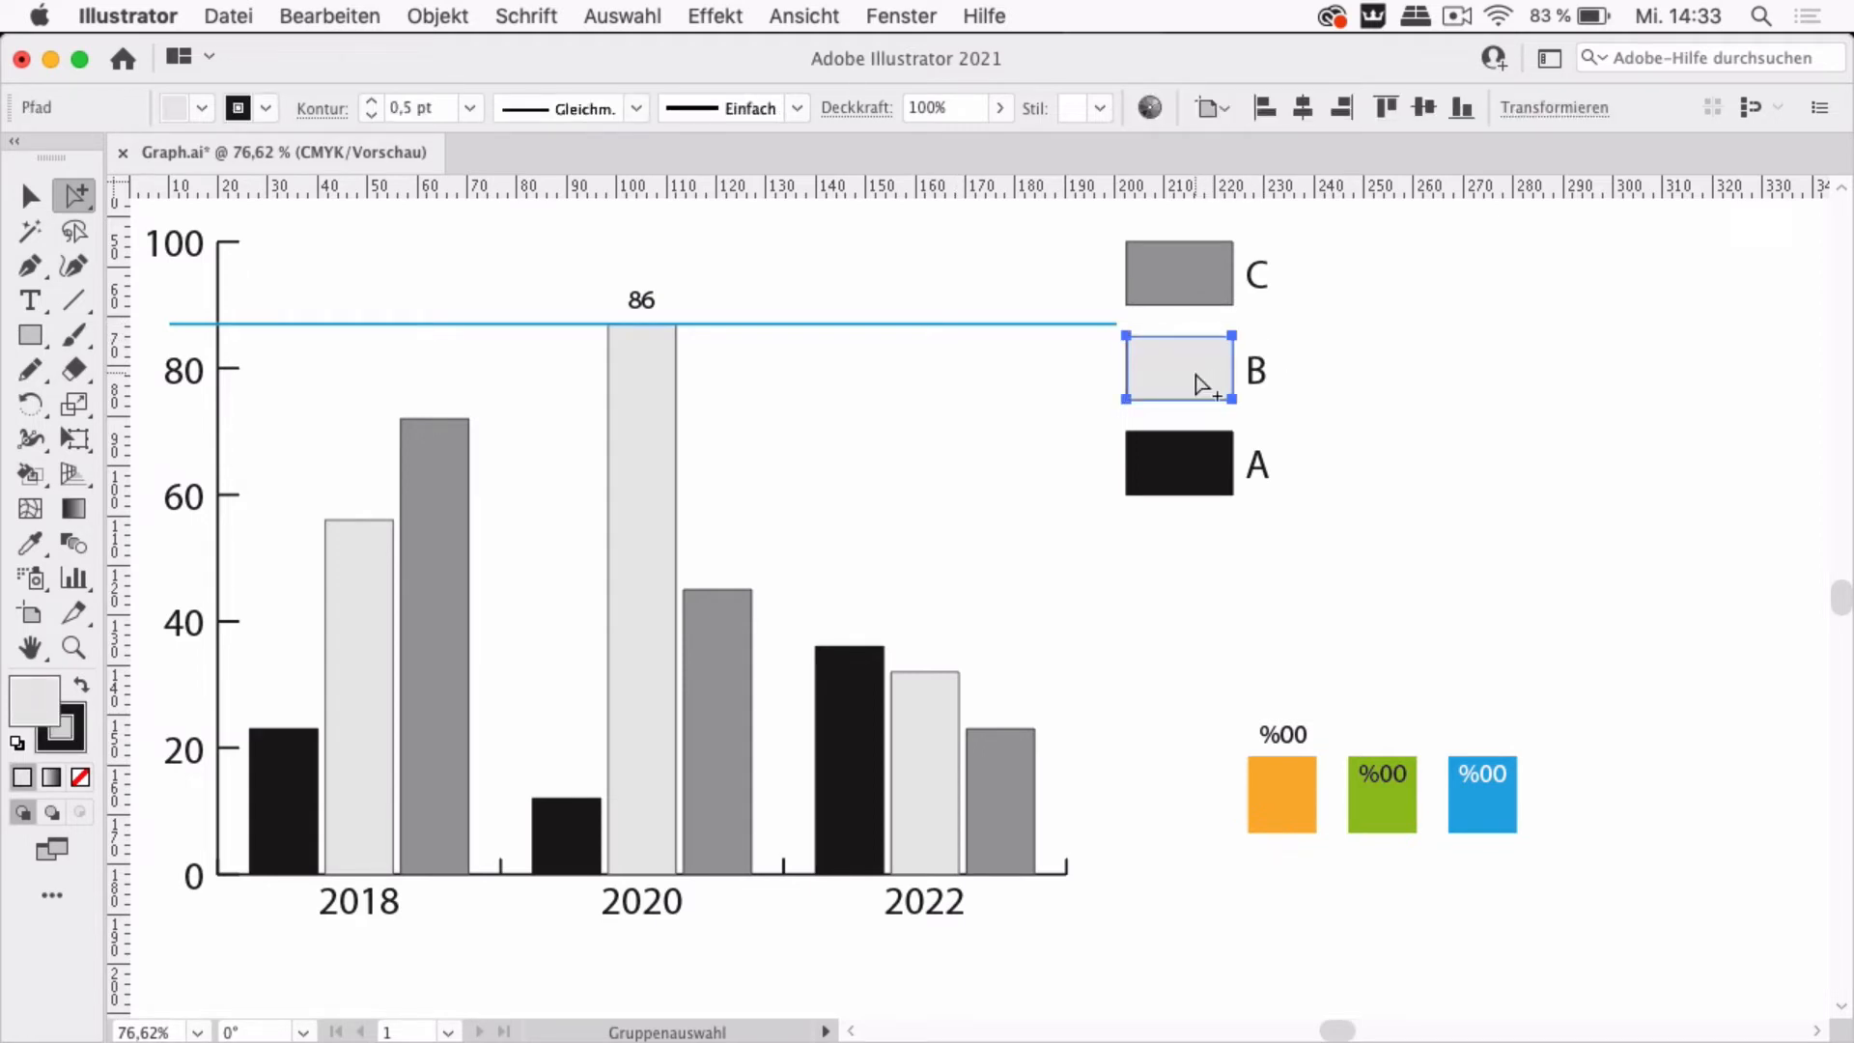
left_click(1198, 385)
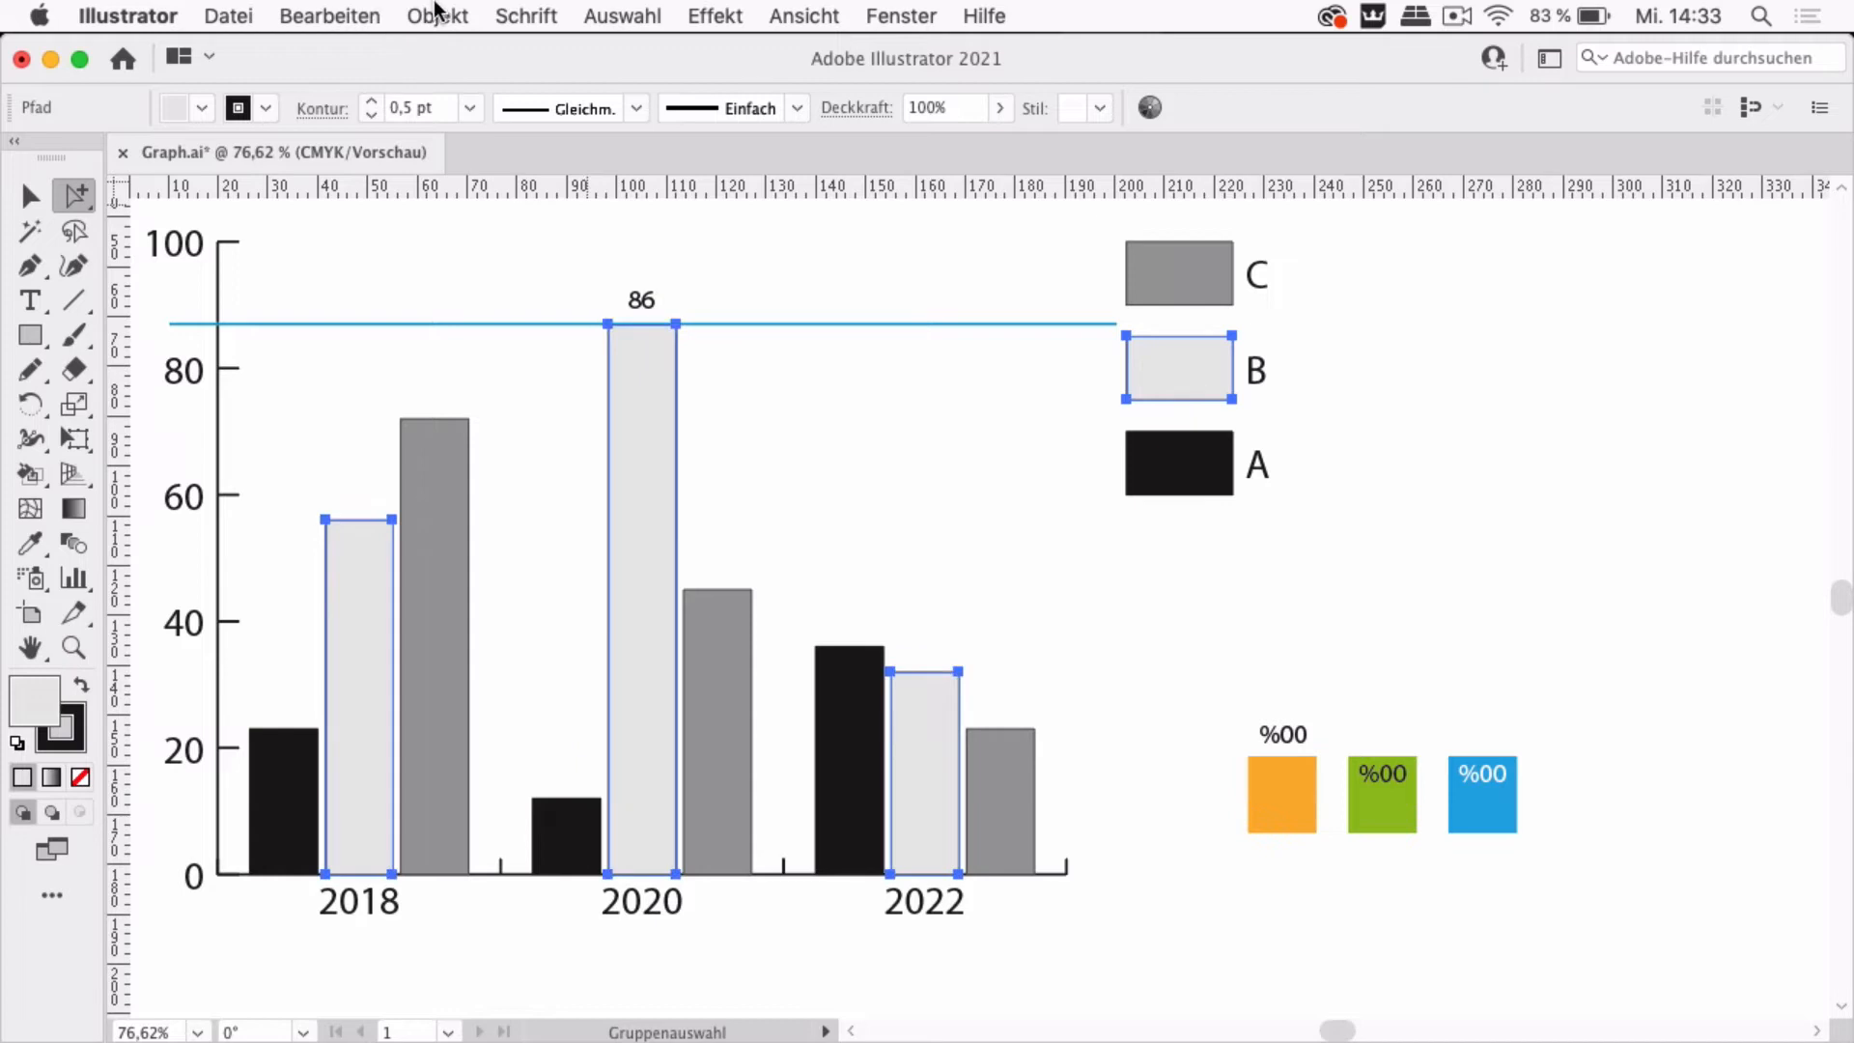
left_click(436, 14)
mouse_move(583, 981)
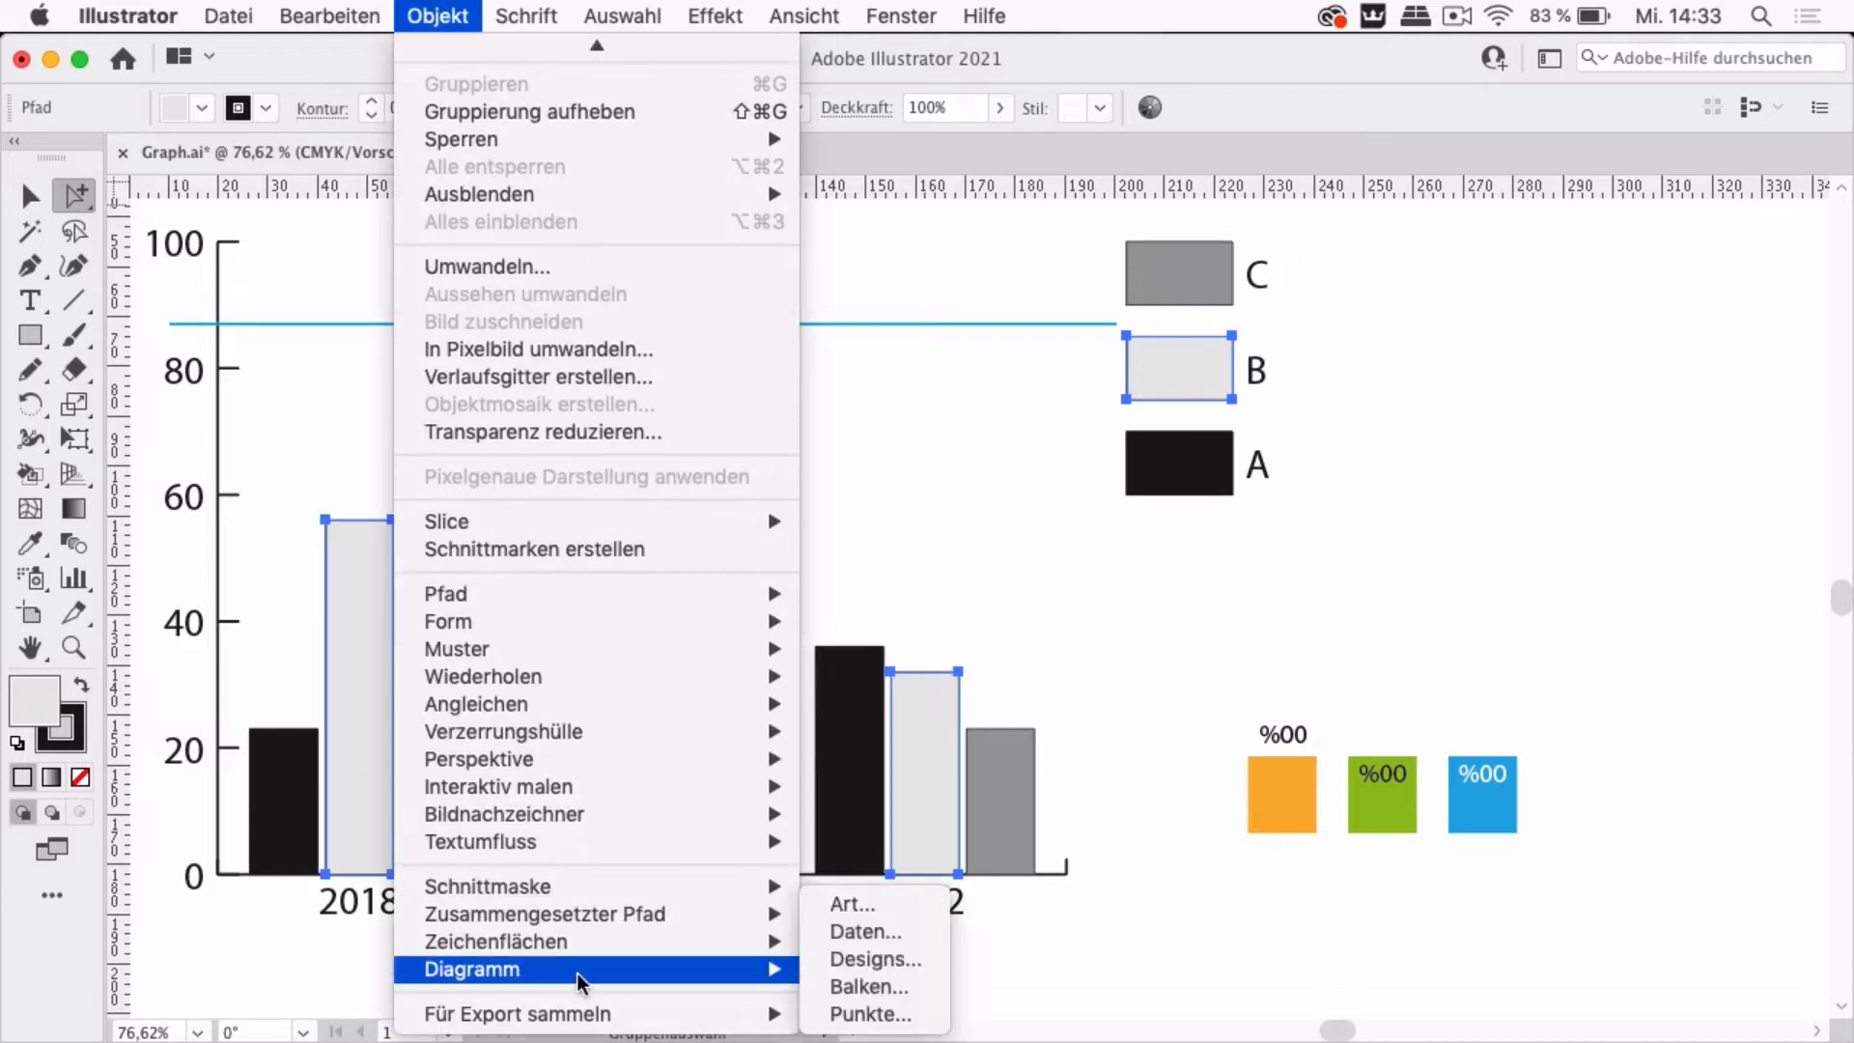
left_click(889, 989)
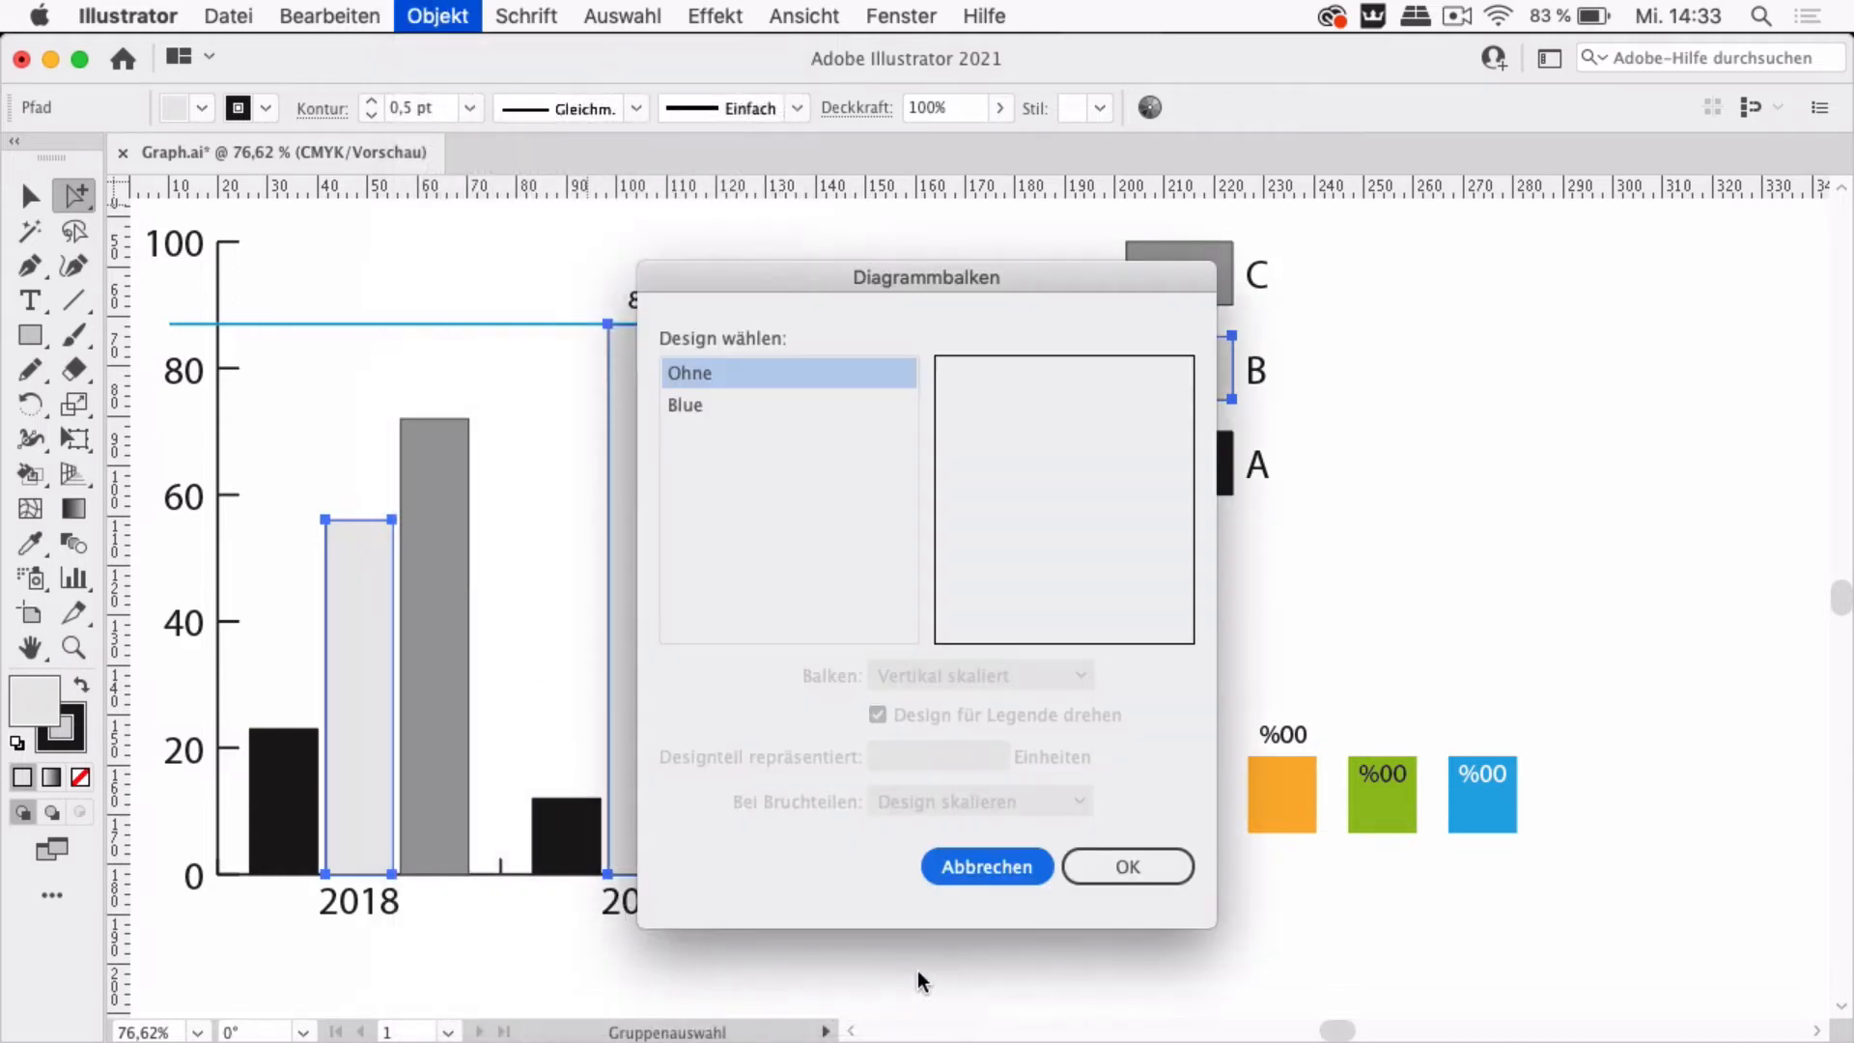
left_click(709, 407)
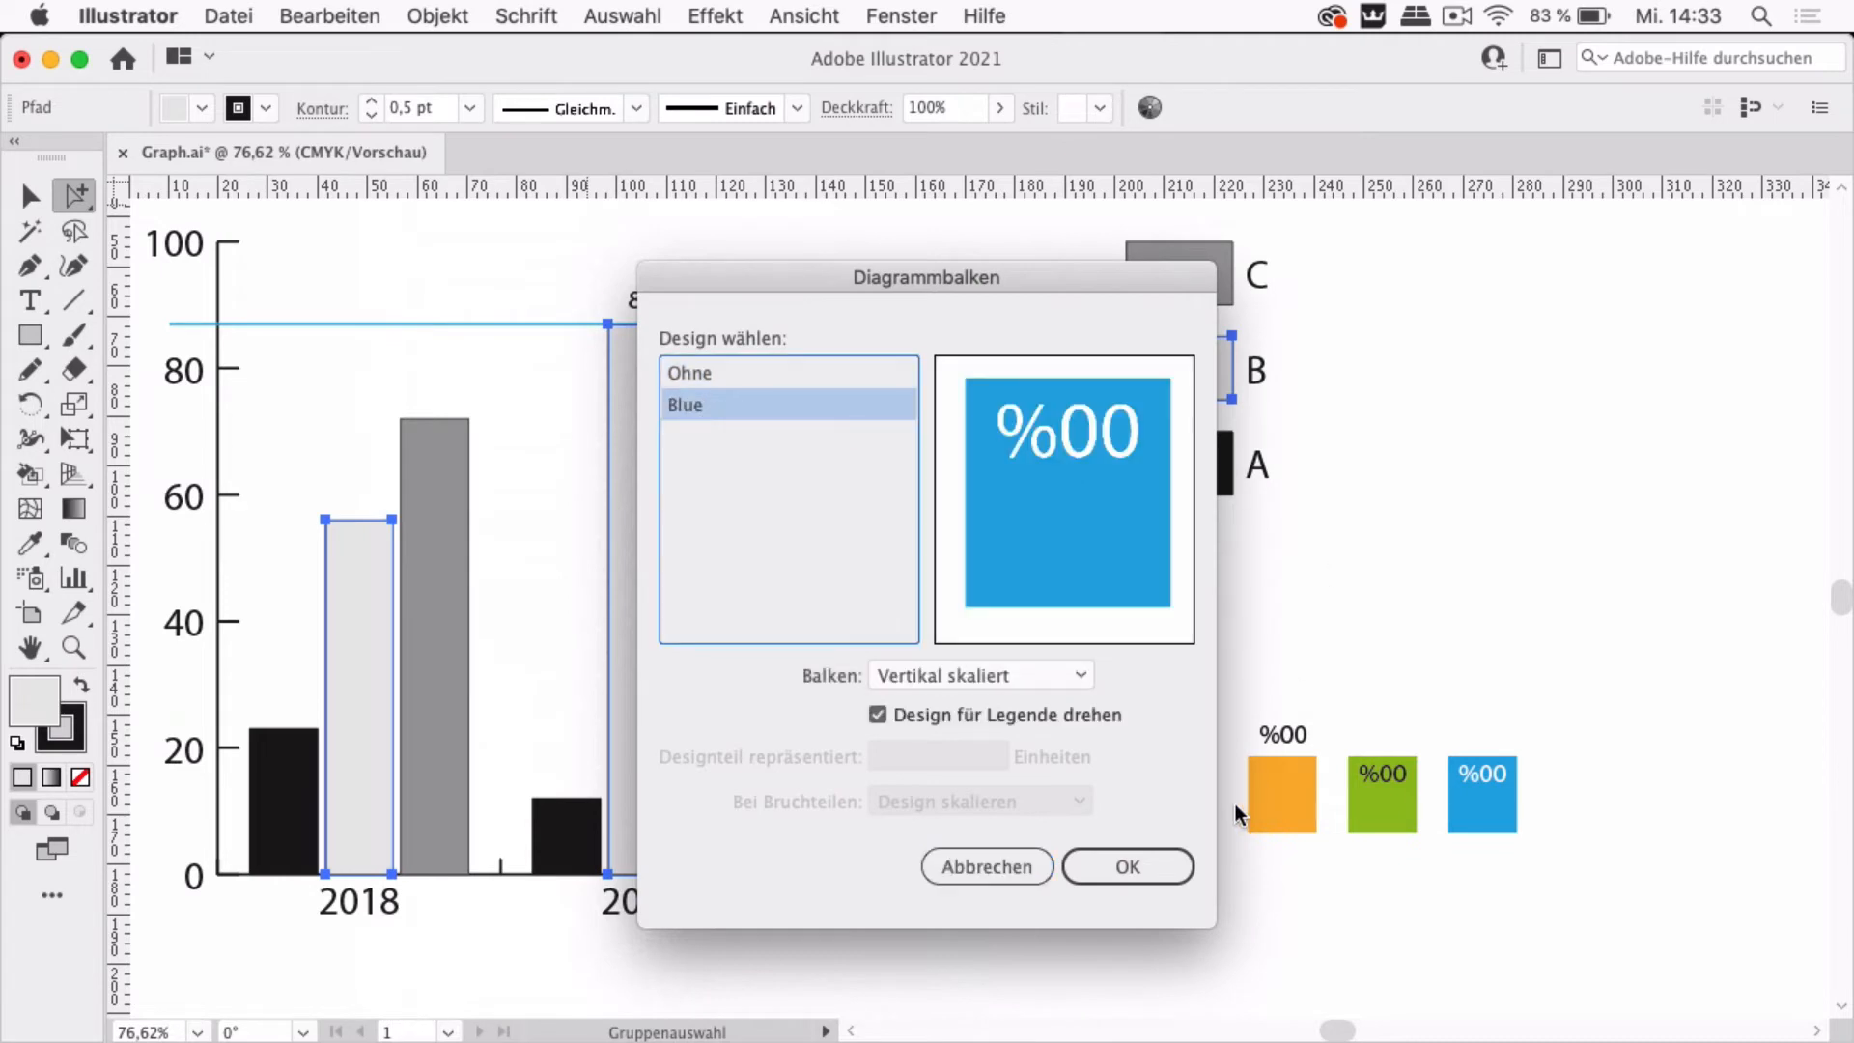
left_click(931, 676)
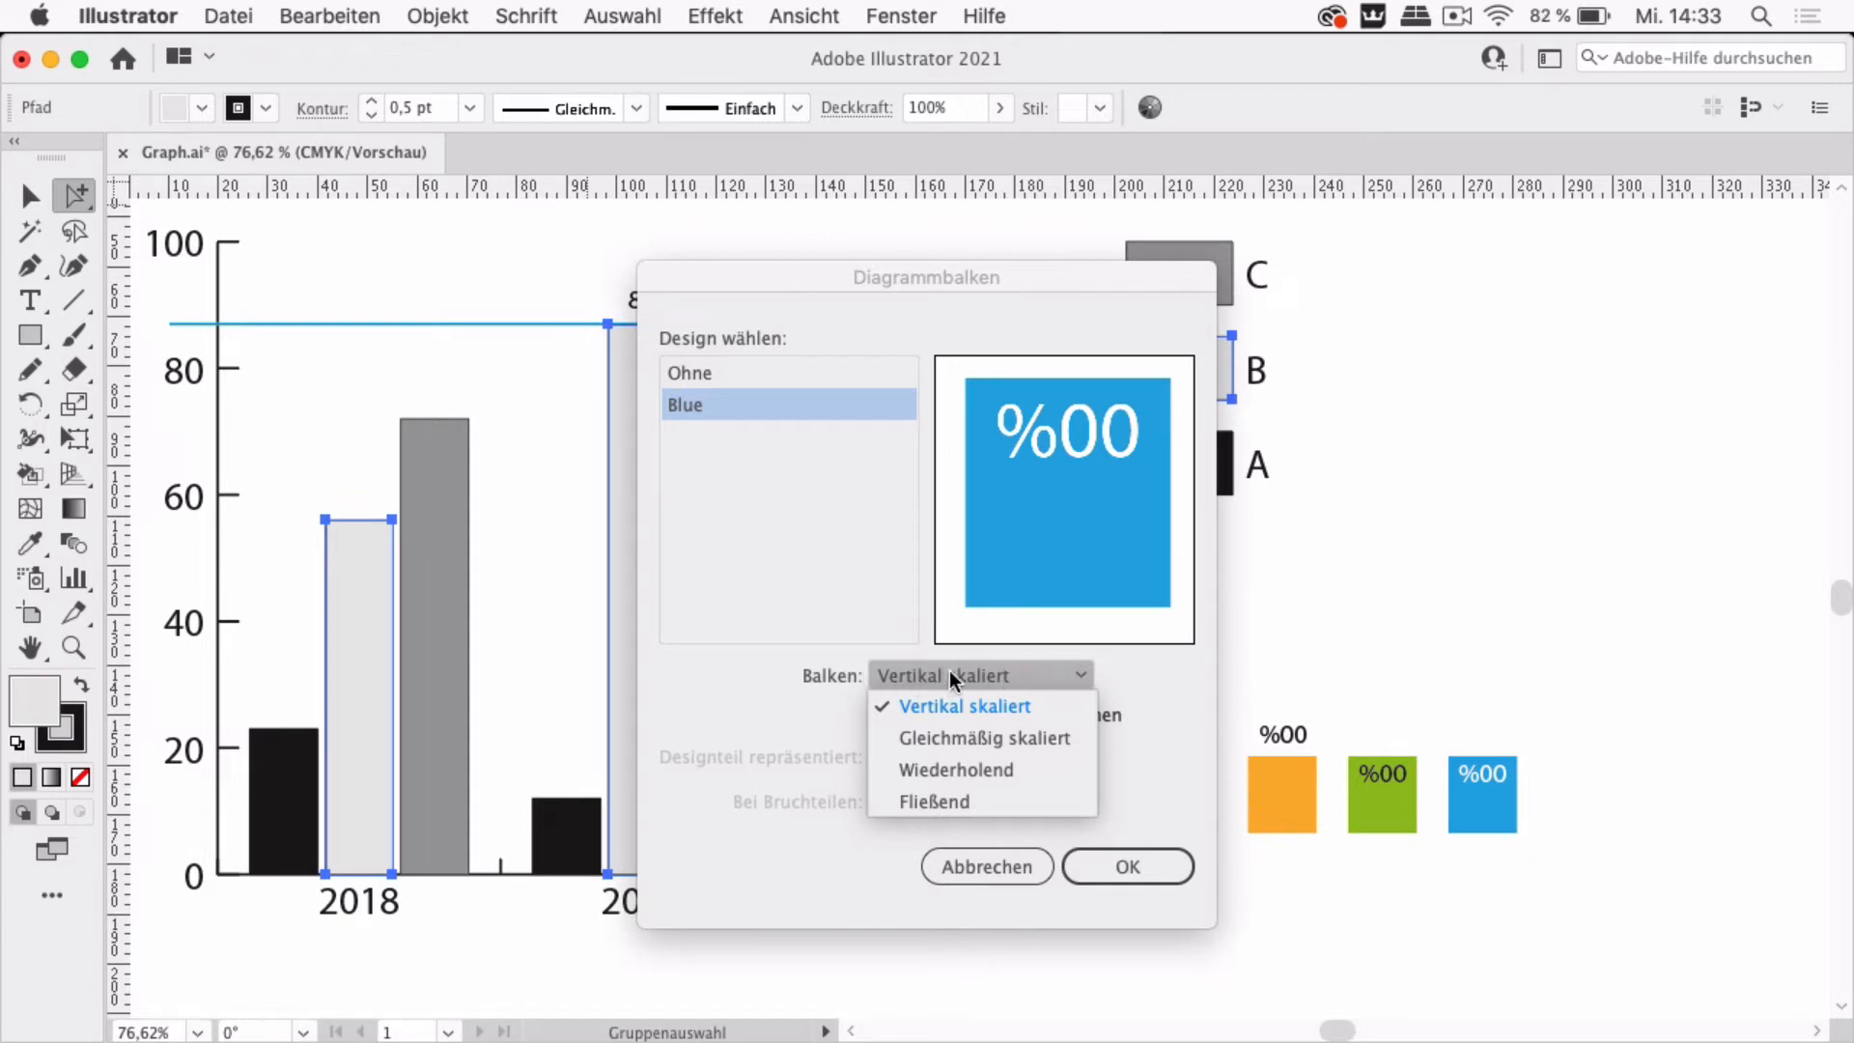
left_click(970, 807)
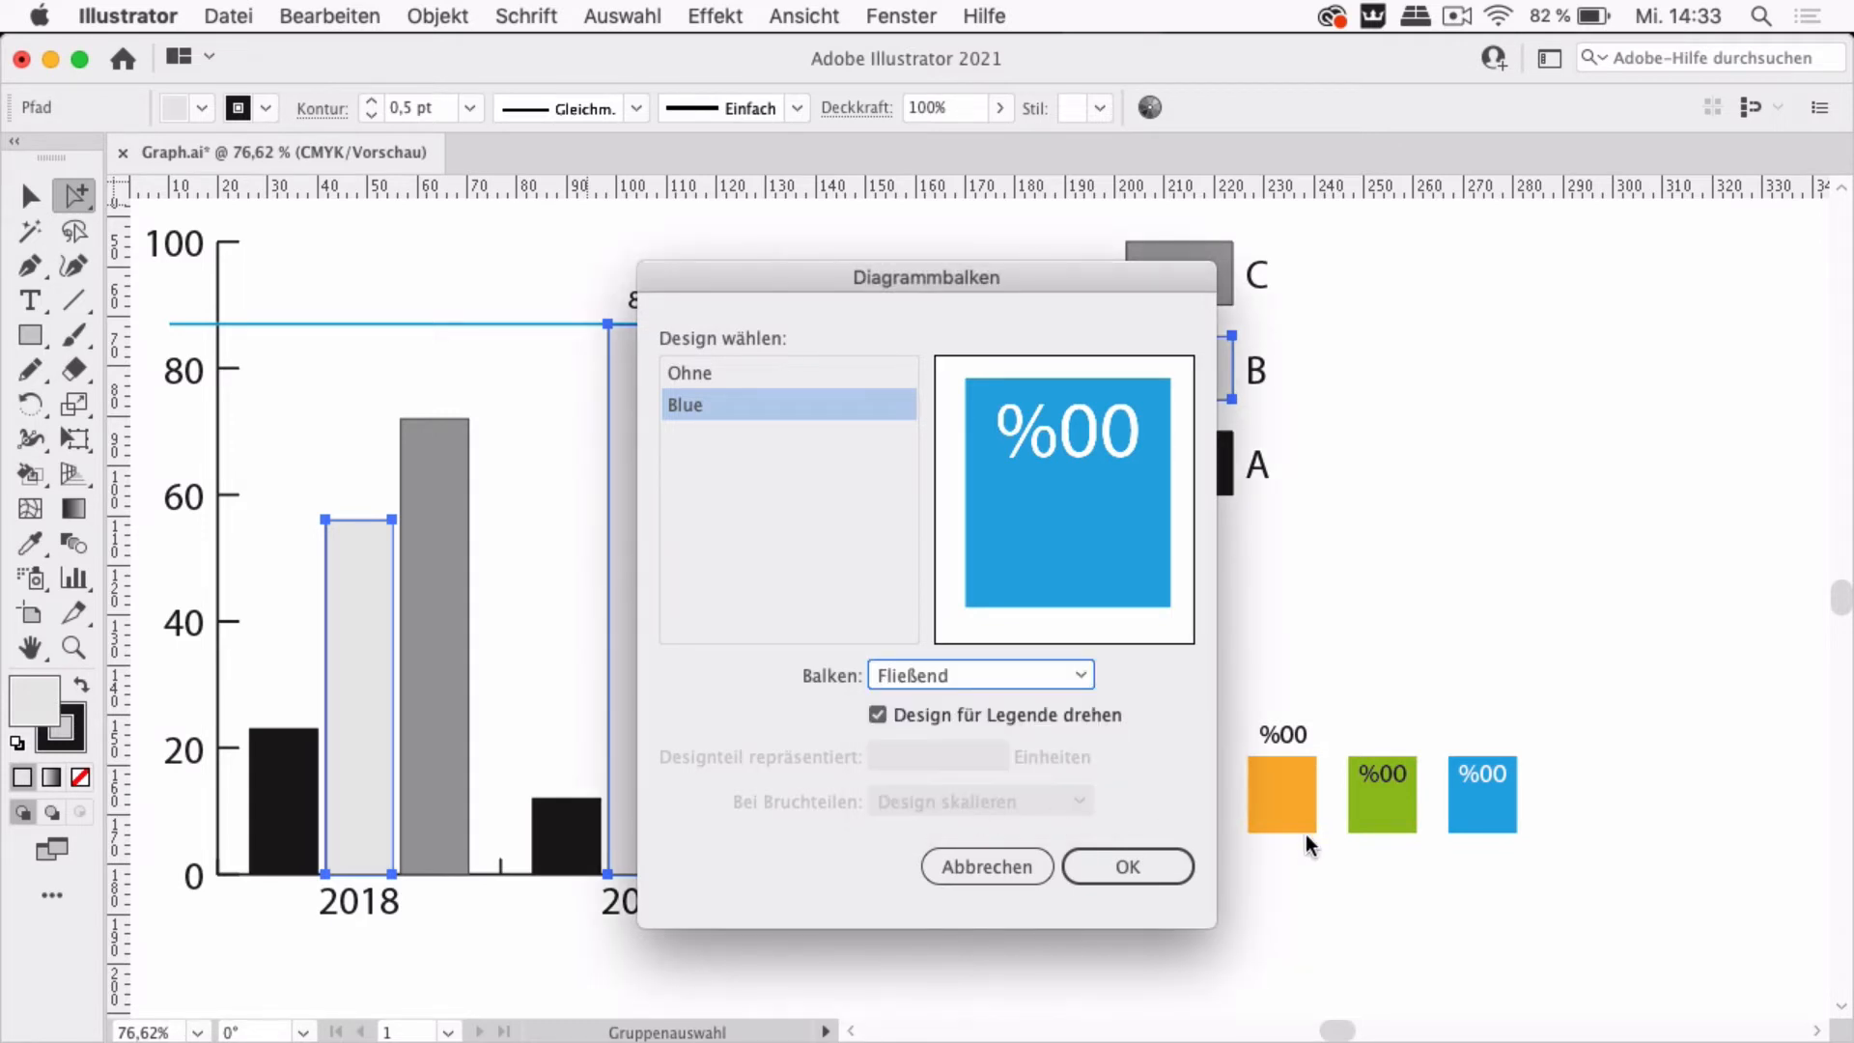
left_click(1149, 868)
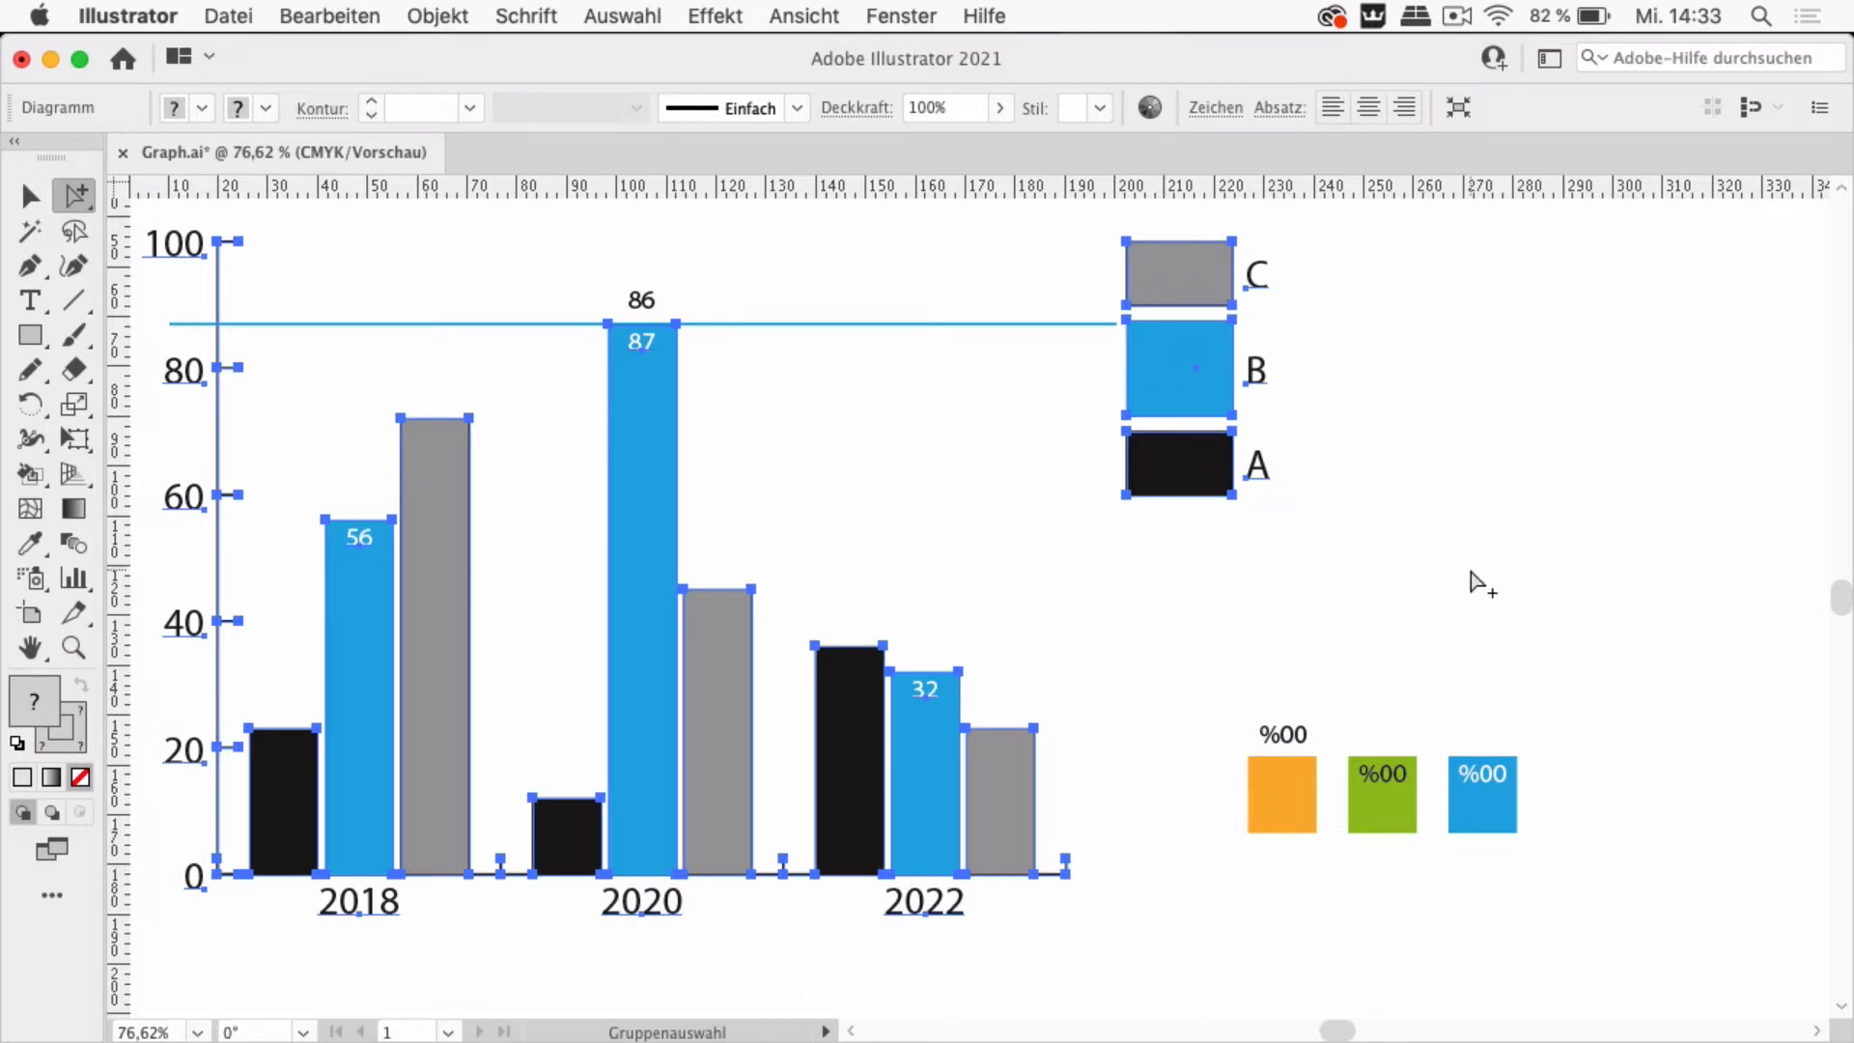
left_click(1472, 573)
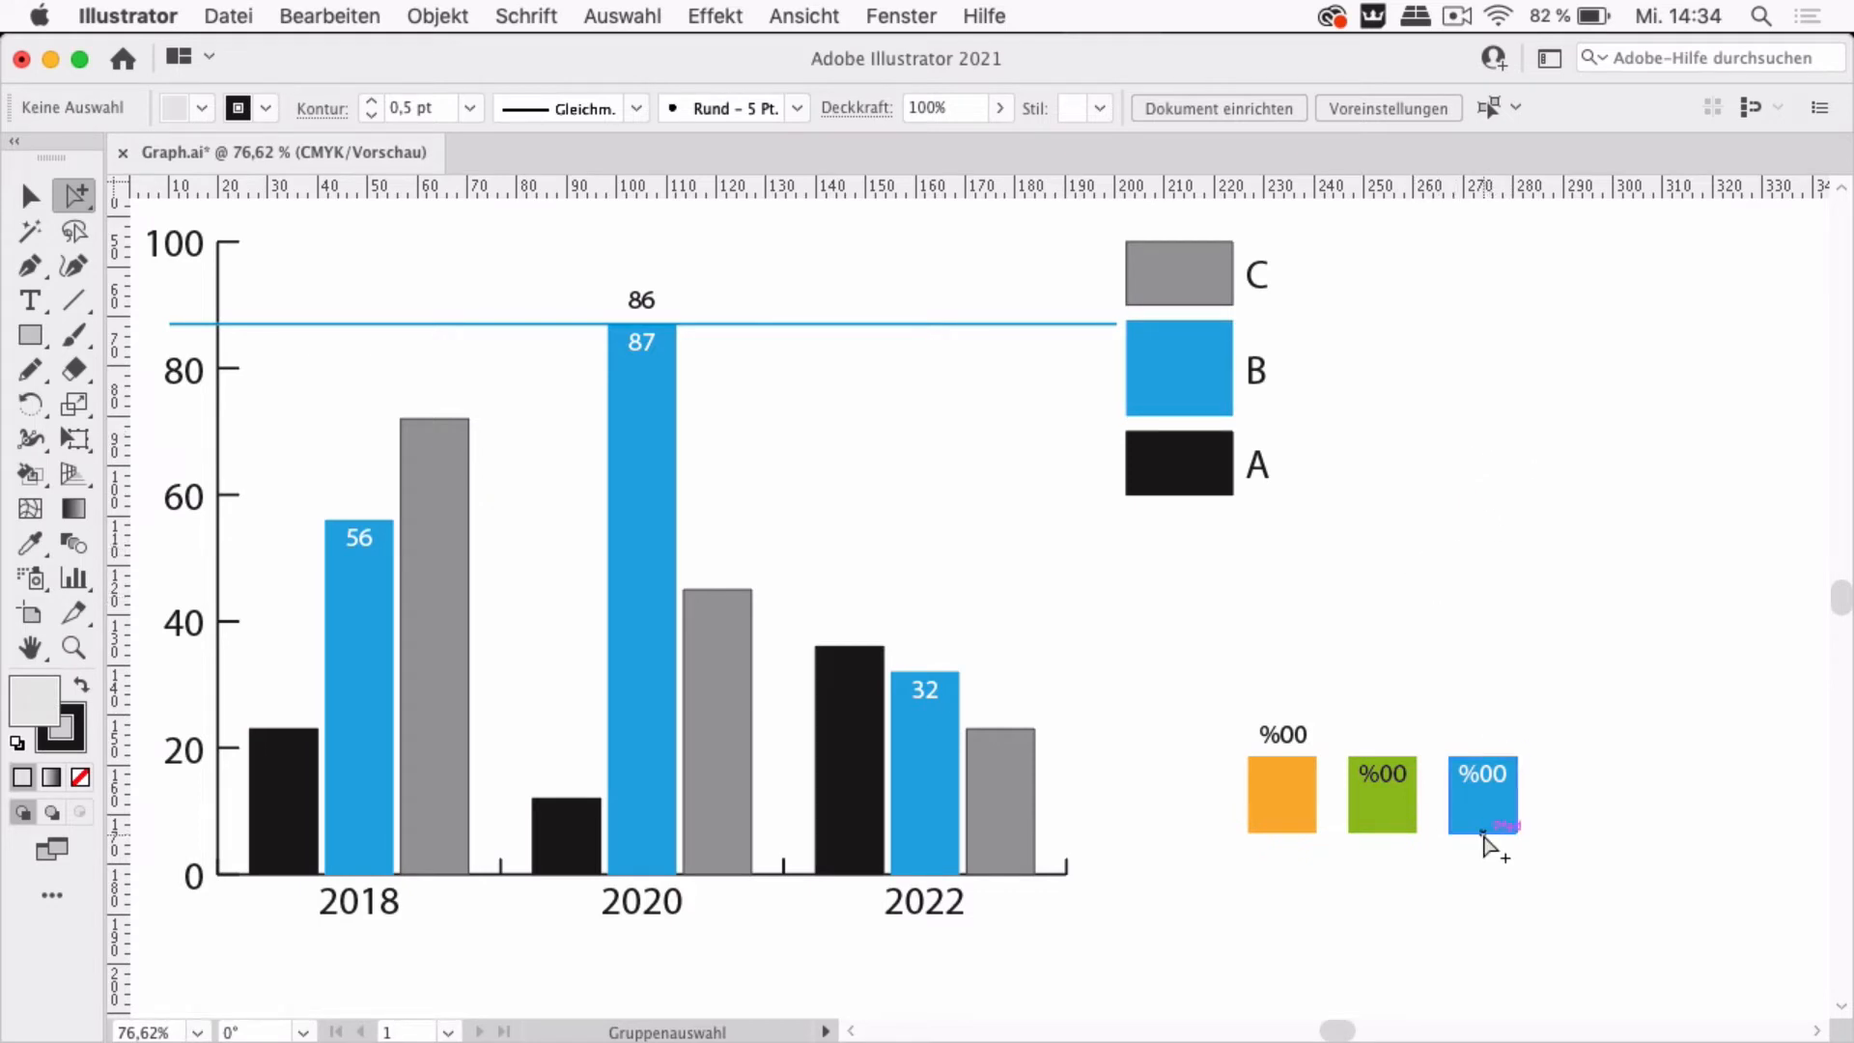
Select the orange square with its %00 label and save it as a new graph design named Orange
scroll(1308, 849, "up", 3)
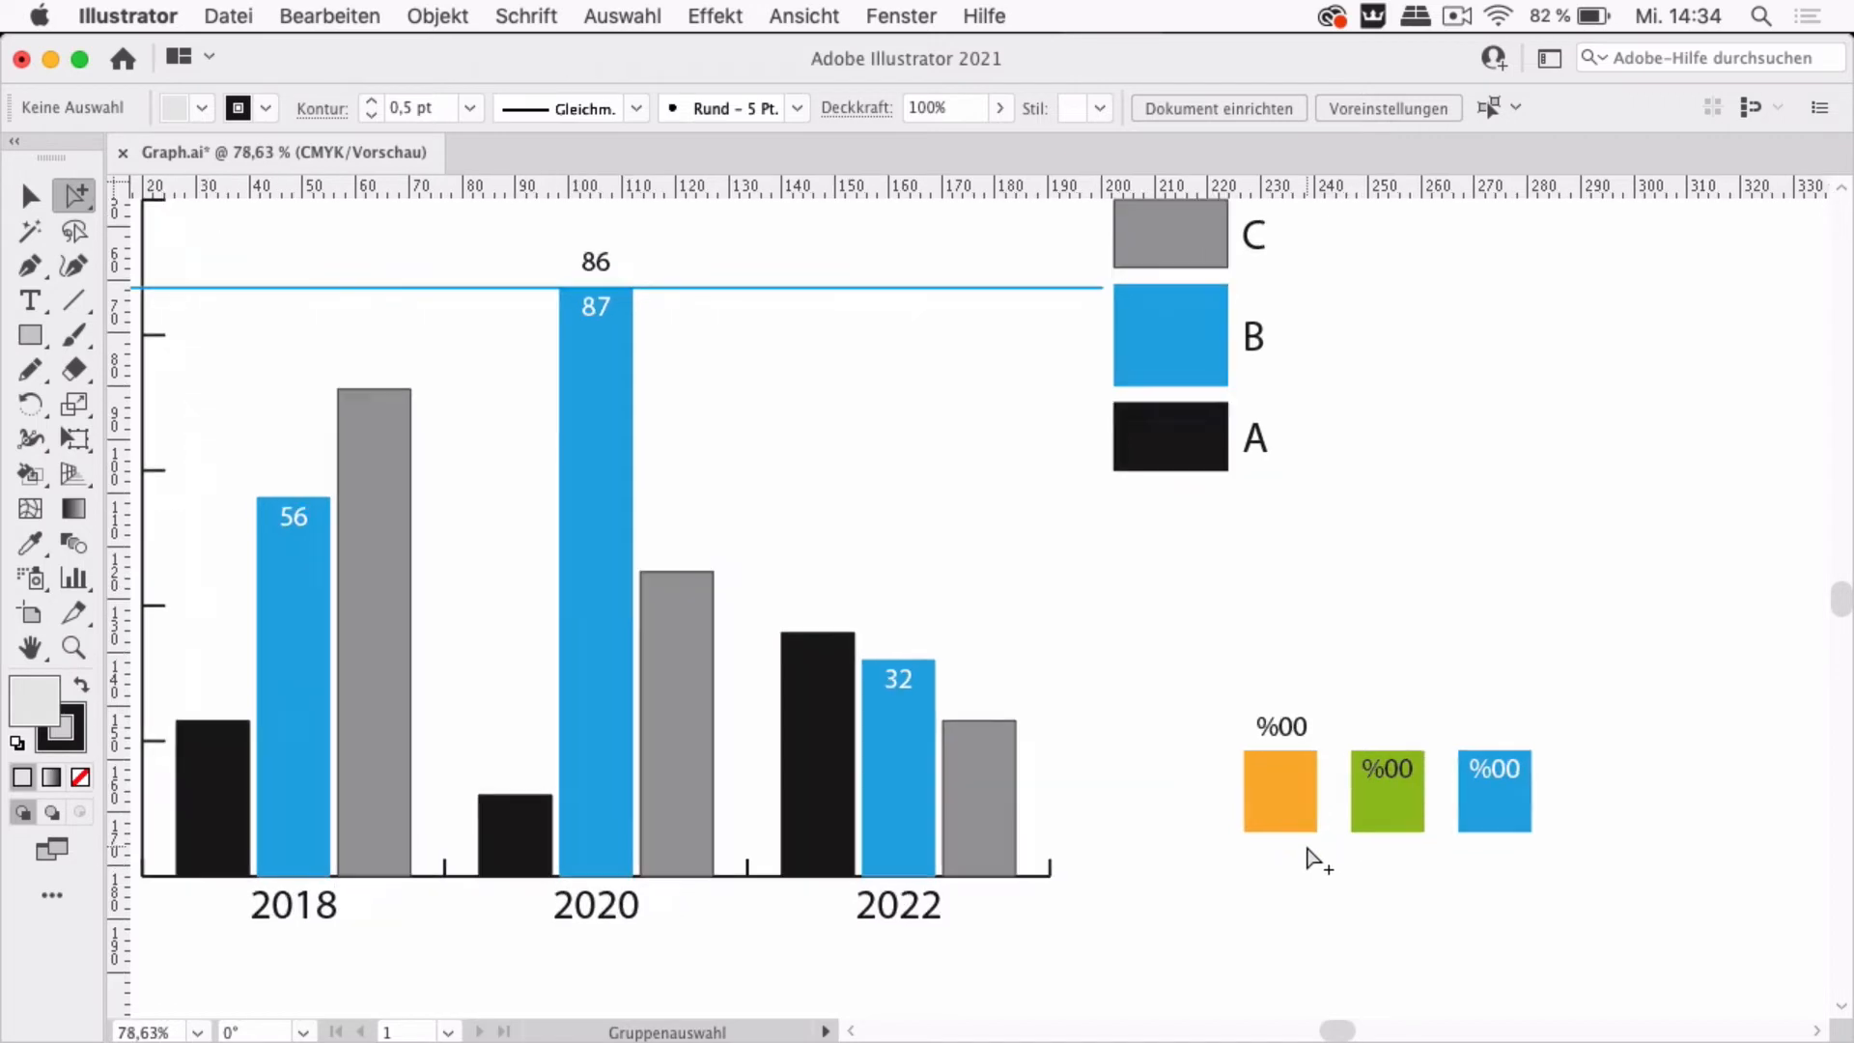
scroll(1308, 850, "up", 2)
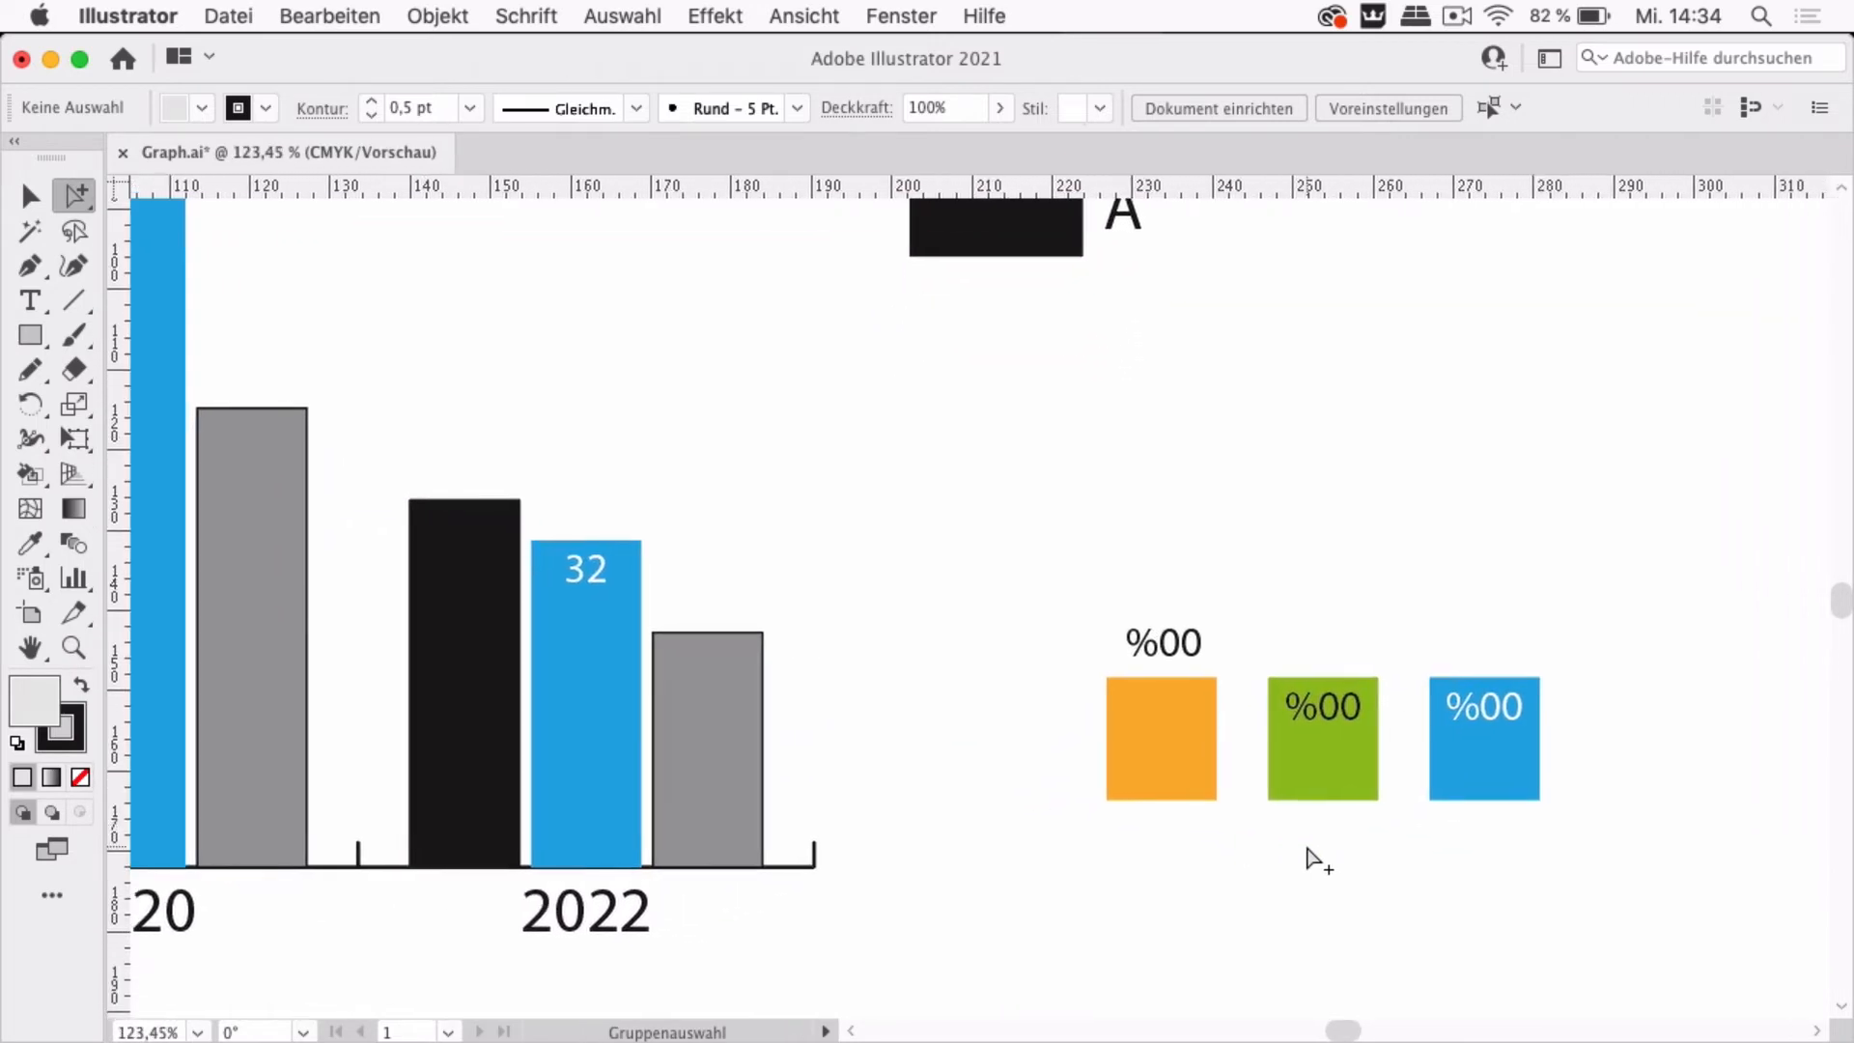
scroll(1308, 850, "up", 3)
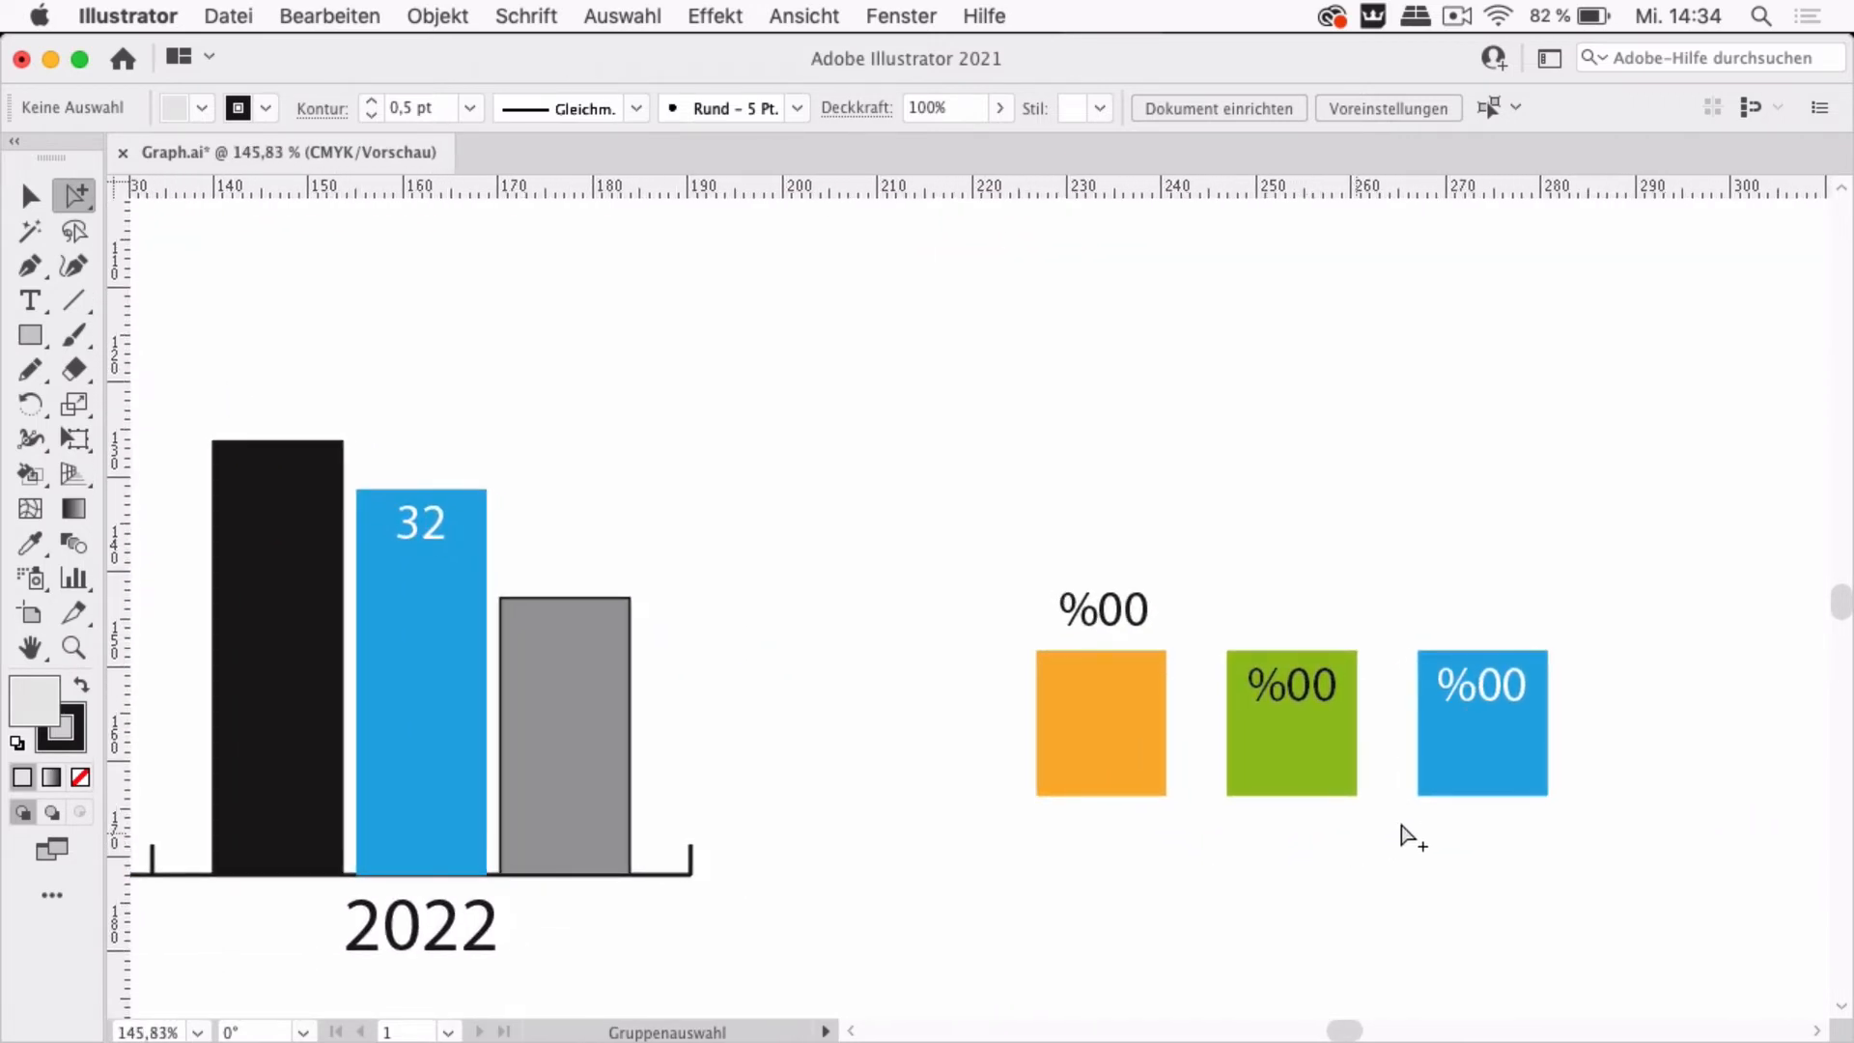
scroll(1489, 794, "left", 3)
scroll(1497, 804, "down", 4)
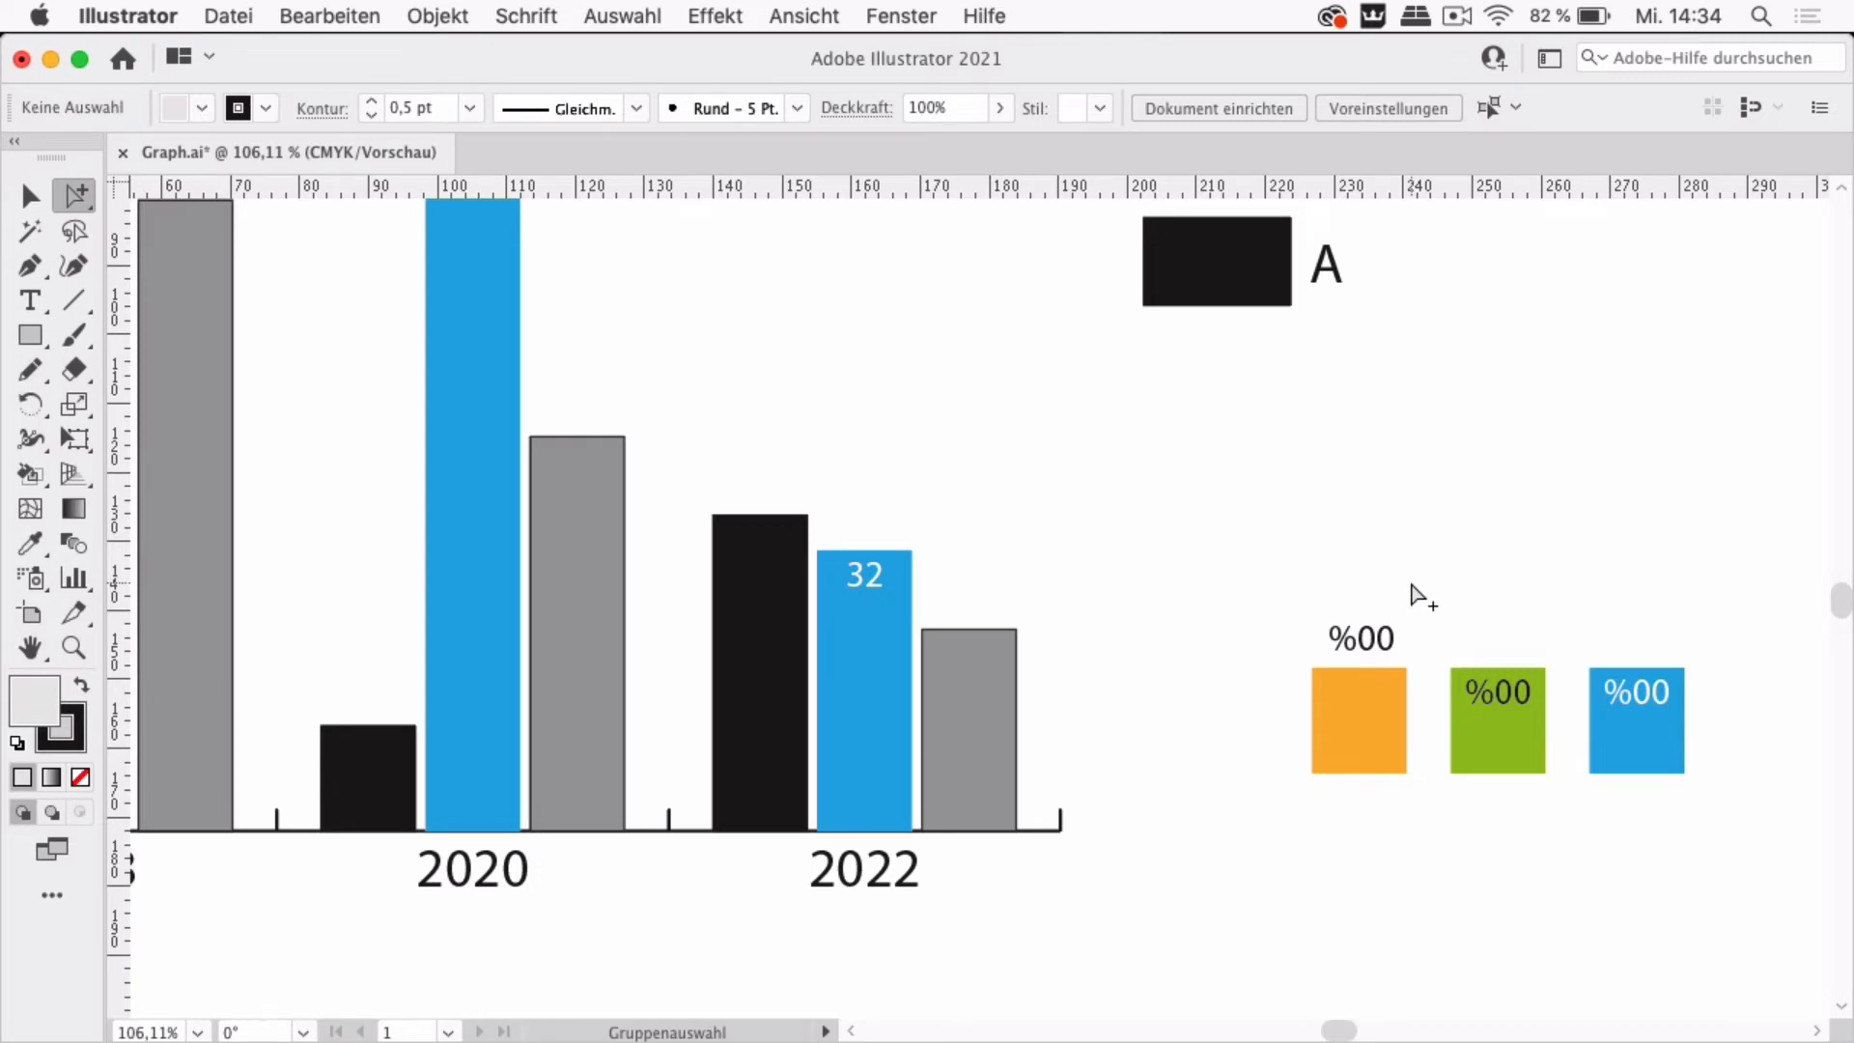
left_click_drag(1411, 584, 1297, 794)
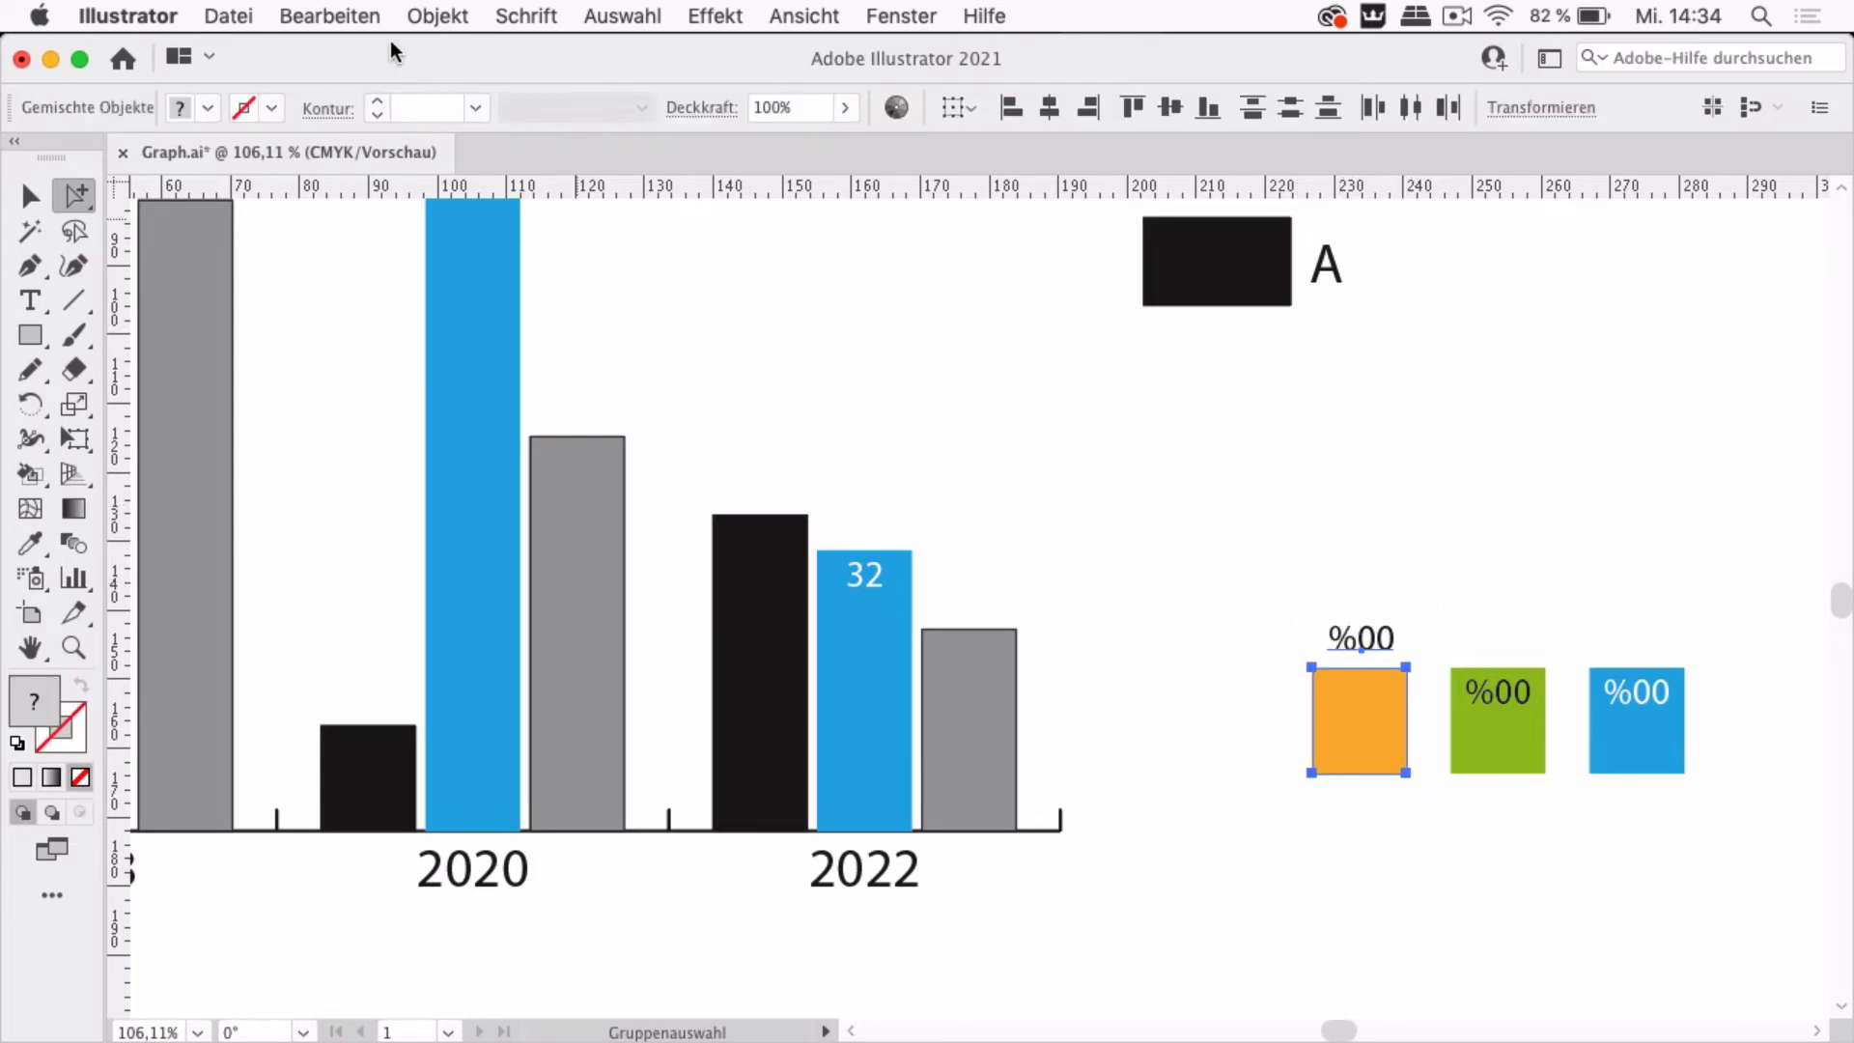
left_click(438, 16)
mouse_move(547, 970)
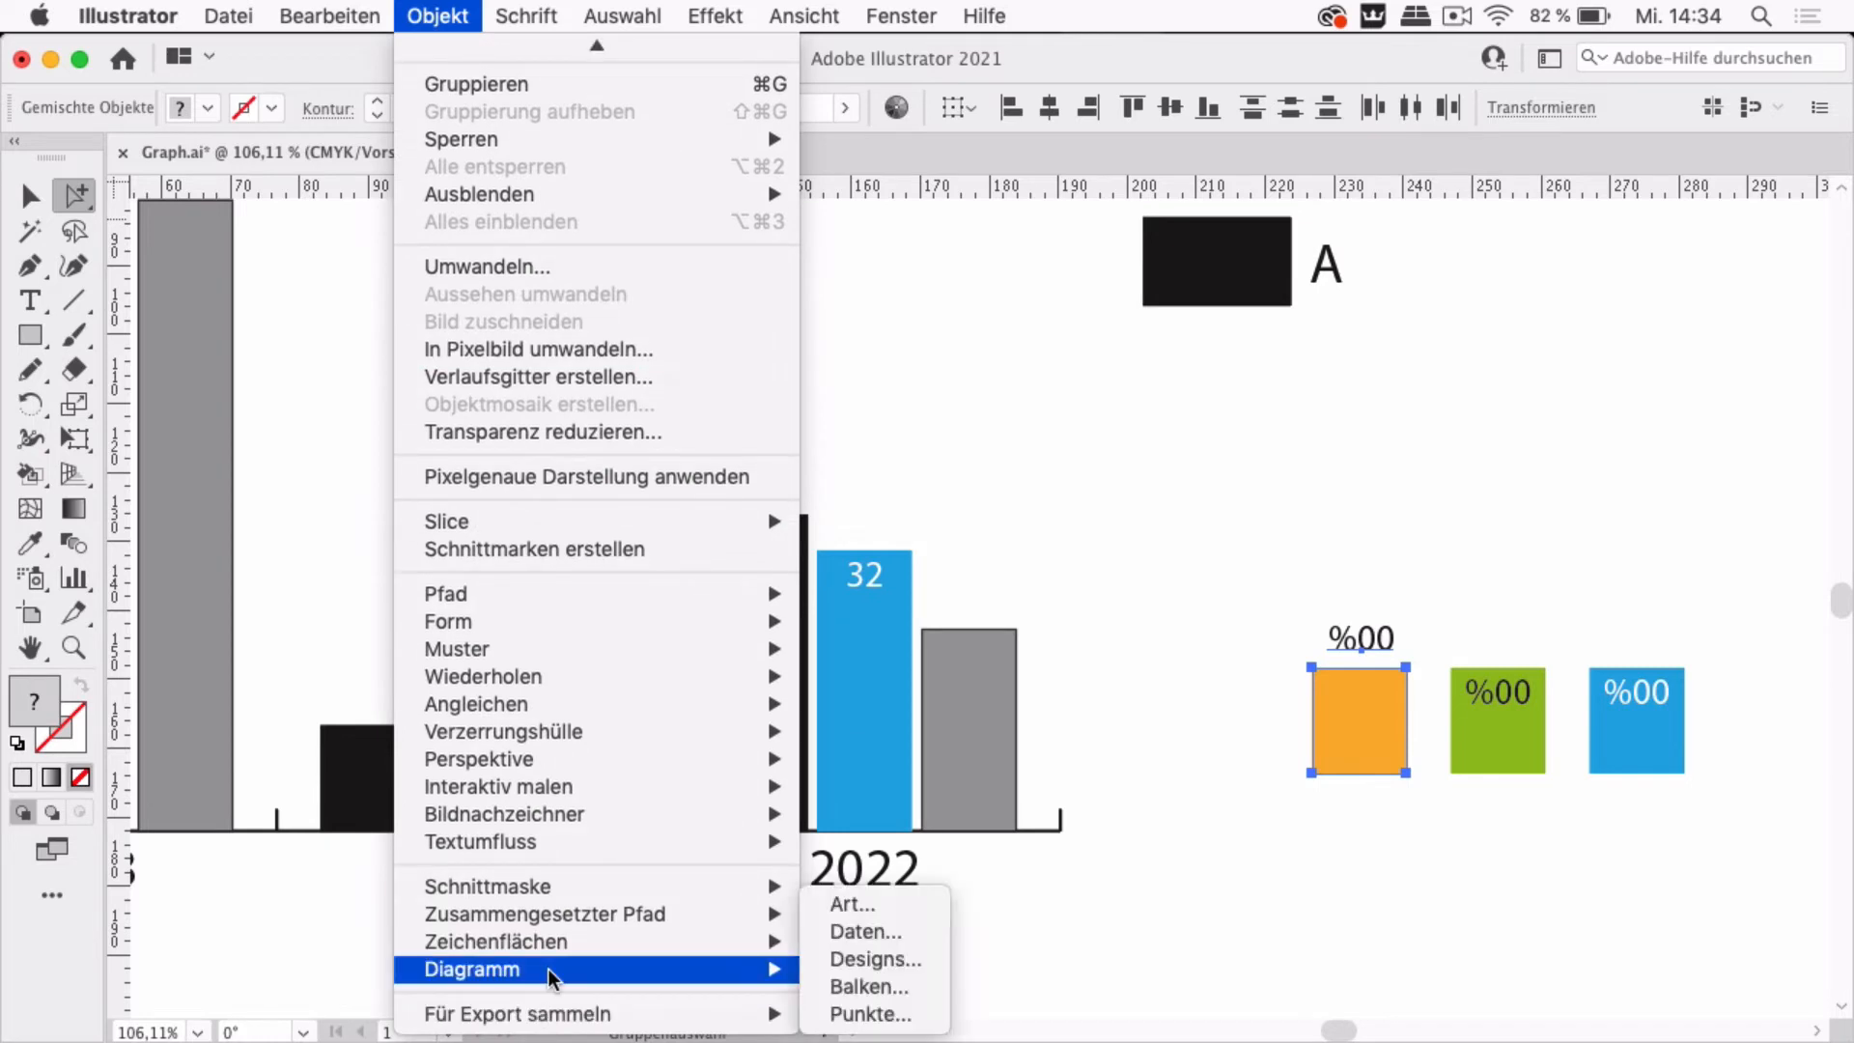
left_click(874, 960)
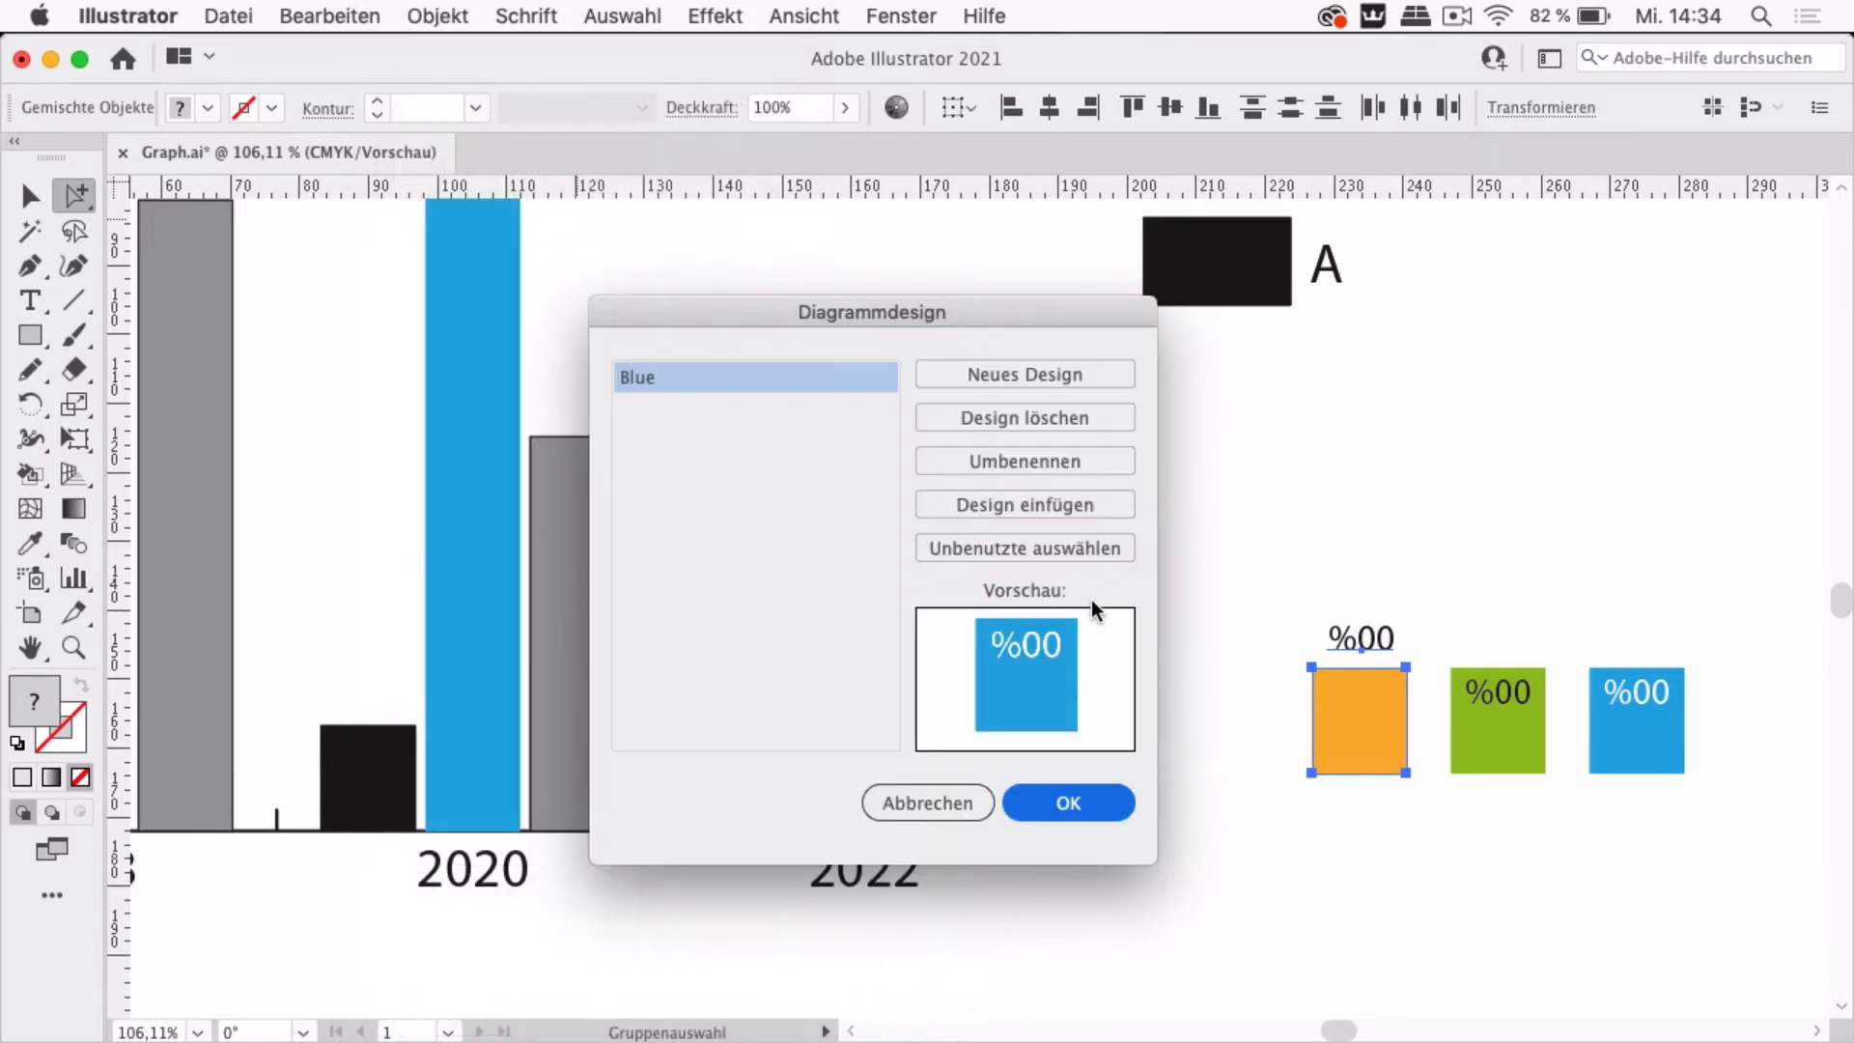
left_click(1015, 372)
left_click(1023, 462)
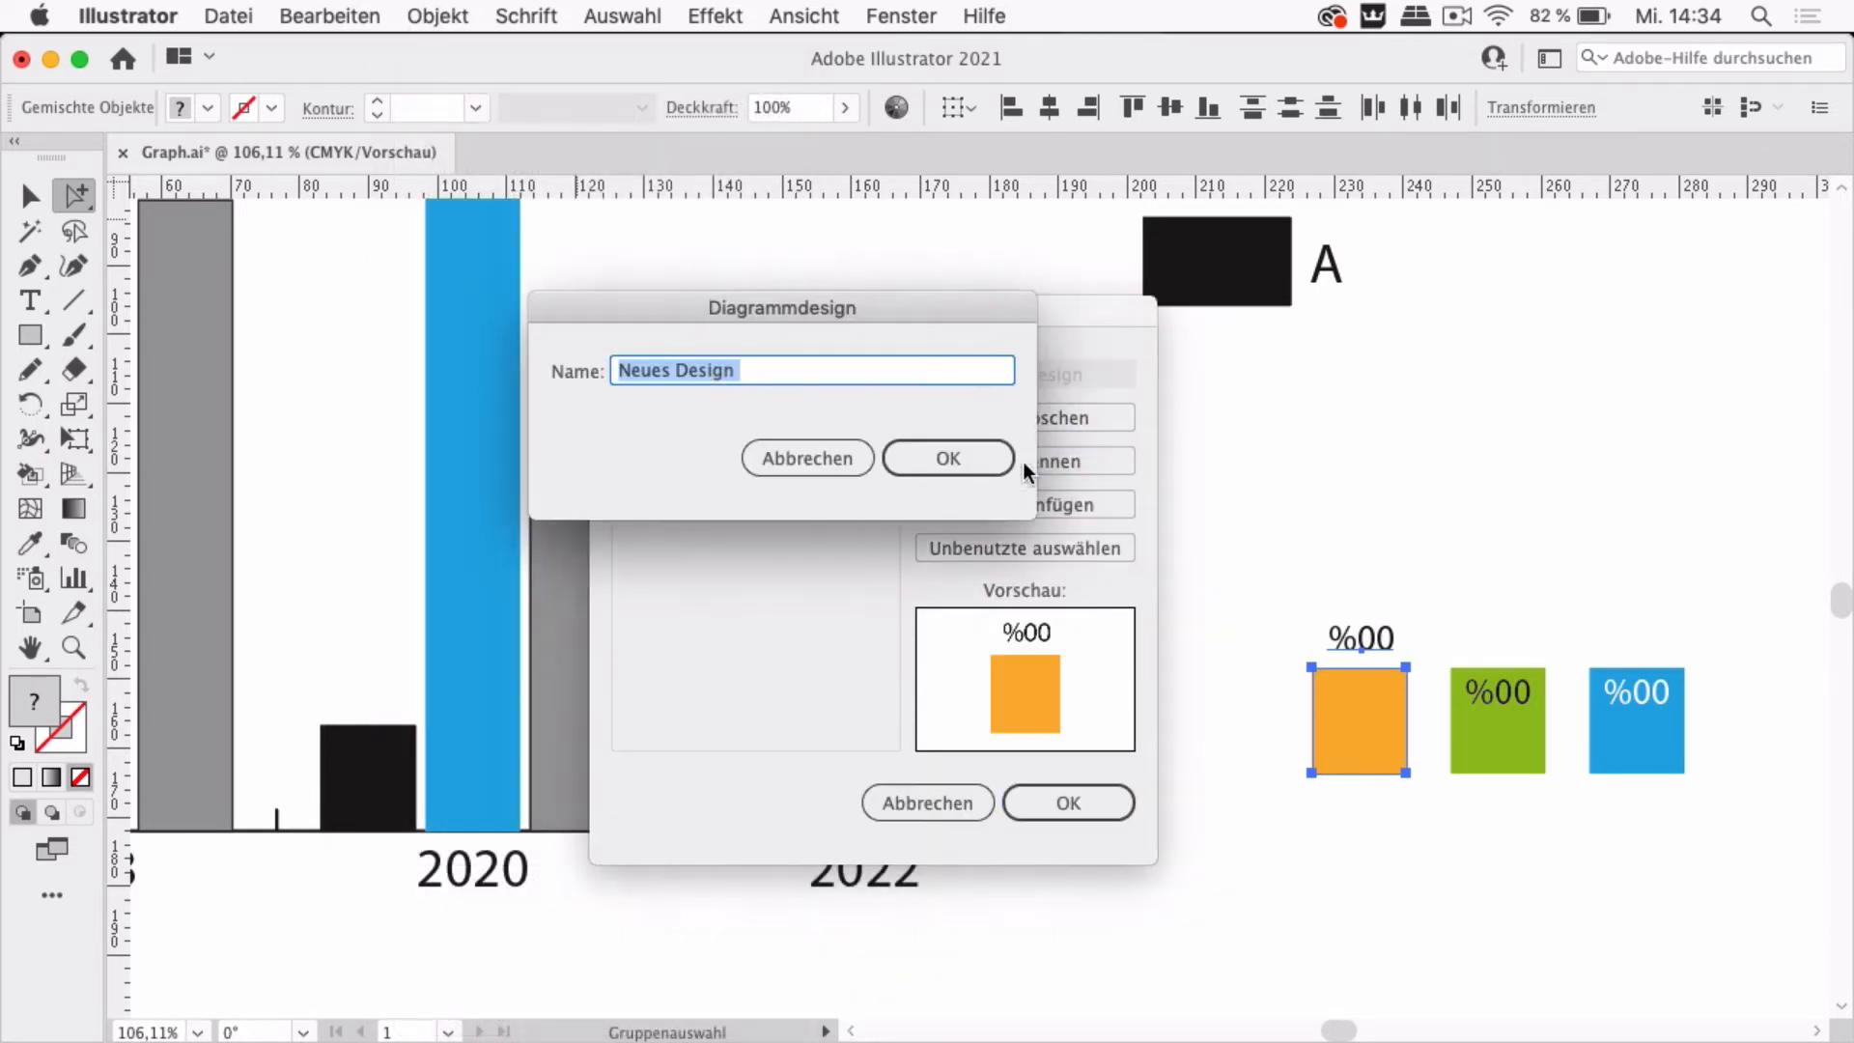
type("Orange")
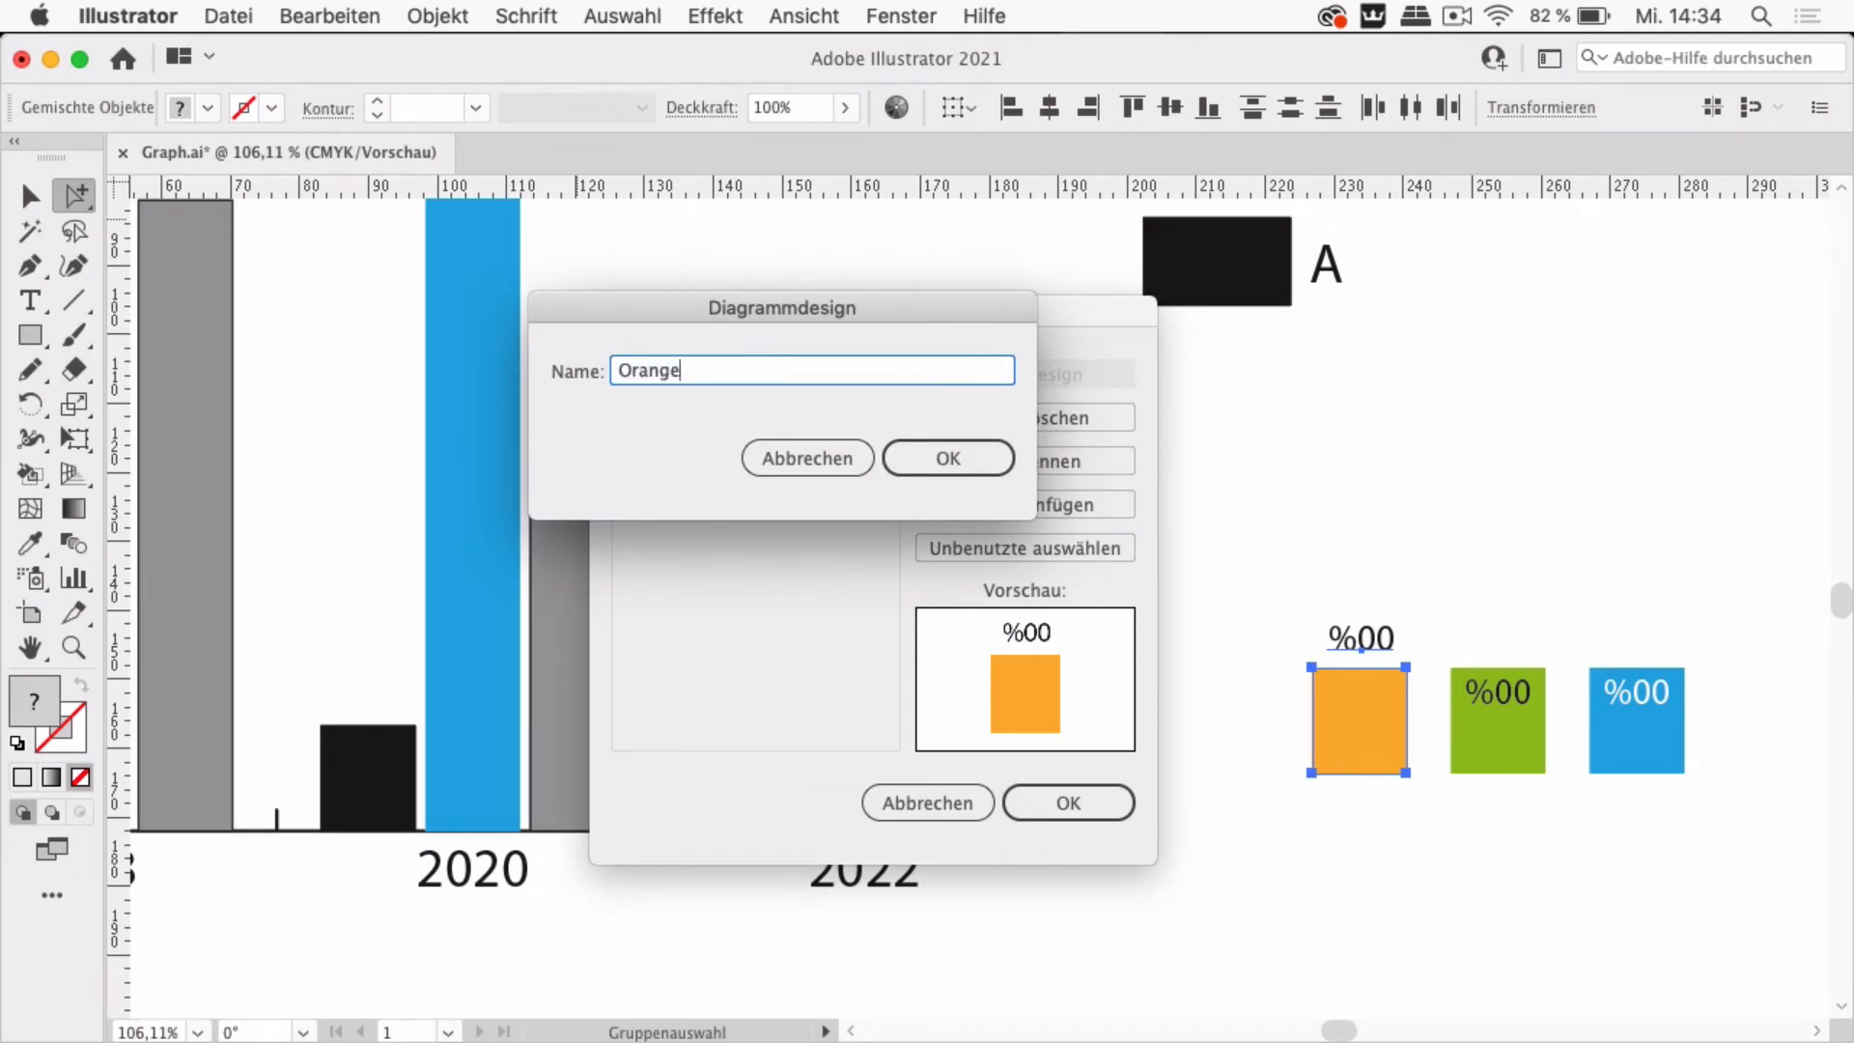
key("Return")
left_click(1101, 790)
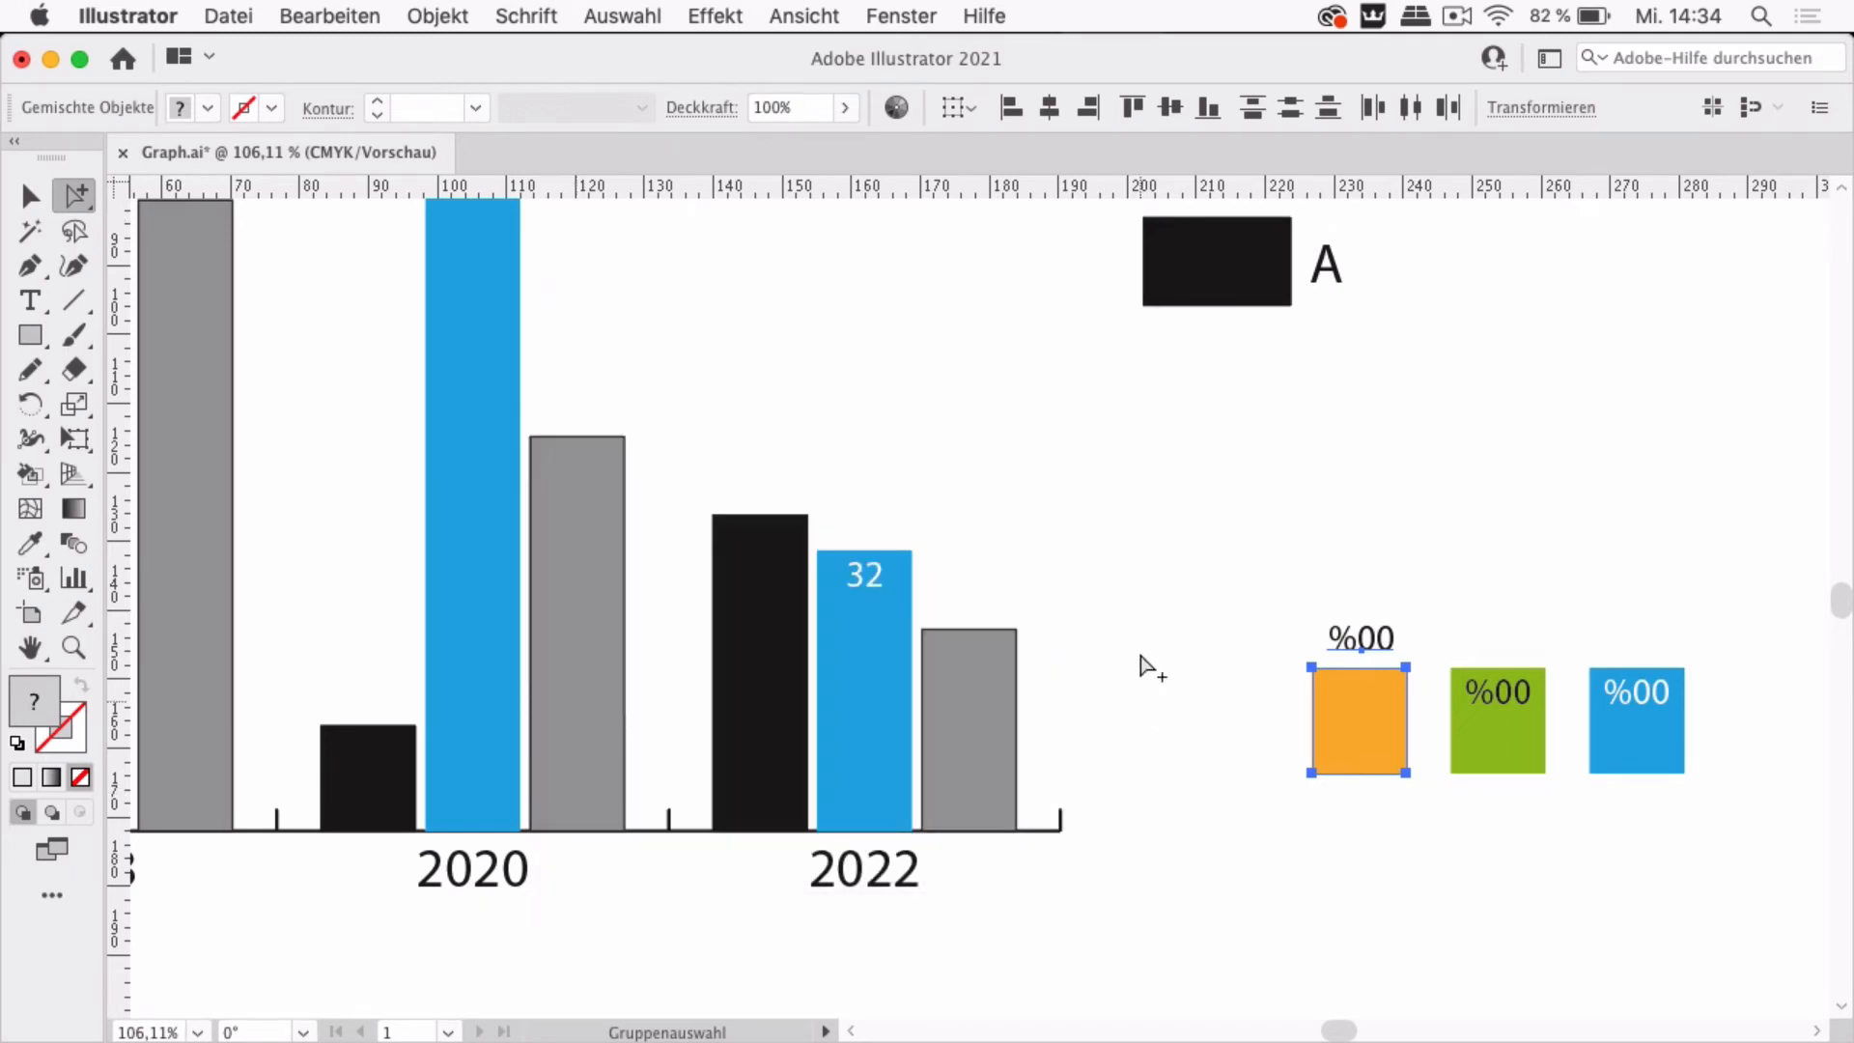
Apply the Orange design to all B series bars of the chart with the Fließend bar type
scroll(1126, 551, "down", 5)
scroll(1126, 551, "up", 3)
scroll(1126, 551, "right", 2)
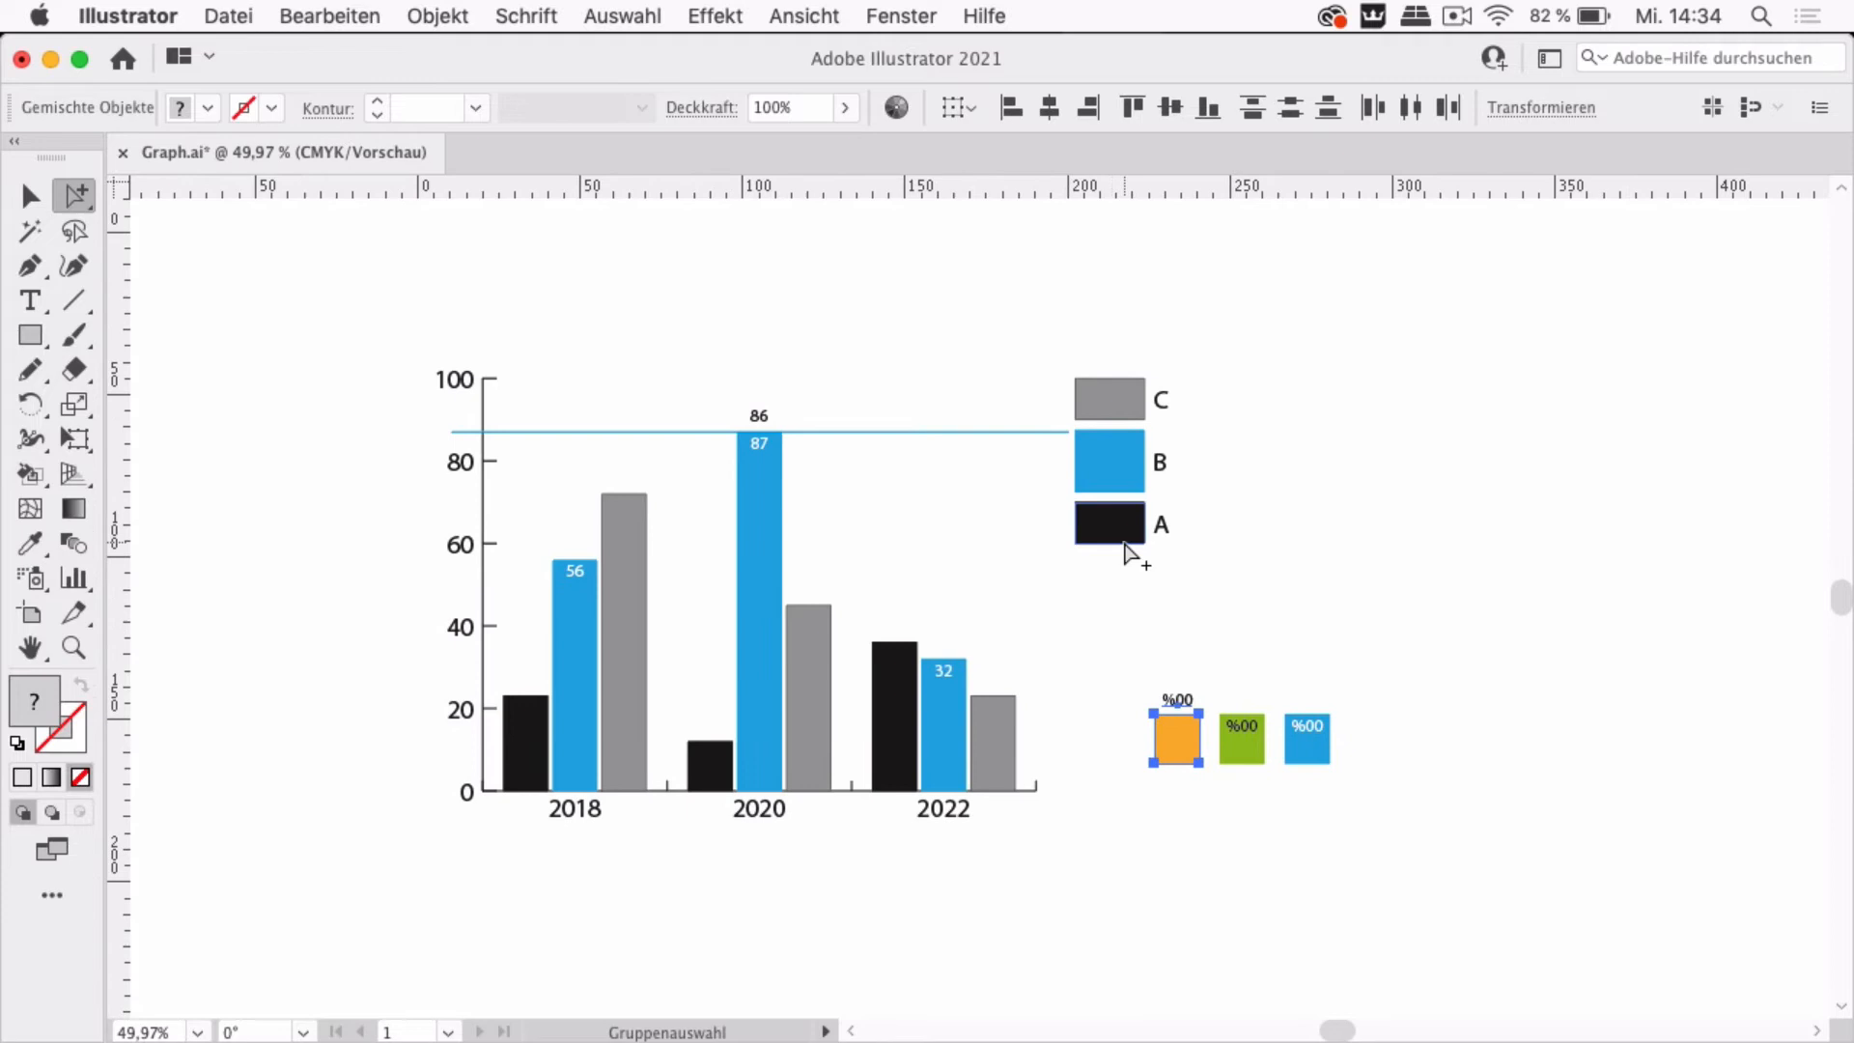
left_click(1291, 467)
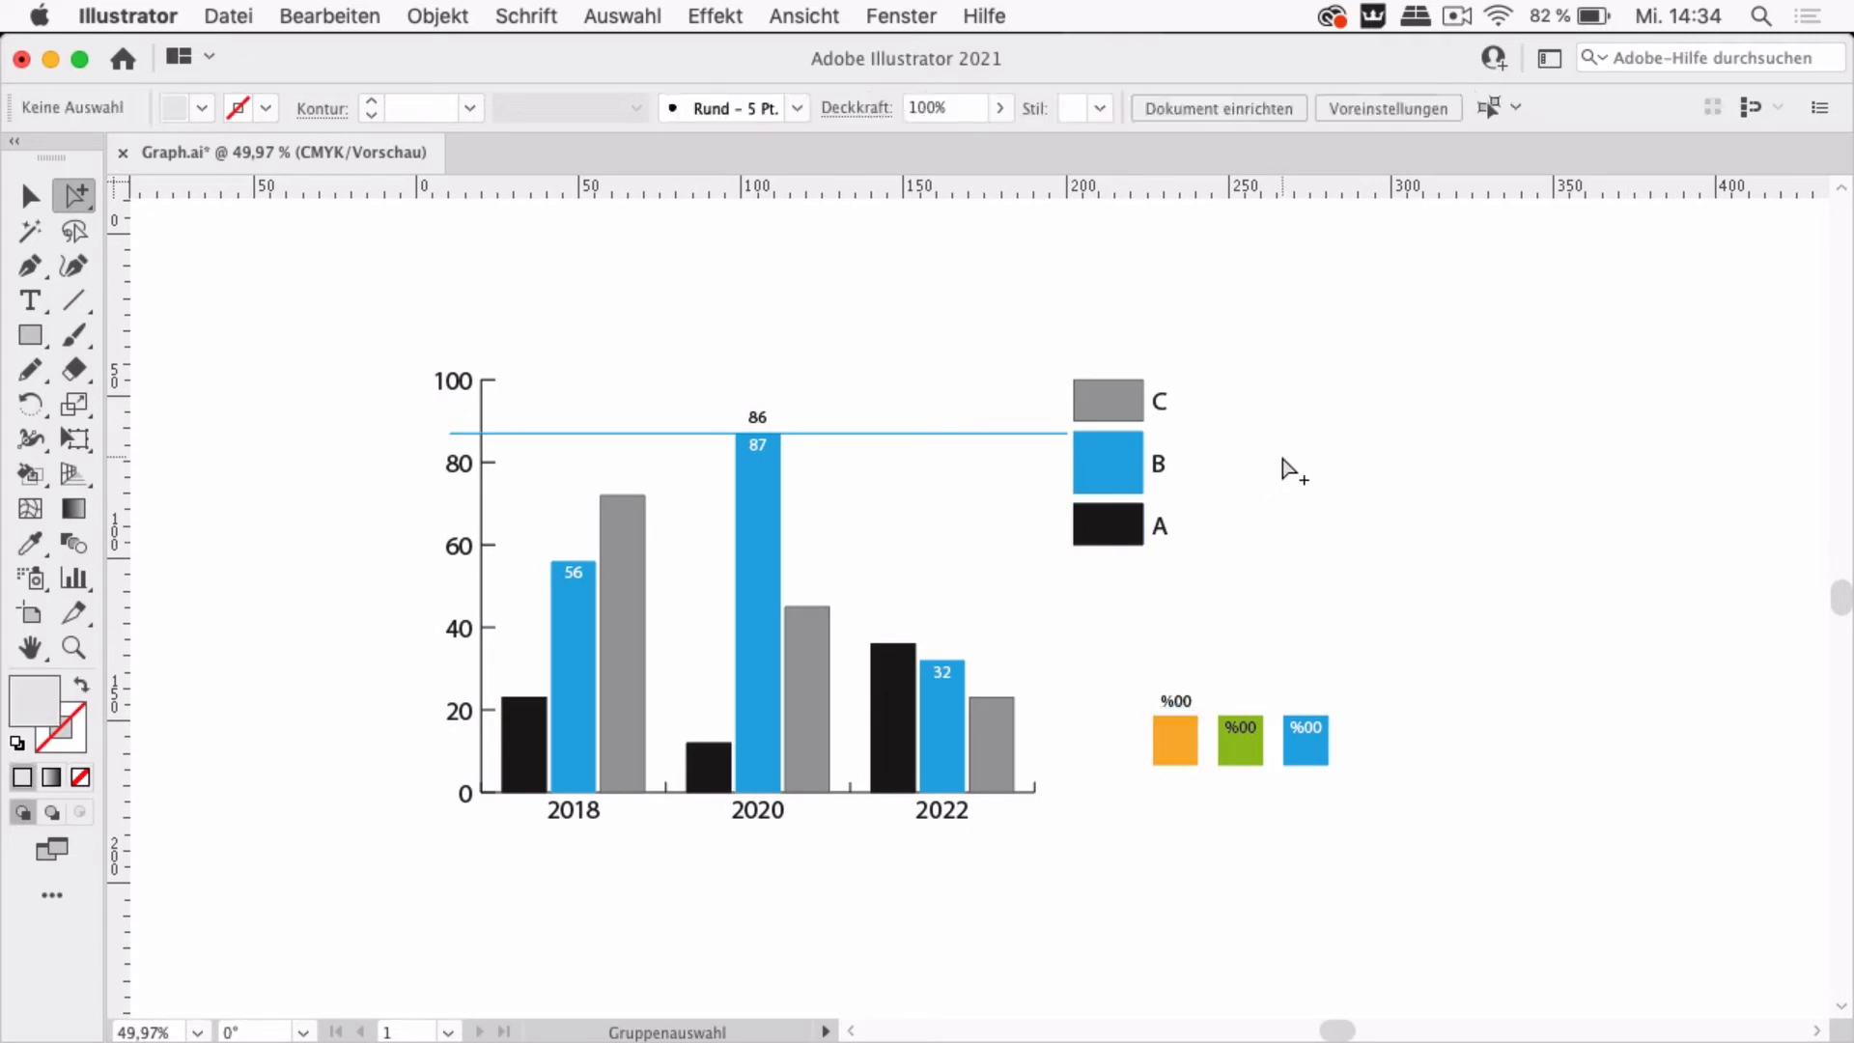
left_click(1121, 462)
left_click(1121, 462)
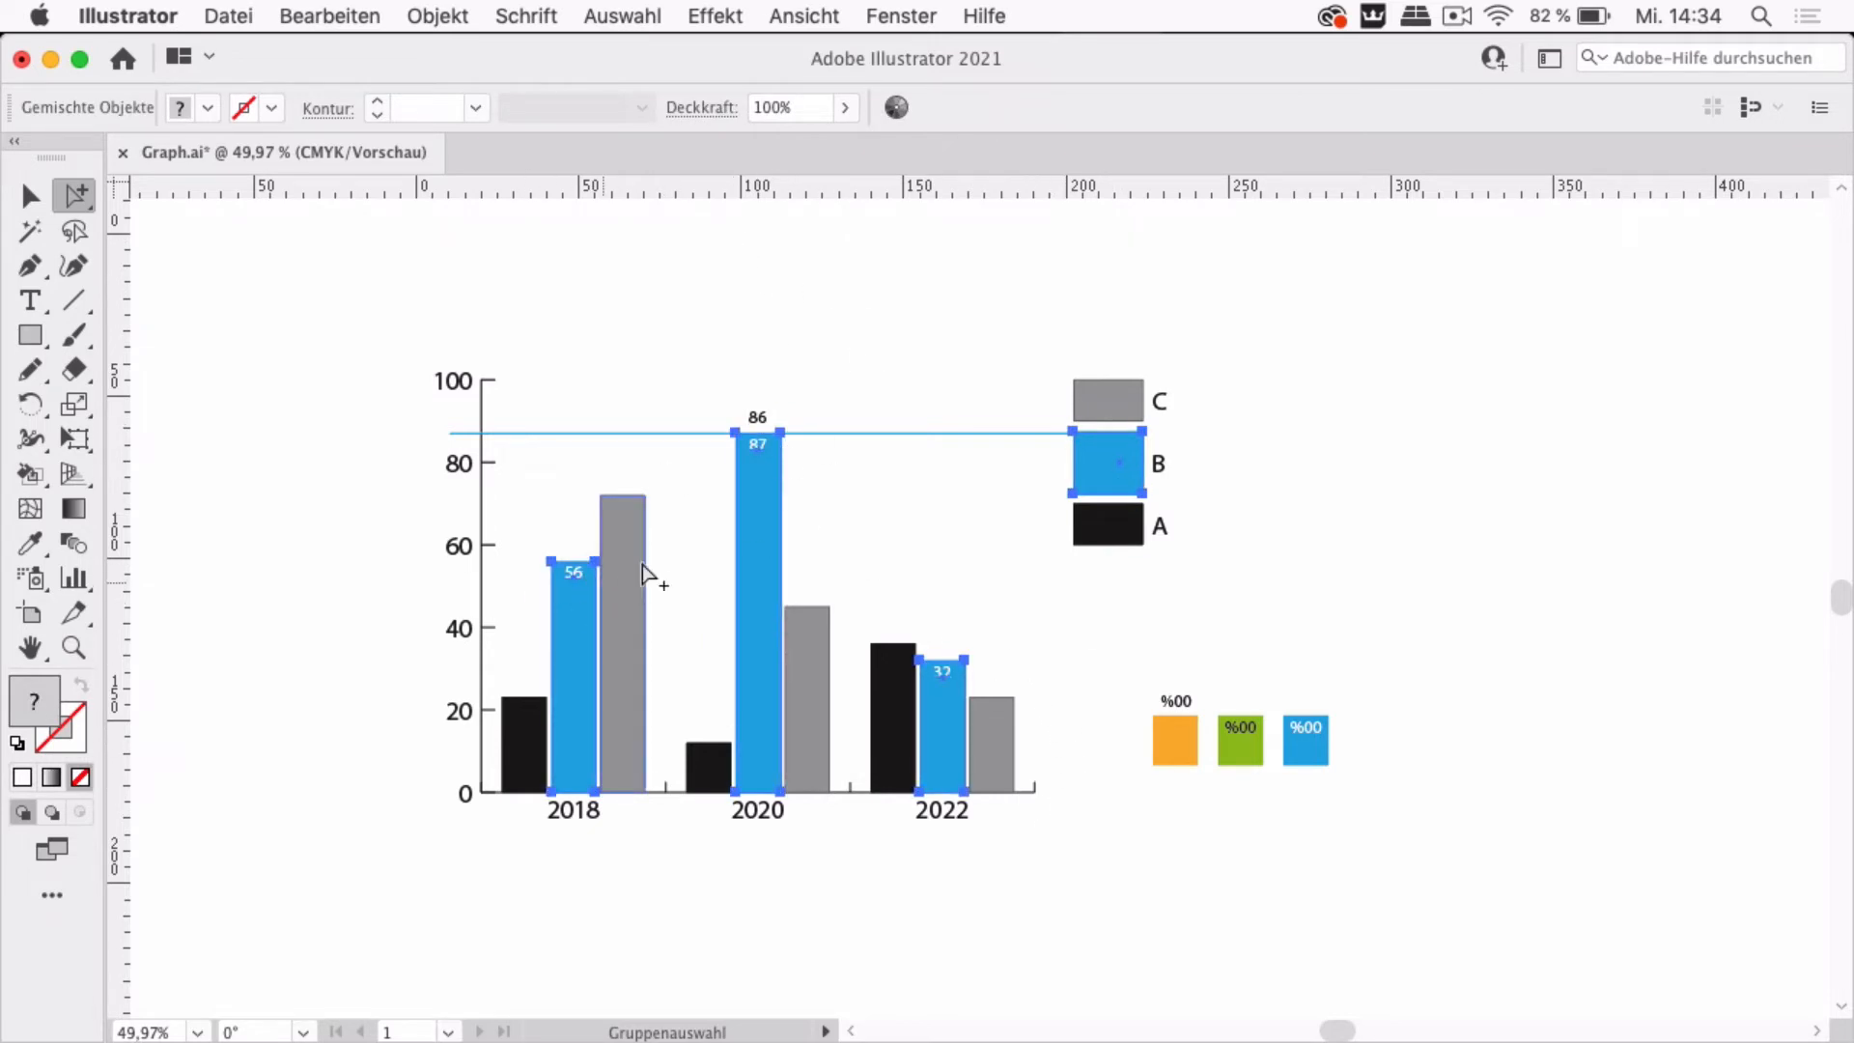
left_click(438, 19)
mouse_move(518, 982)
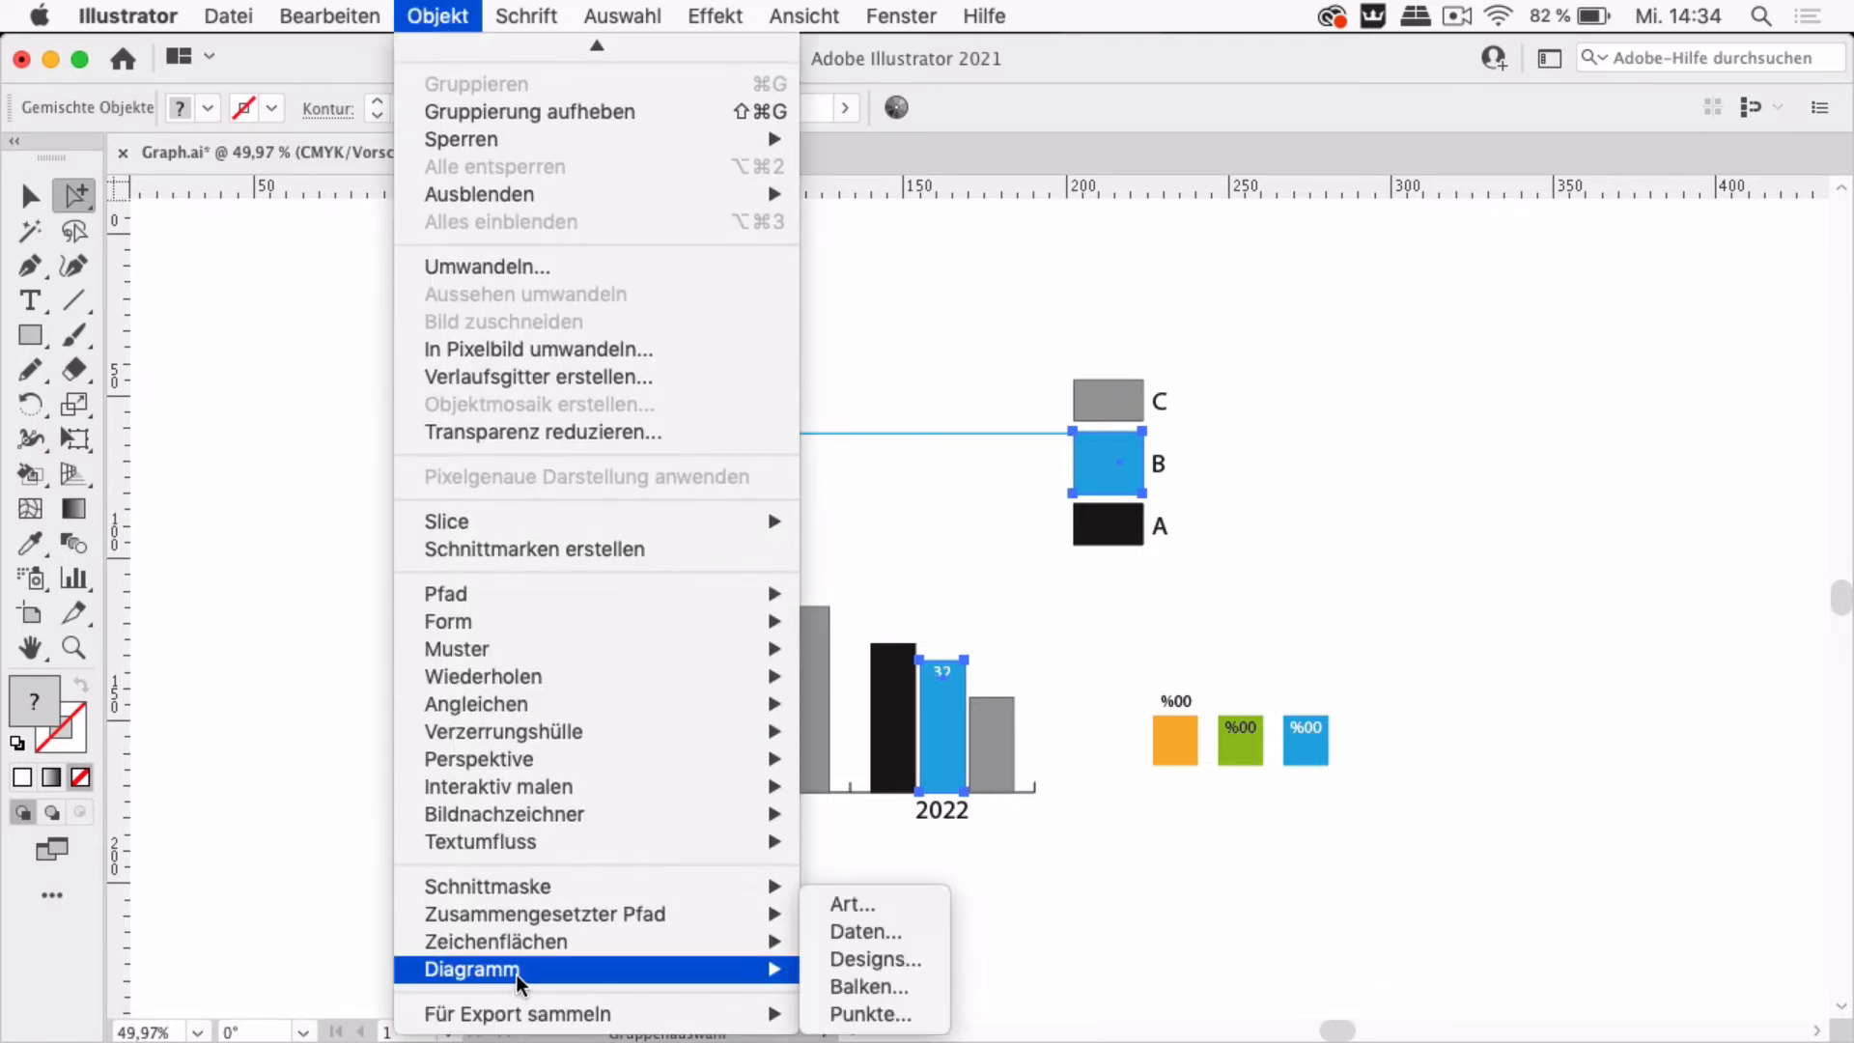
left_click(861, 991)
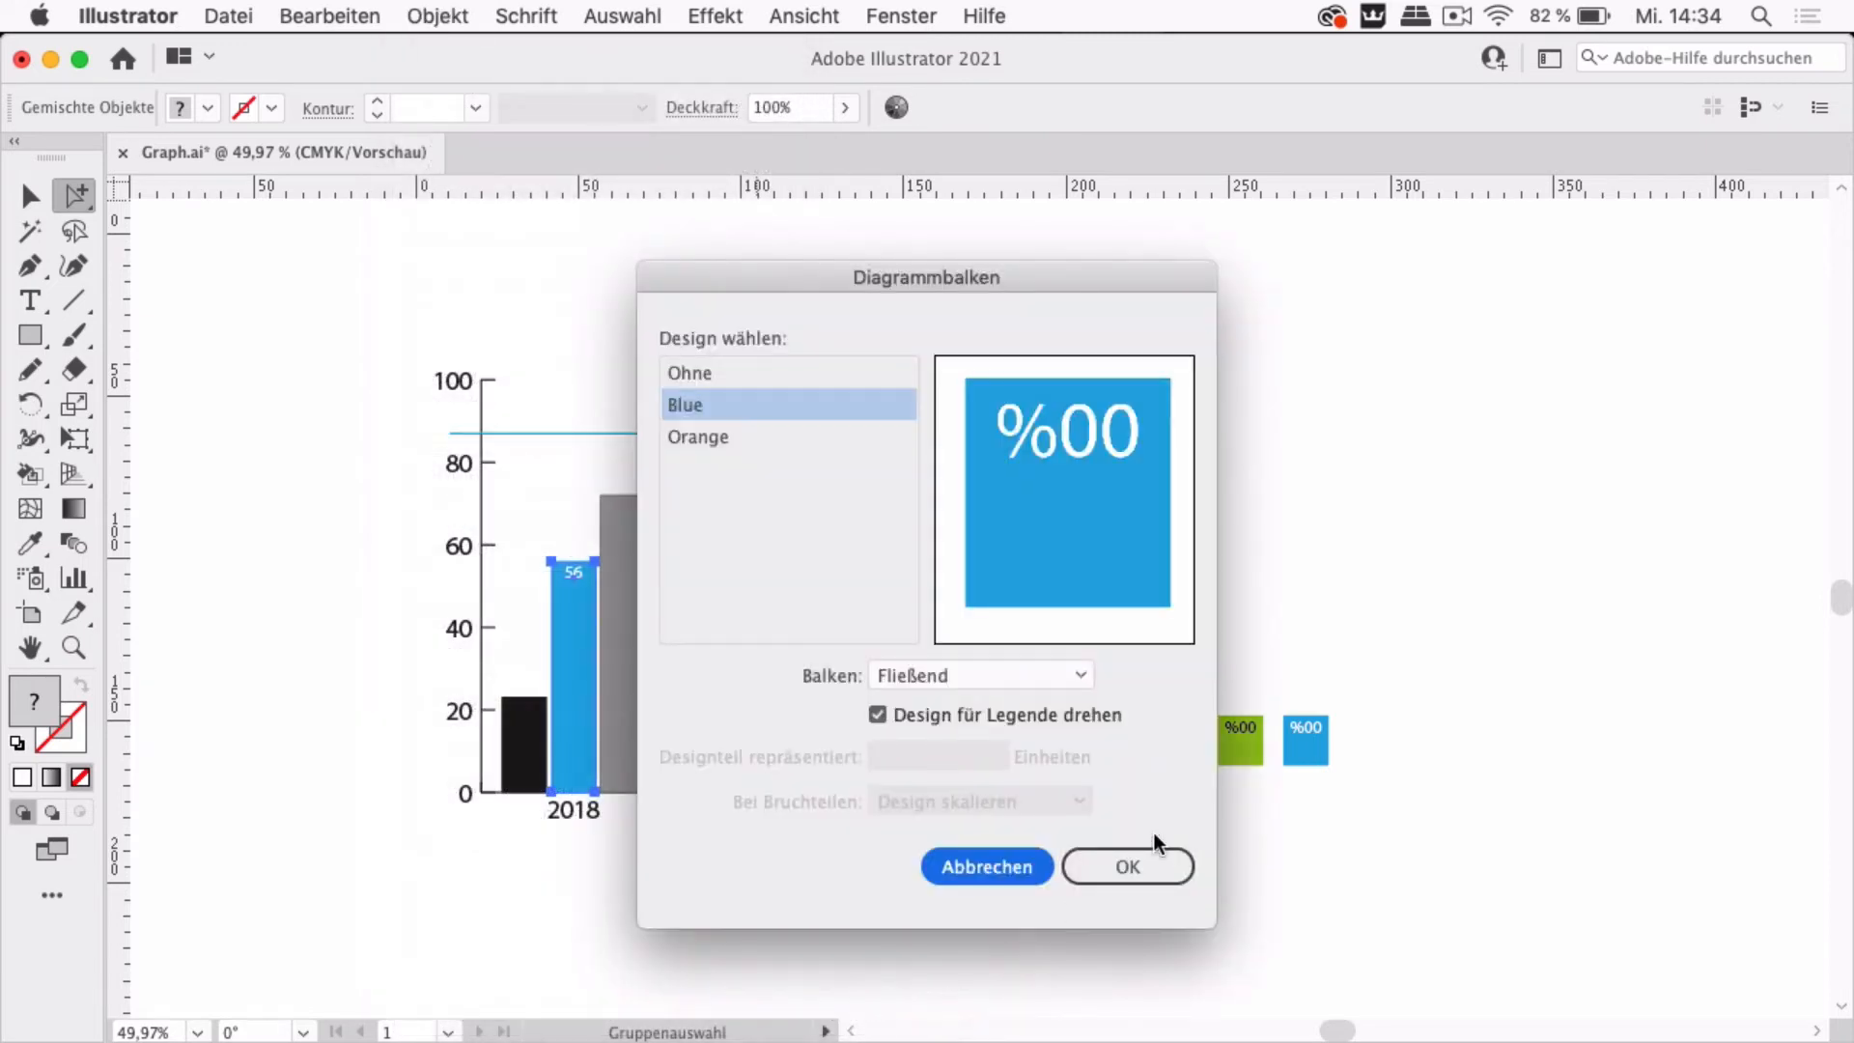
left_click(751, 446)
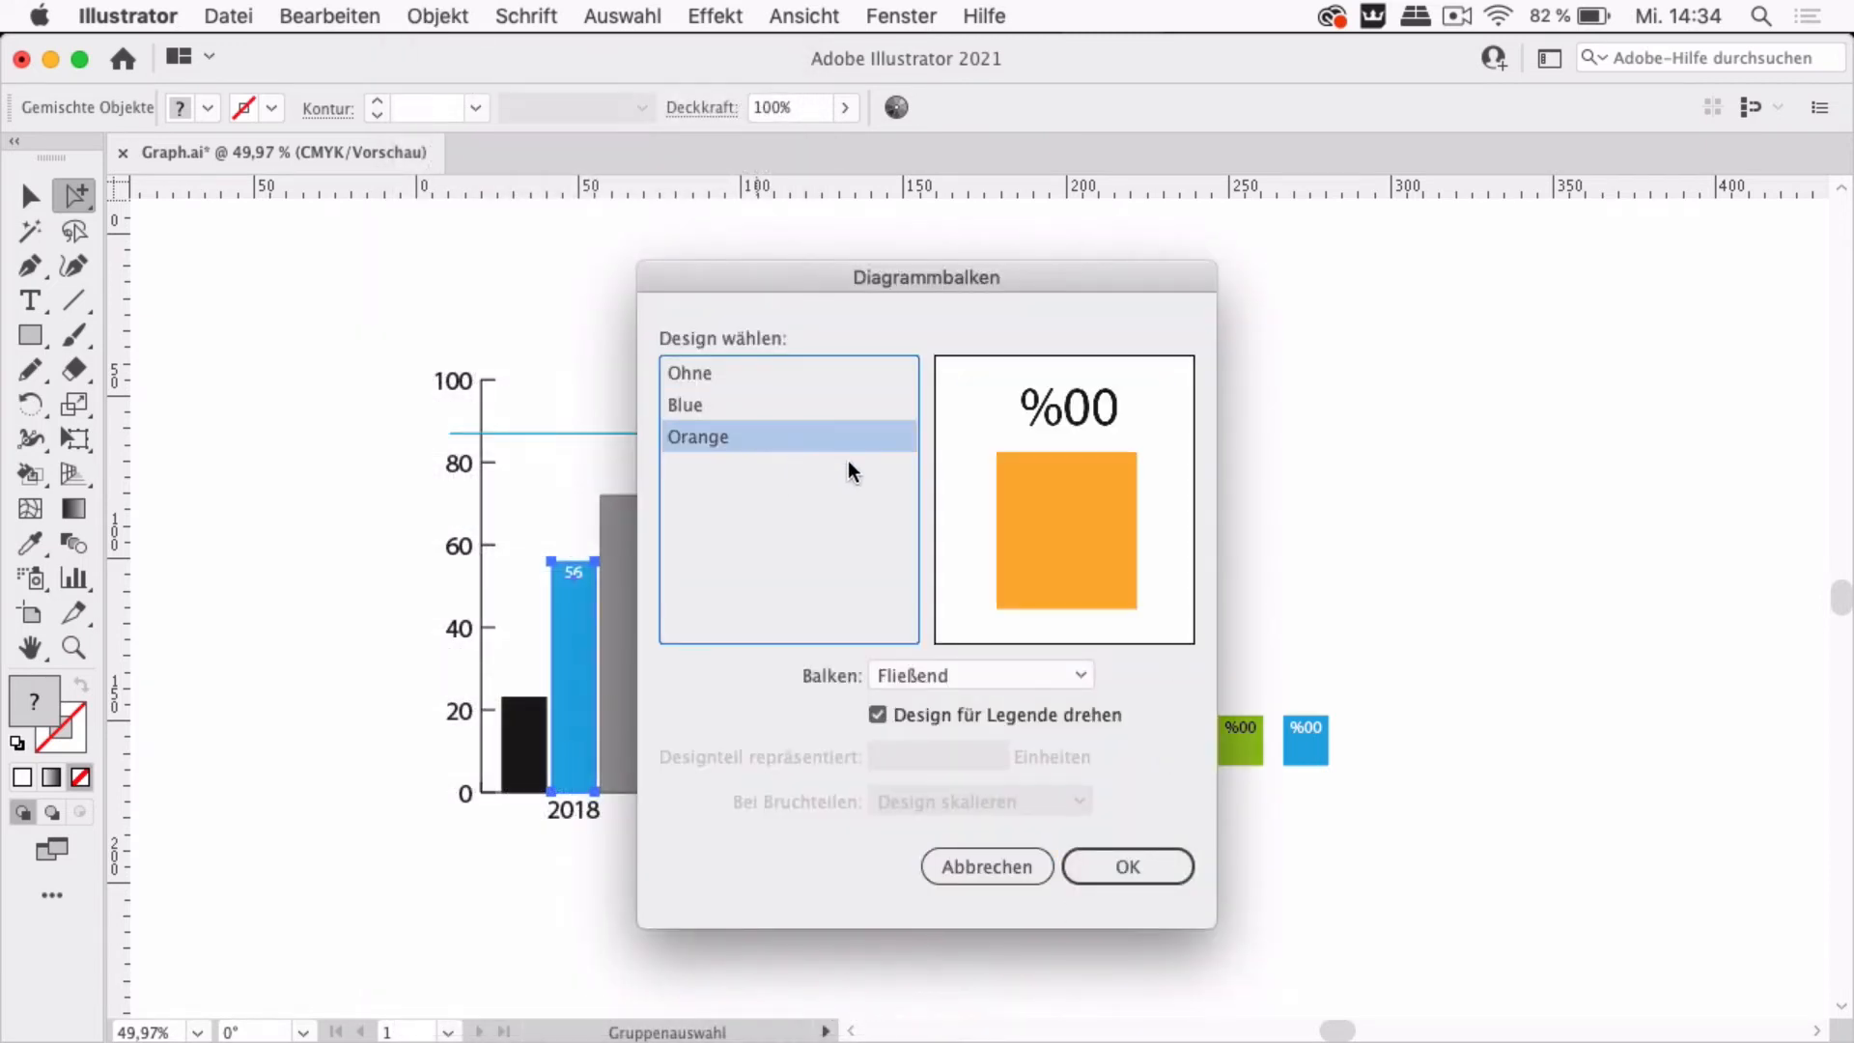
left_click(1001, 682)
left_click(948, 802)
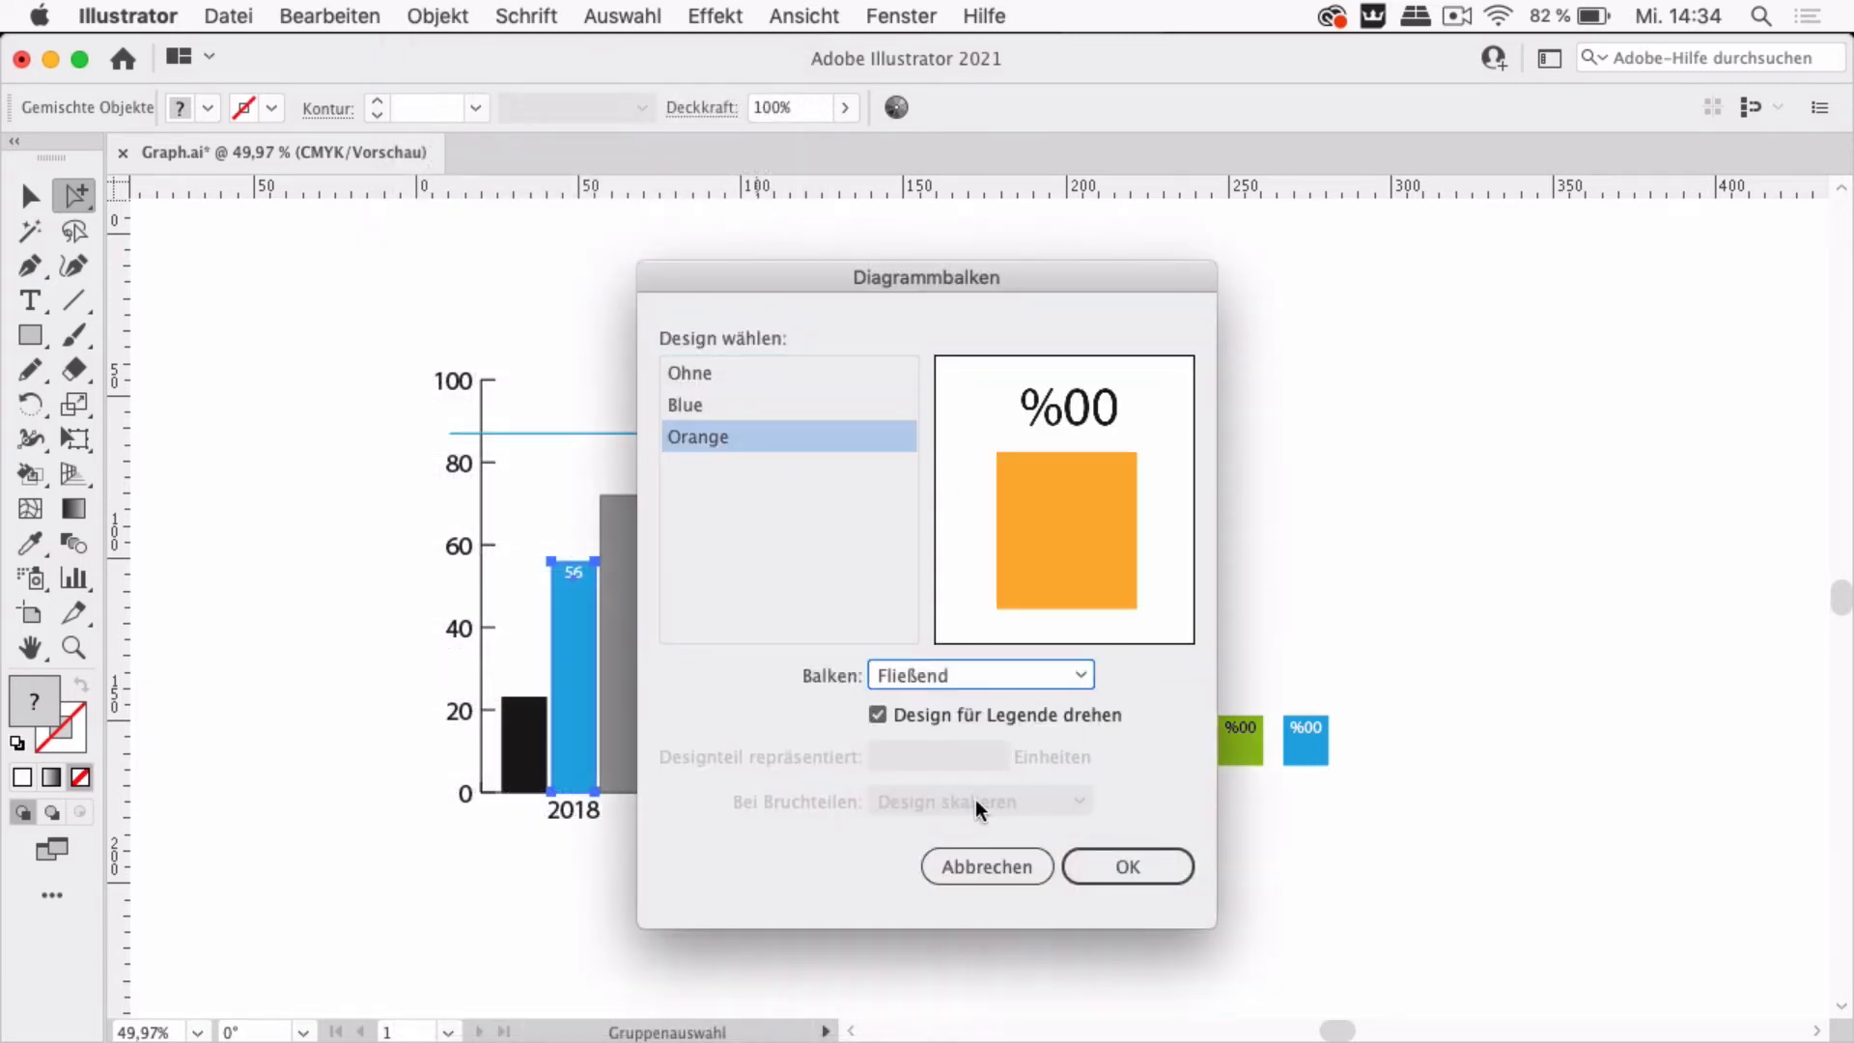
left_click(1162, 874)
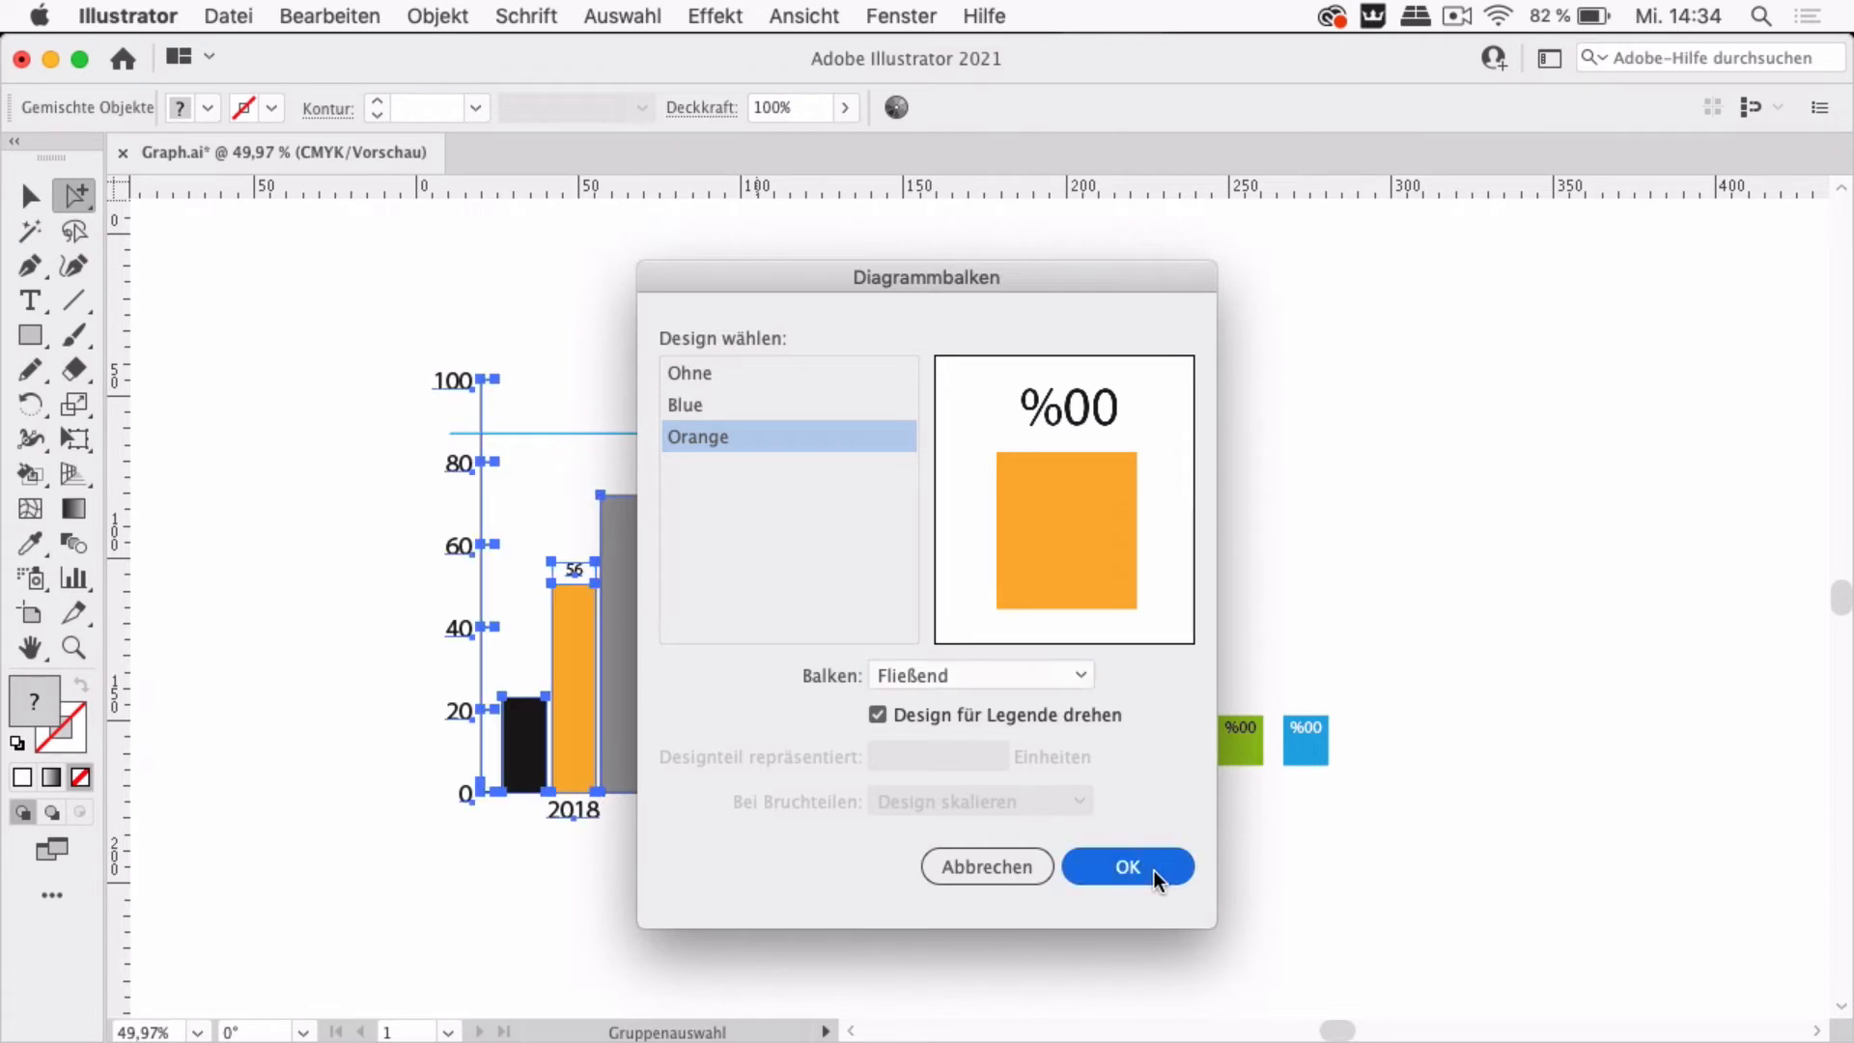
Examine the chart's orange B bars and the orange design square with its label up close
scroll(817, 545, "up", 5)
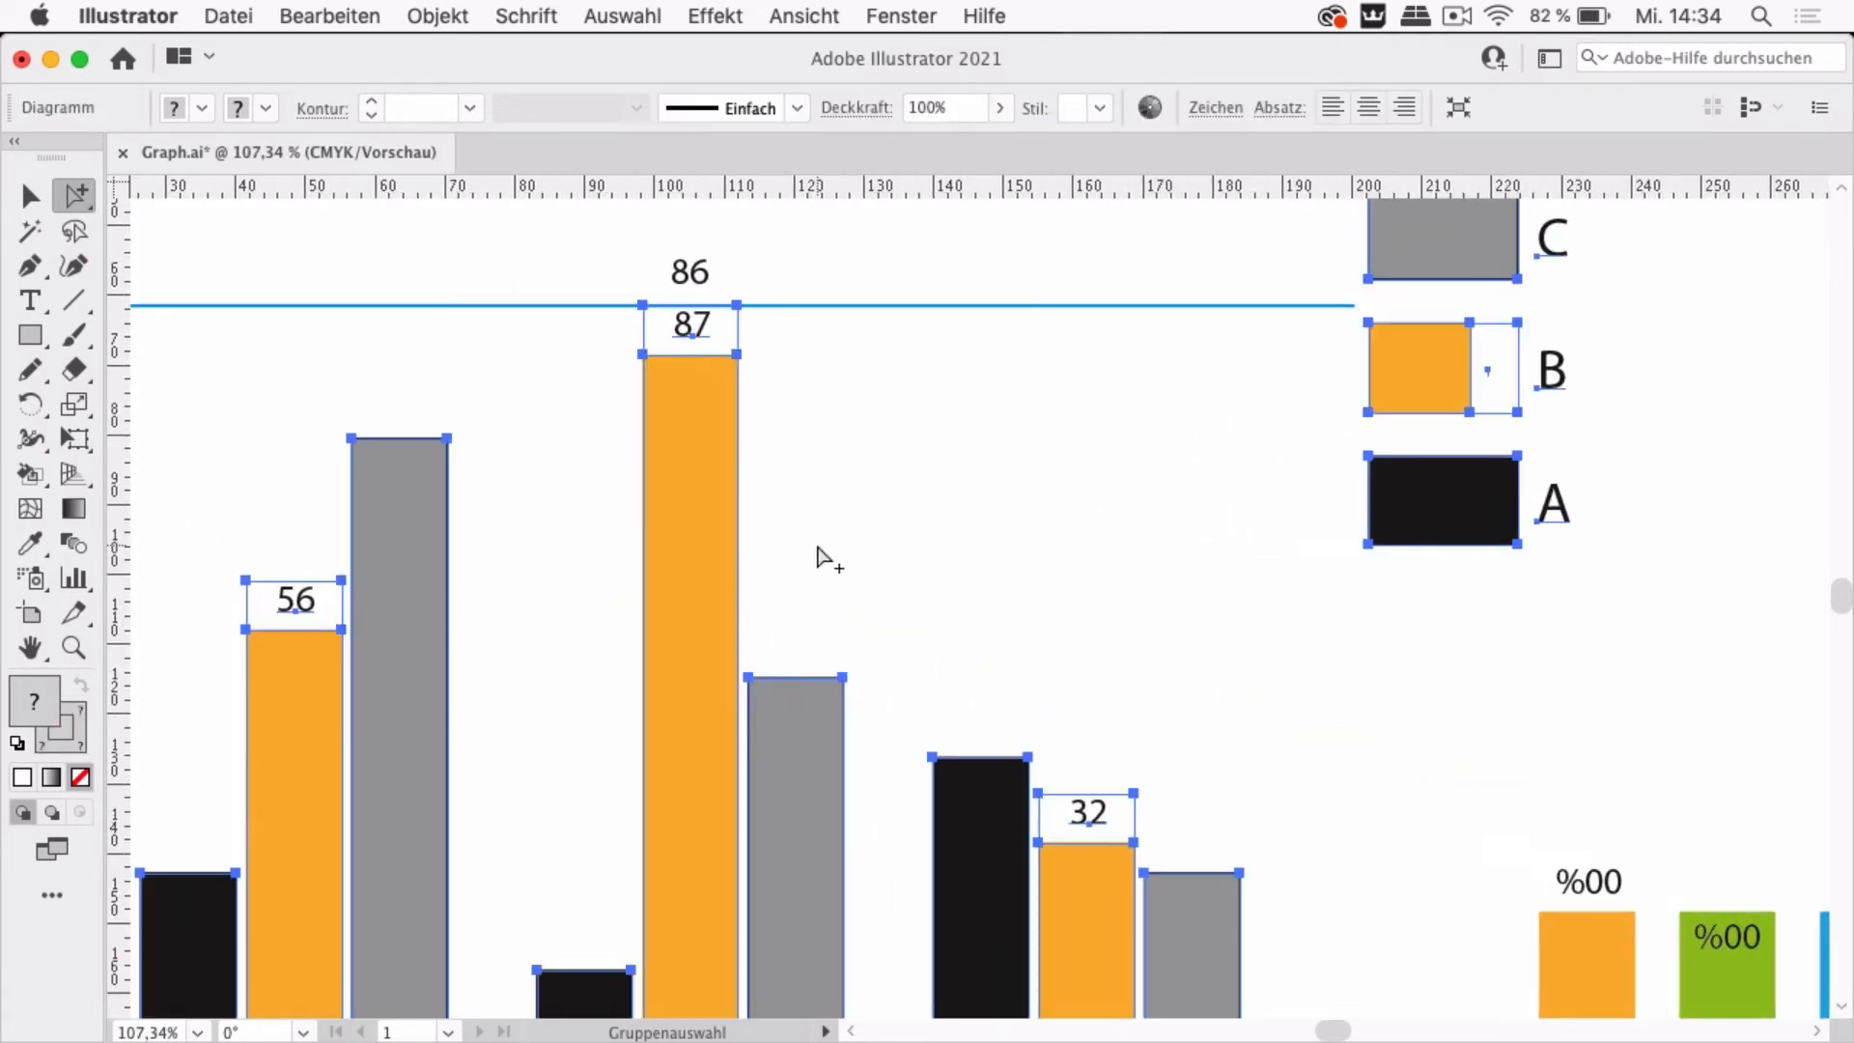
scroll(817, 545, "up", 2)
scroll(817, 545, "left", 1)
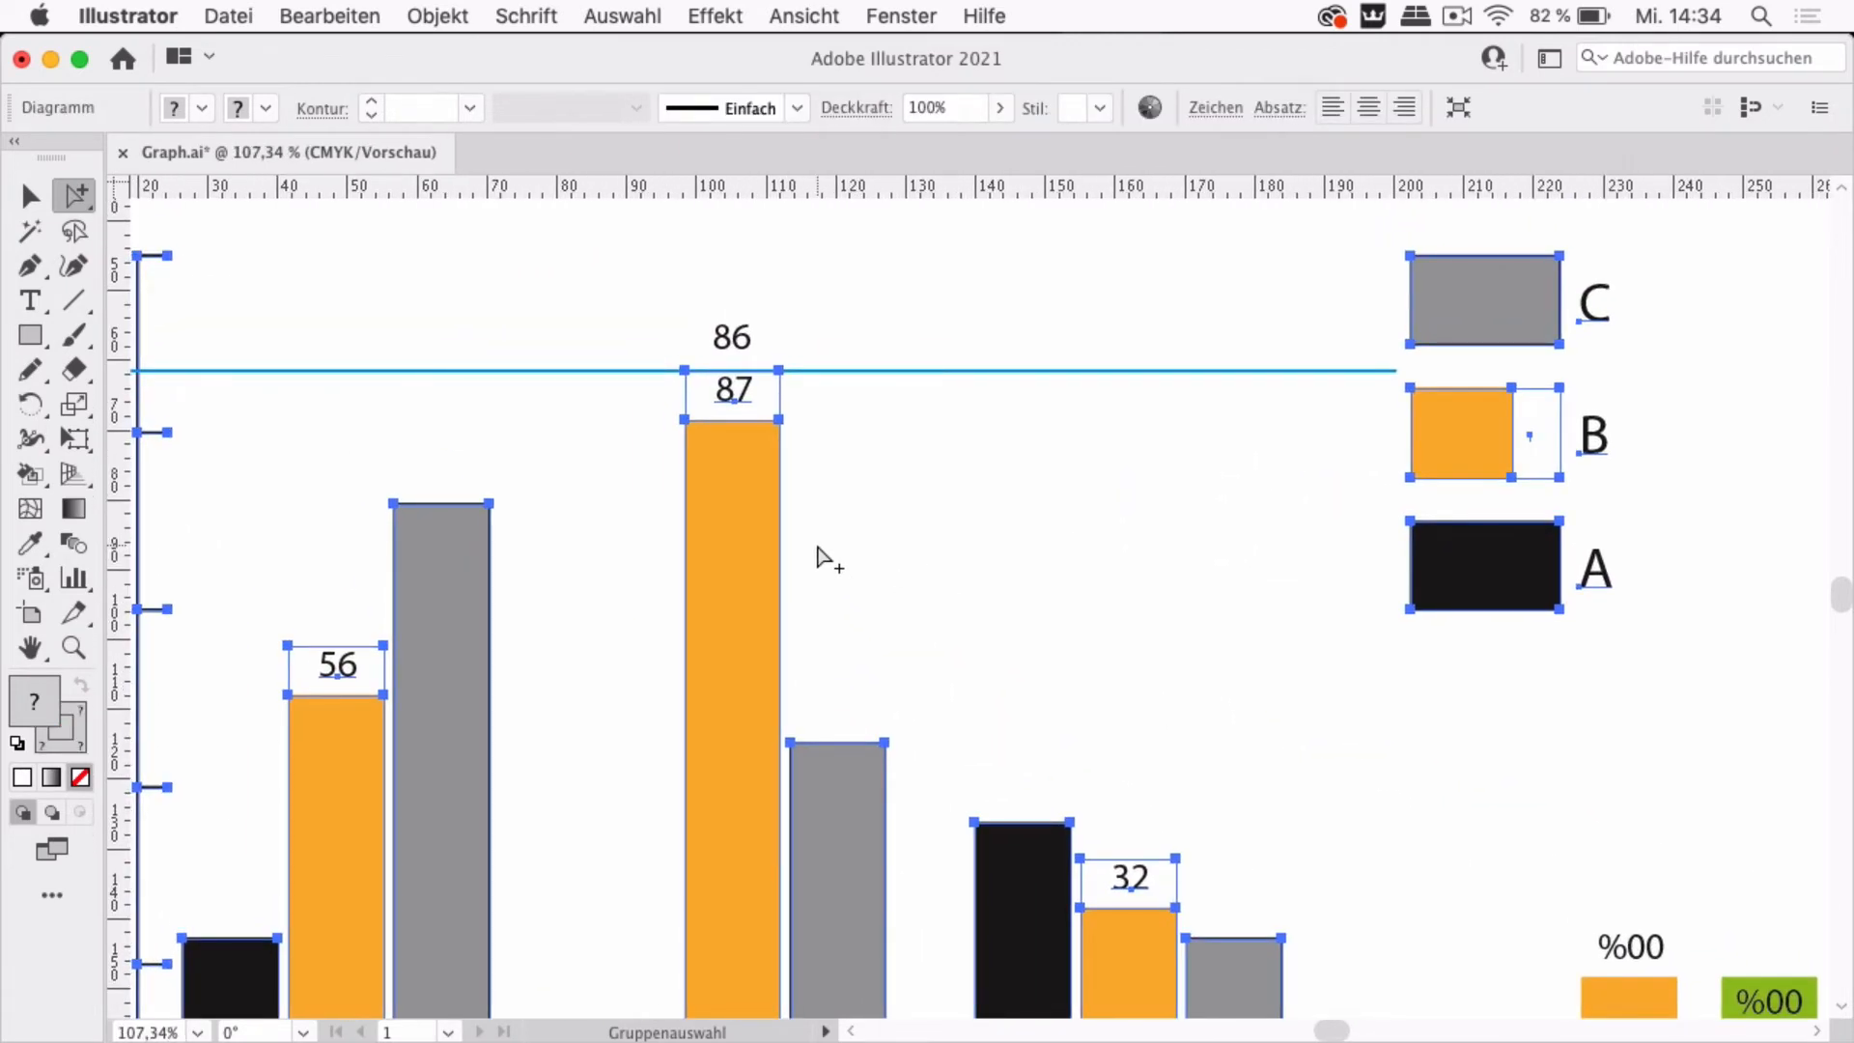
left_click(836, 430)
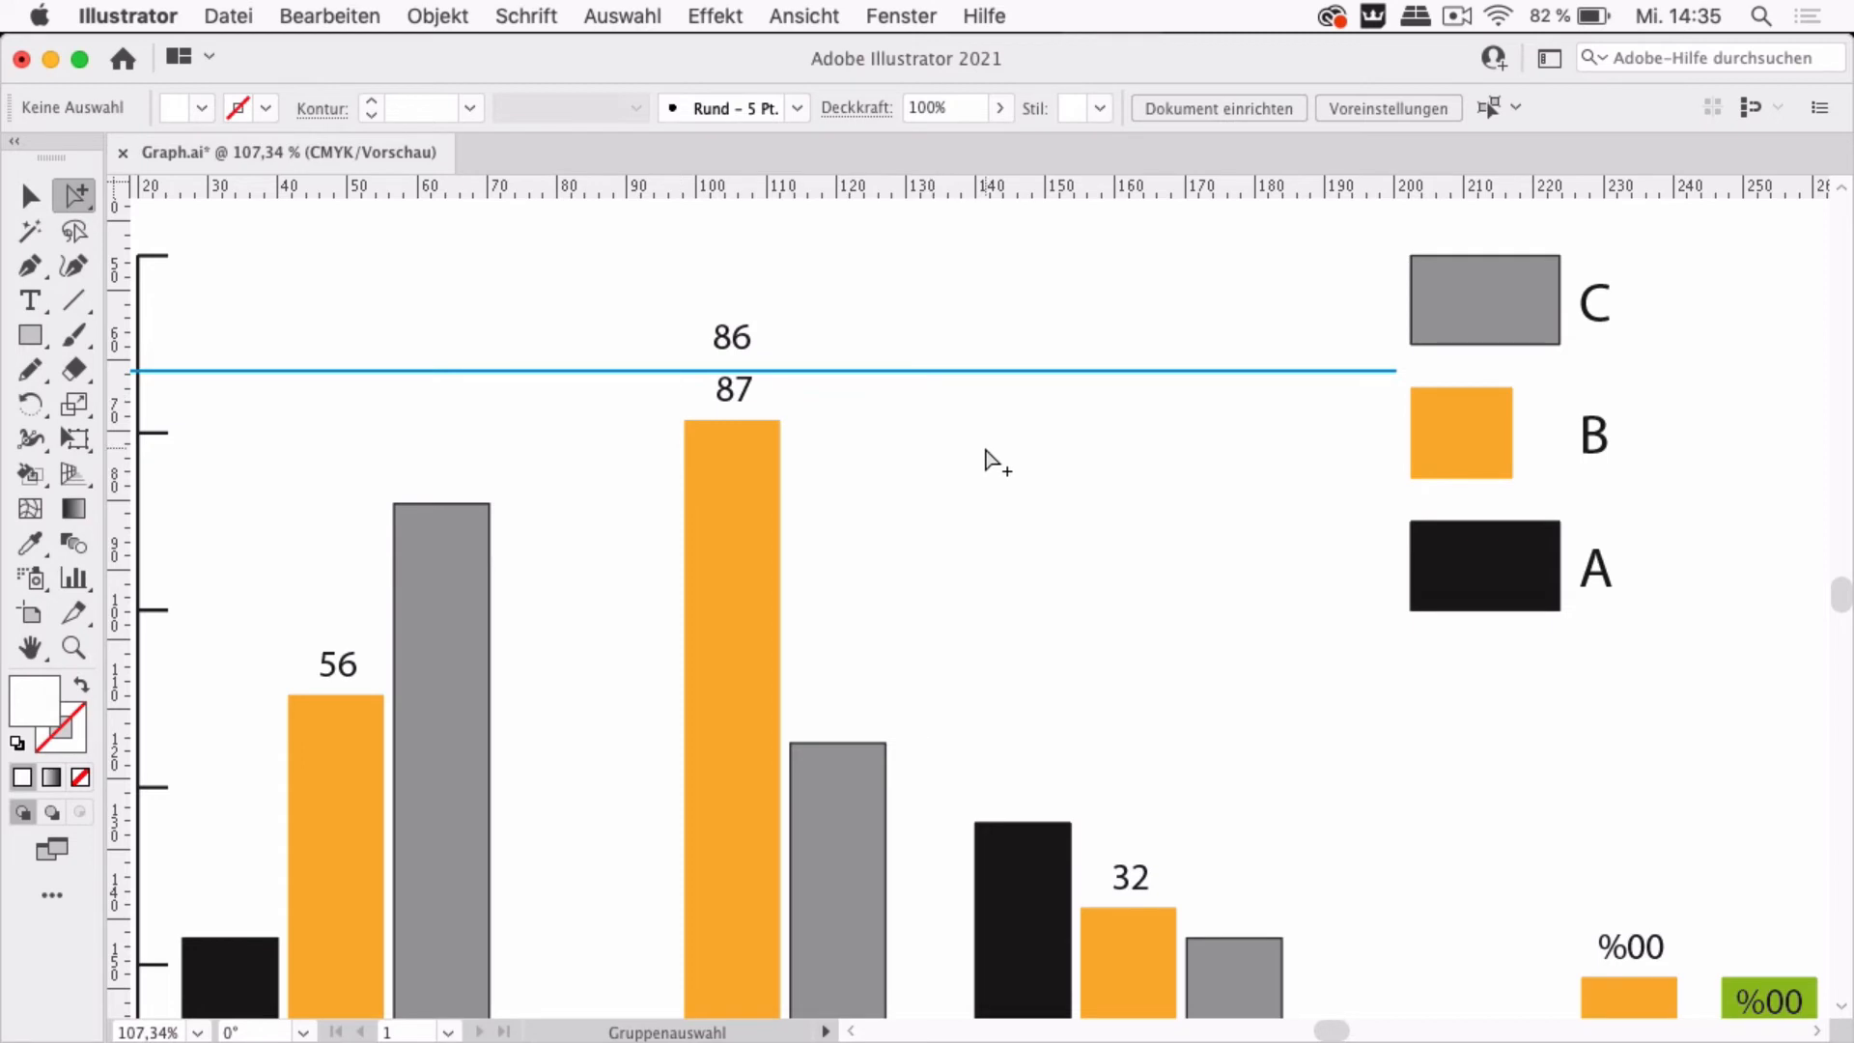
scroll(961, 471, "down", 3)
scroll(961, 470, "down", 2)
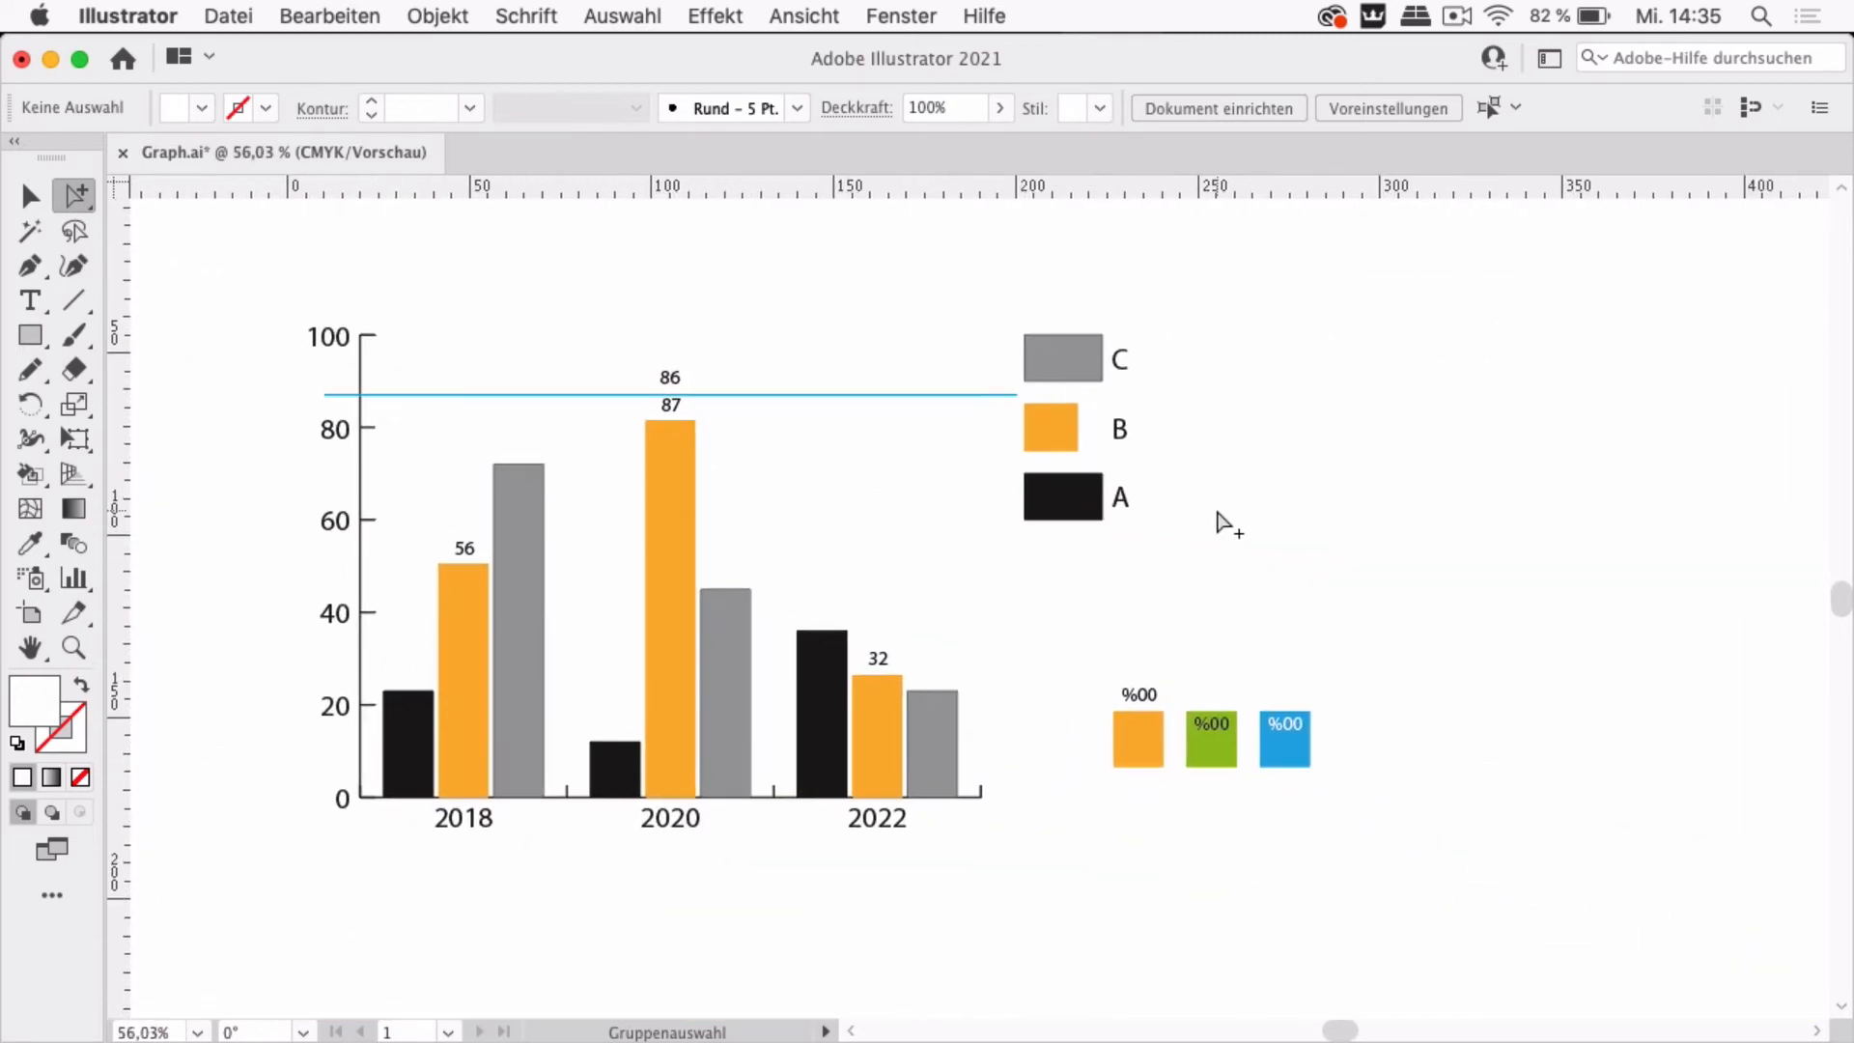
scroll(1327, 615, "up", 4)
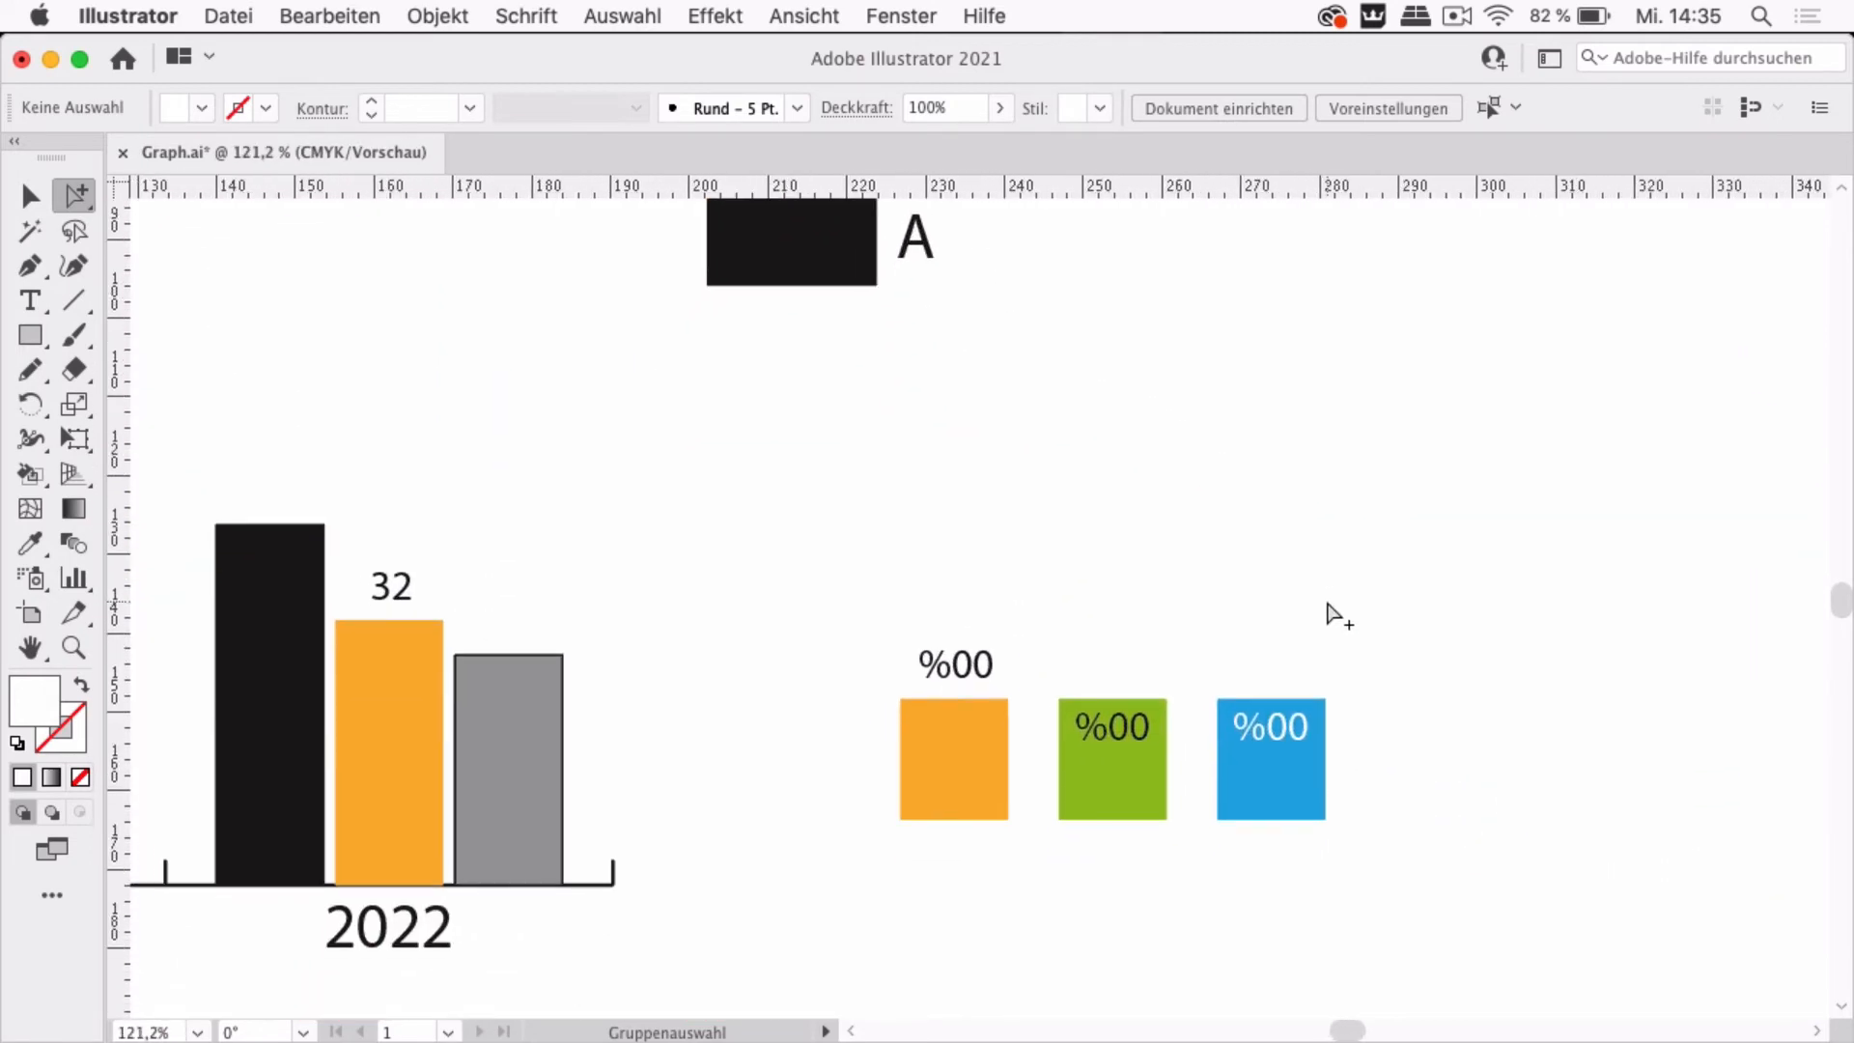
scroll(778, 627, "left", 5)
scroll(778, 628, "up", 1)
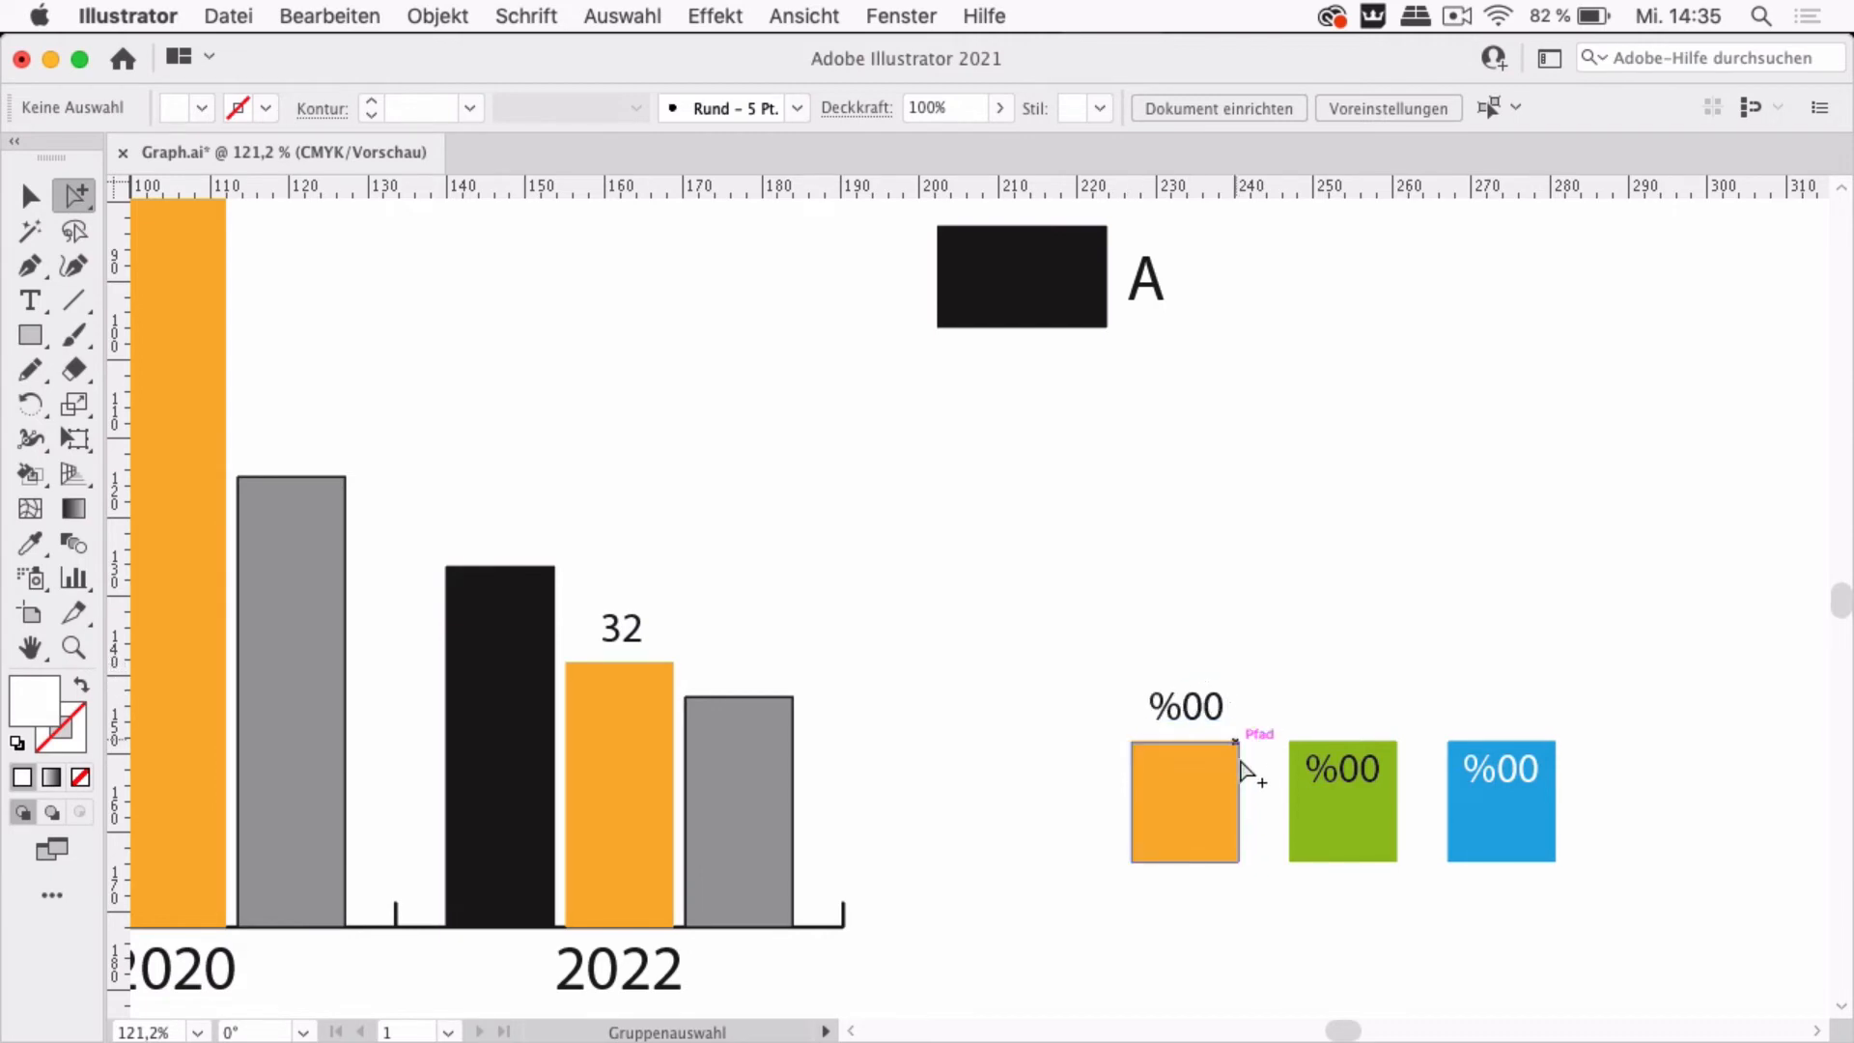
left_click(1202, 715)
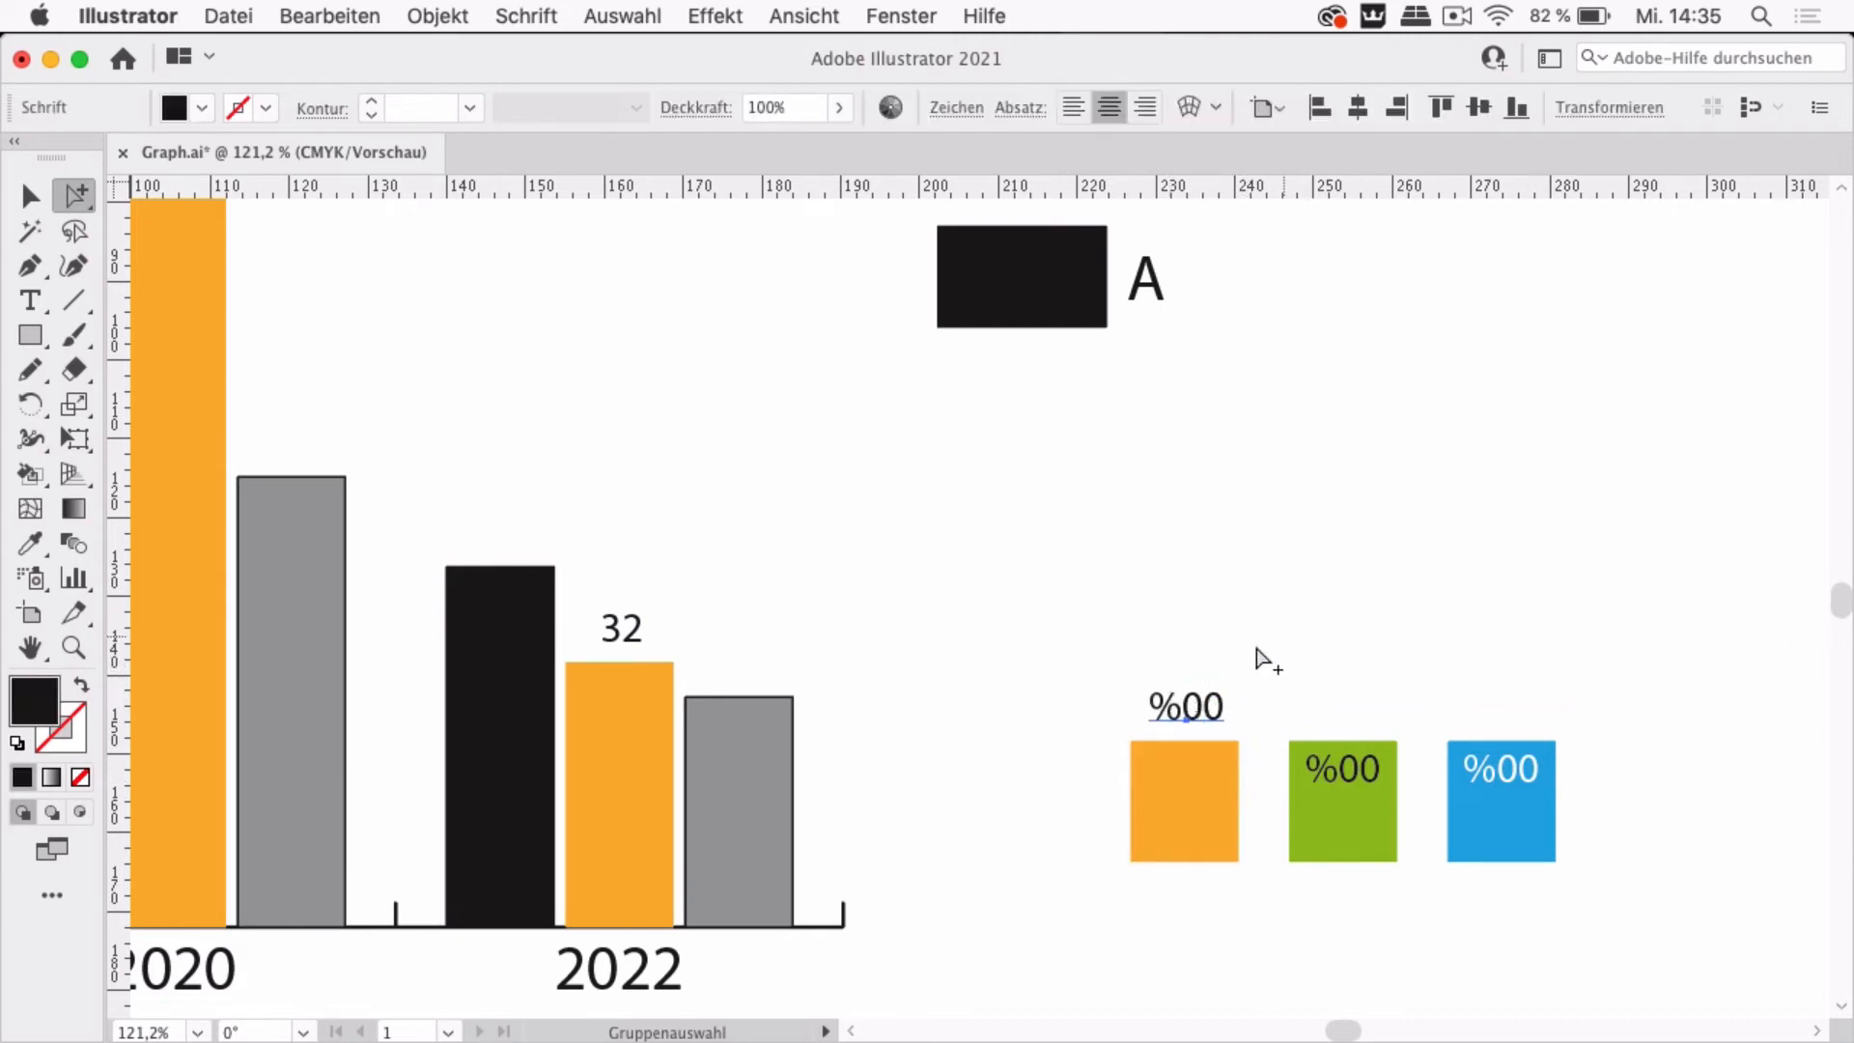
left_click(1236, 667)
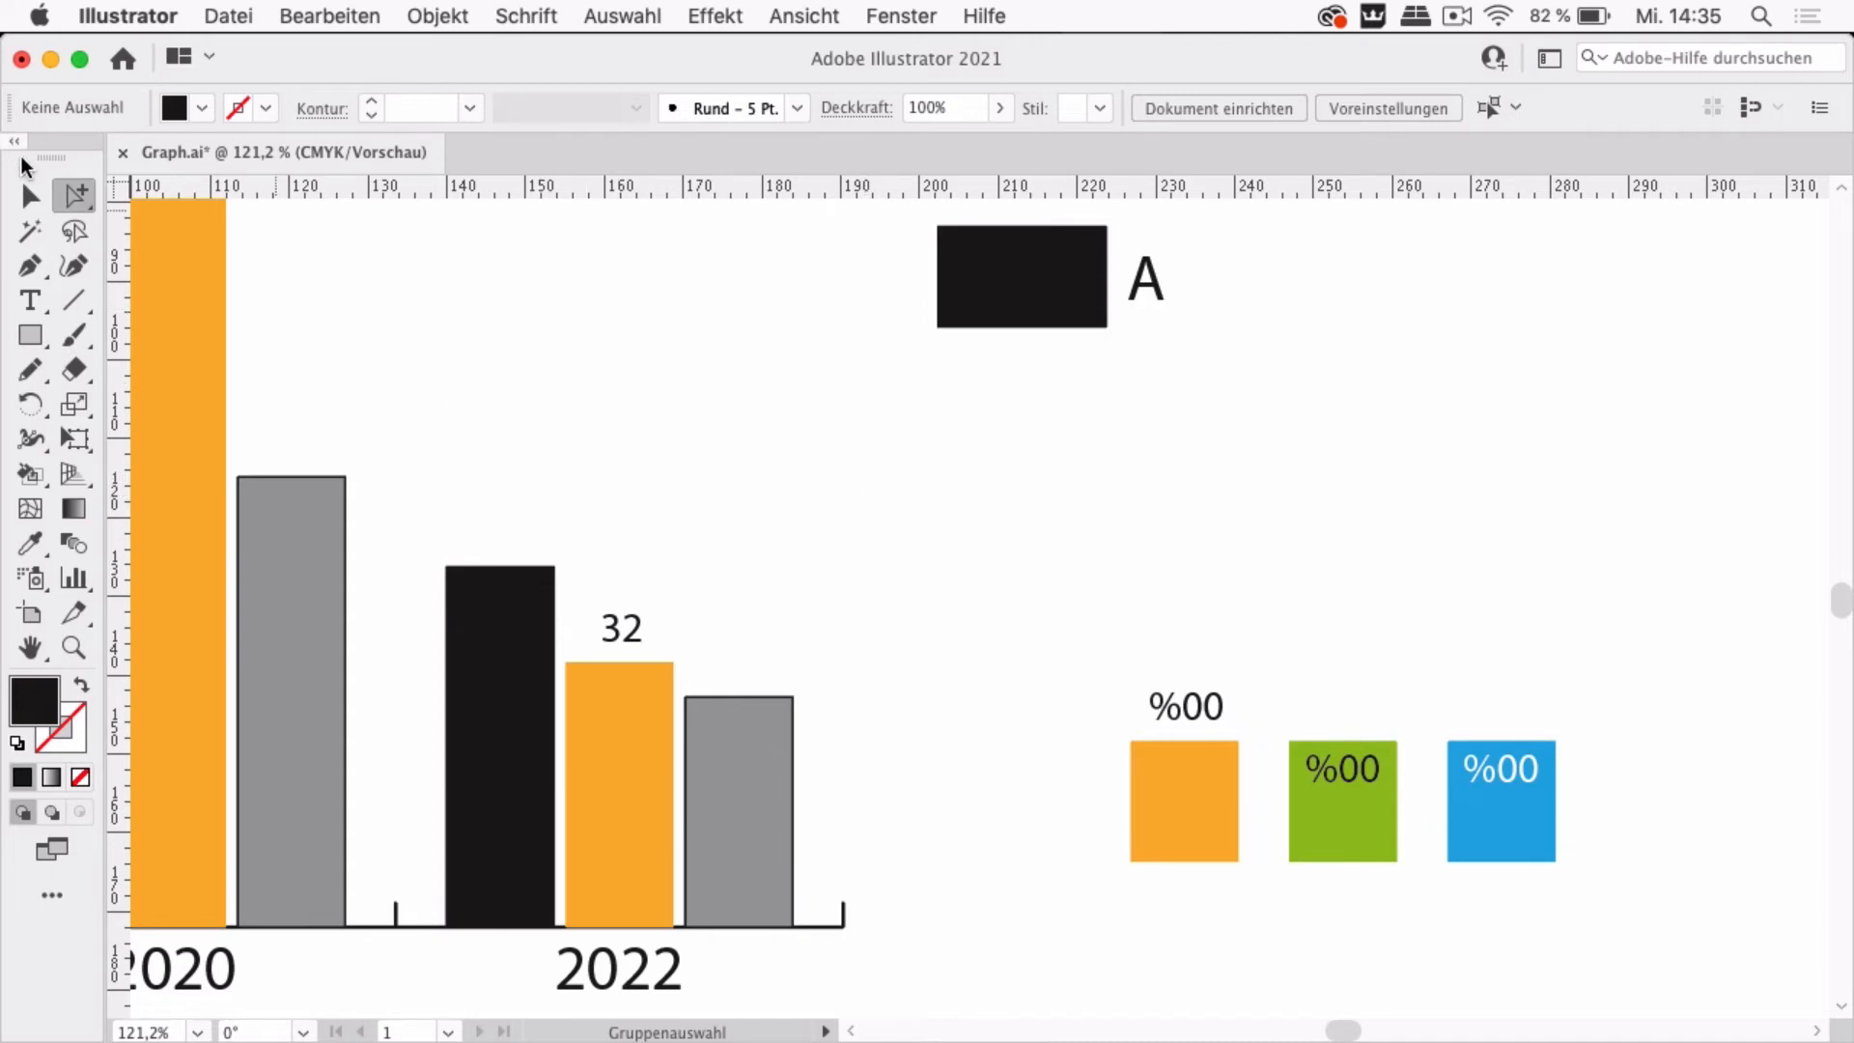
Set the fill of the orange design square to none
left_click(1209, 842)
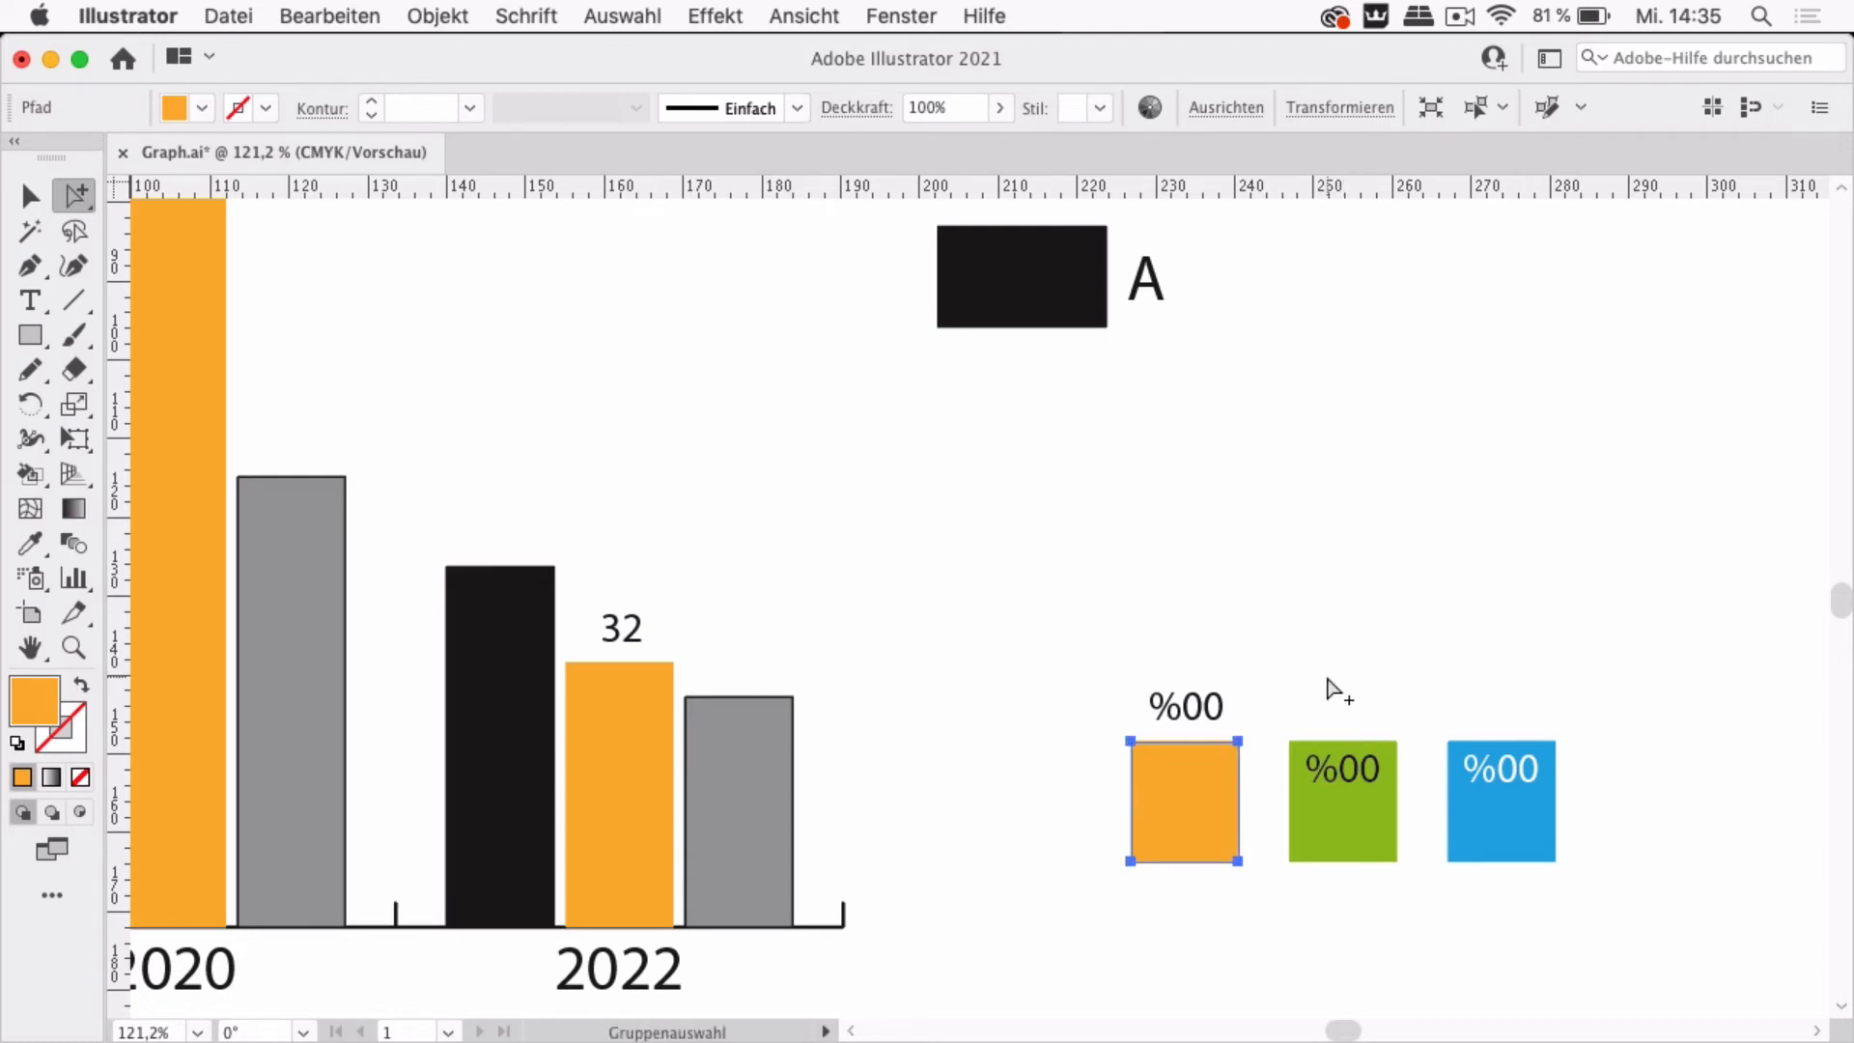
left_click(340, 13)
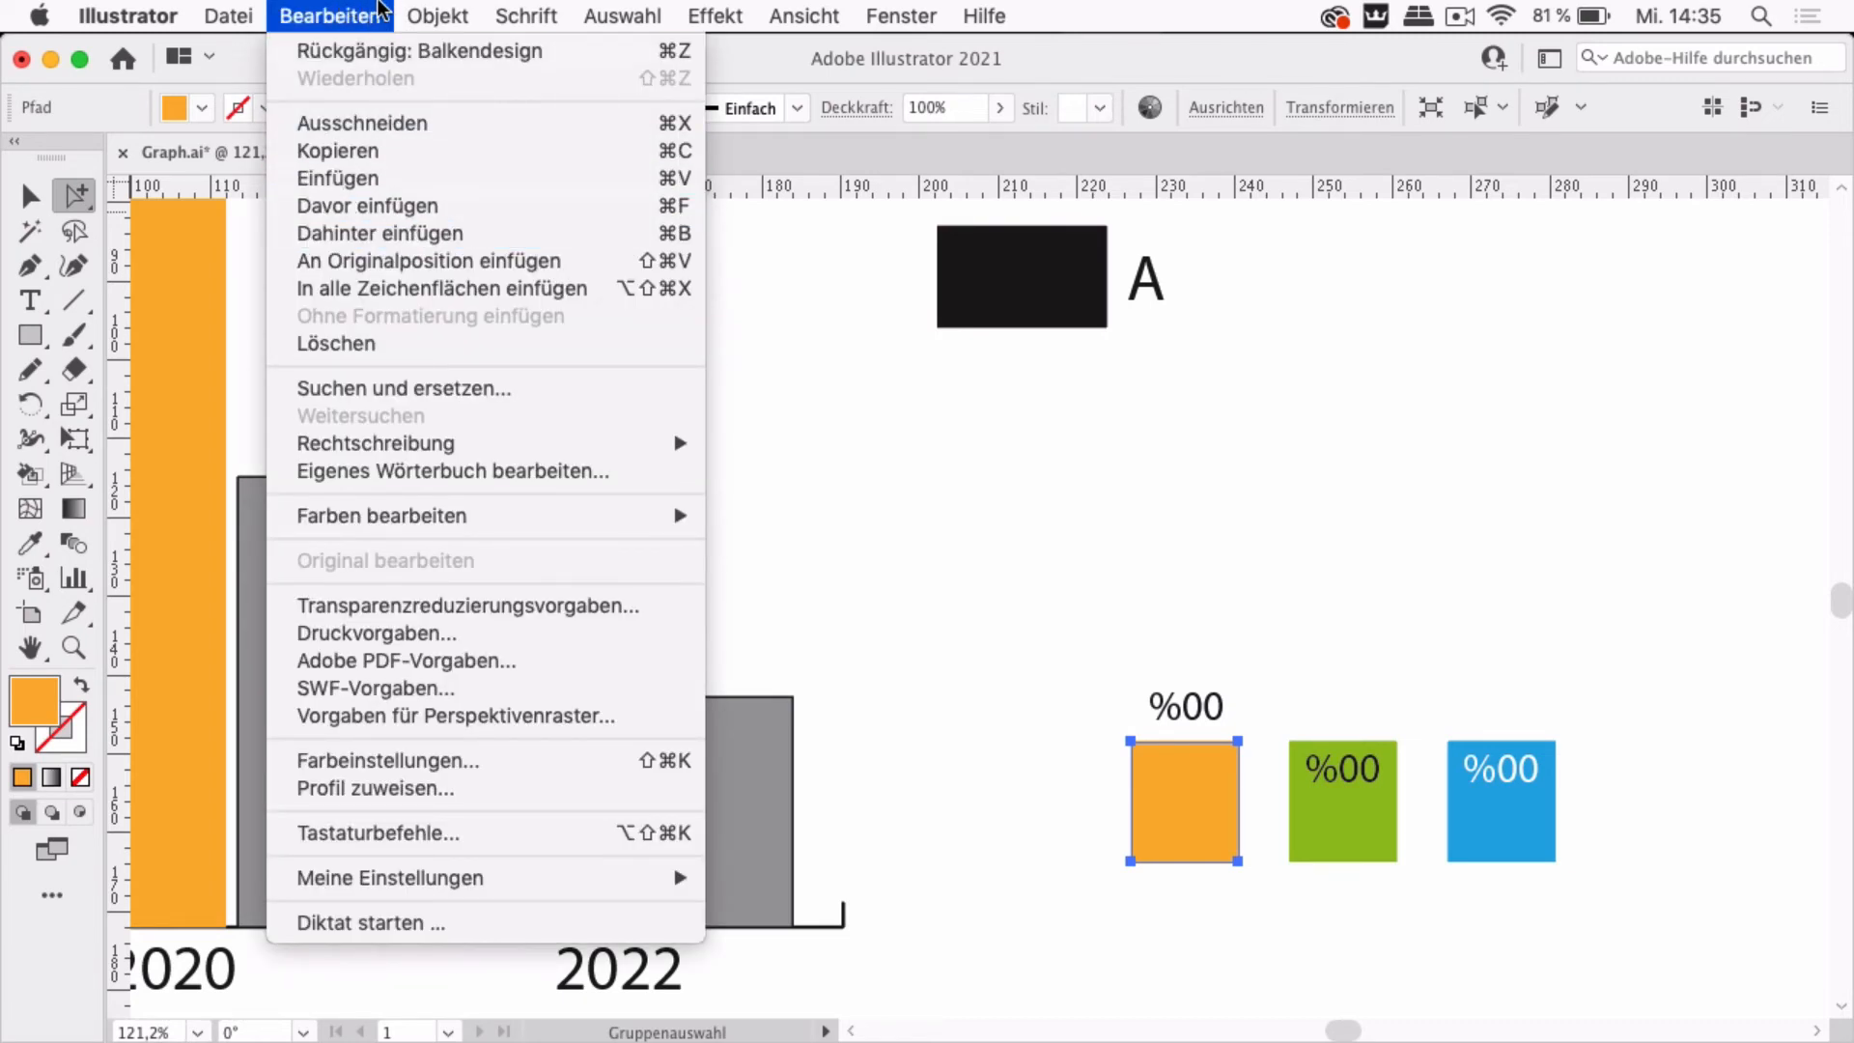
left_click(382, 14)
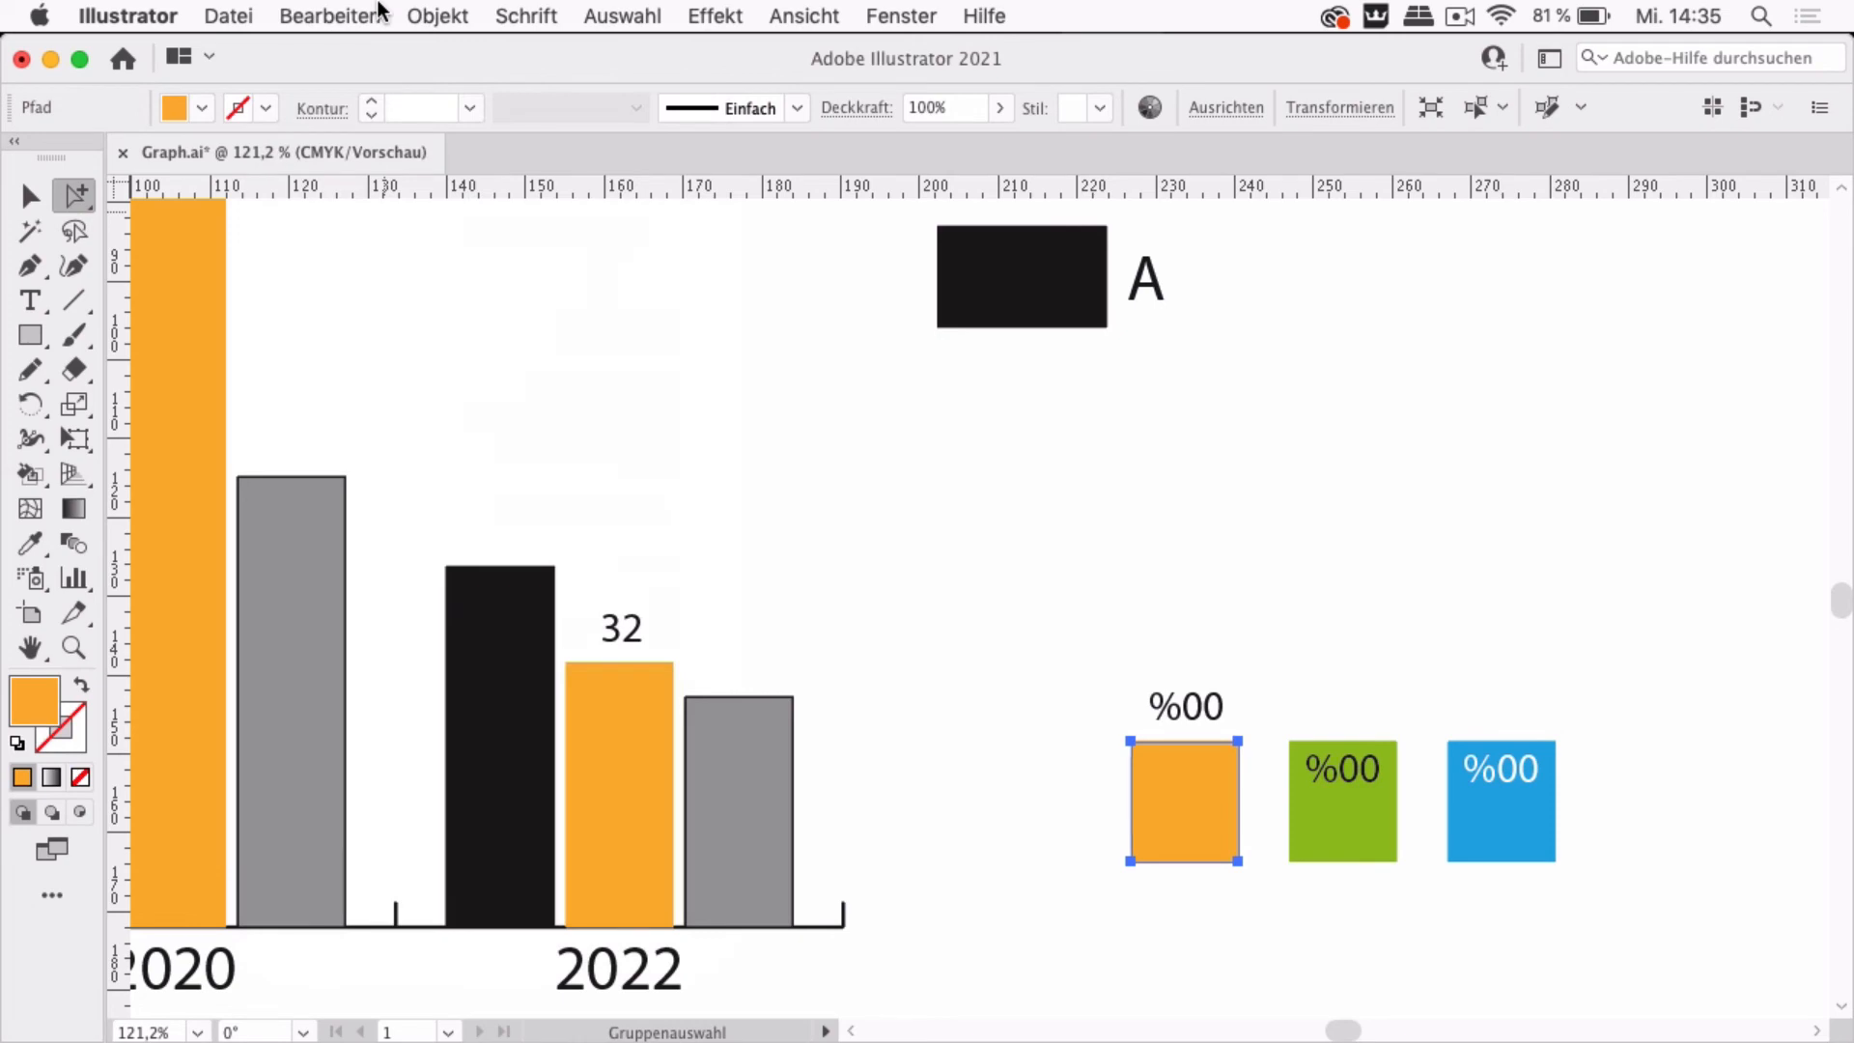
left_click(203, 110)
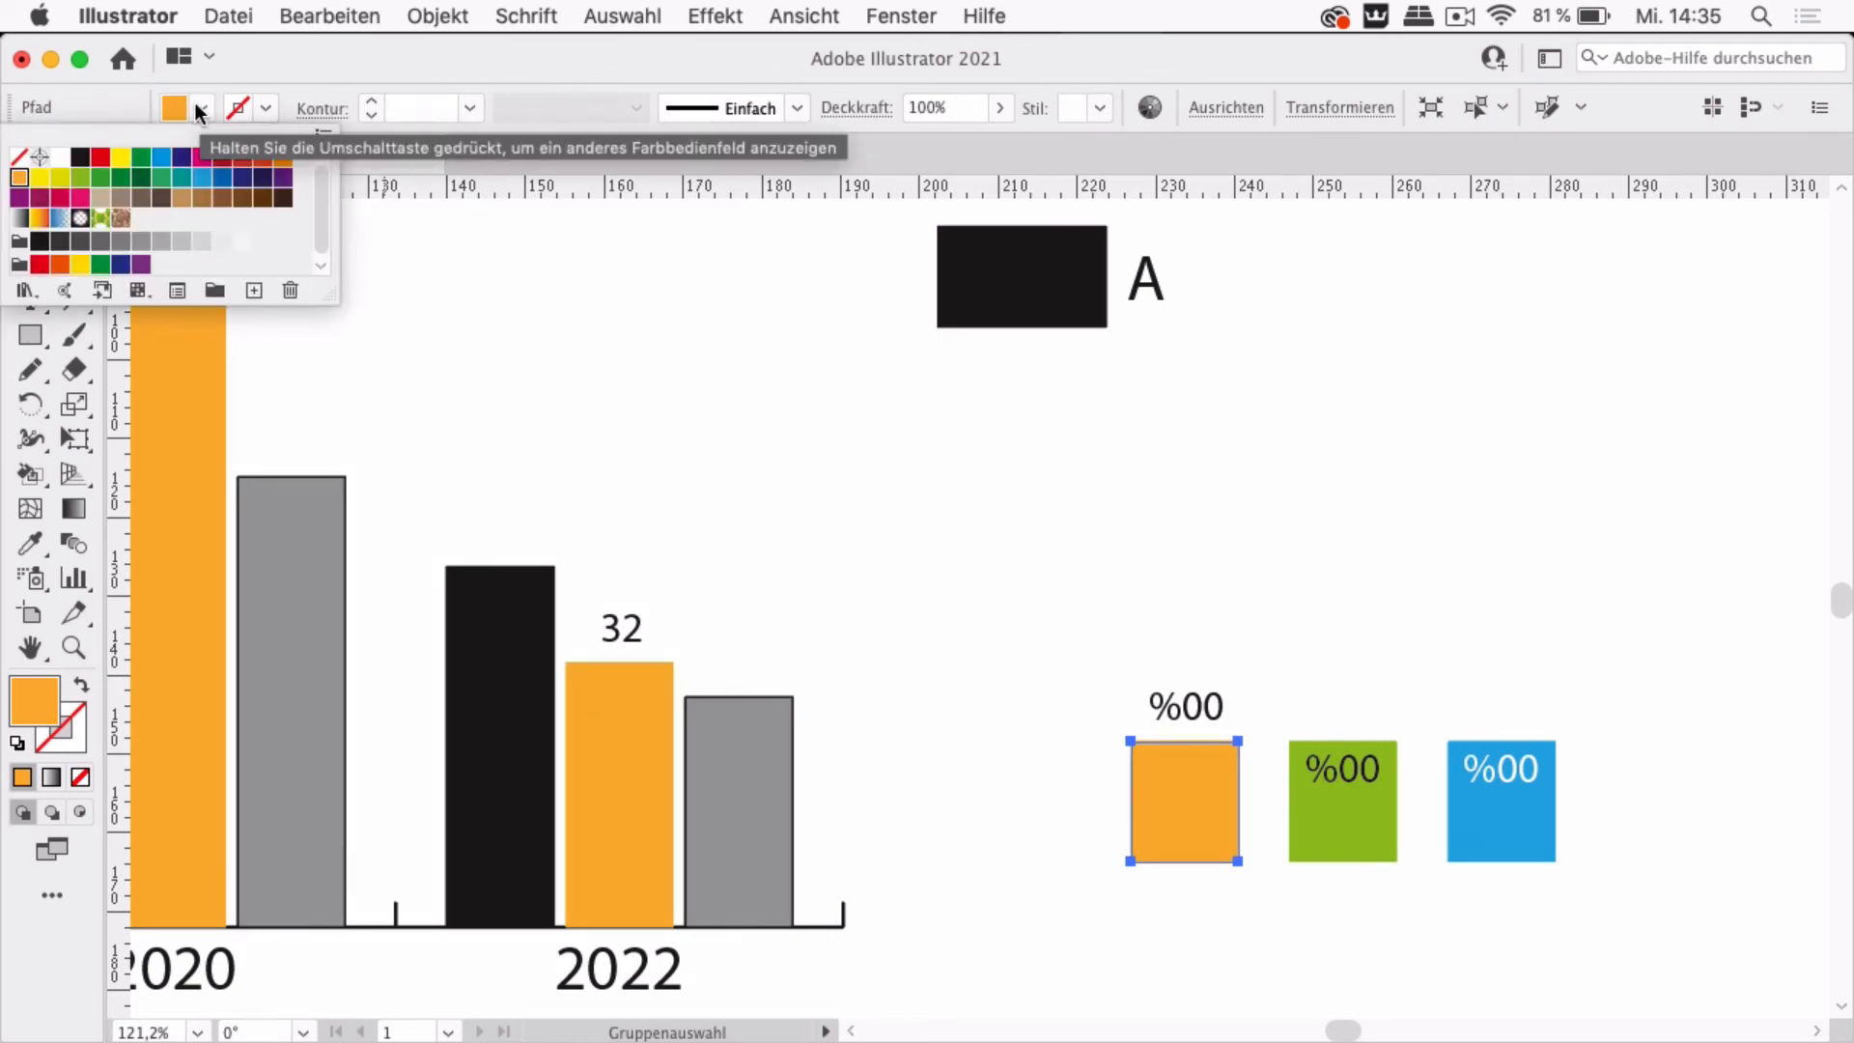
left_click(18, 156)
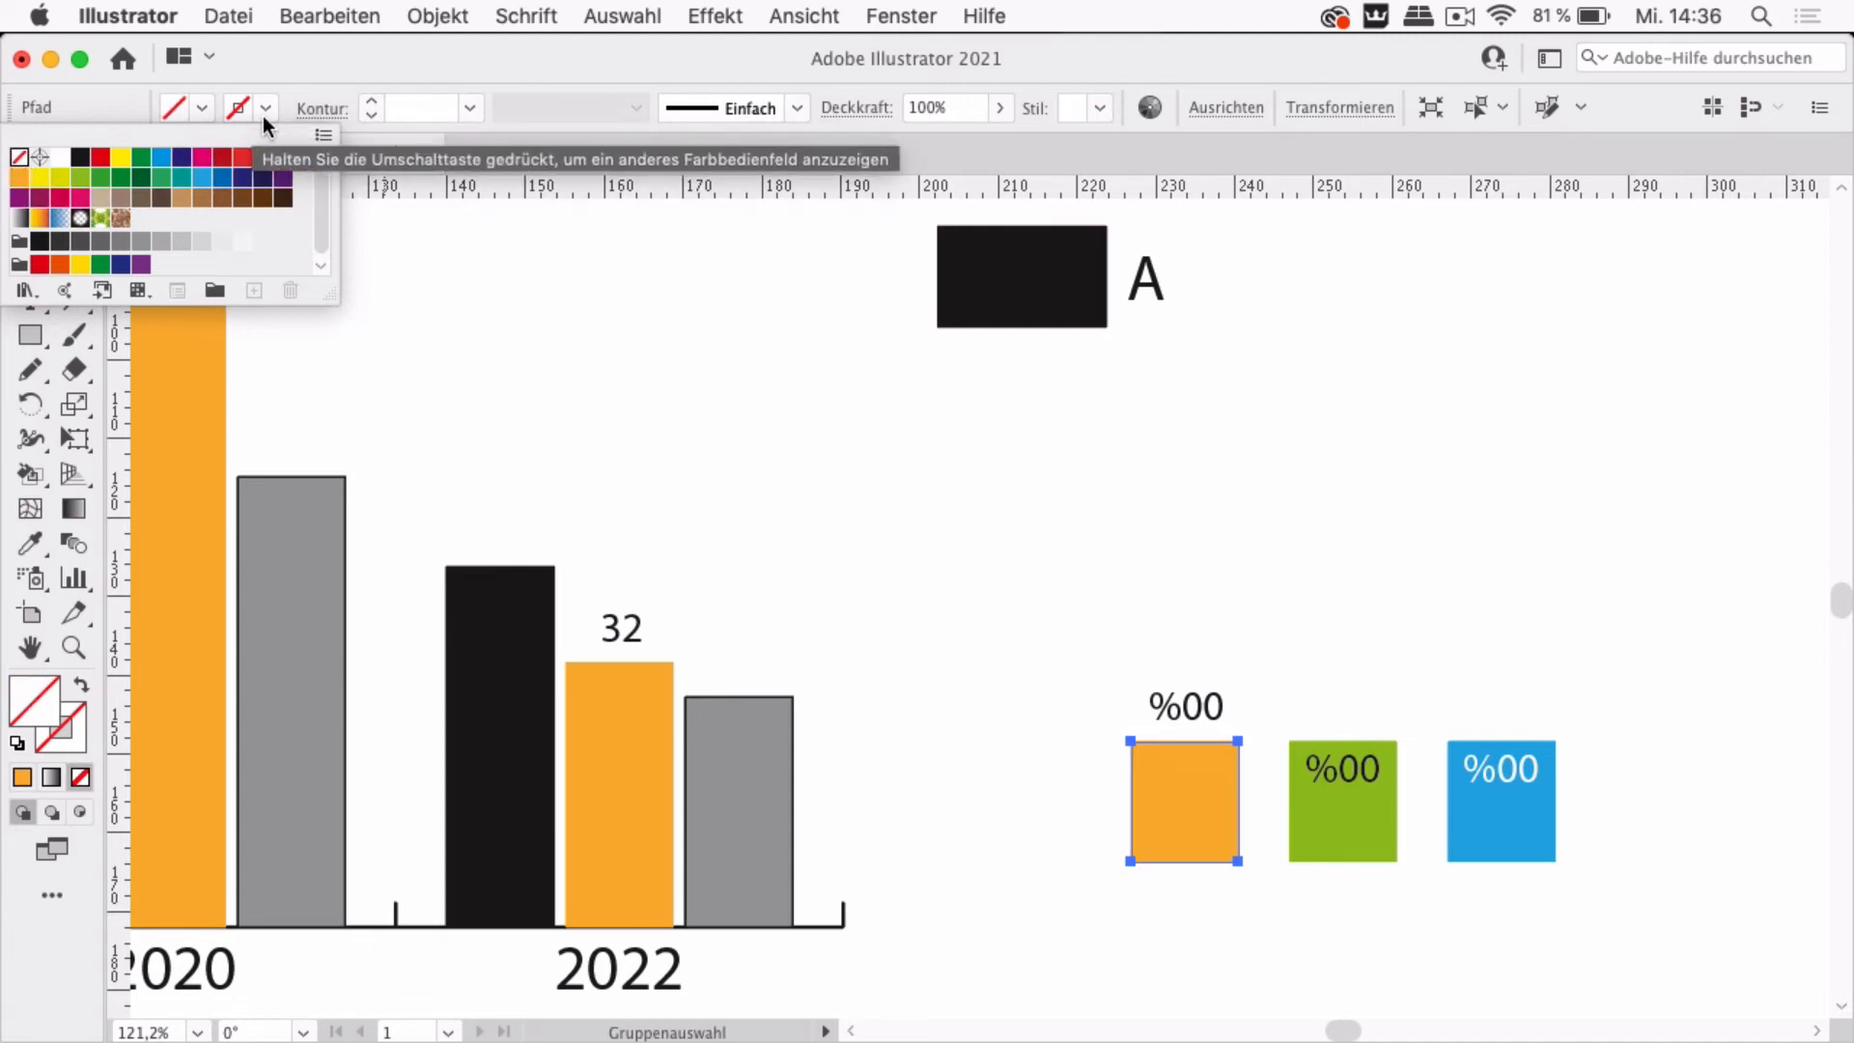
left_click(1222, 541)
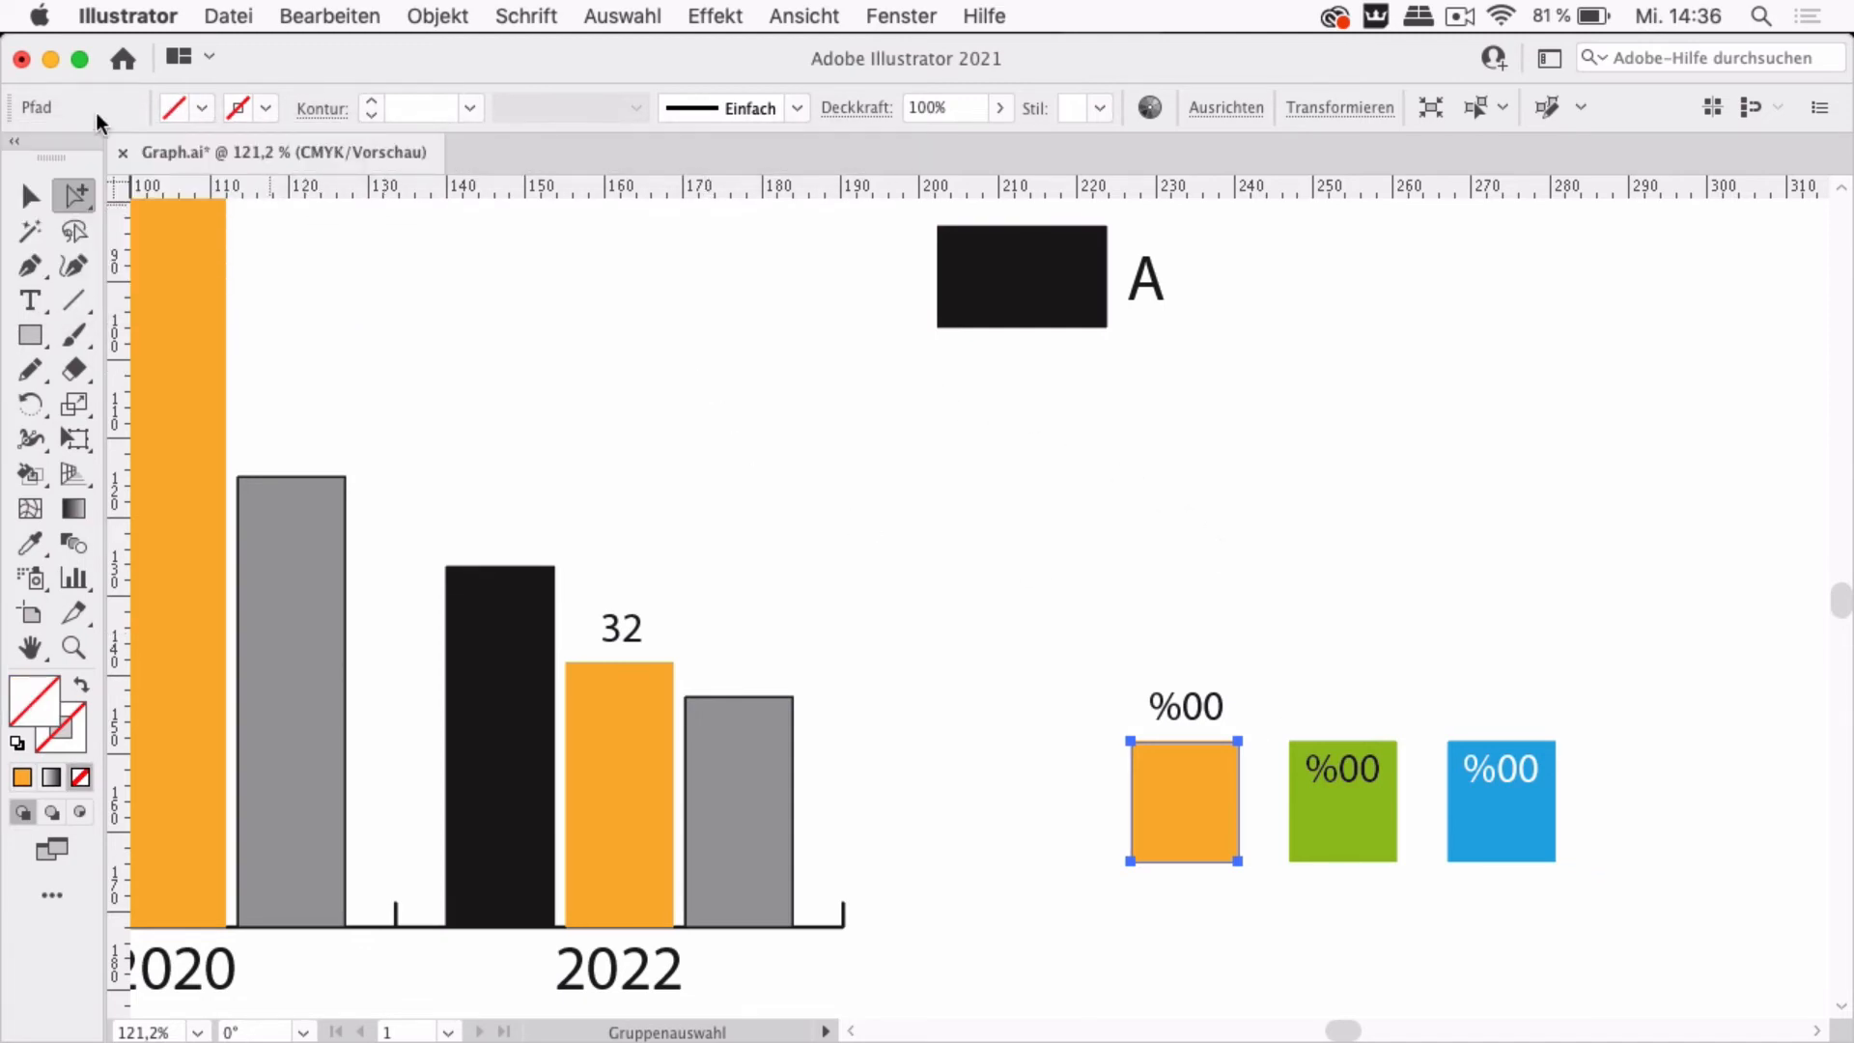
Move the orange rectangle lying beneath slightly left, then switch the view to outline mode
left_click(32, 196)
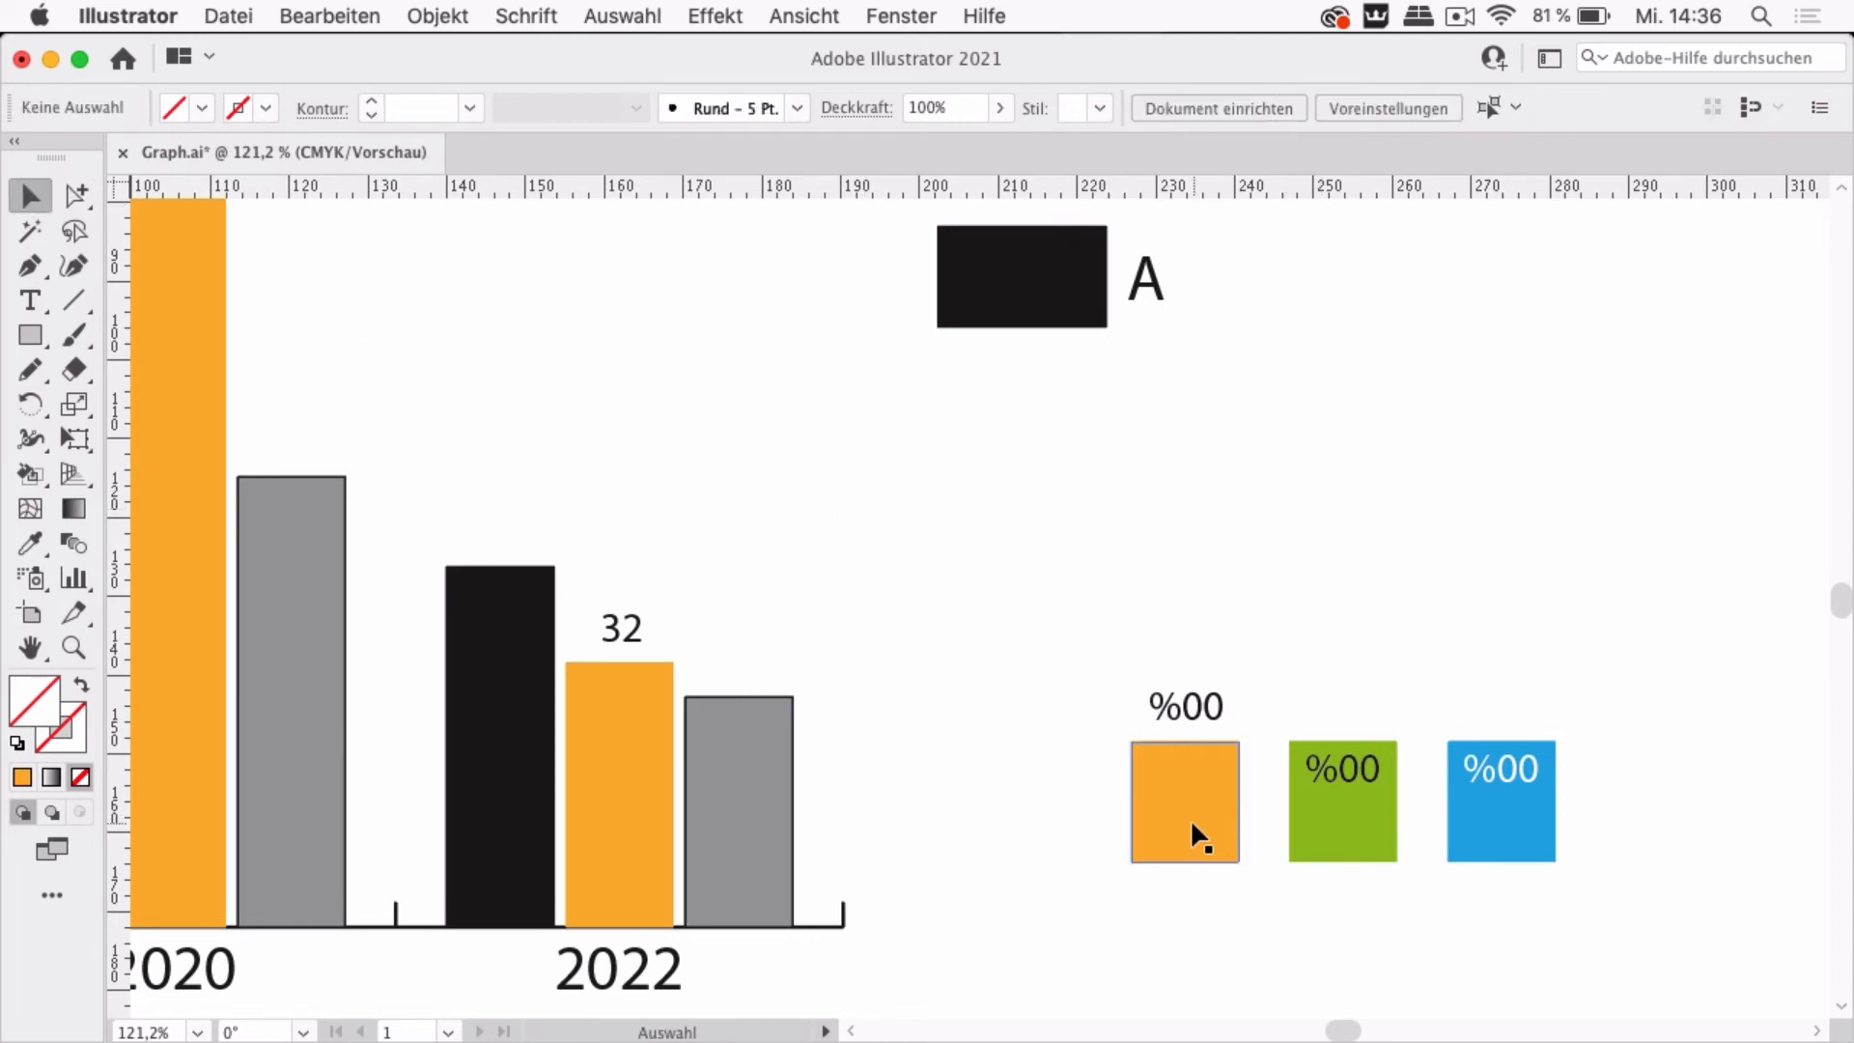
left_click_drag(1182, 813, 1129, 814)
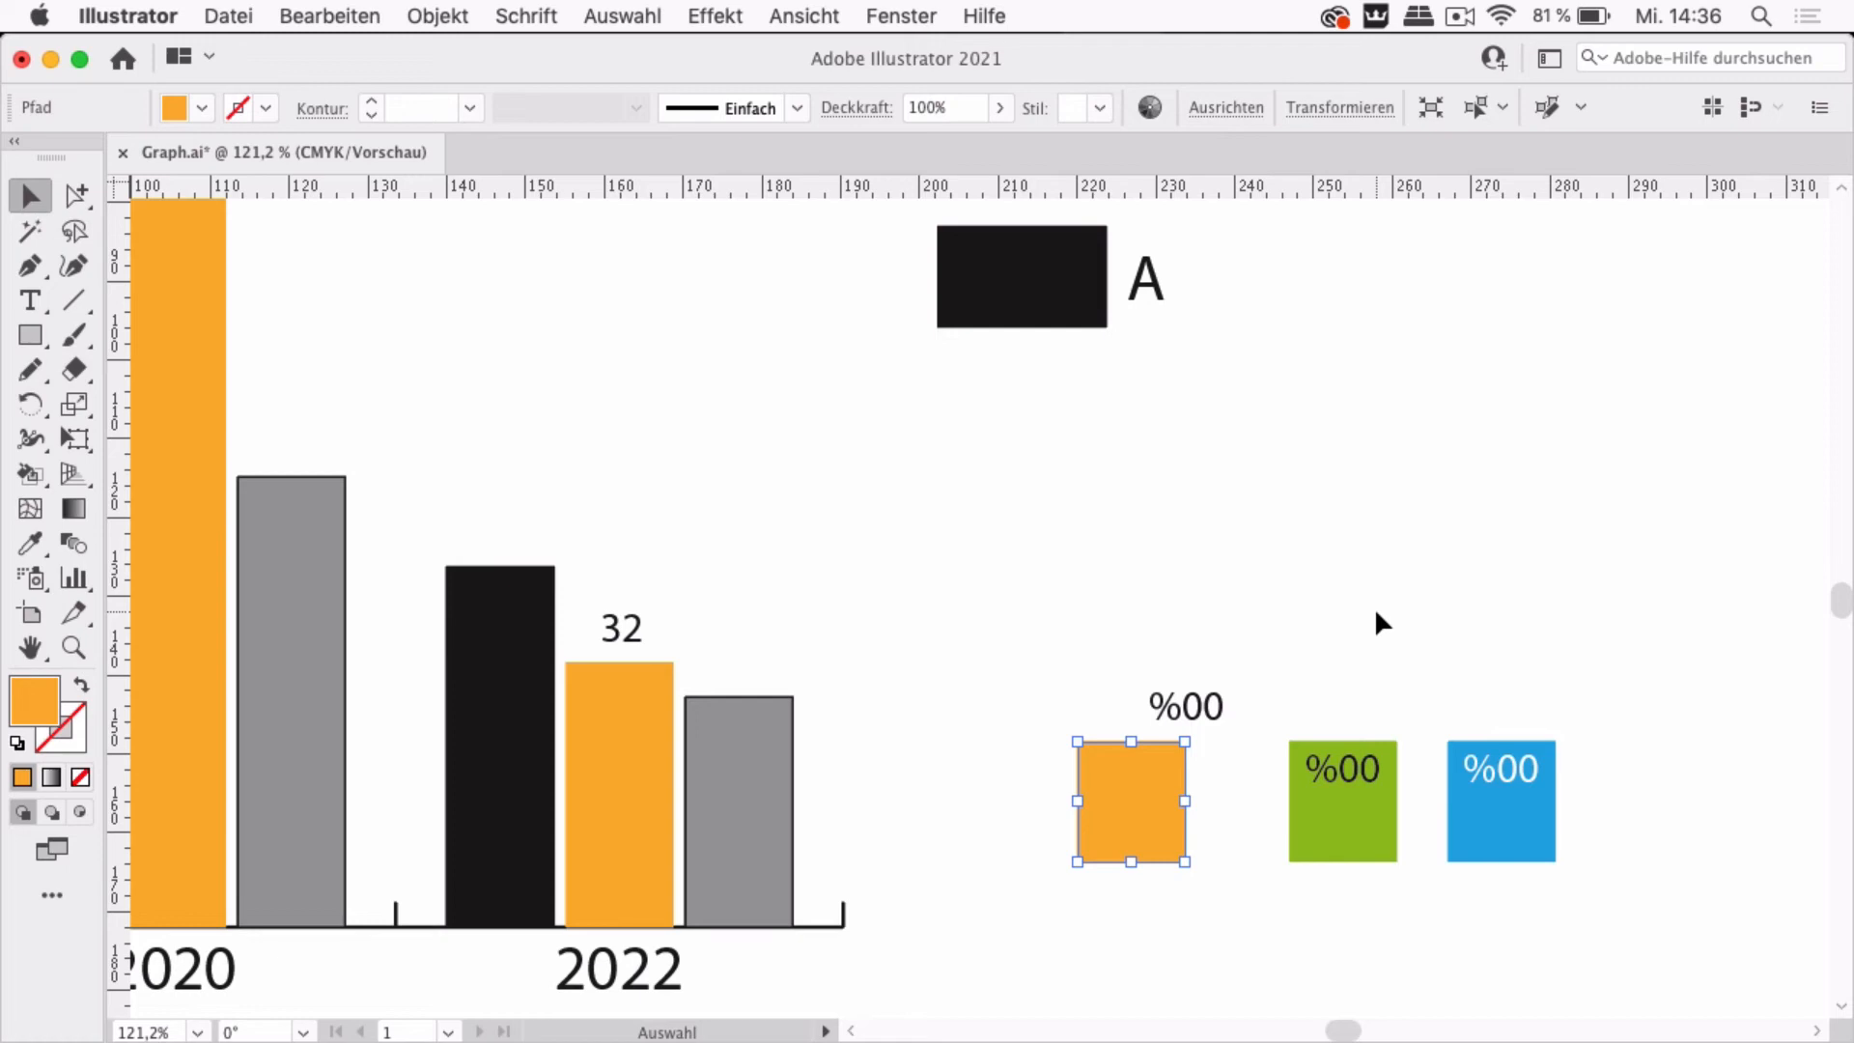
key("super+y")
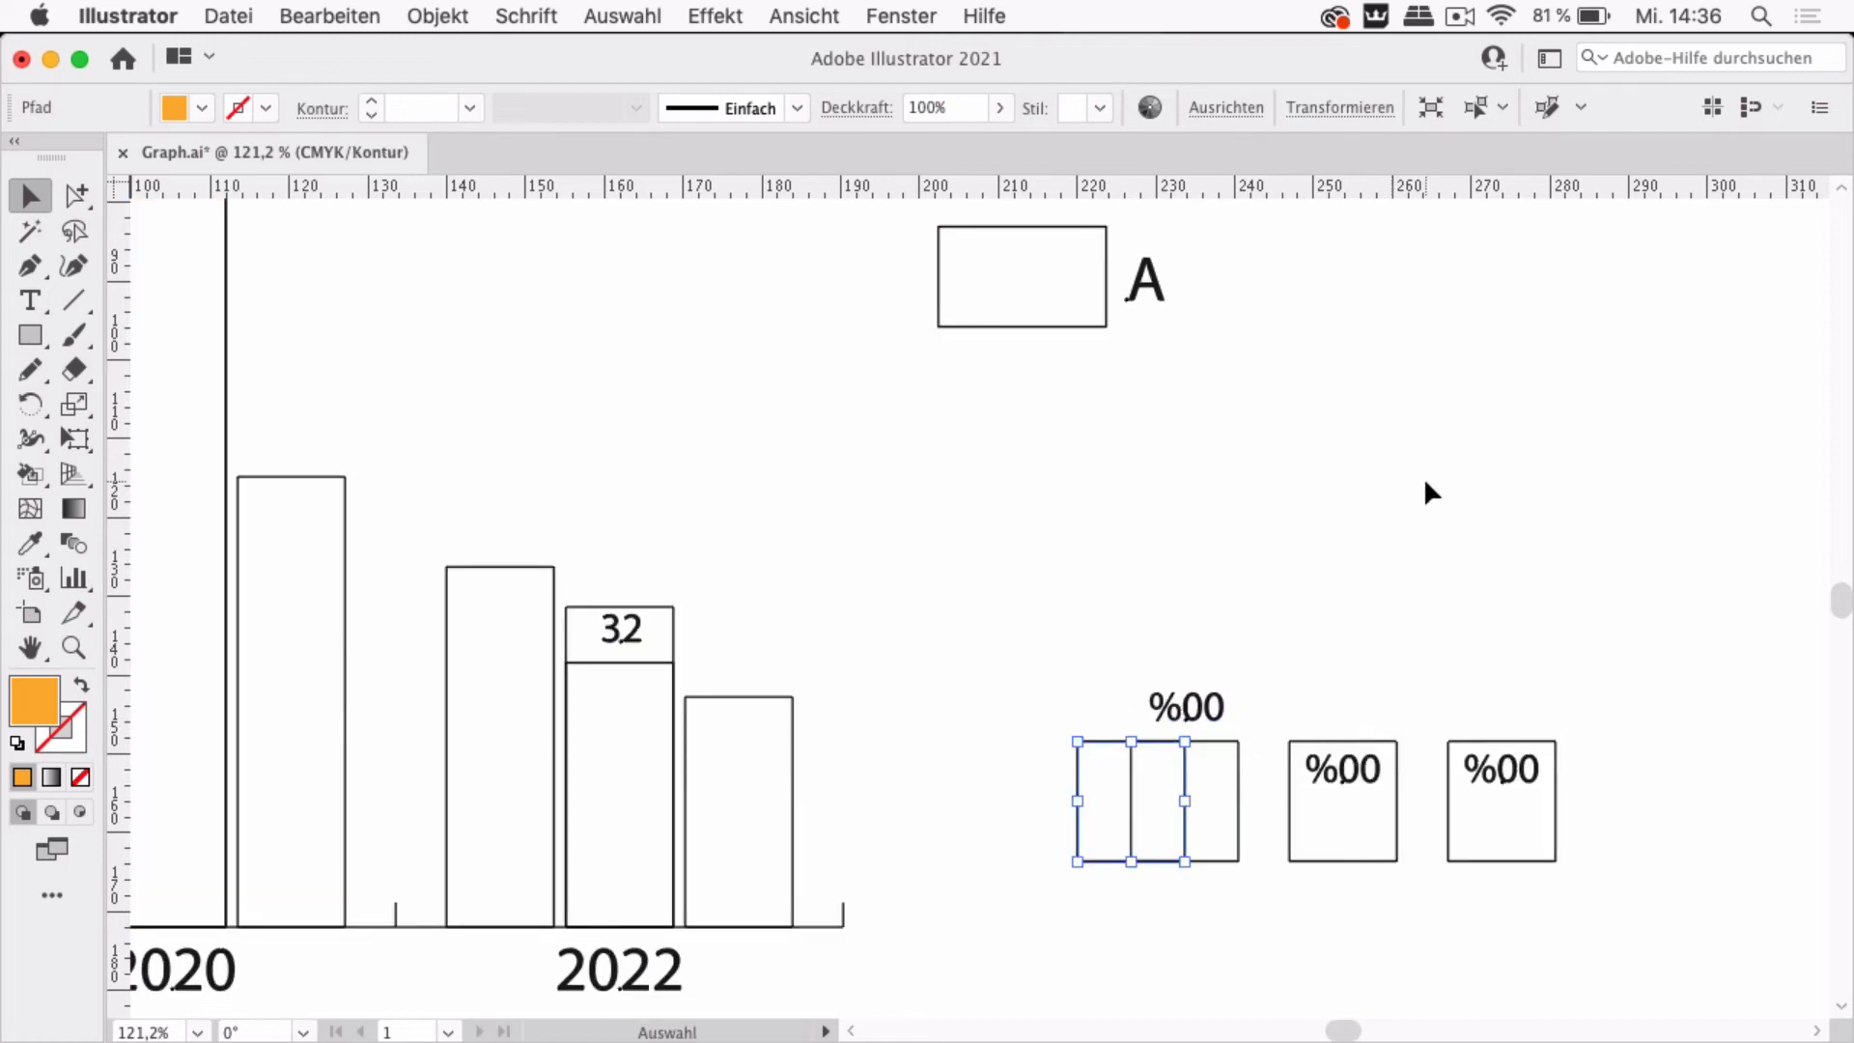
Switch back to preview mode and undo the last move of the orange rectangle
key("super+y")
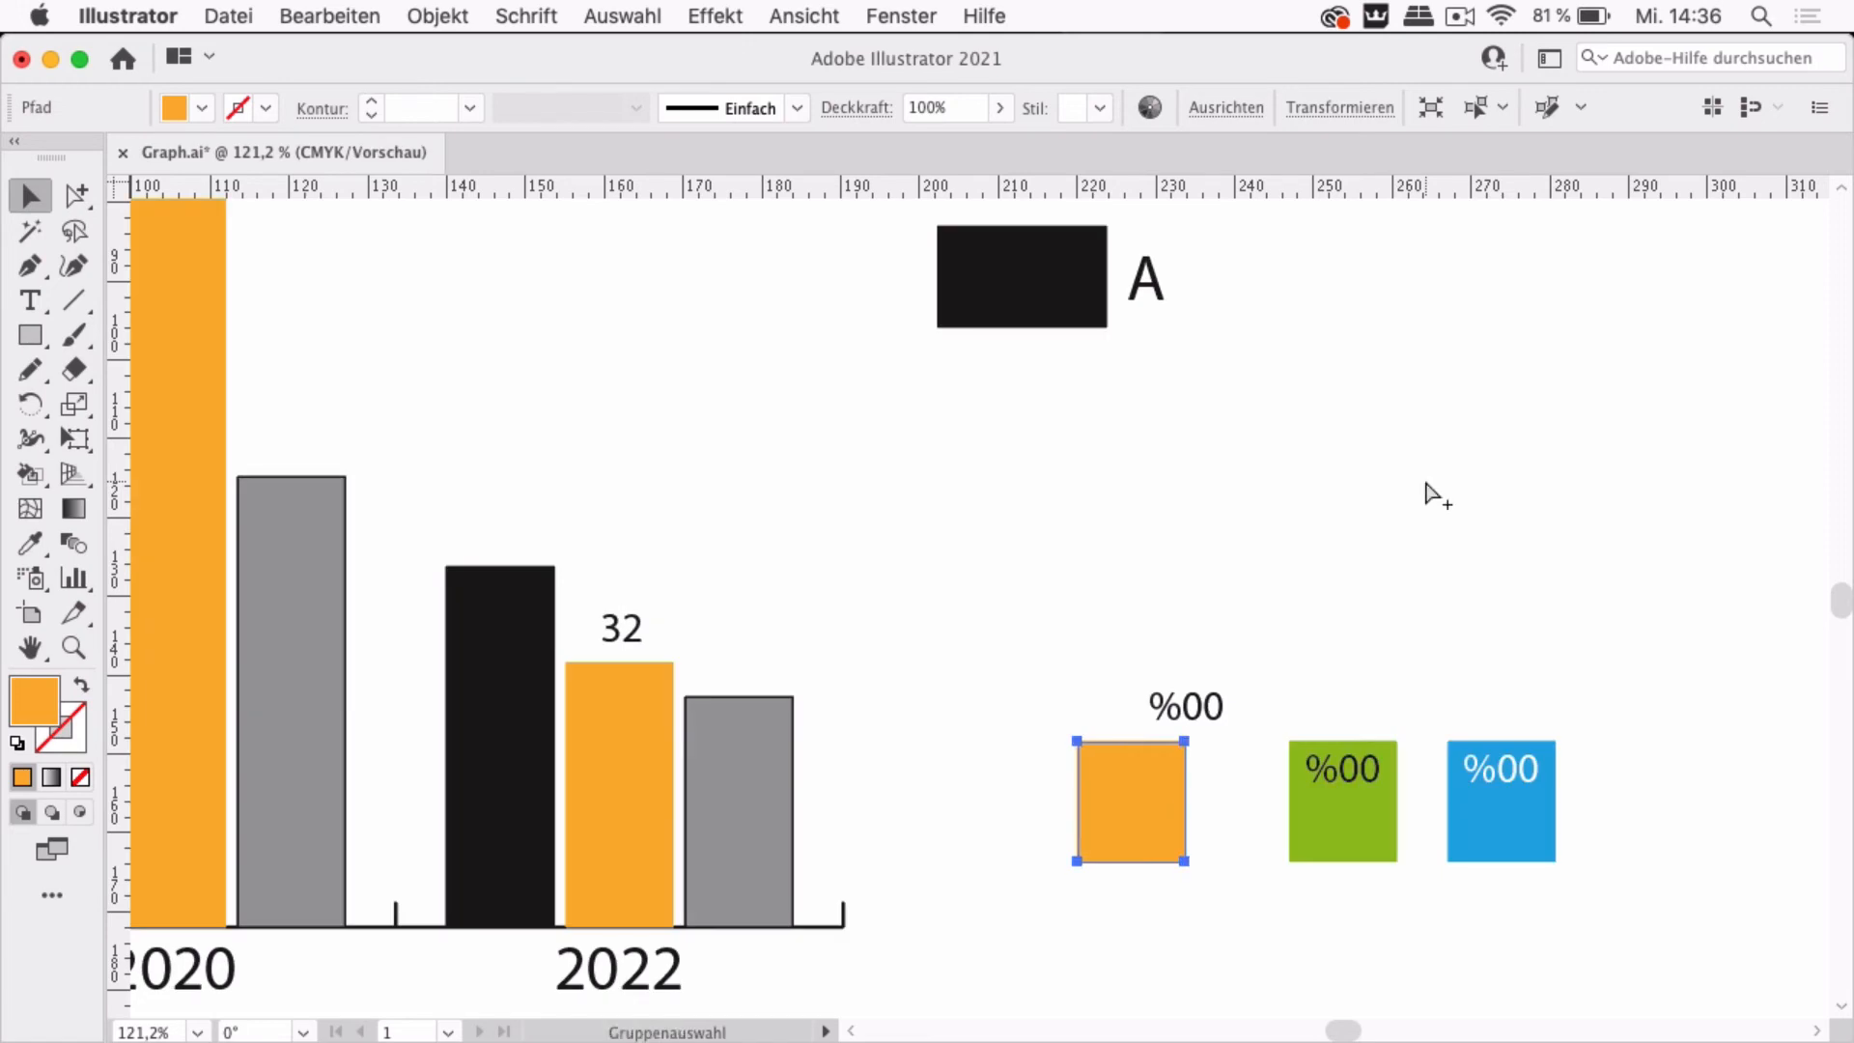
key("super+z")
left_click(1393, 570)
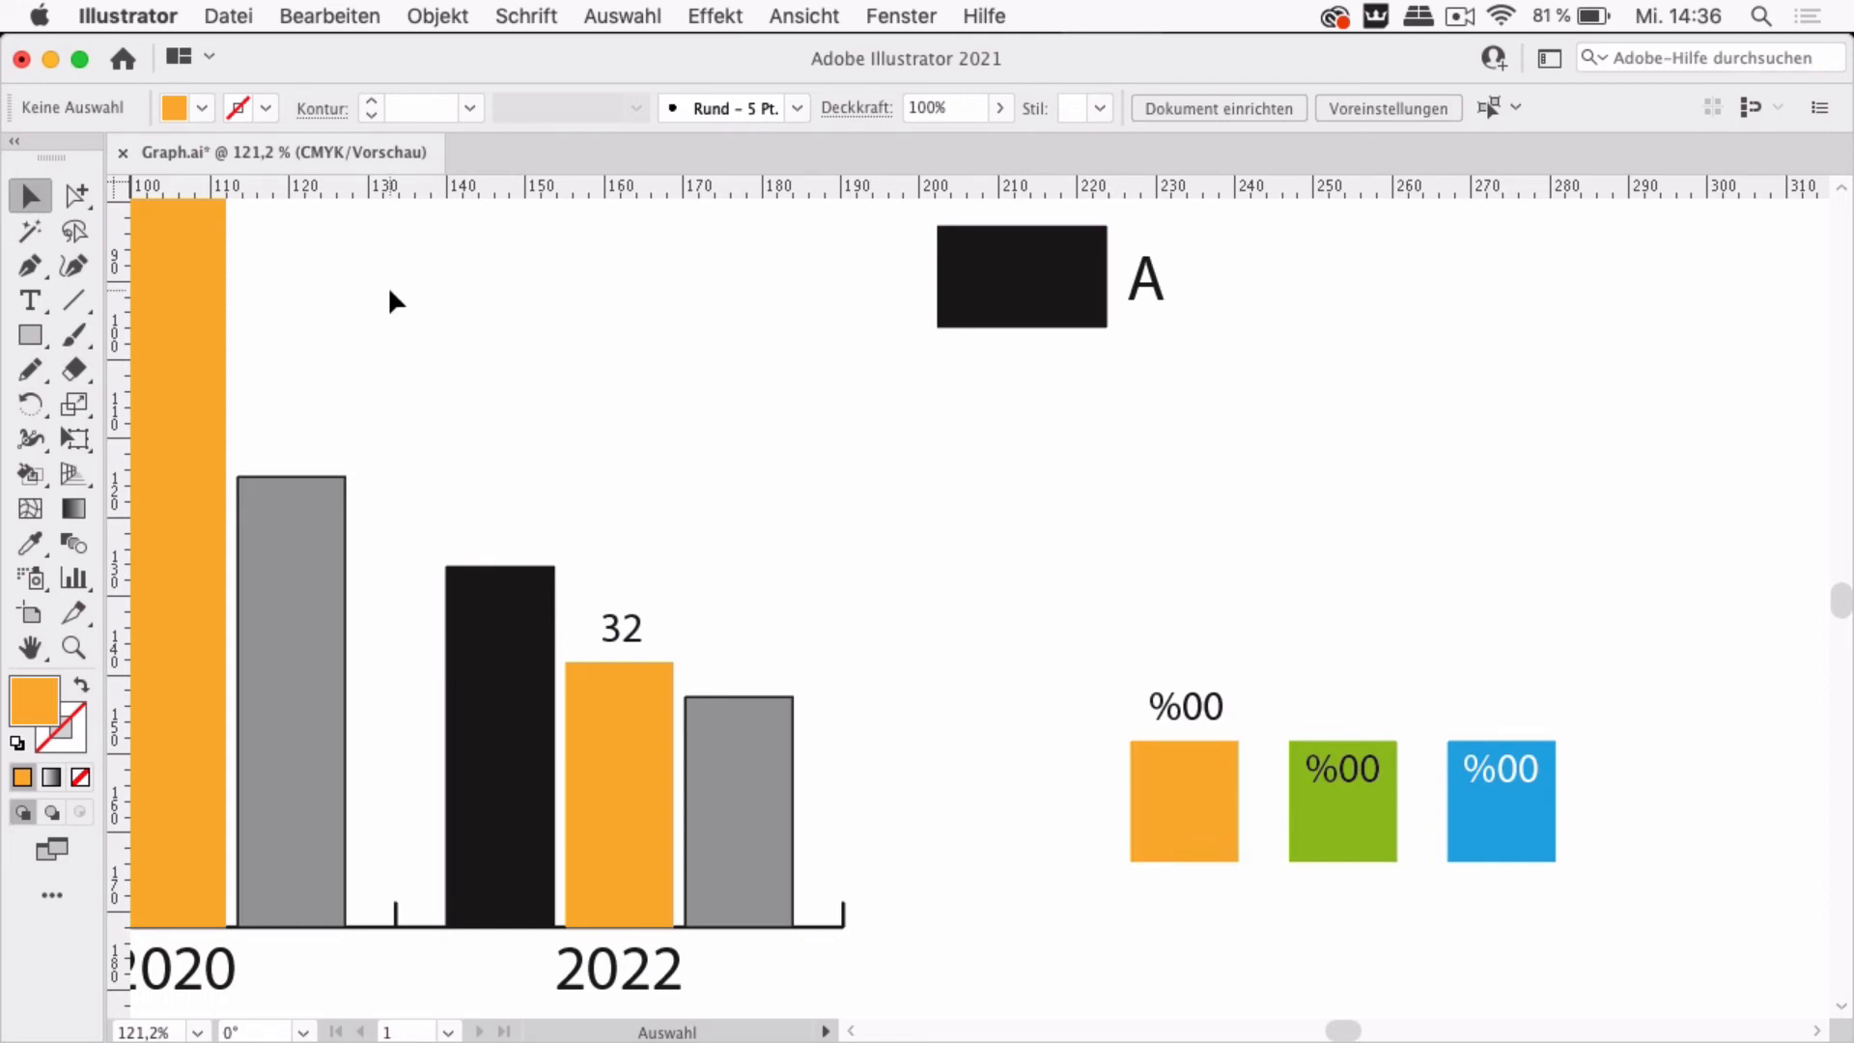
Draw a horizontal line across the middle of the orange design square and convert it into a guide
left_click(78, 299)
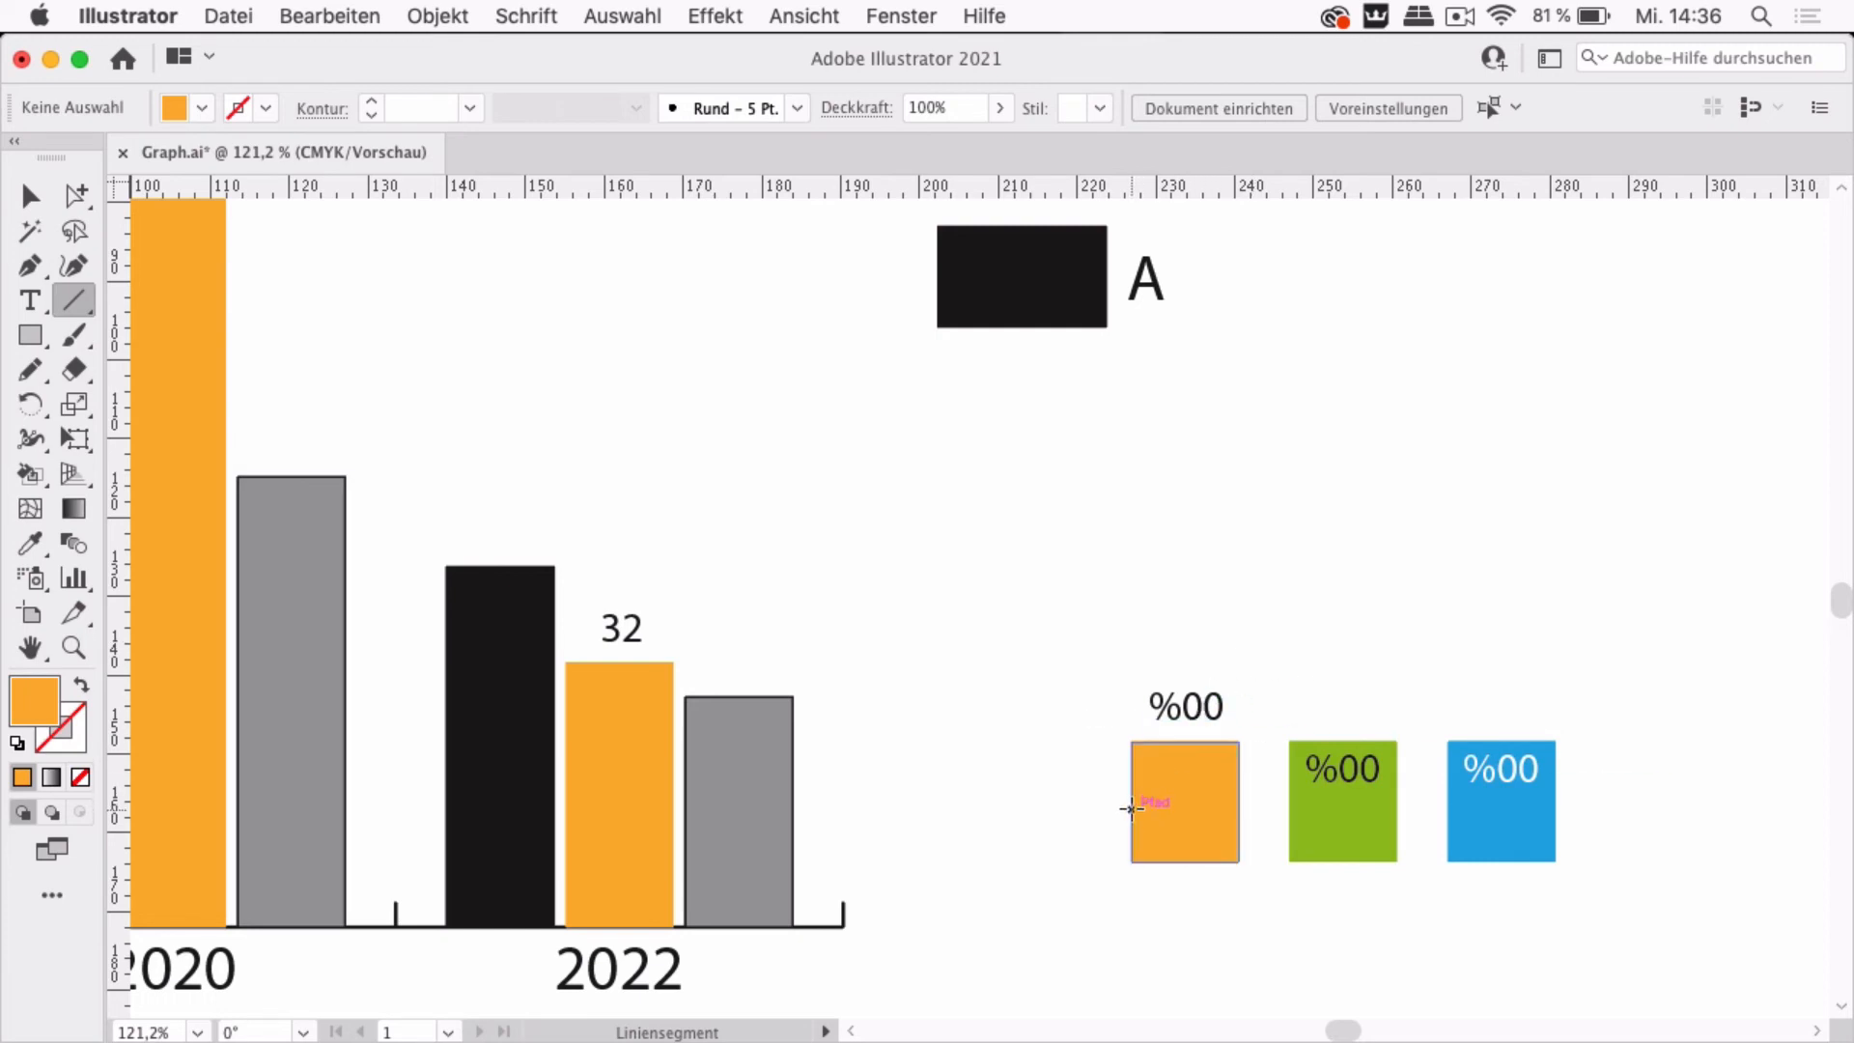
left_click_drag(1127, 801, 1245, 800)
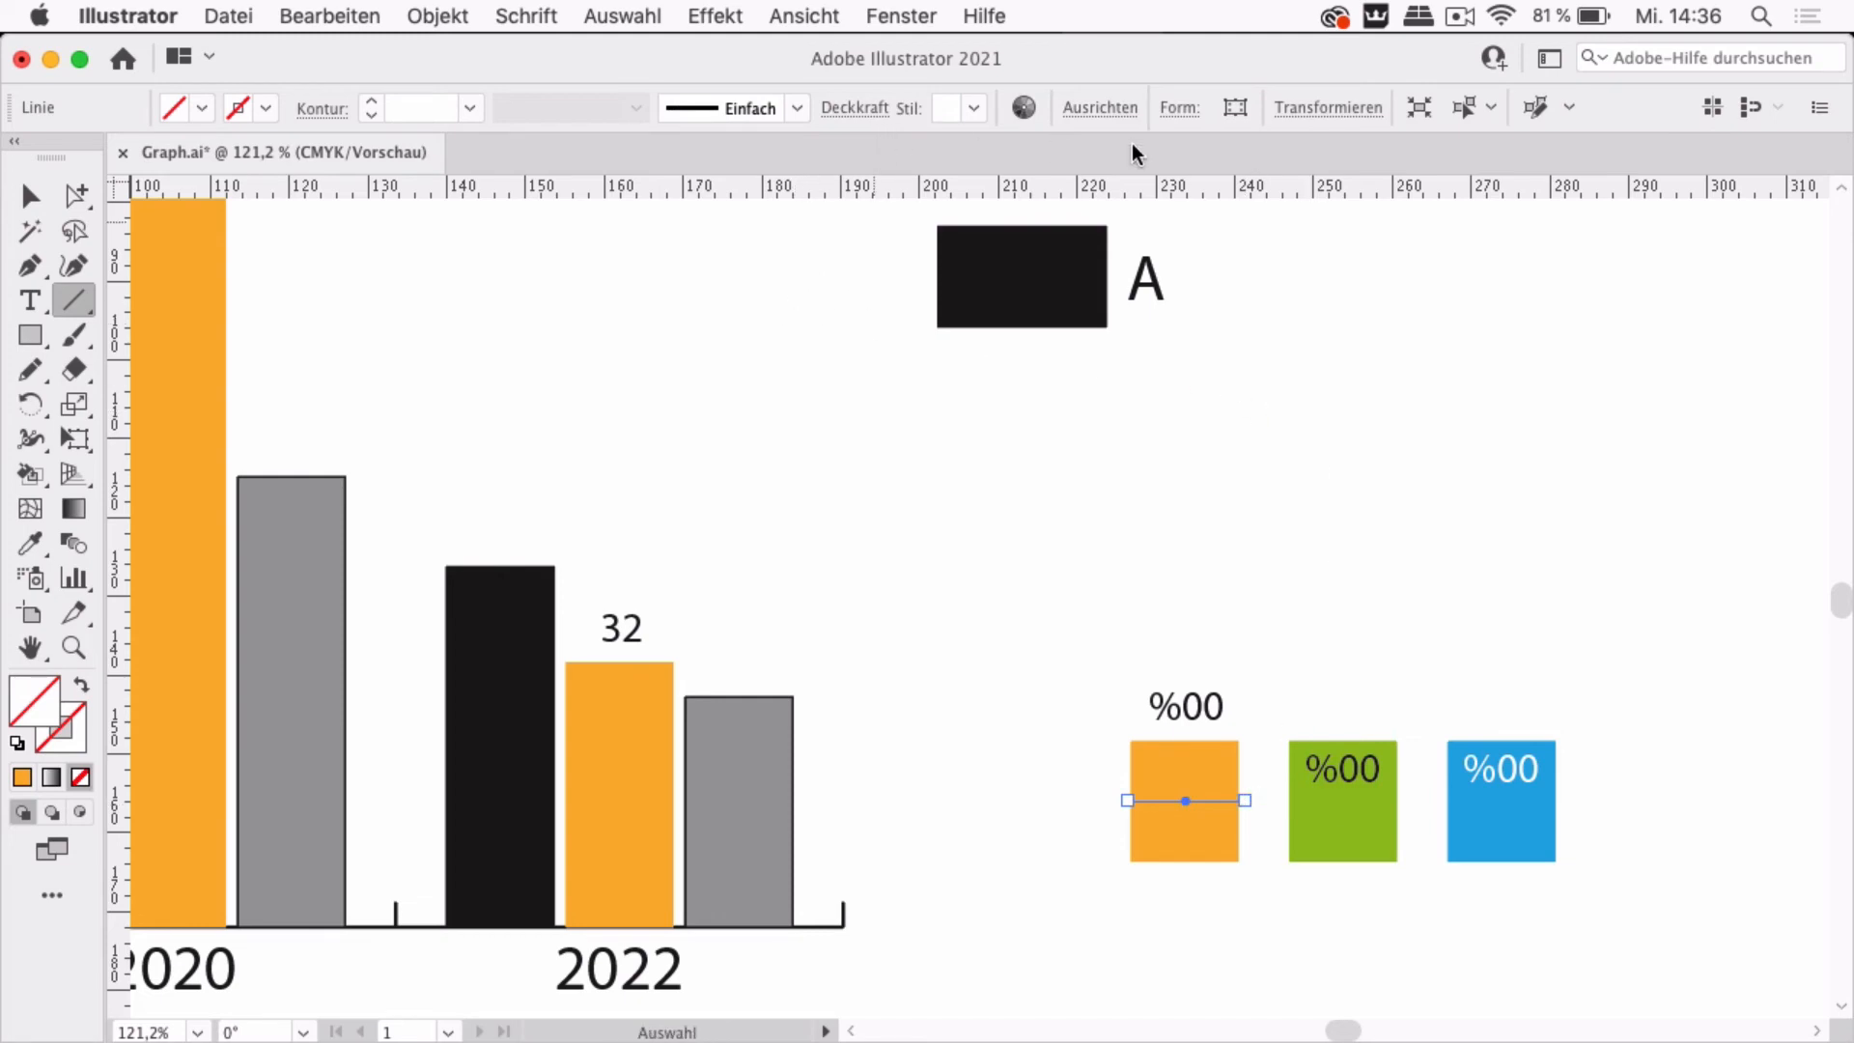
left_click(809, 16)
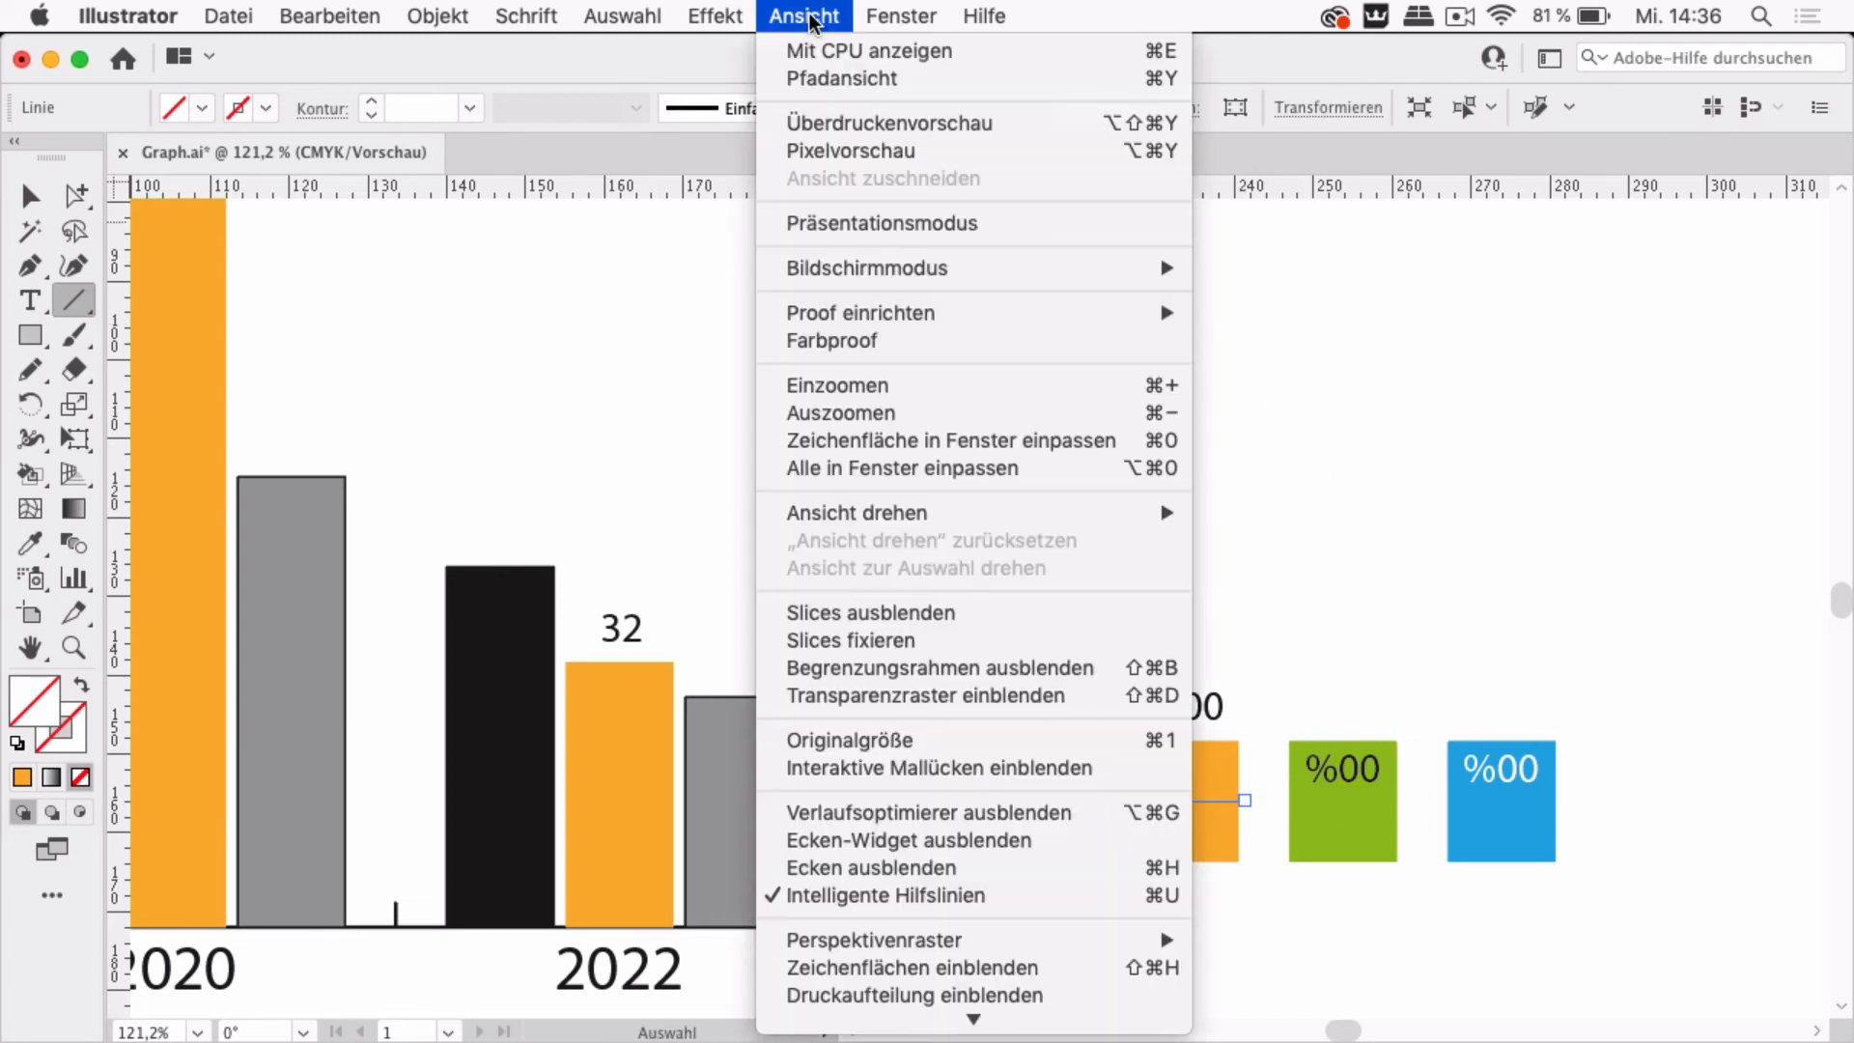
scroll(869, 512, "down", 5)
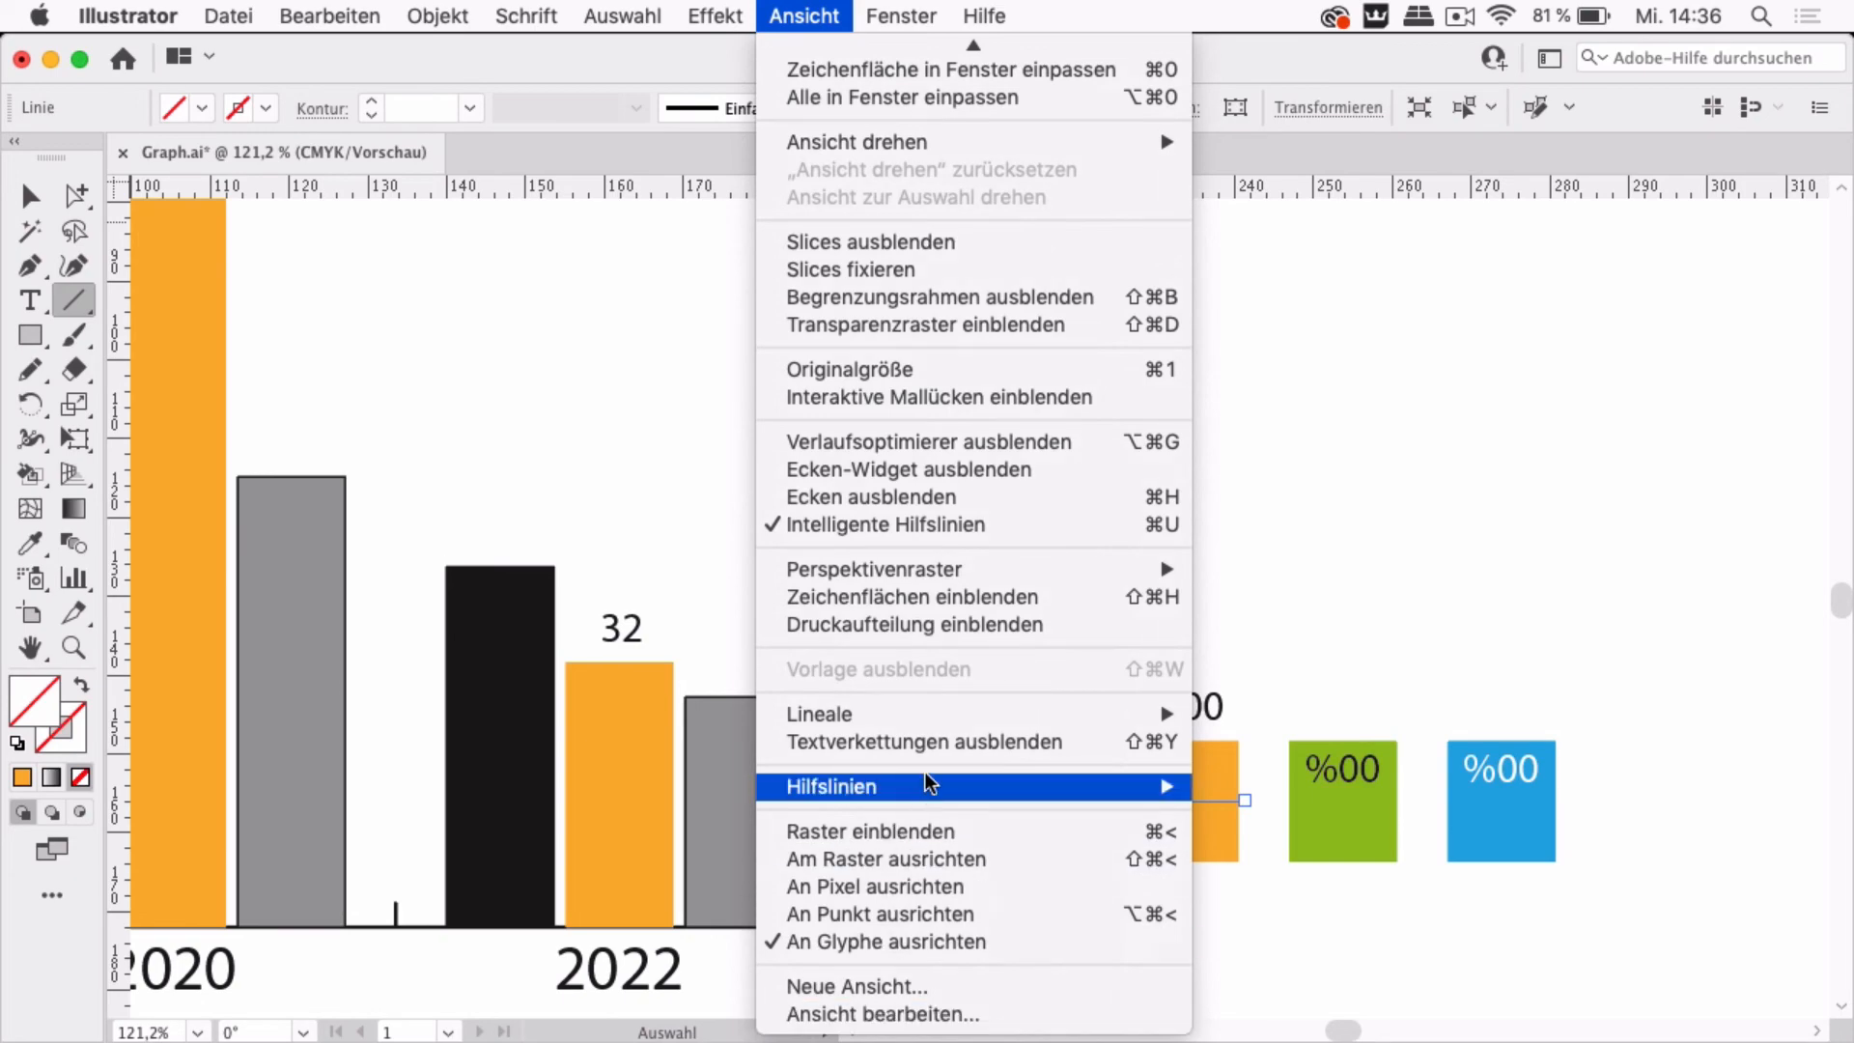
mouse_move(917, 787)
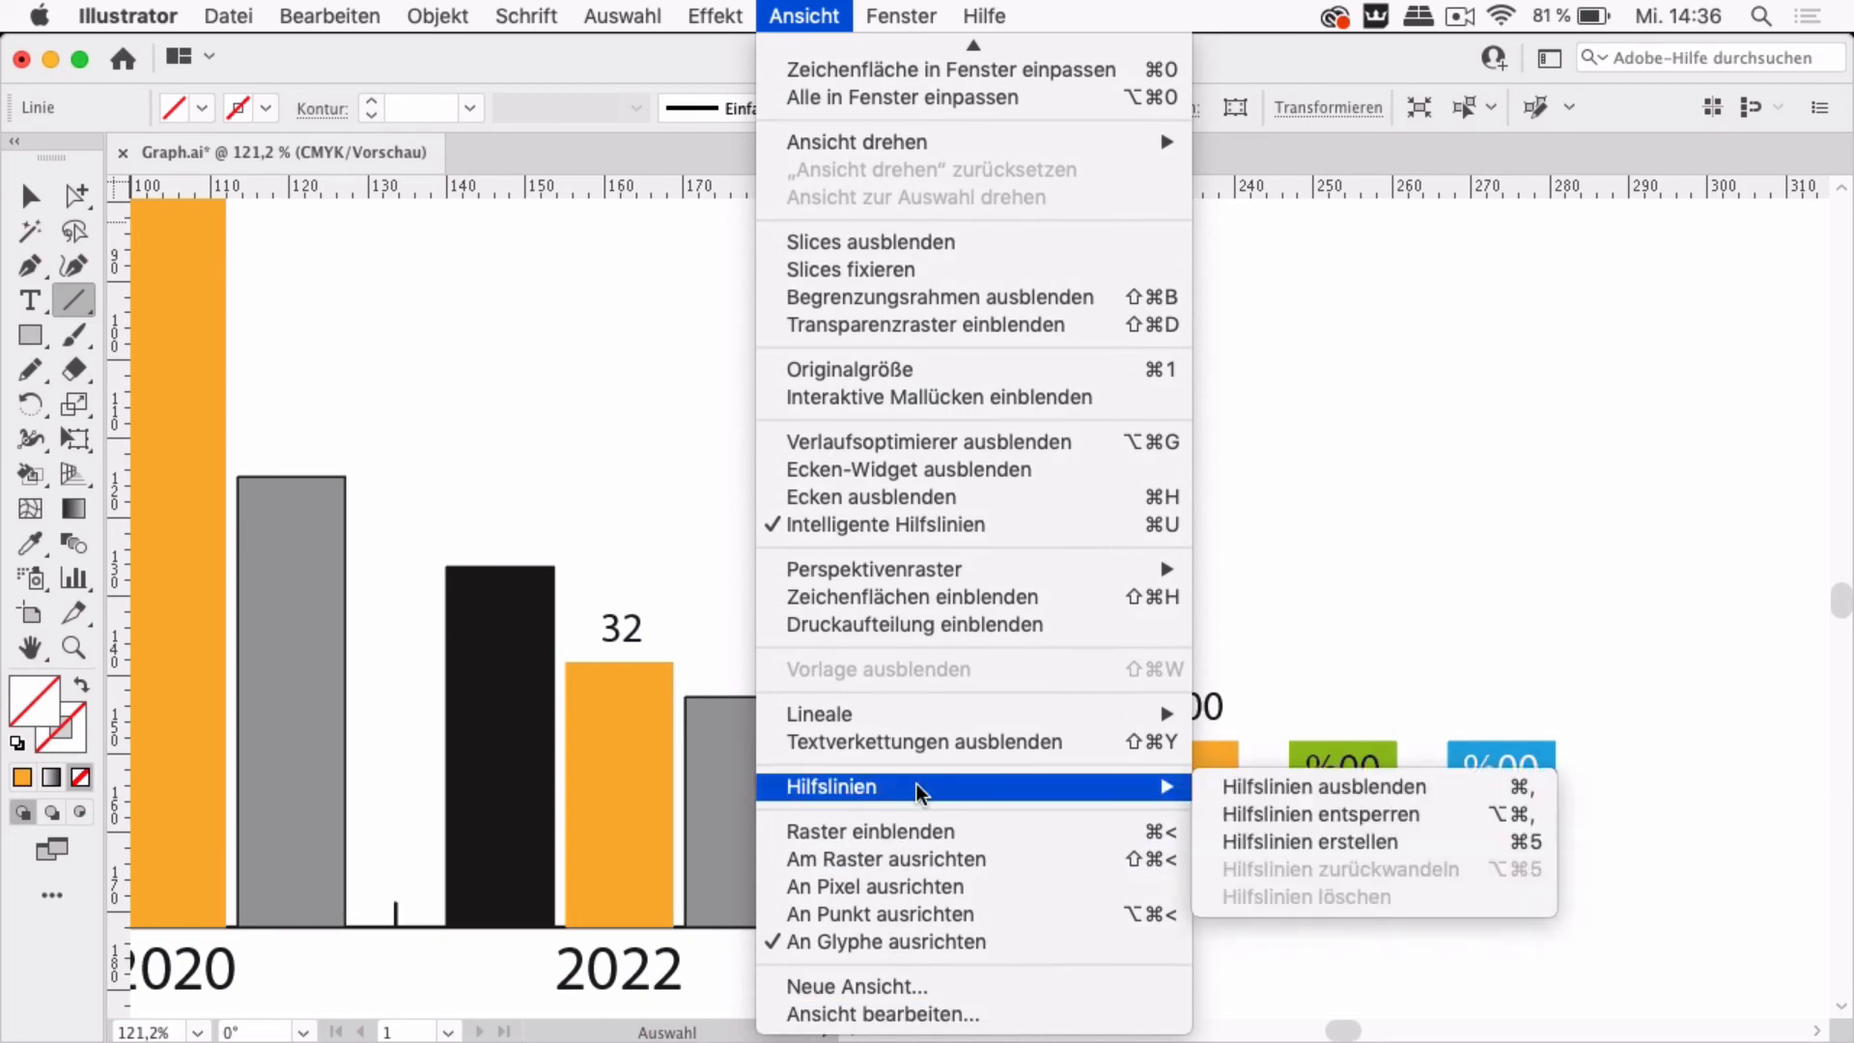
left_click(1383, 844)
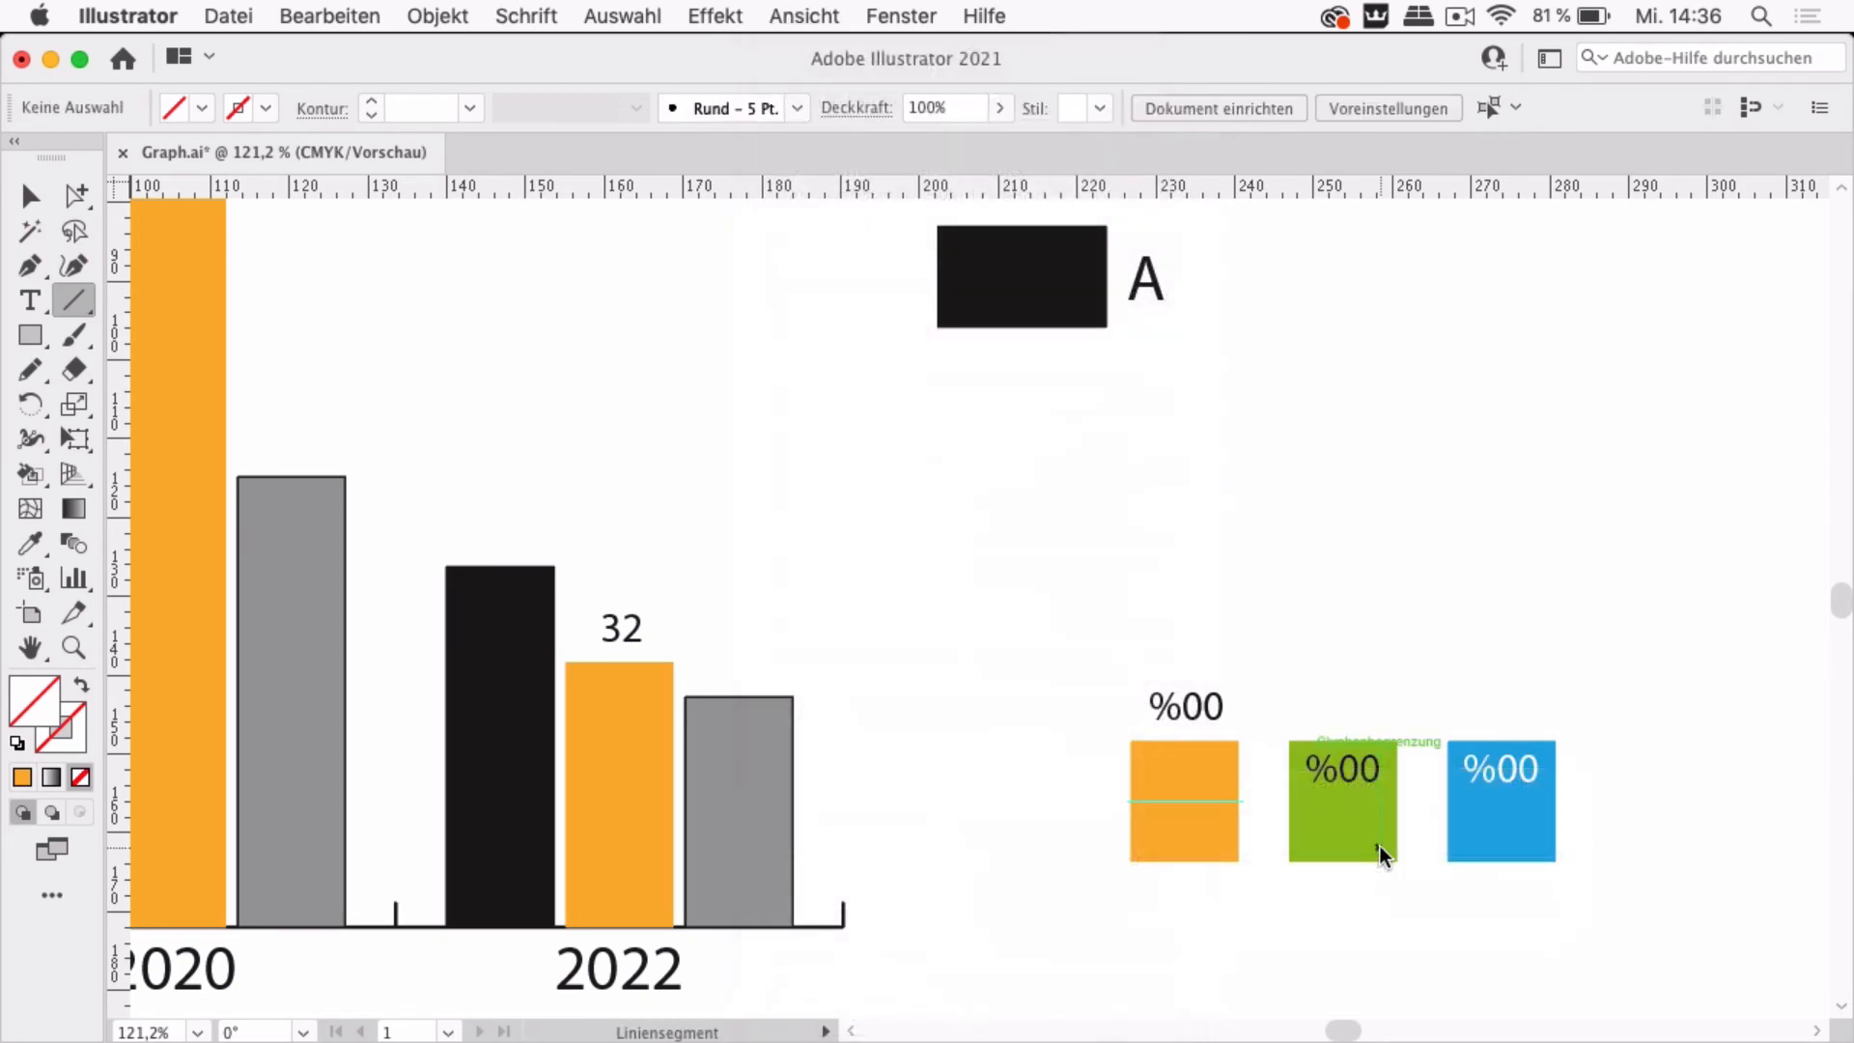
Unlock the guides
left_click(805, 15)
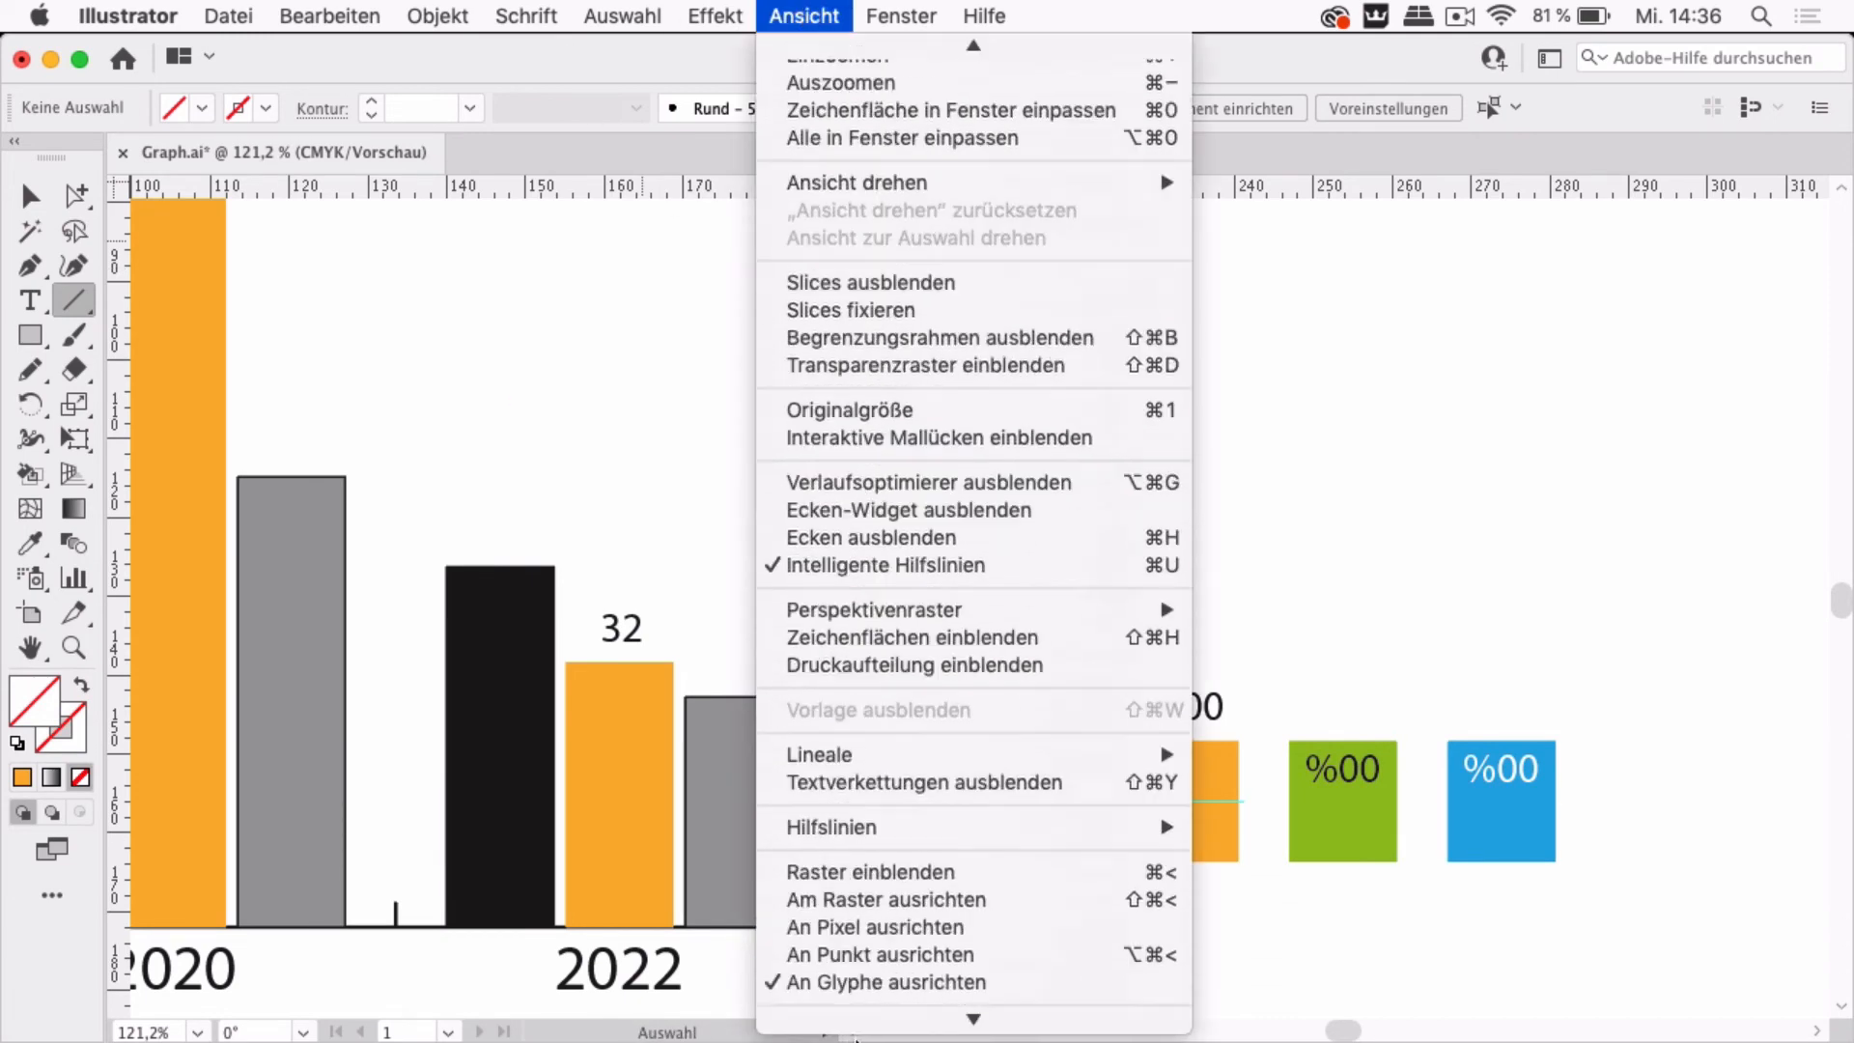
mouse_move(997, 787)
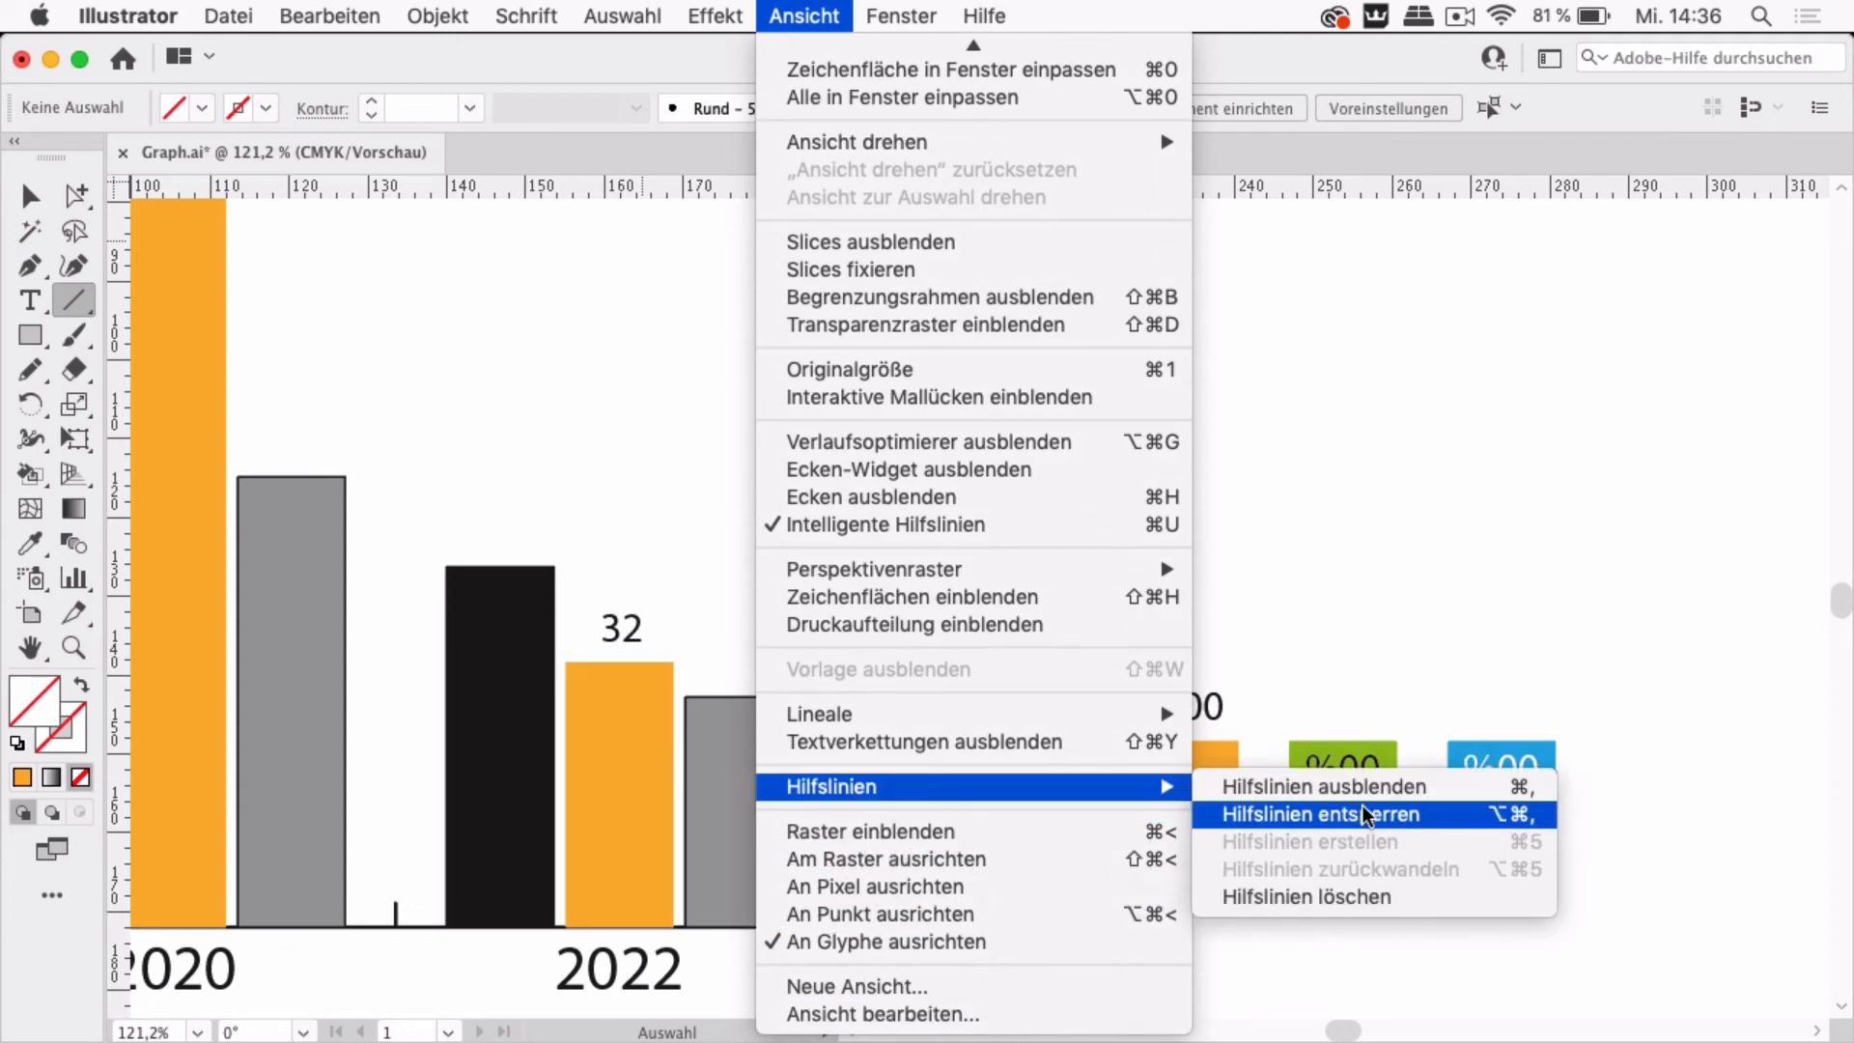
left_click(1383, 821)
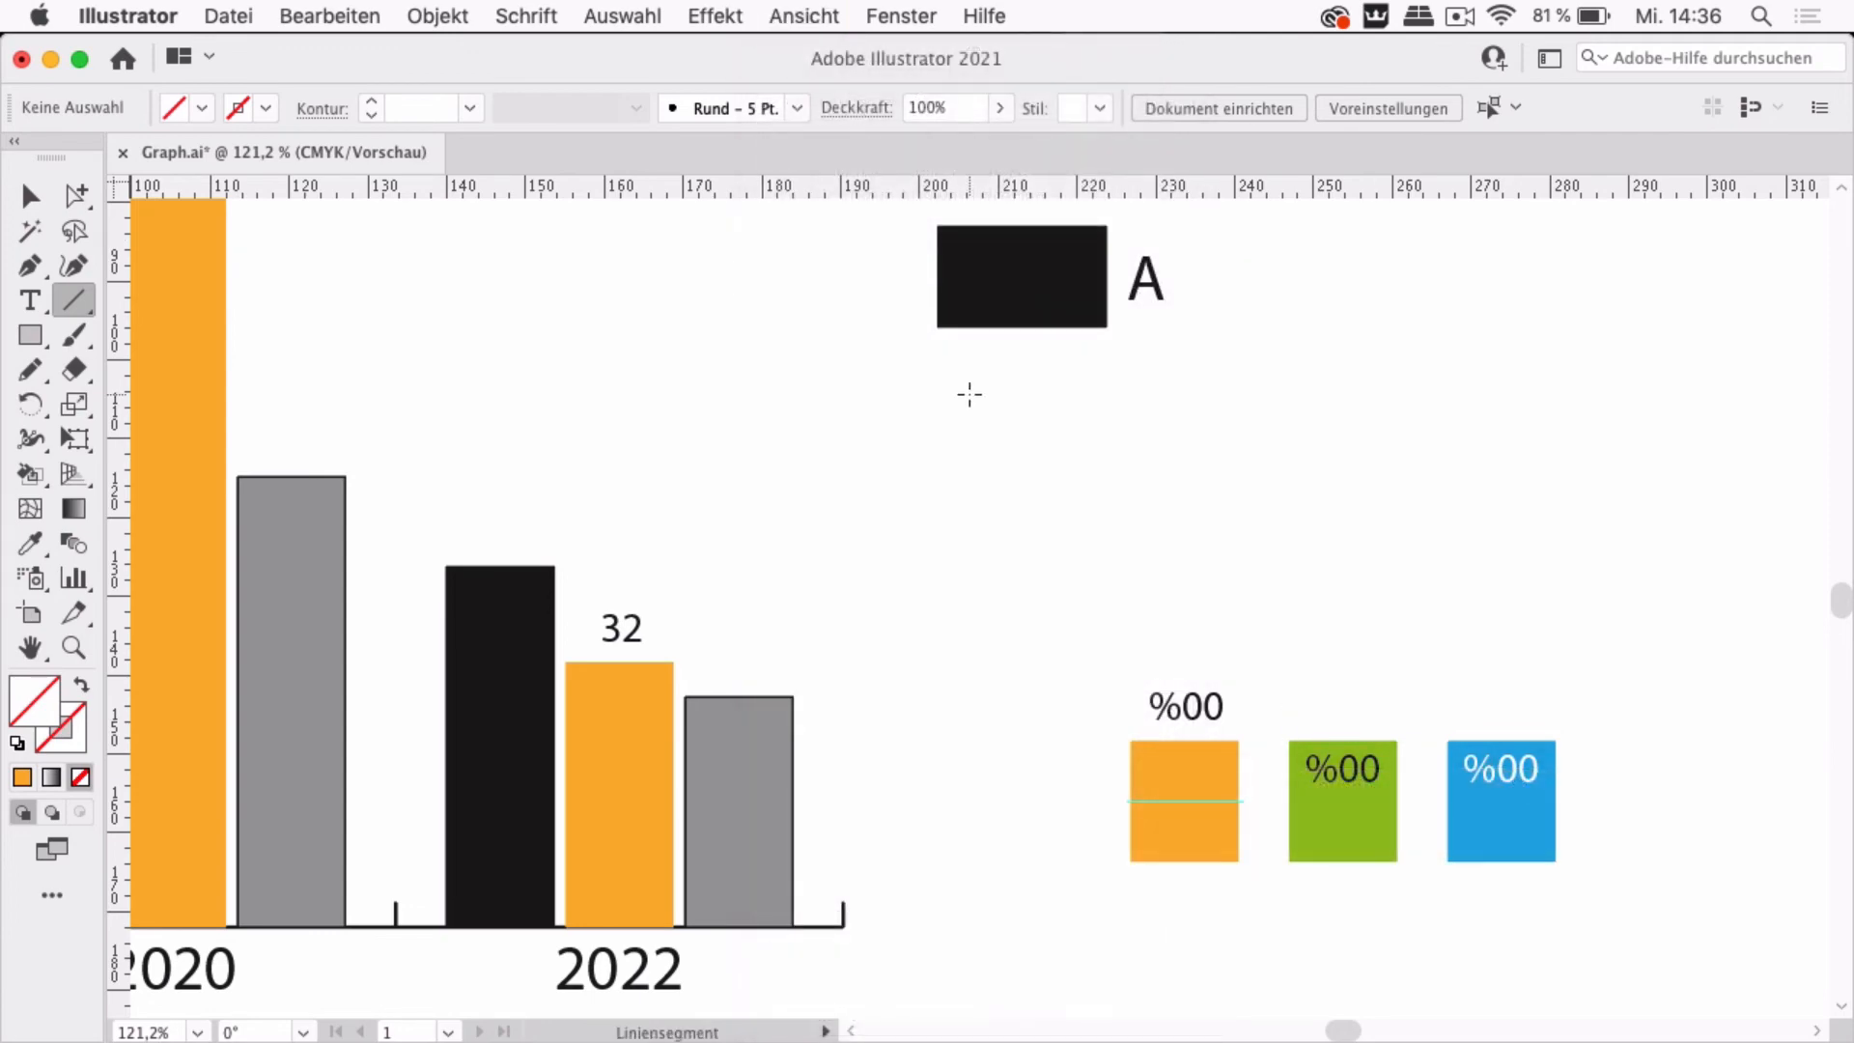
Change the fill of the orange design square to a red swatch
left_click(32, 197)
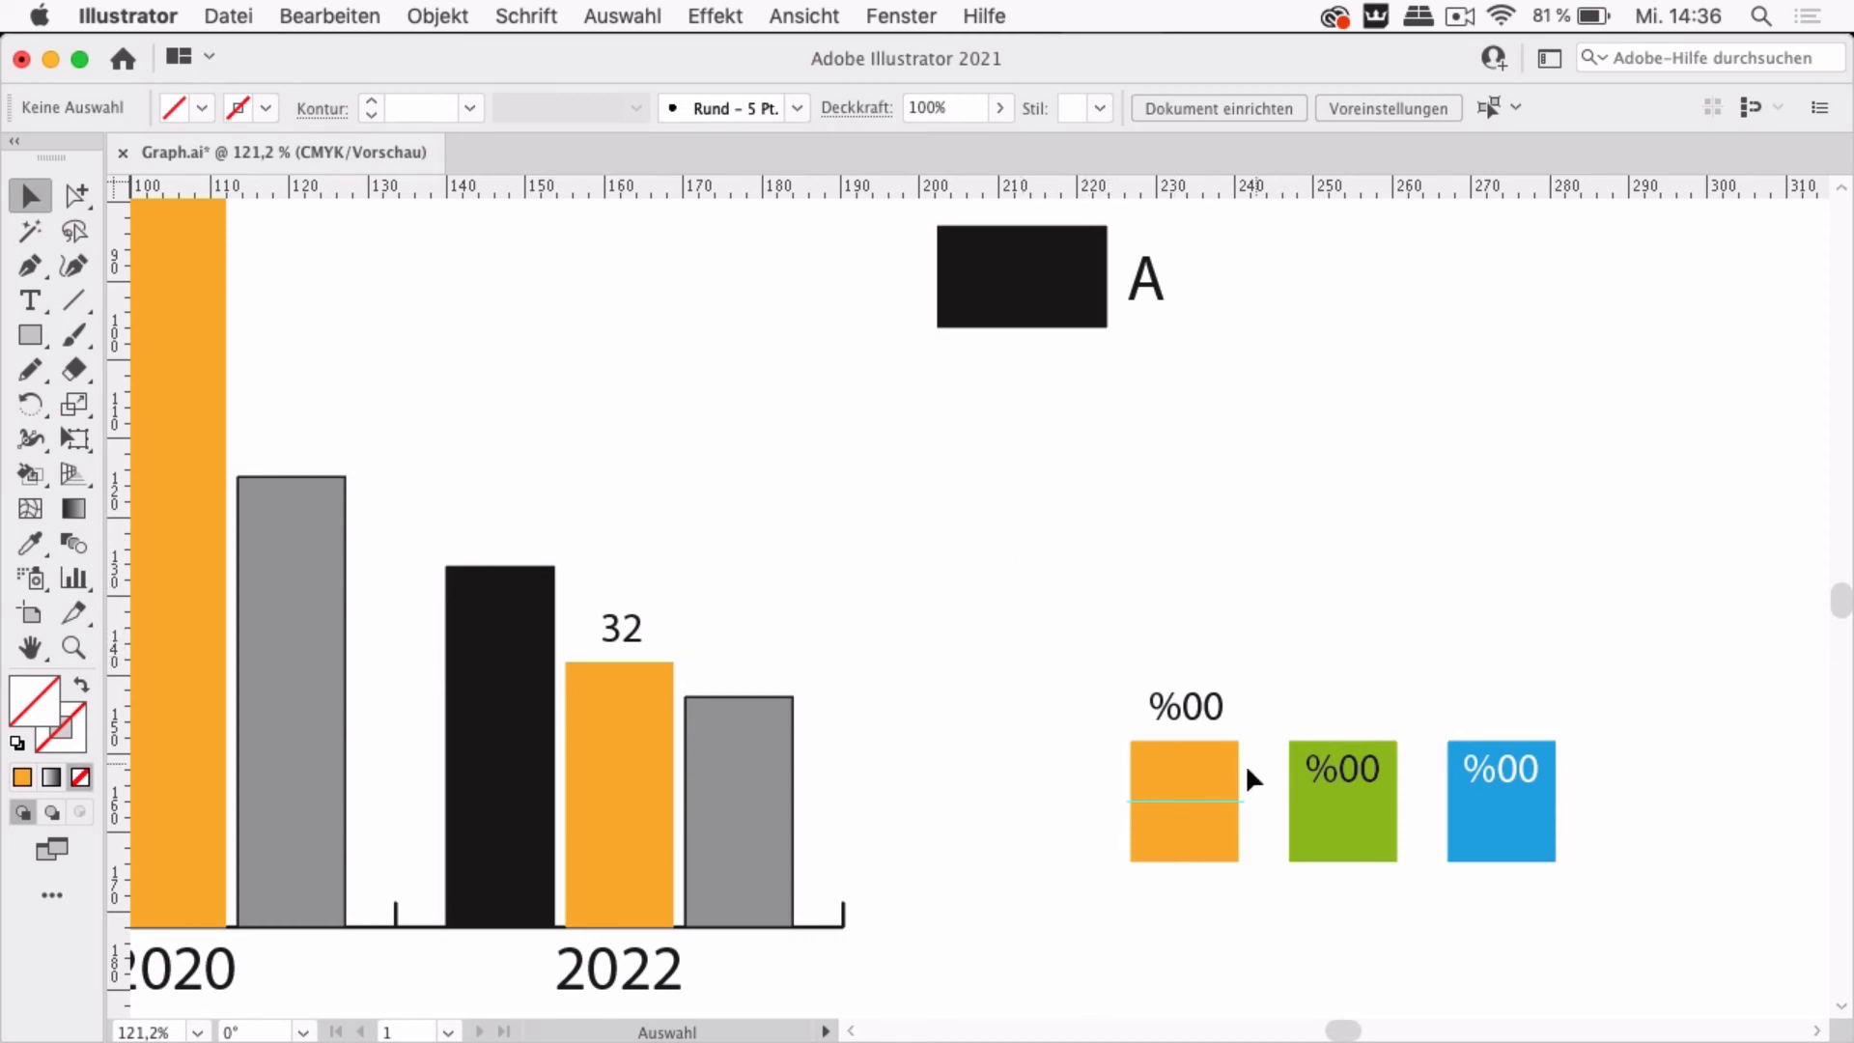
left_click(1207, 765)
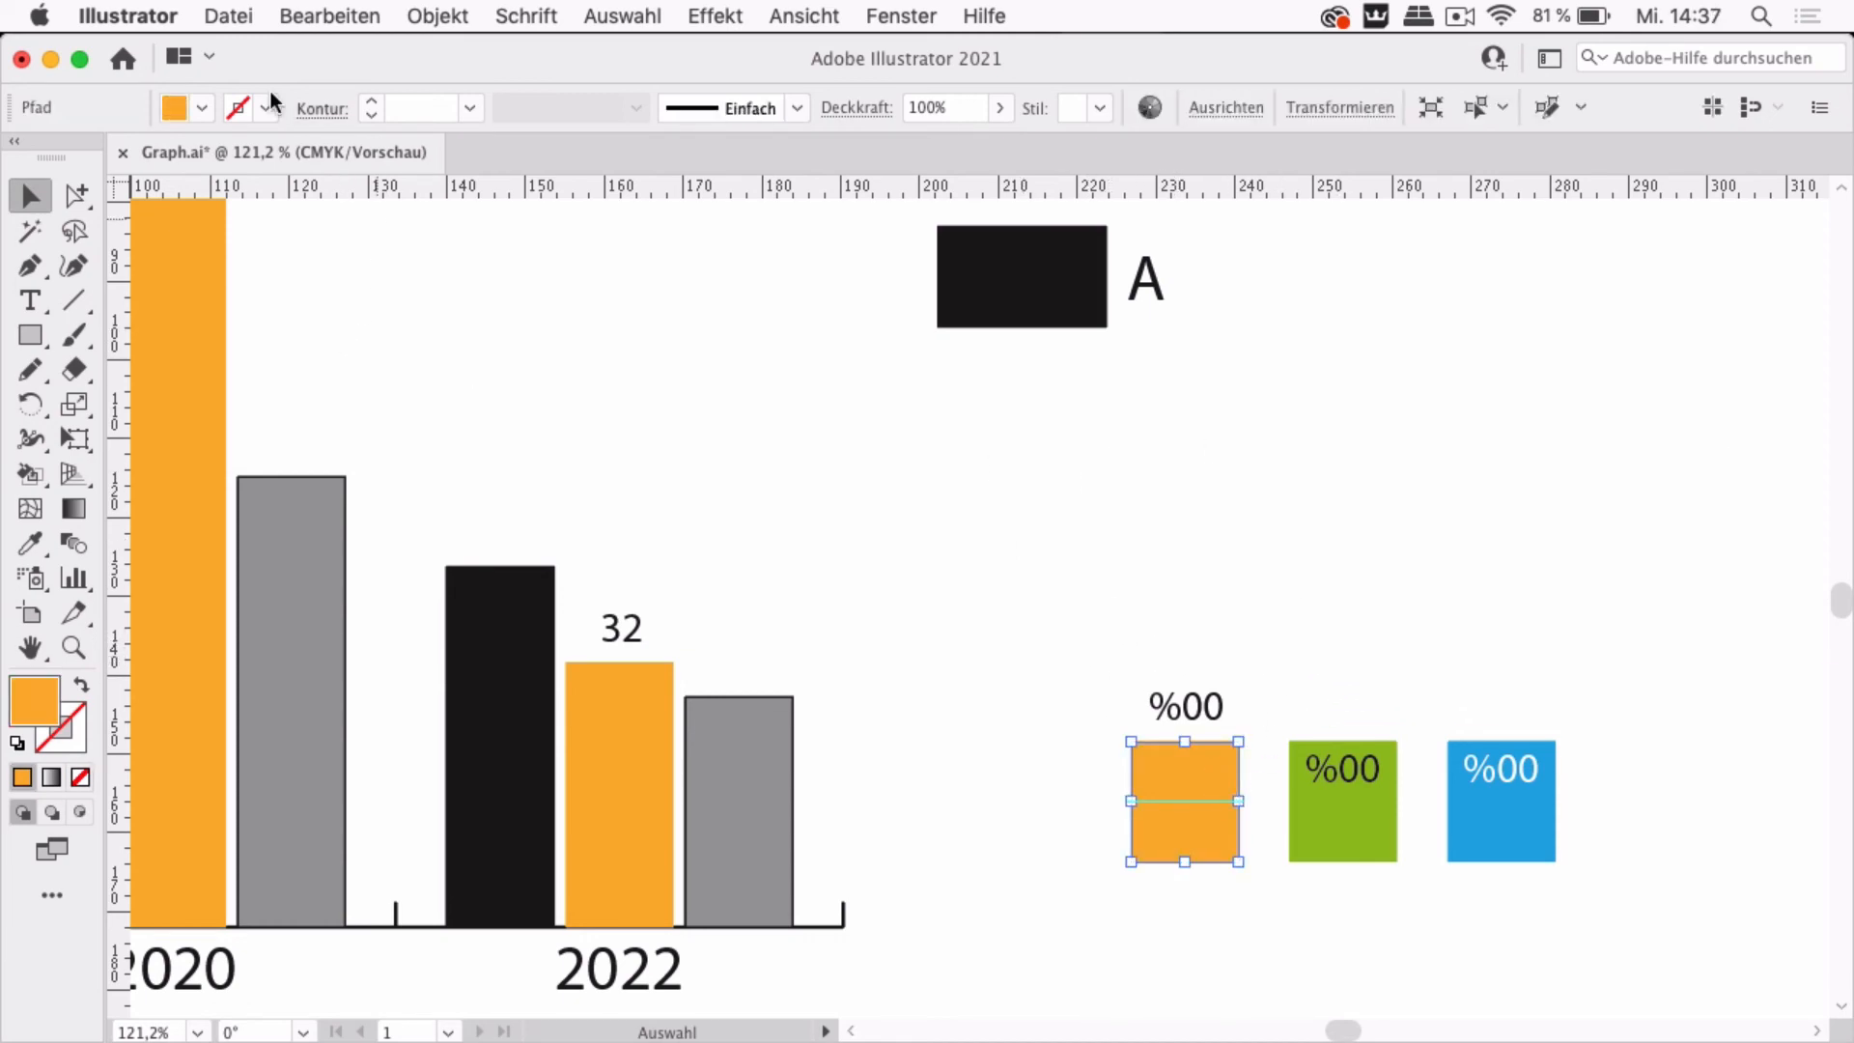
left_click(201, 107)
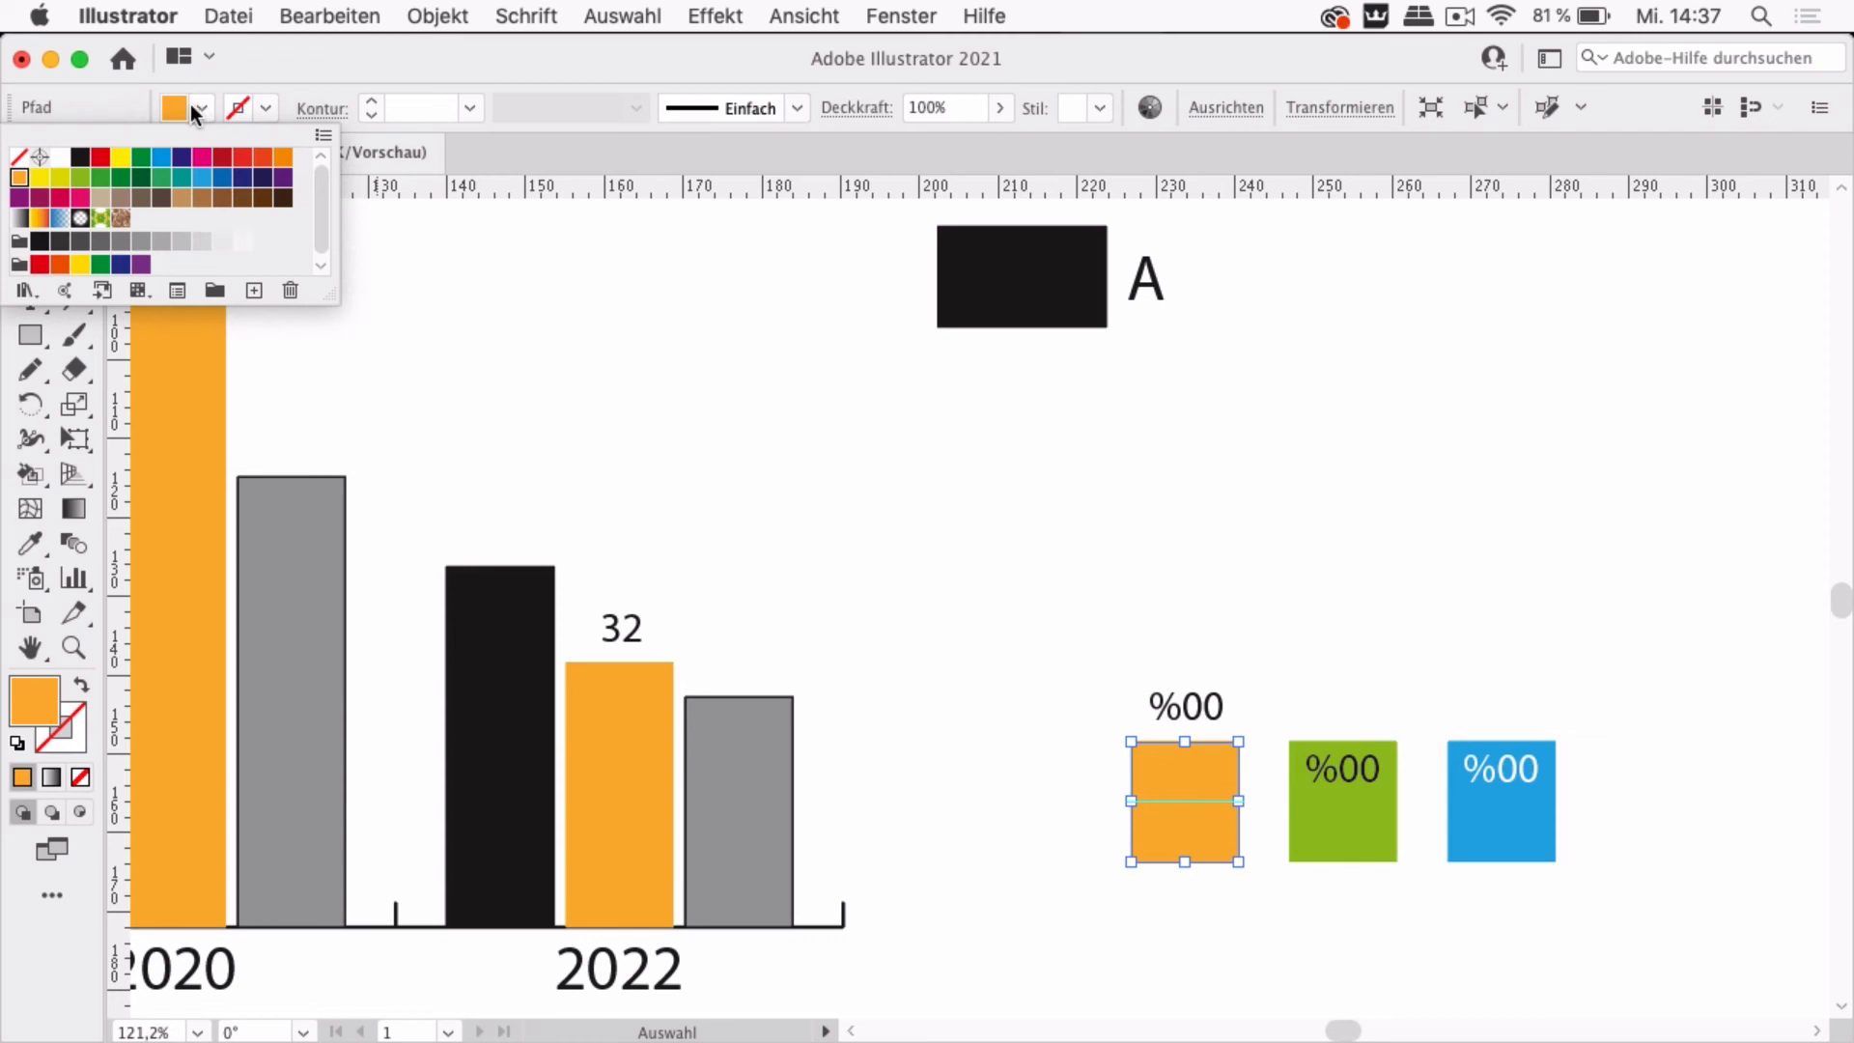
left_click(265, 159)
left_click(1118, 597)
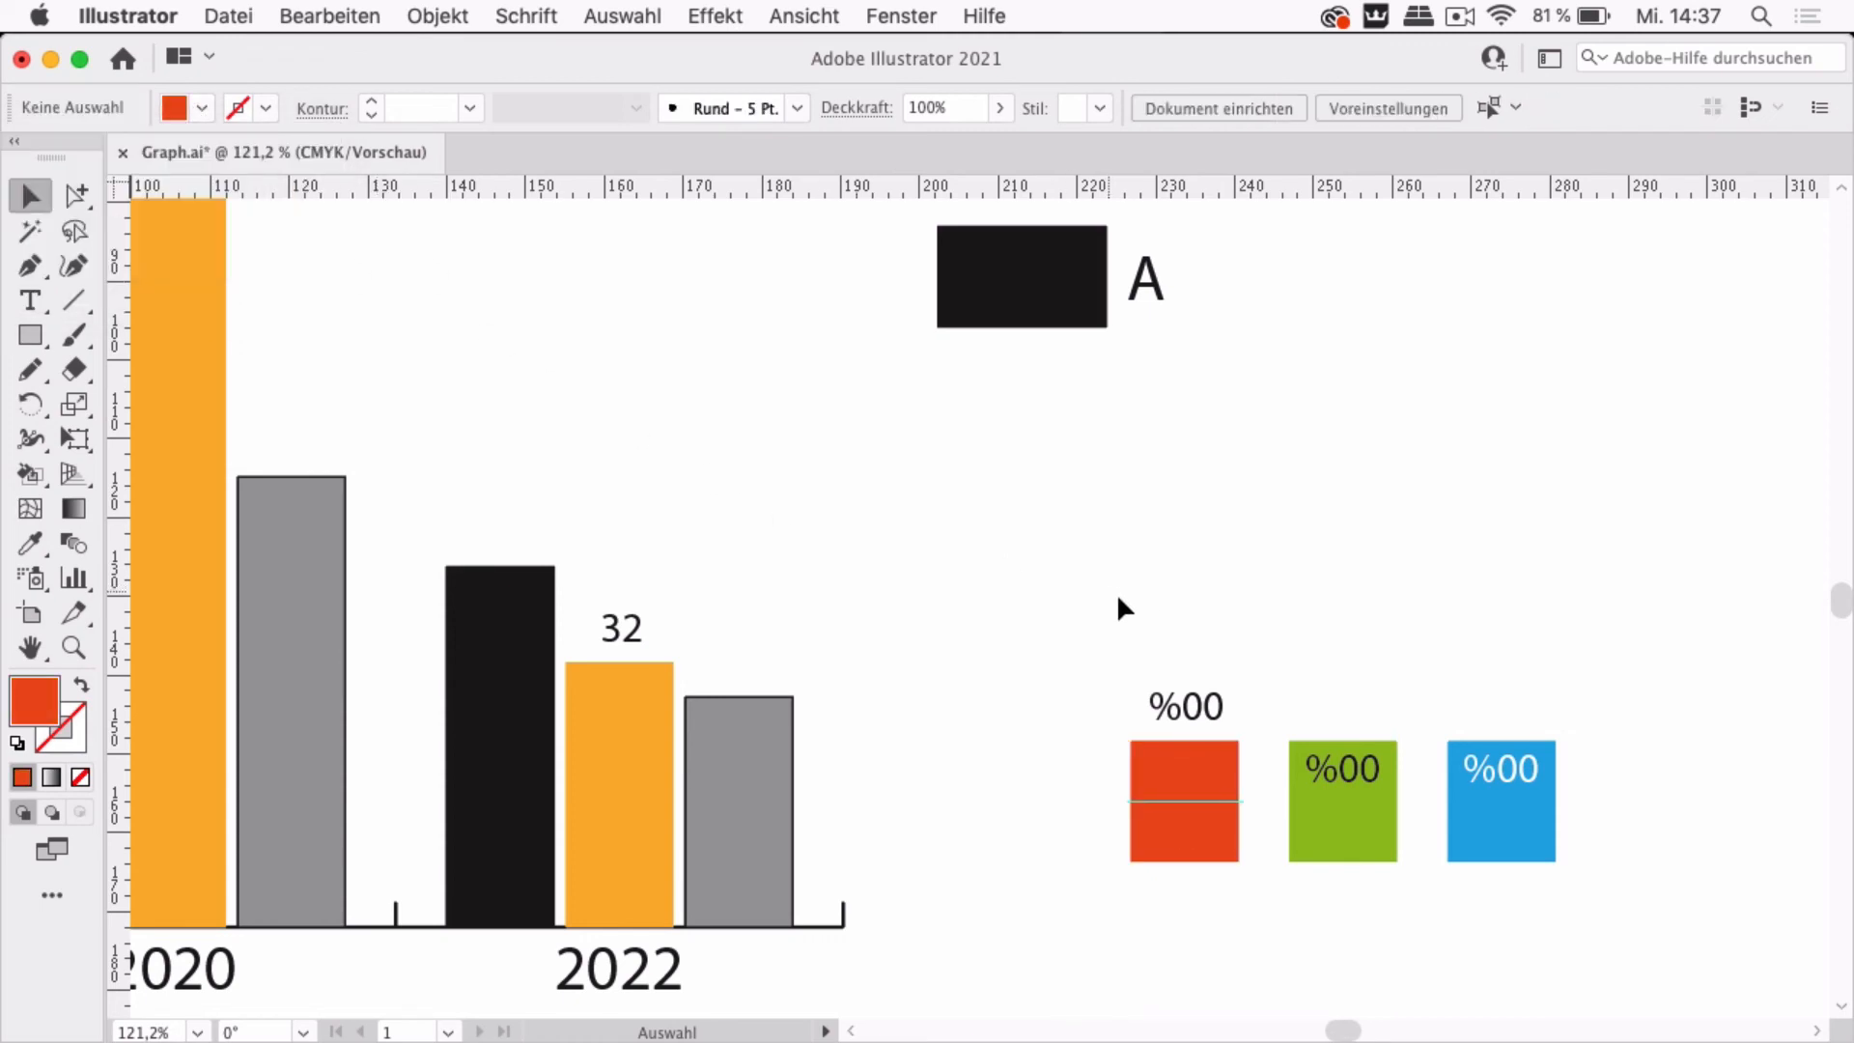
Select the red square with its label and guide, and define it as a new graph design named Red
left_click_drag(1239, 933, 1238, 931)
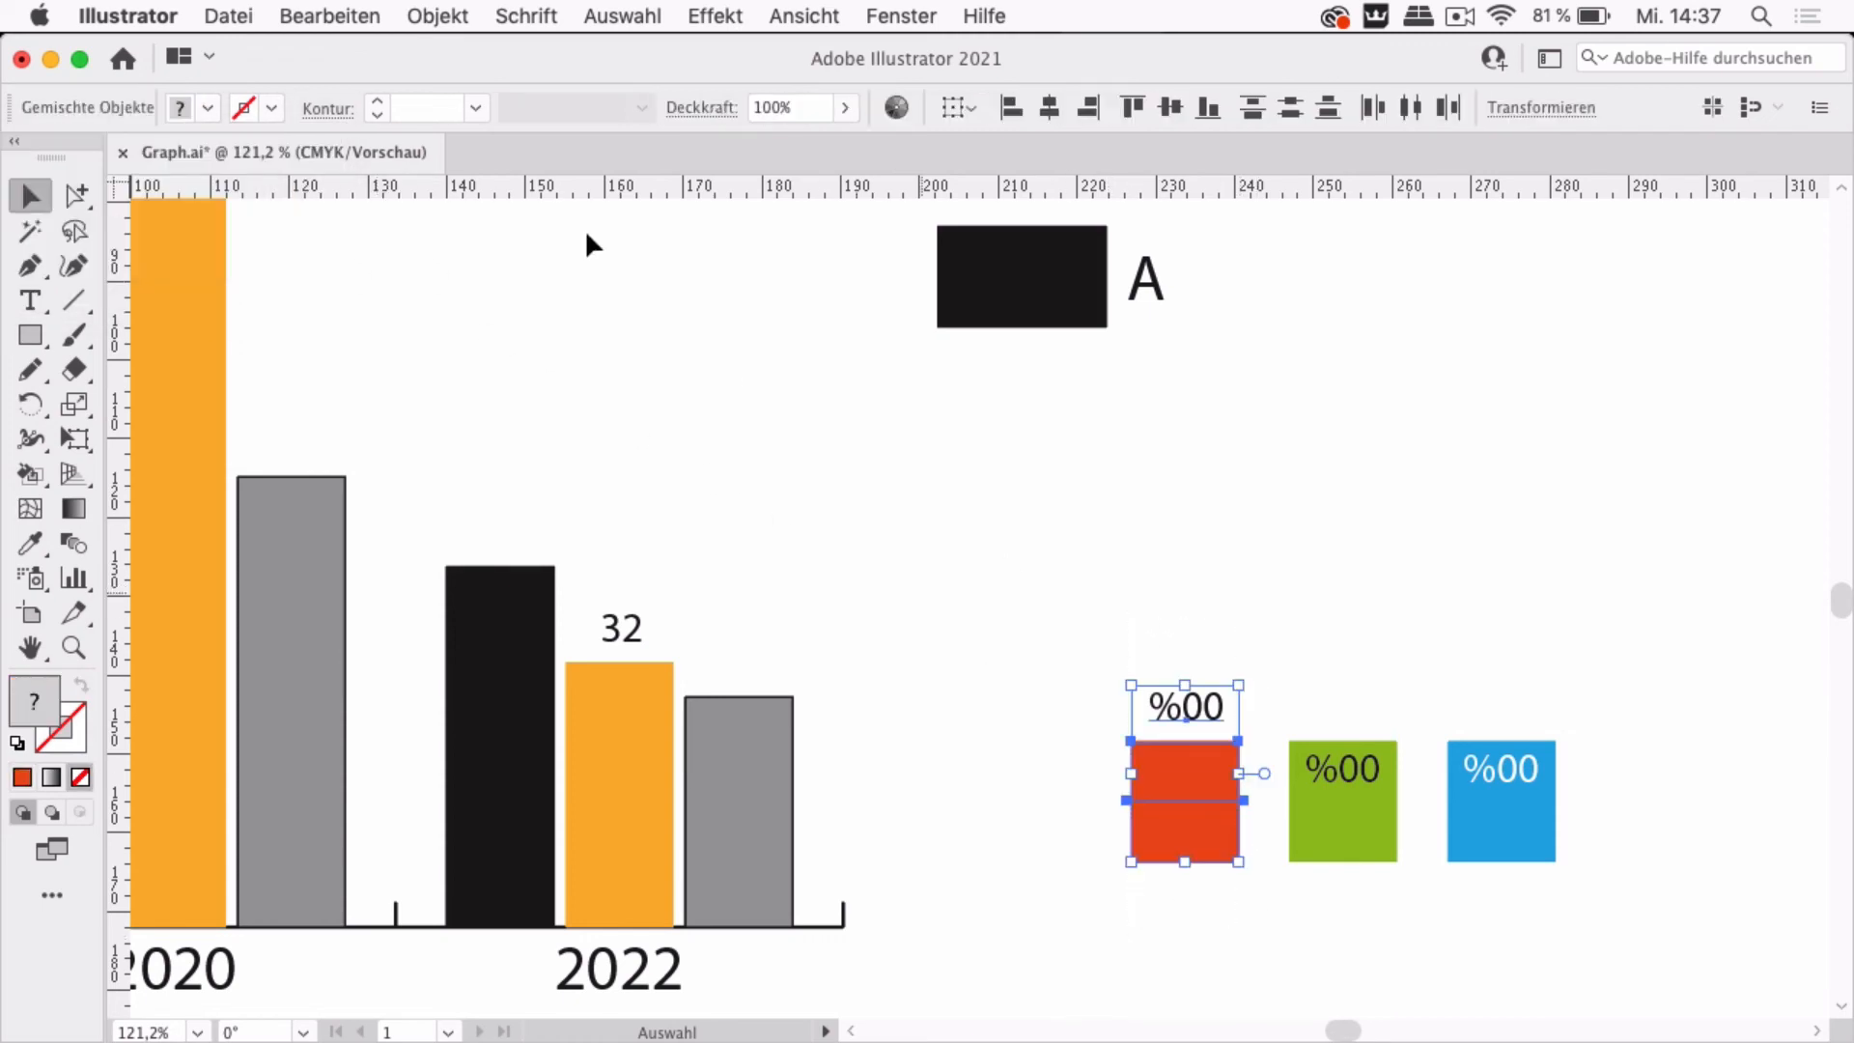
left_click(439, 17)
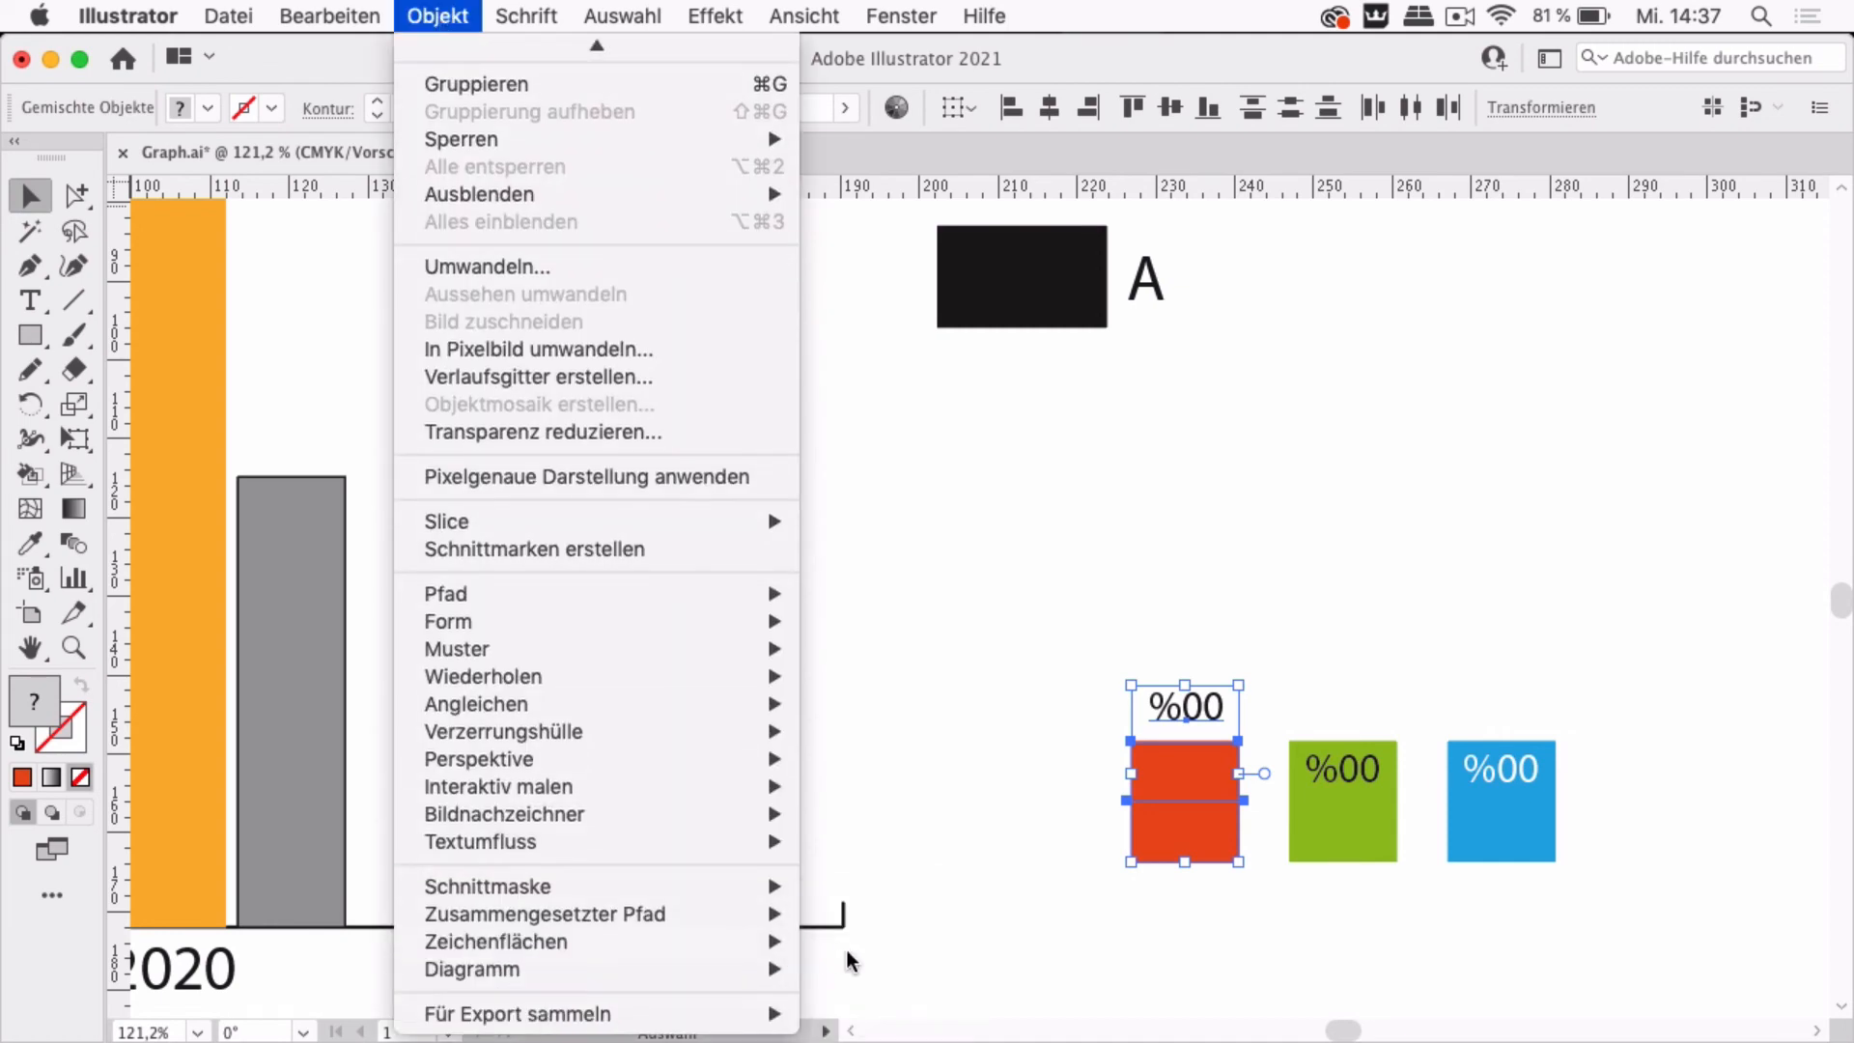
mouse_move(787, 973)
left_click(874, 956)
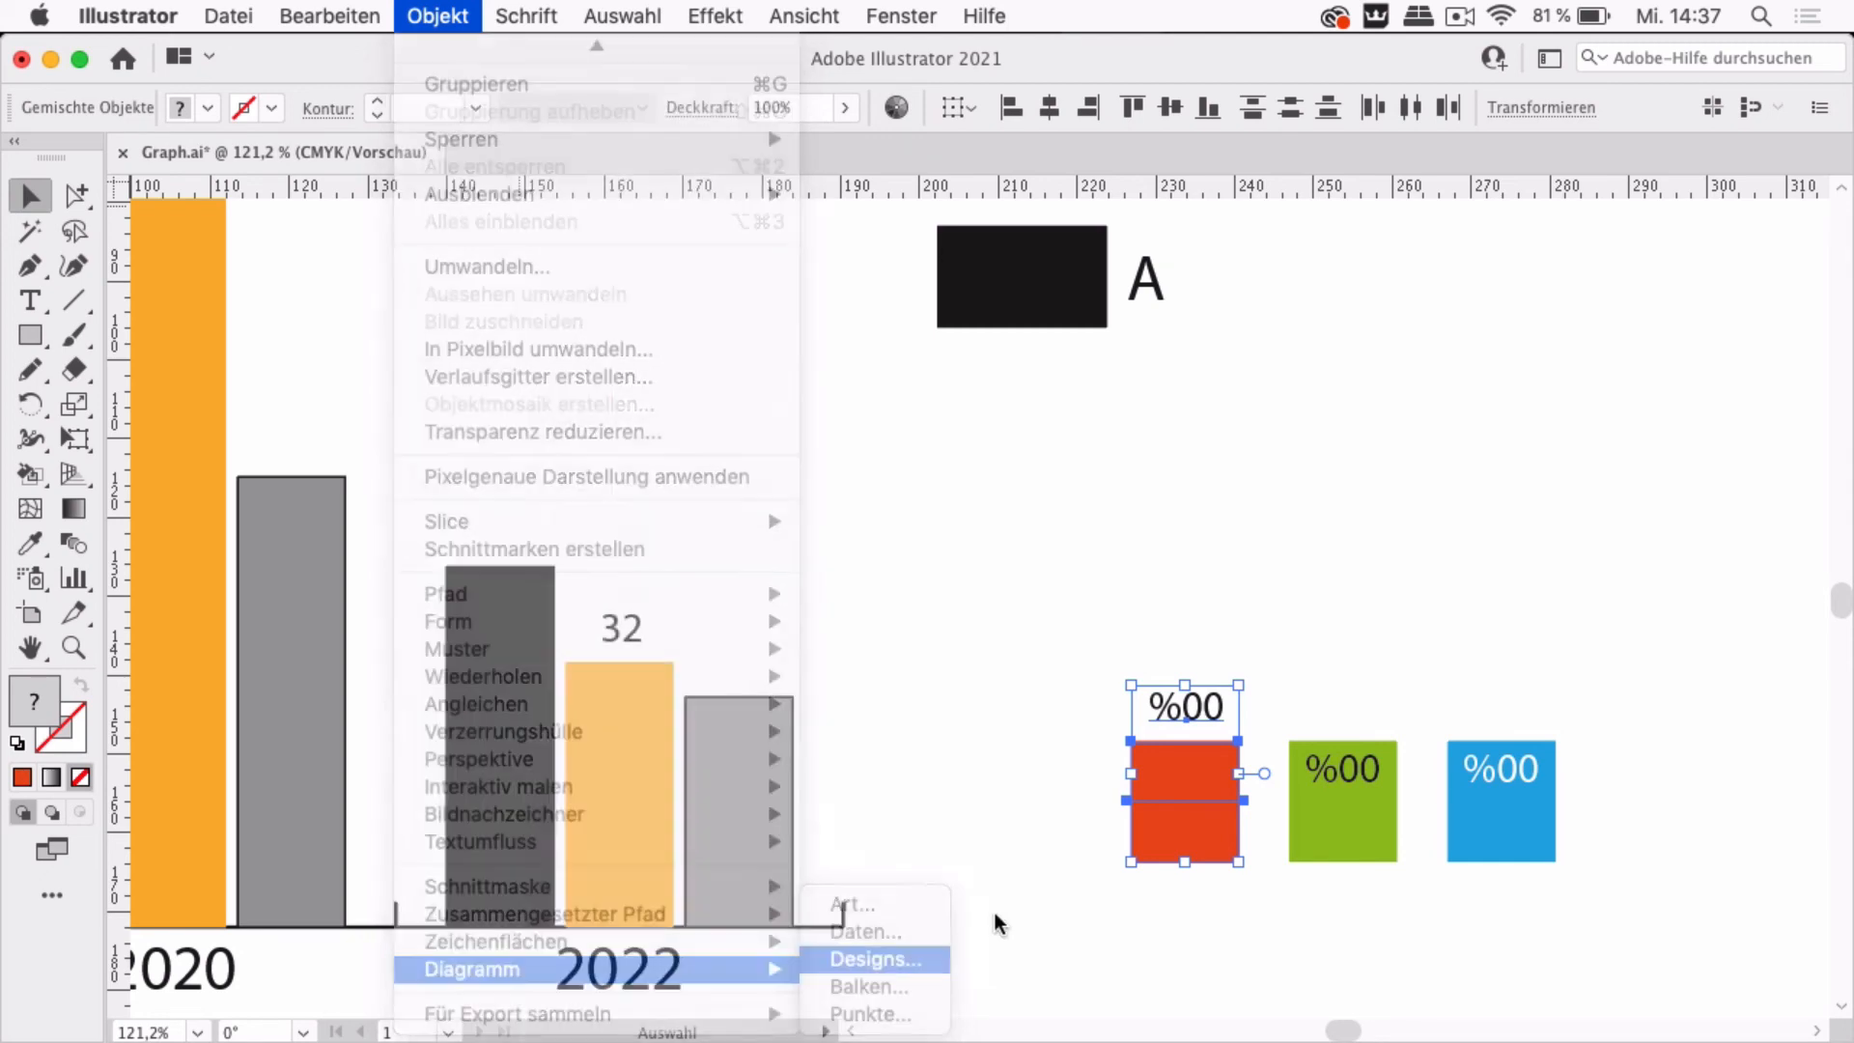
left_click(1020, 375)
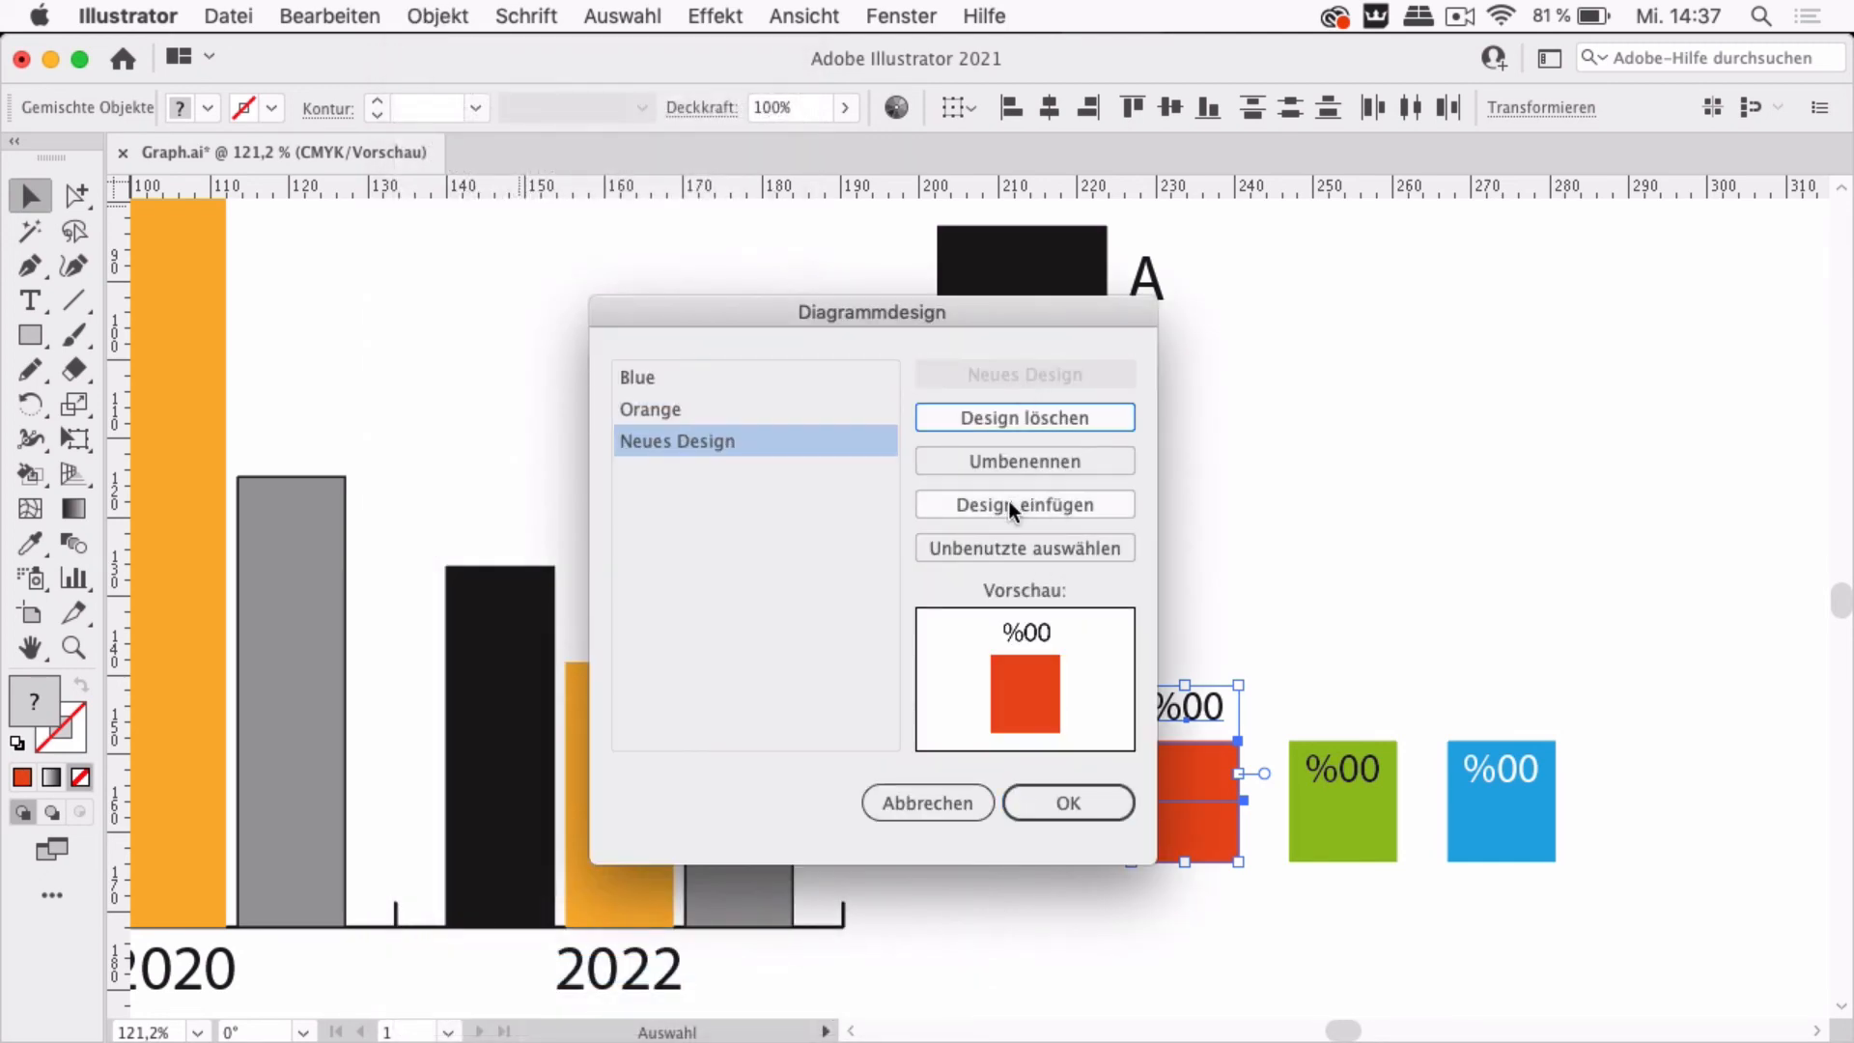
left_click(1027, 459)
type("Red")
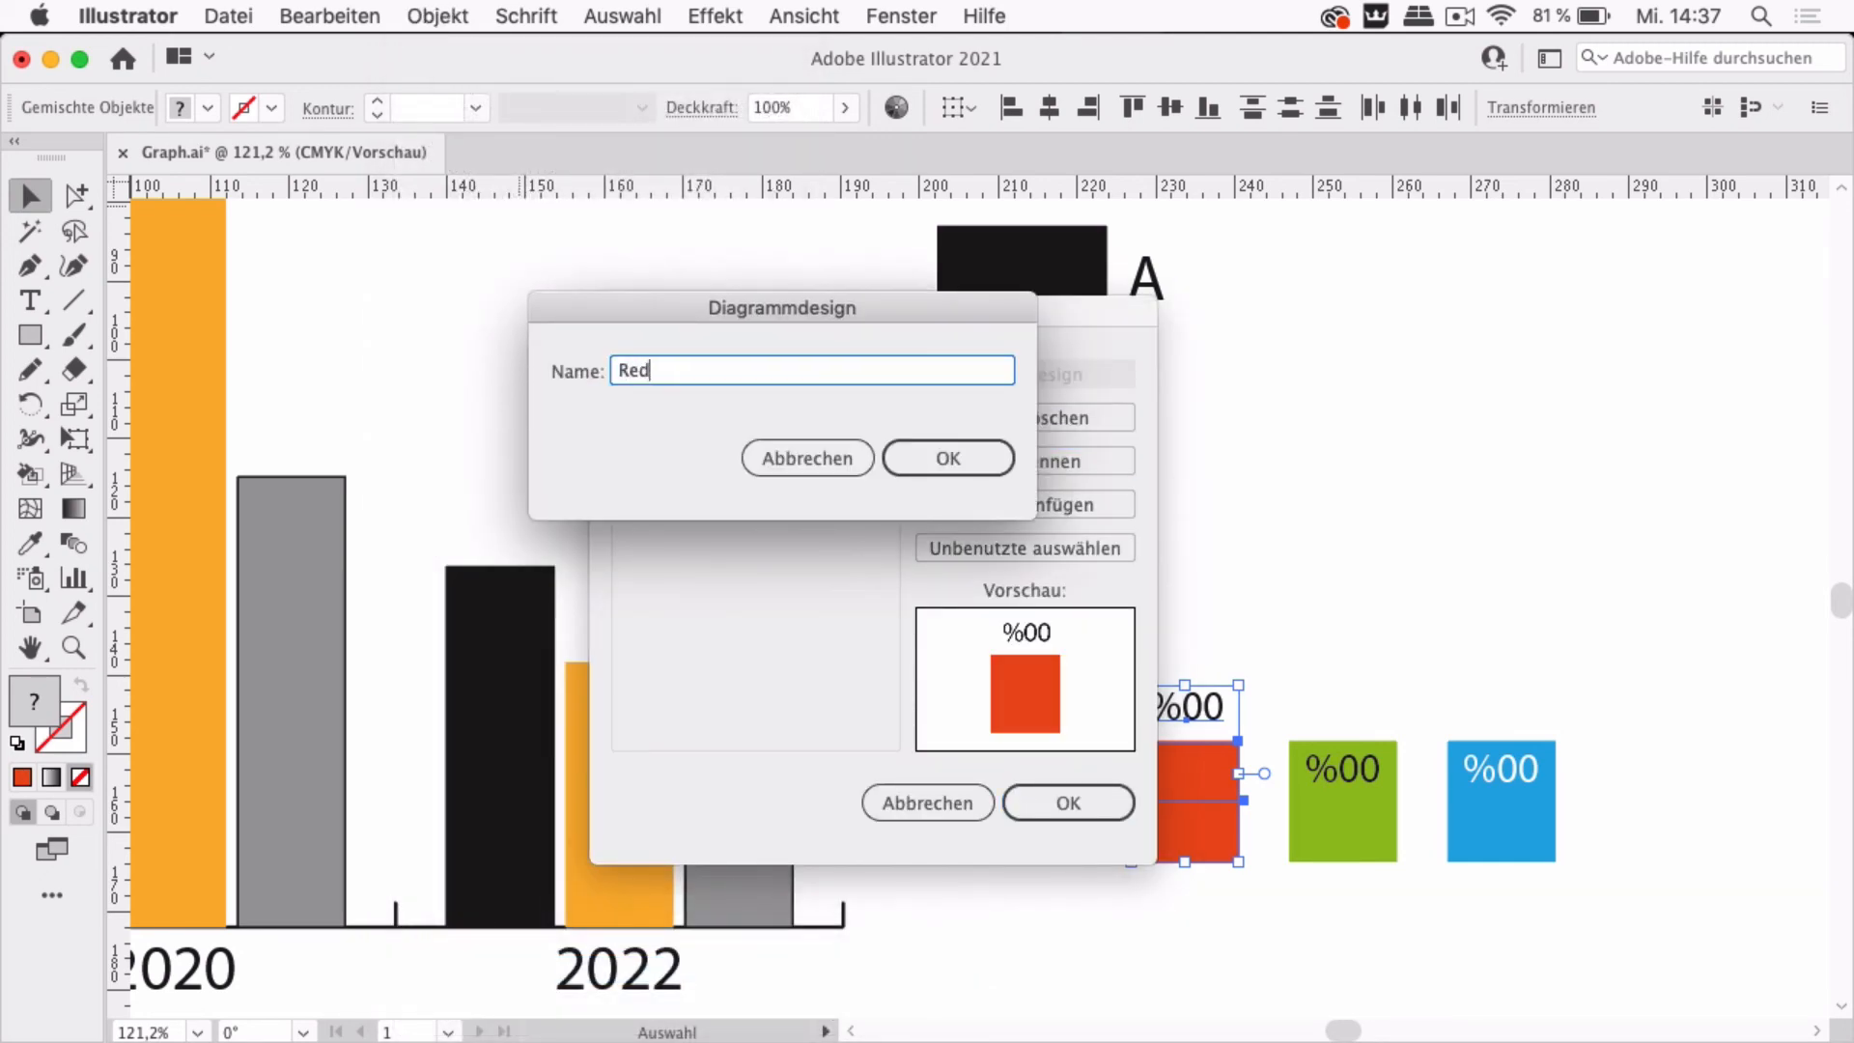
left_click(1002, 469)
left_click(1069, 803)
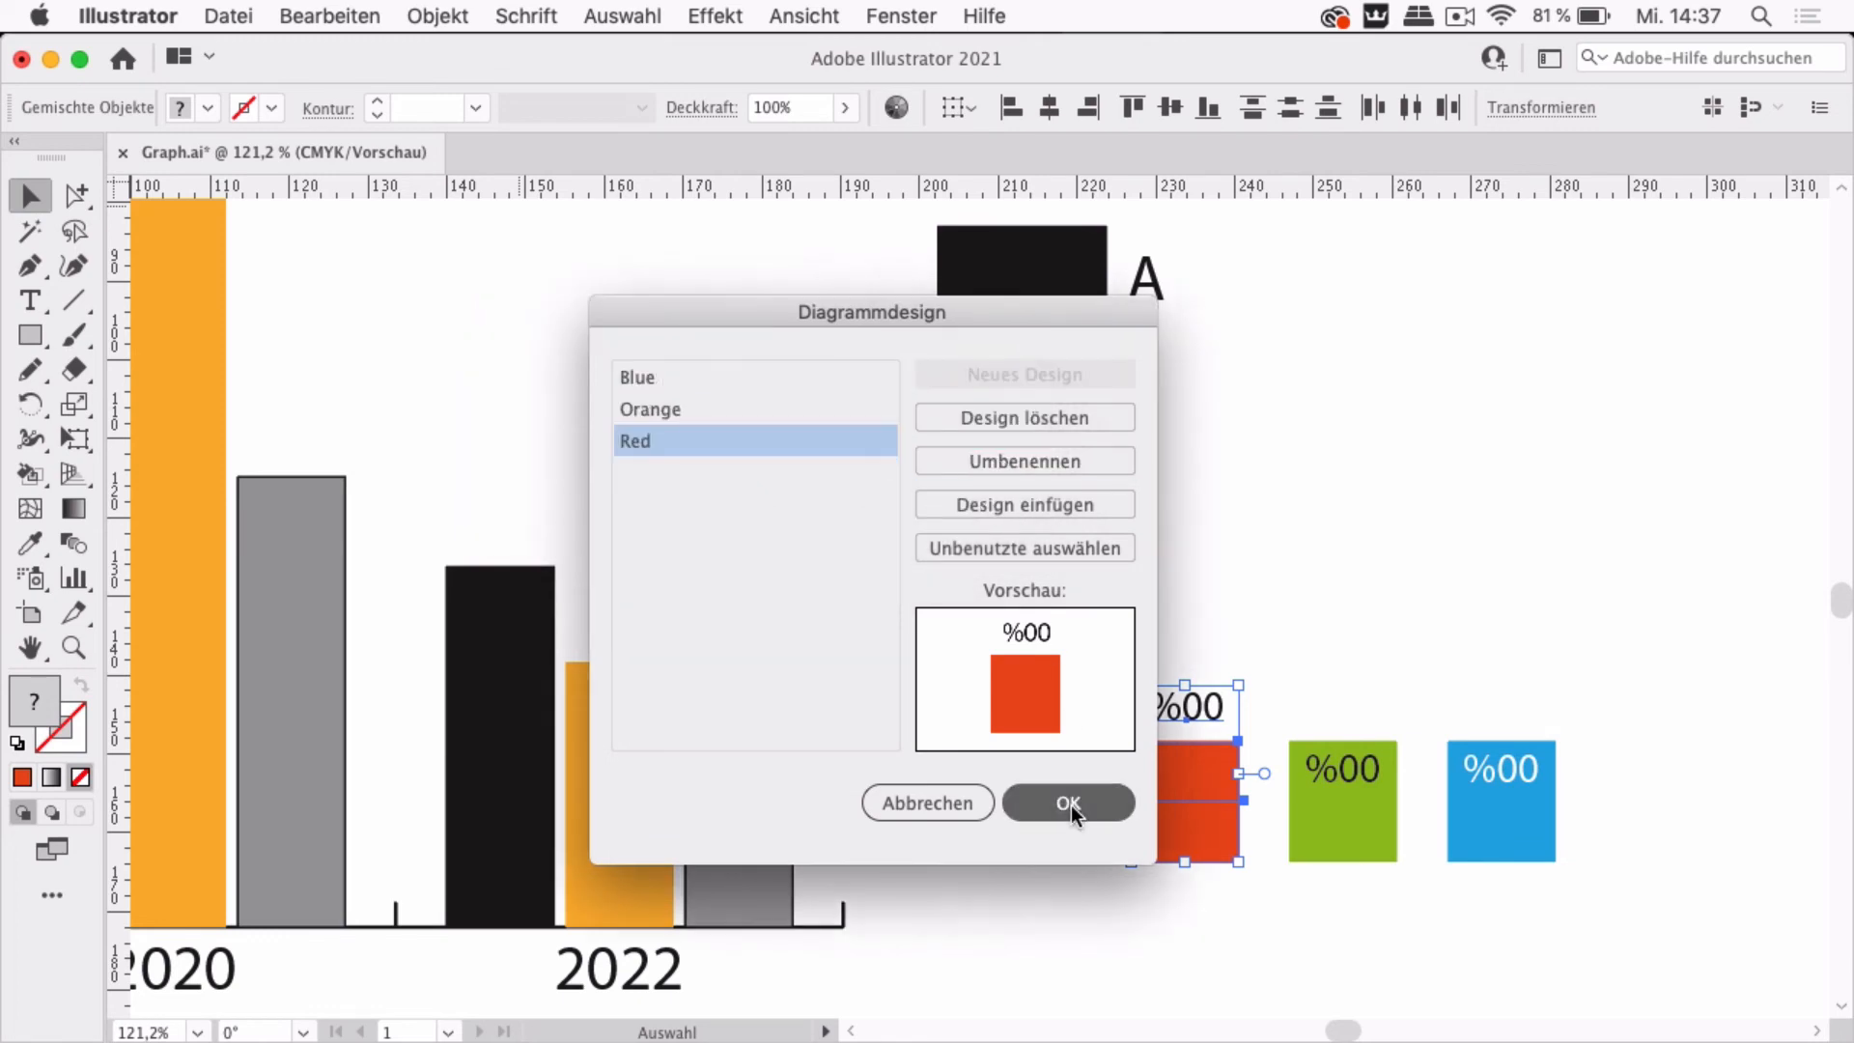
Apply the Red design to all B series bars of the chart with the Fließend bar type
scroll(870, 541, "down", 6)
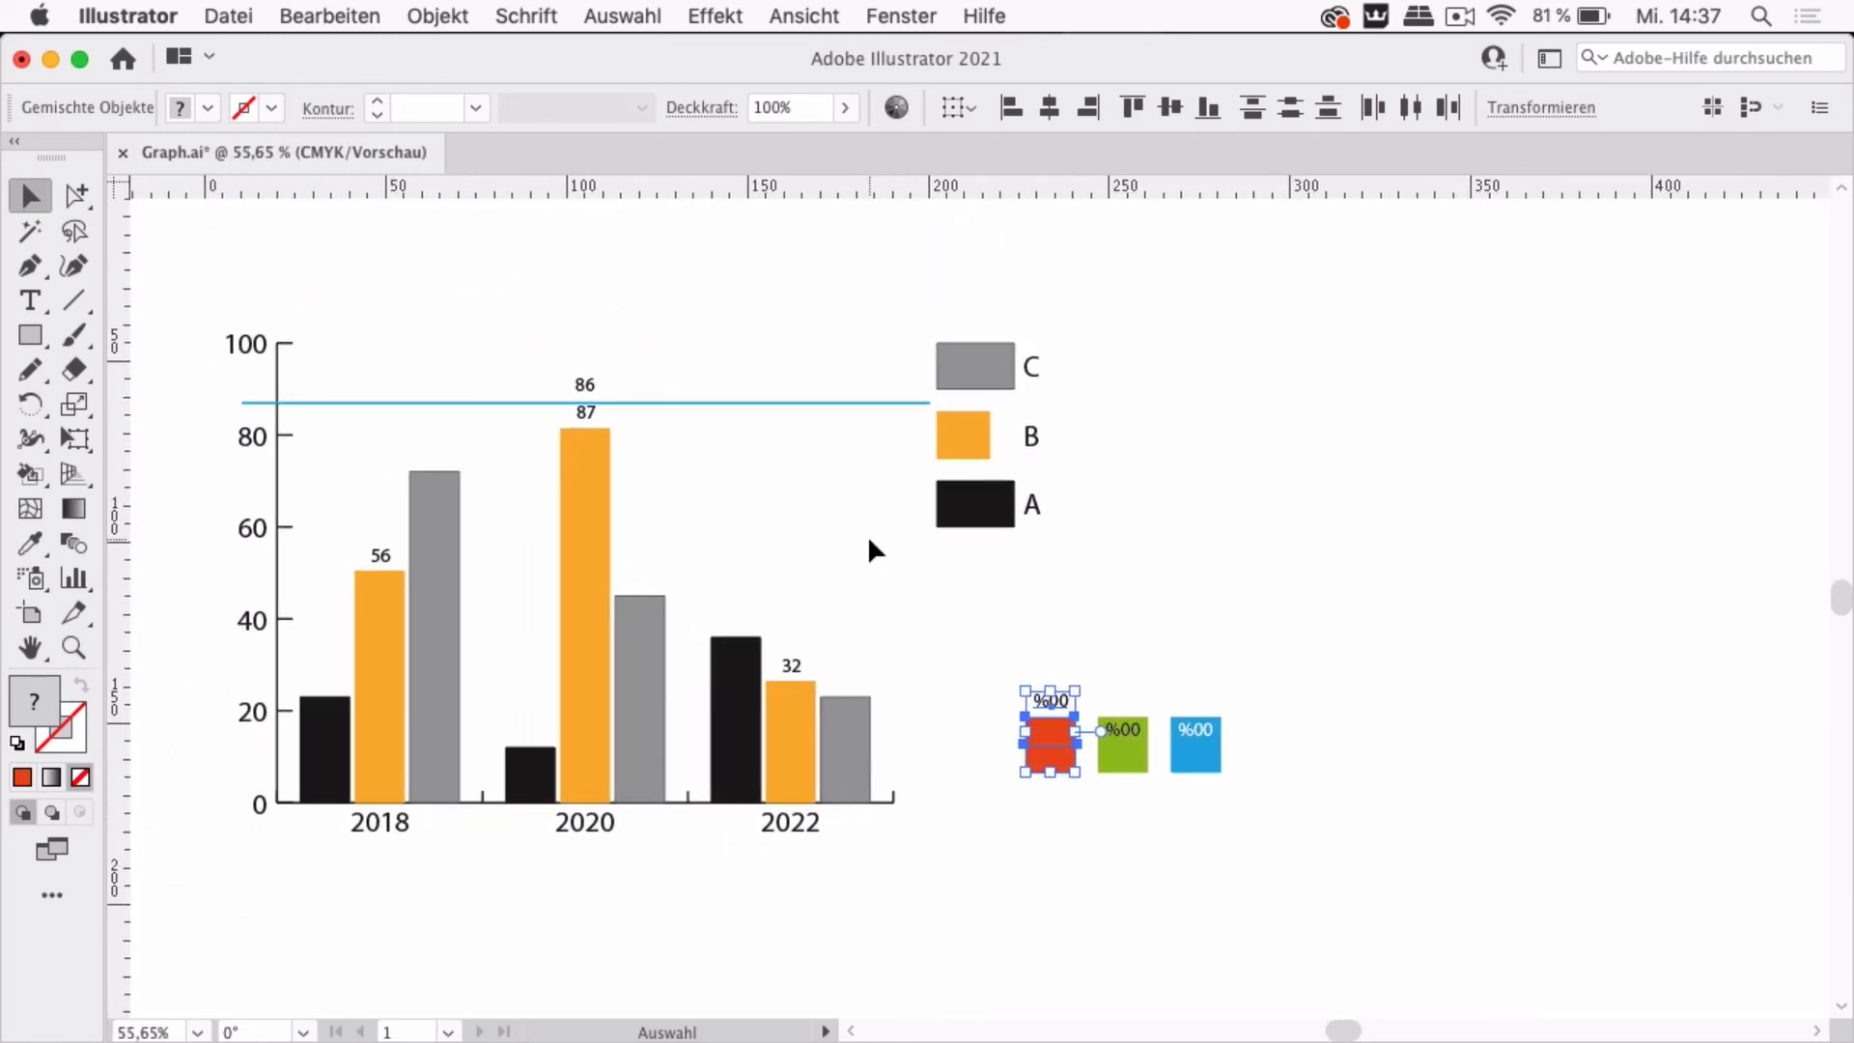
left_click(66, 195)
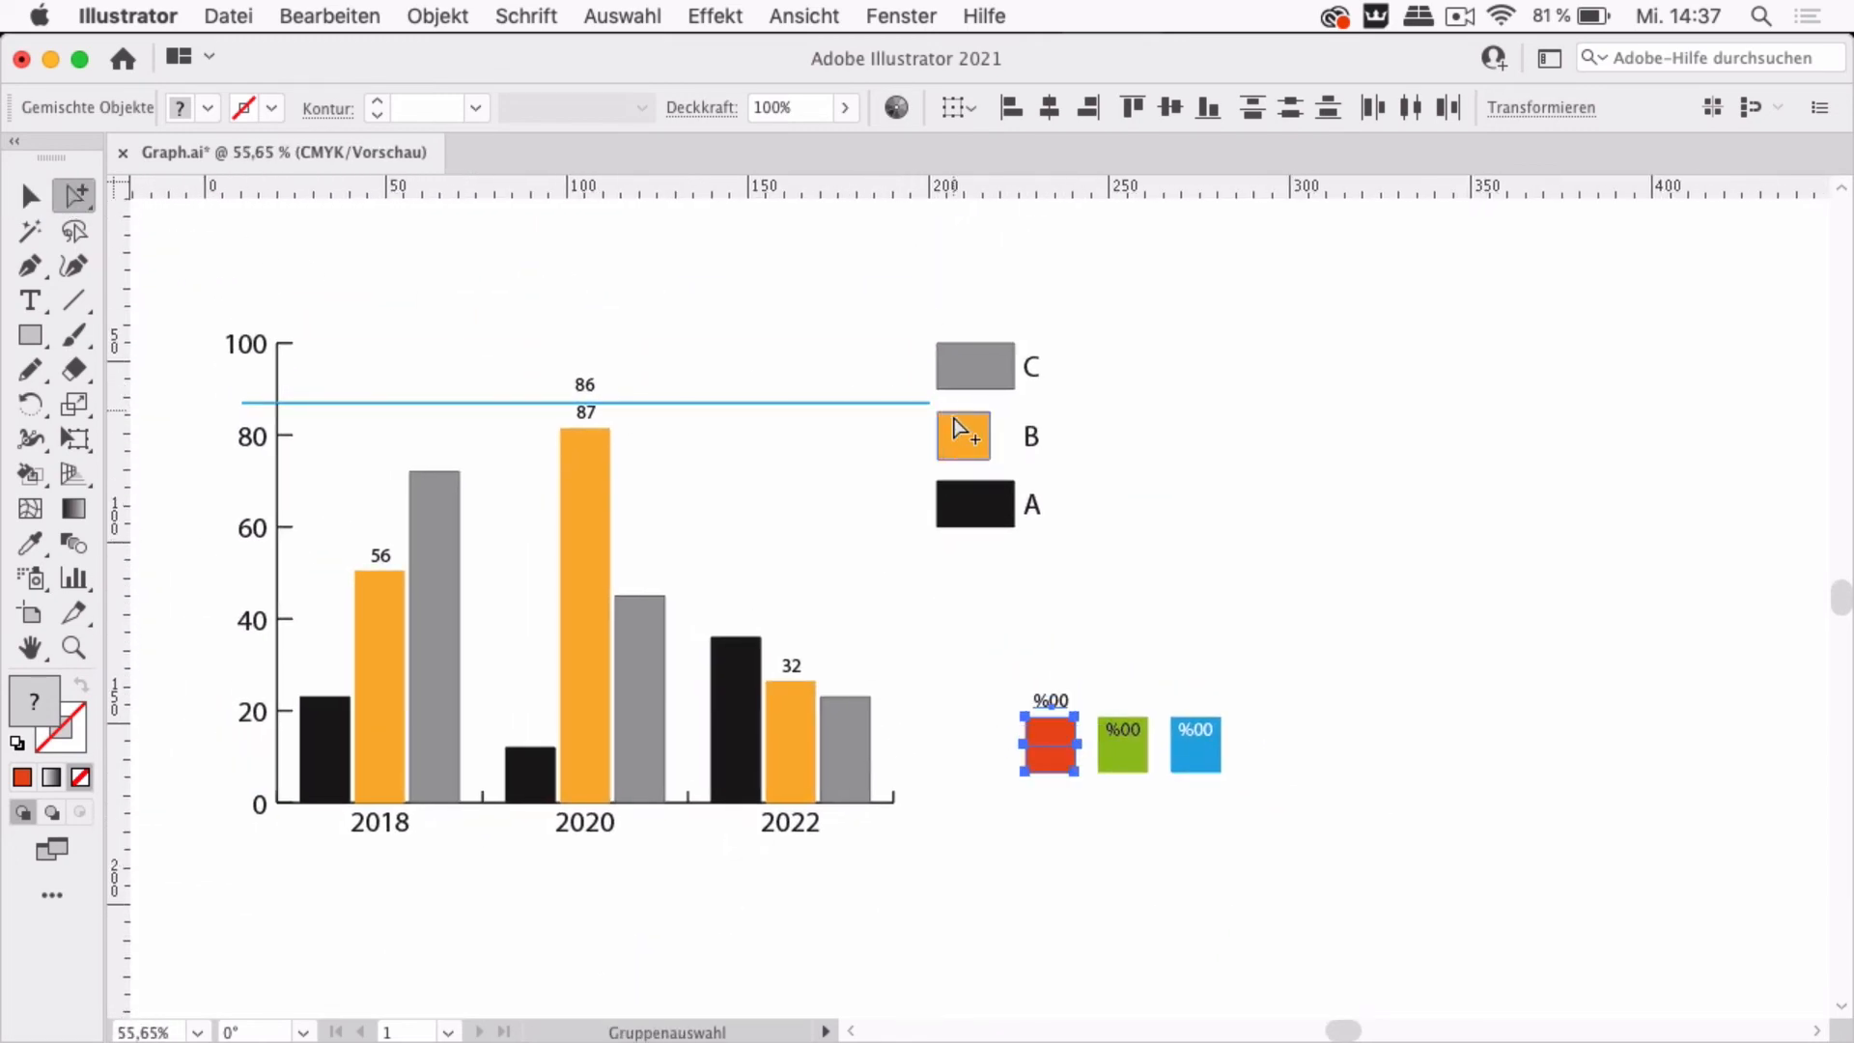
left_click(967, 445)
left_click(966, 446)
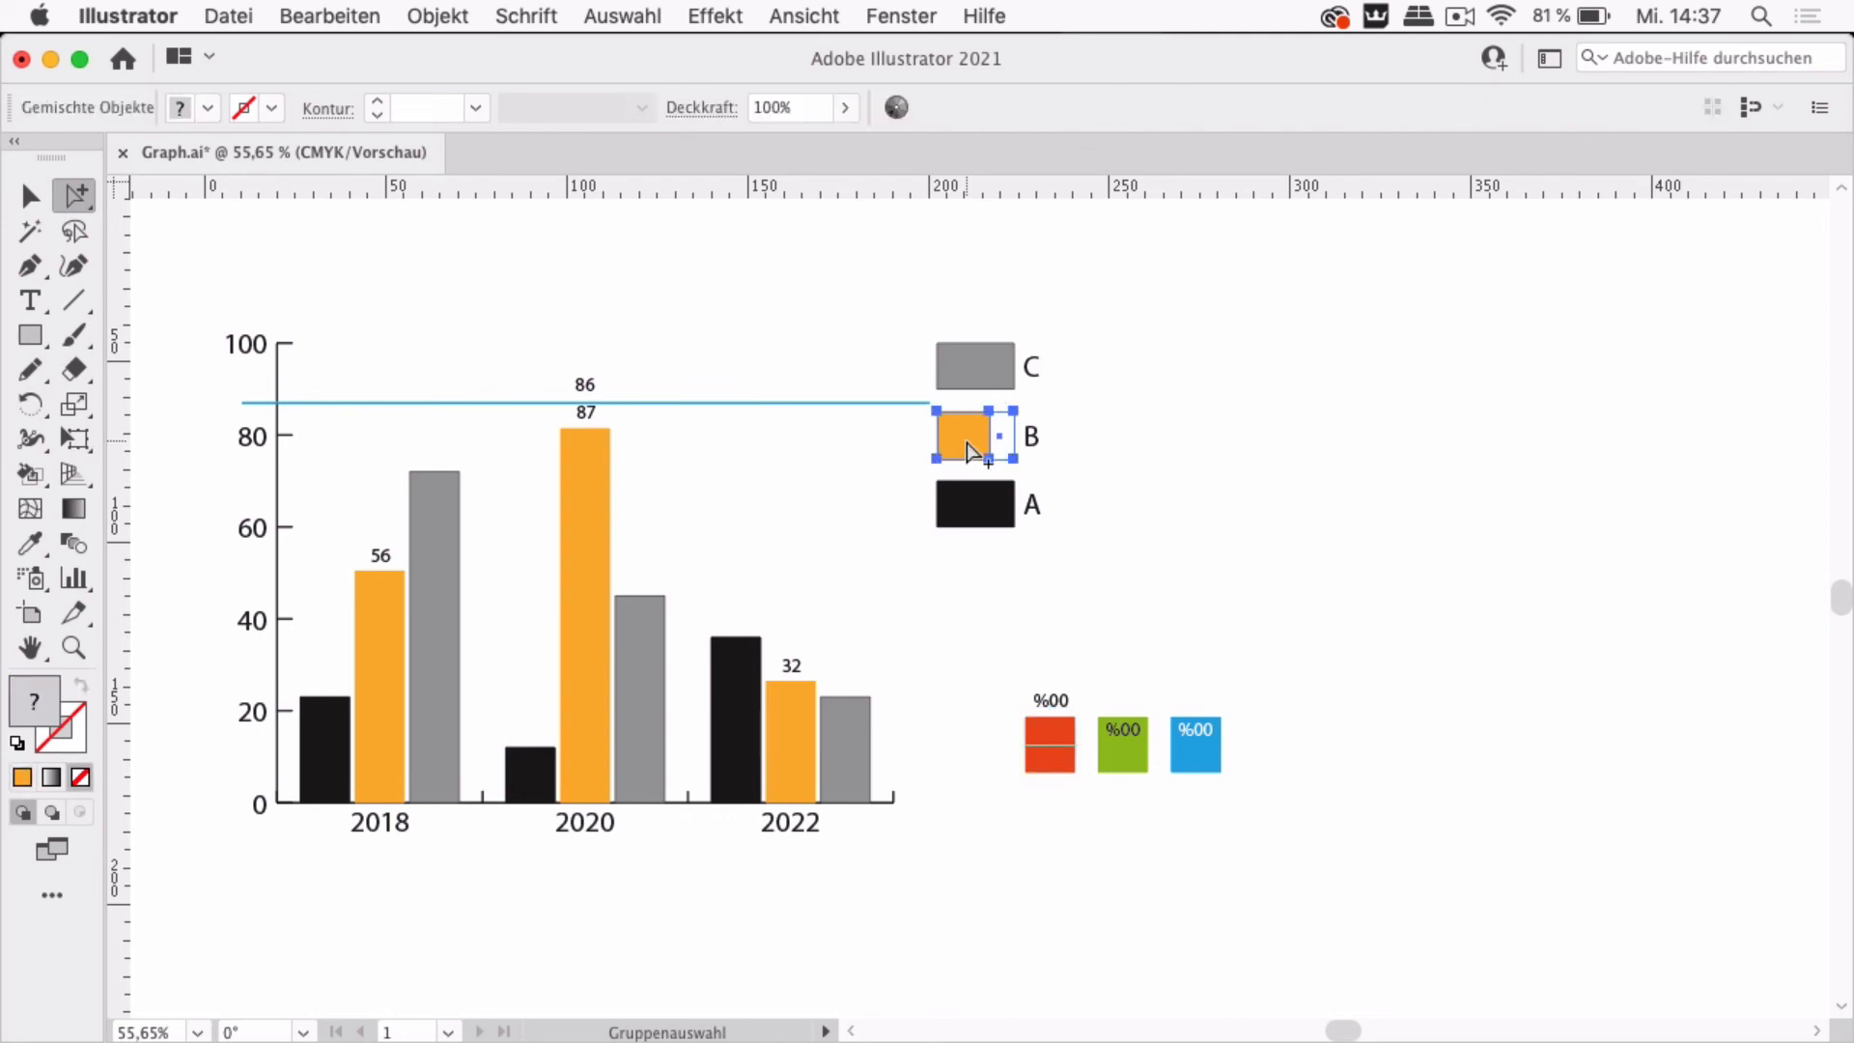
left_click(969, 449)
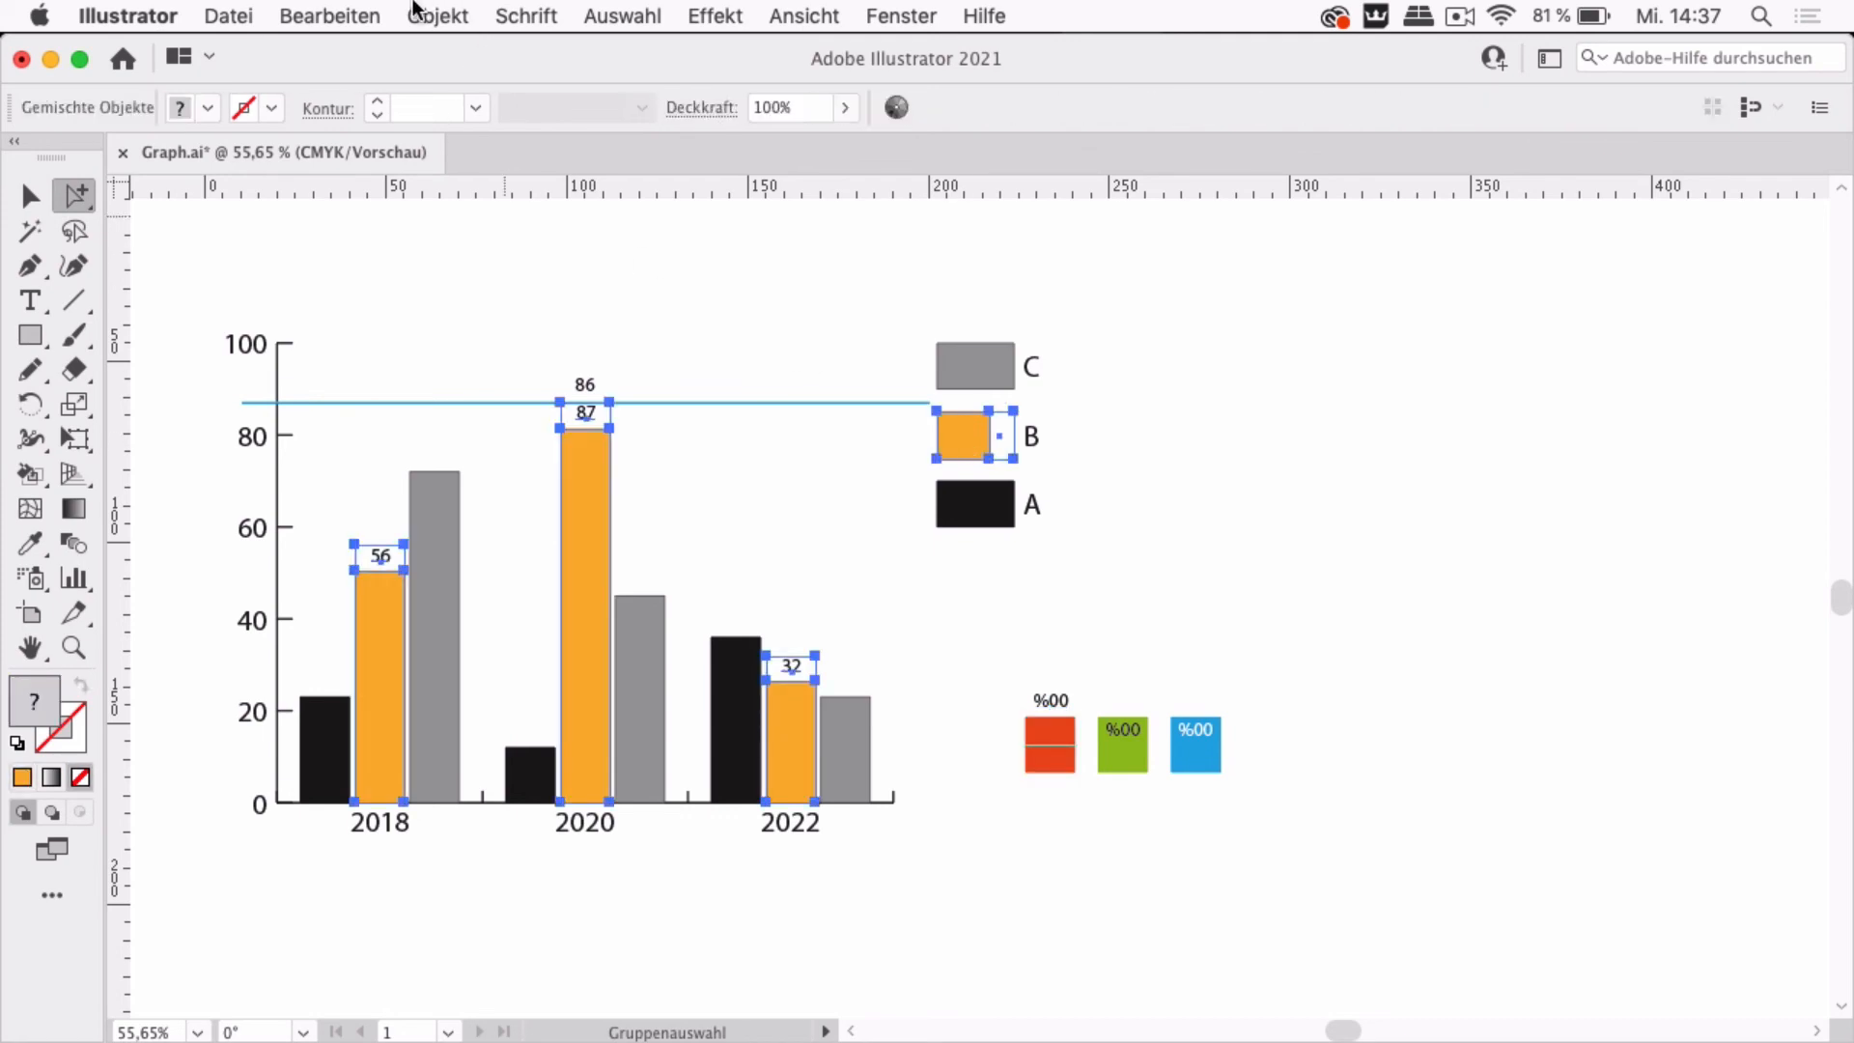
left_click(435, 15)
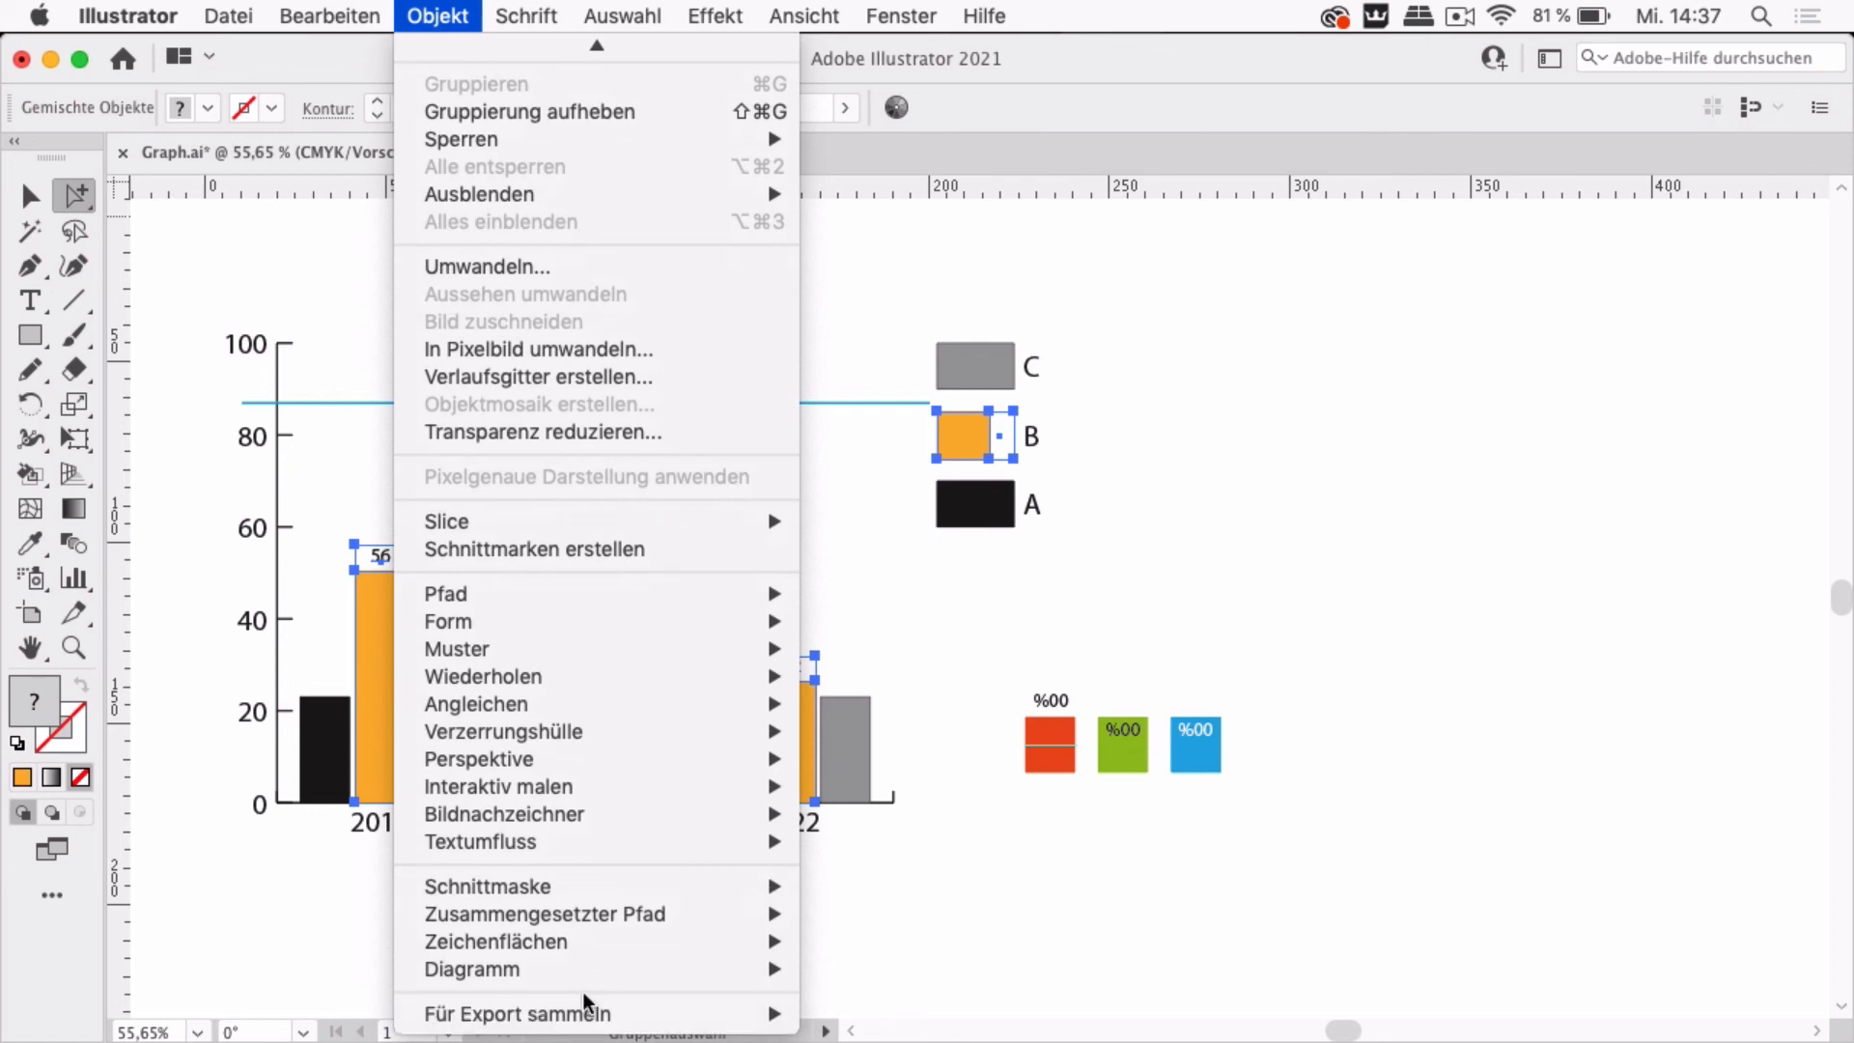
mouse_move(583, 971)
left_click(861, 995)
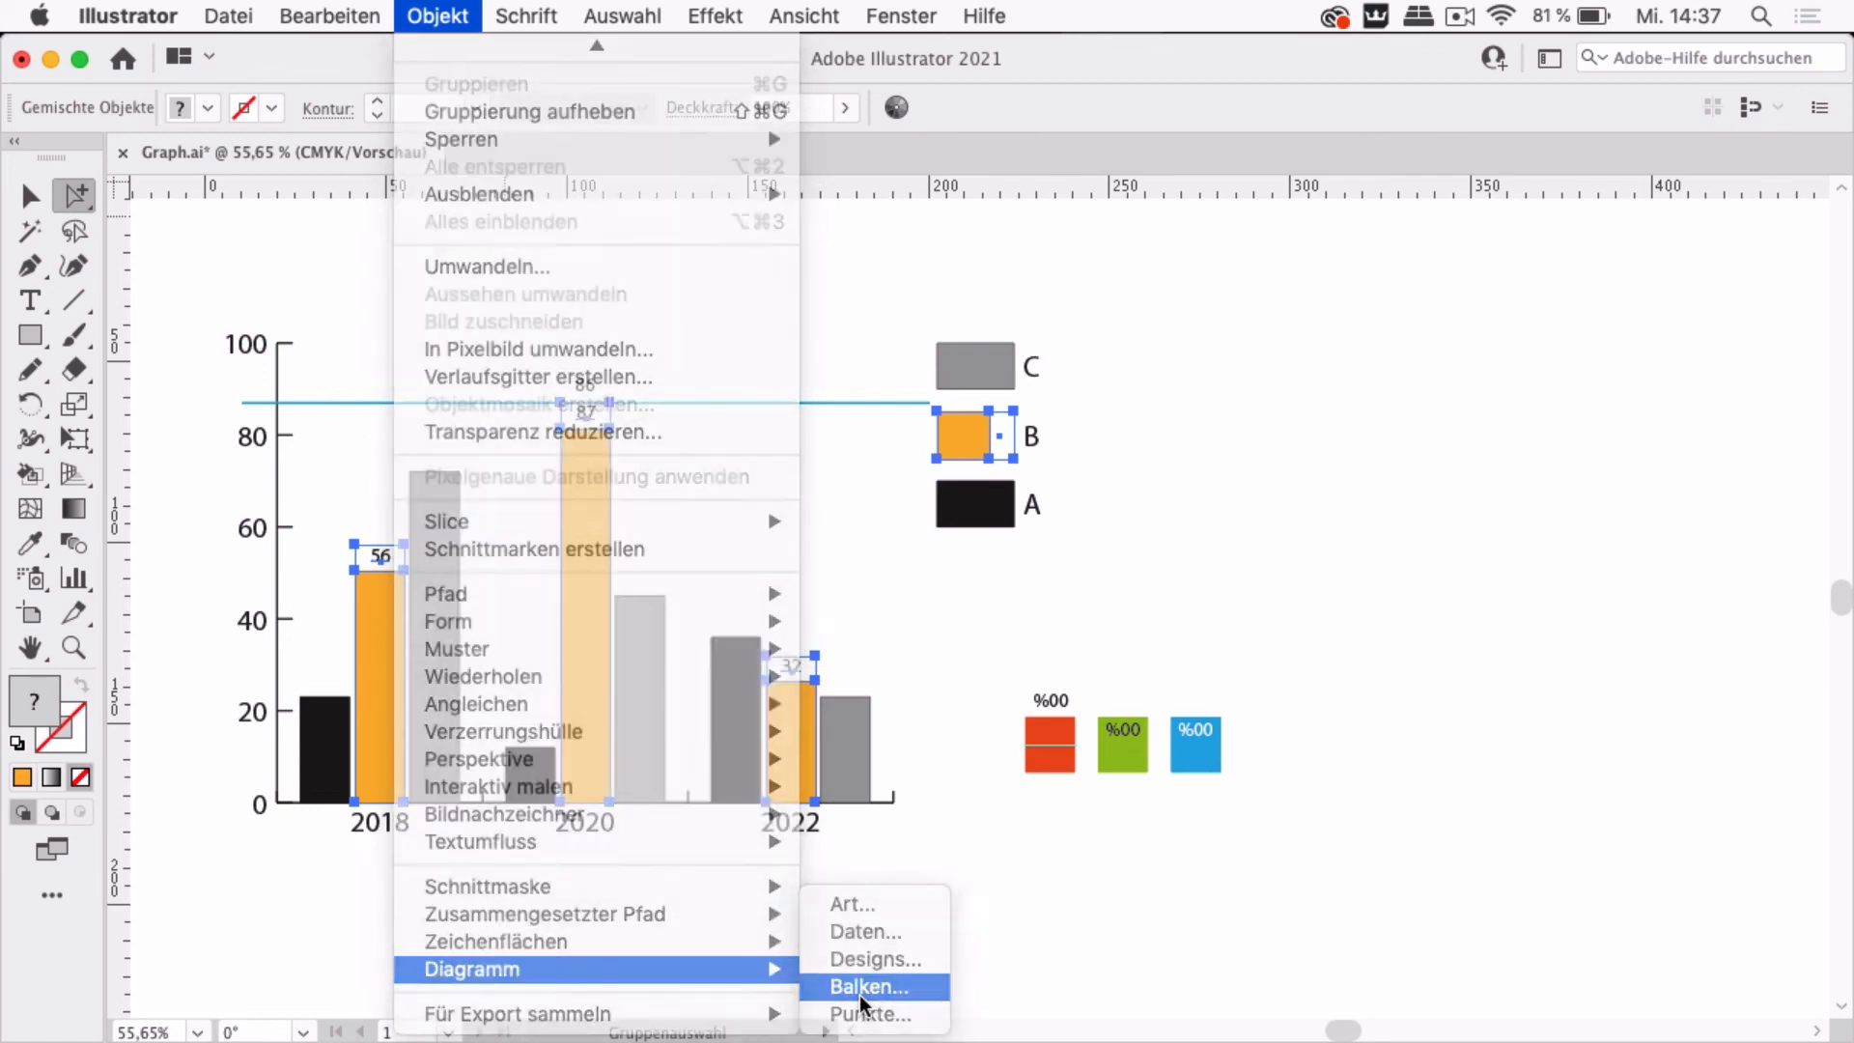
left_click(699, 468)
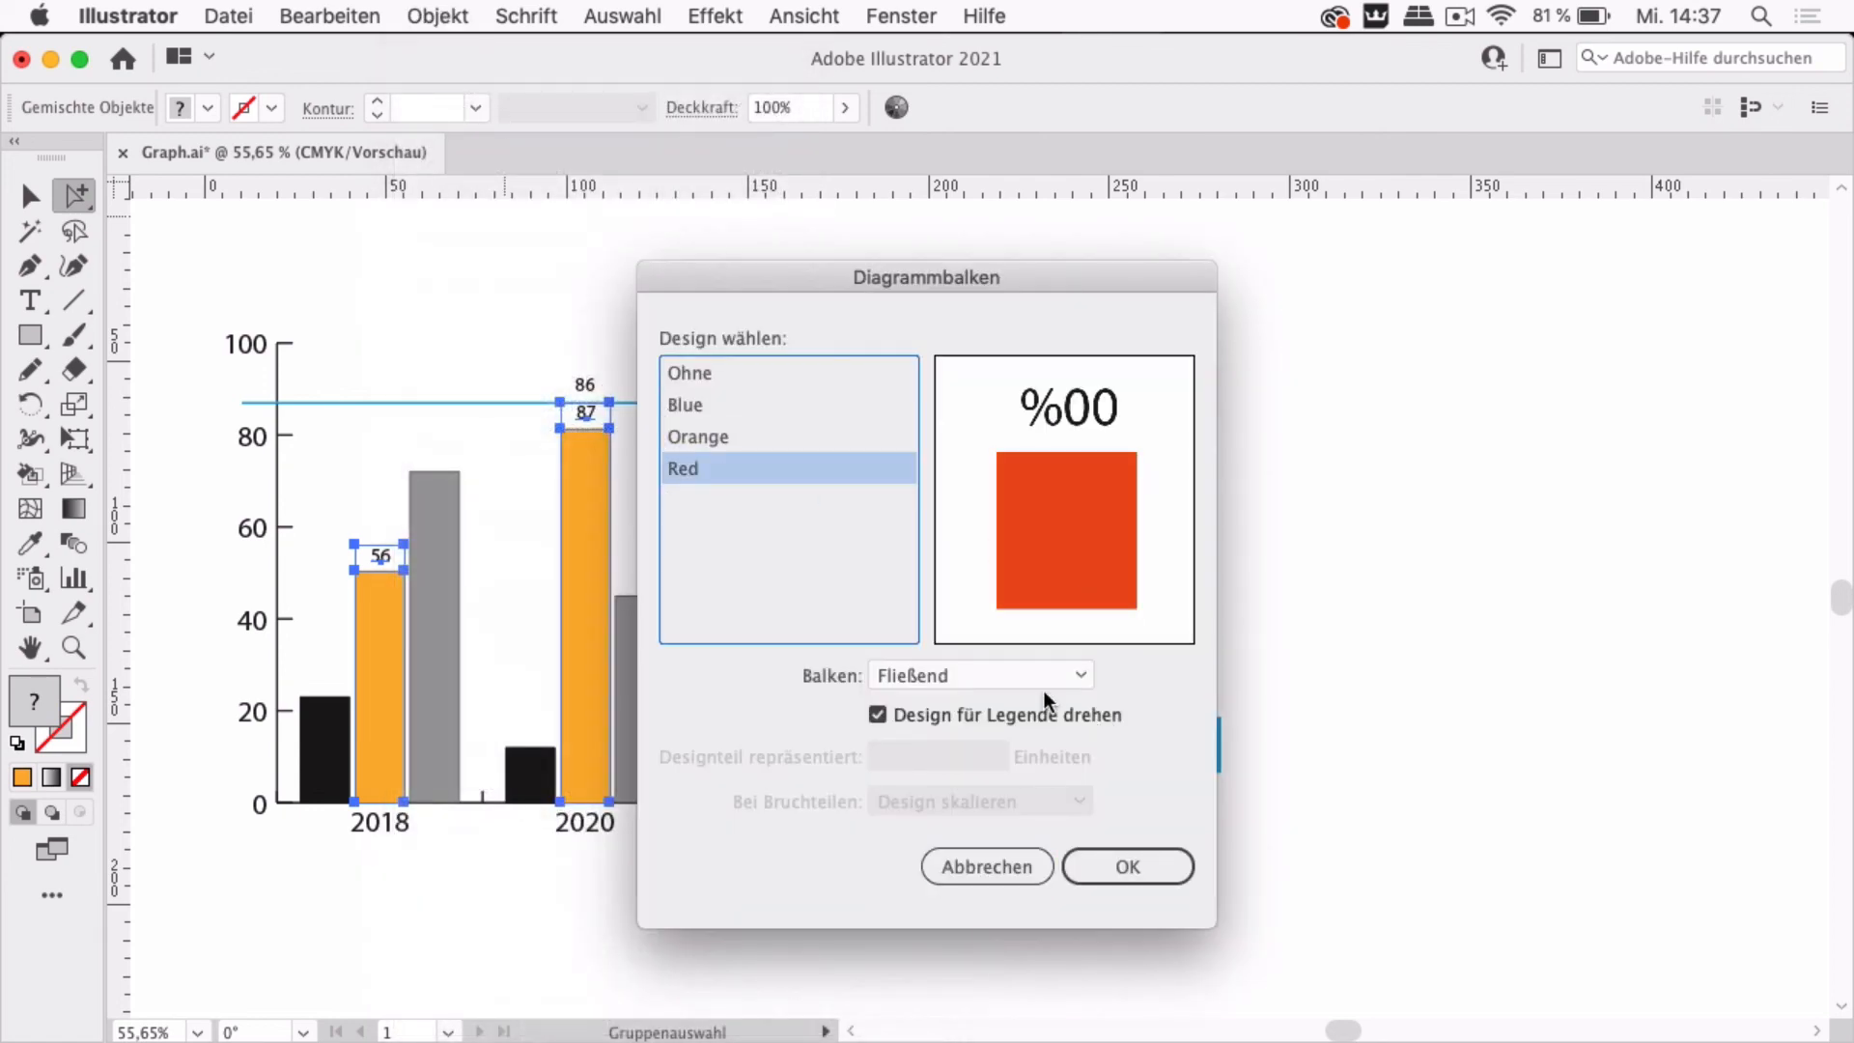
left_click(971, 678)
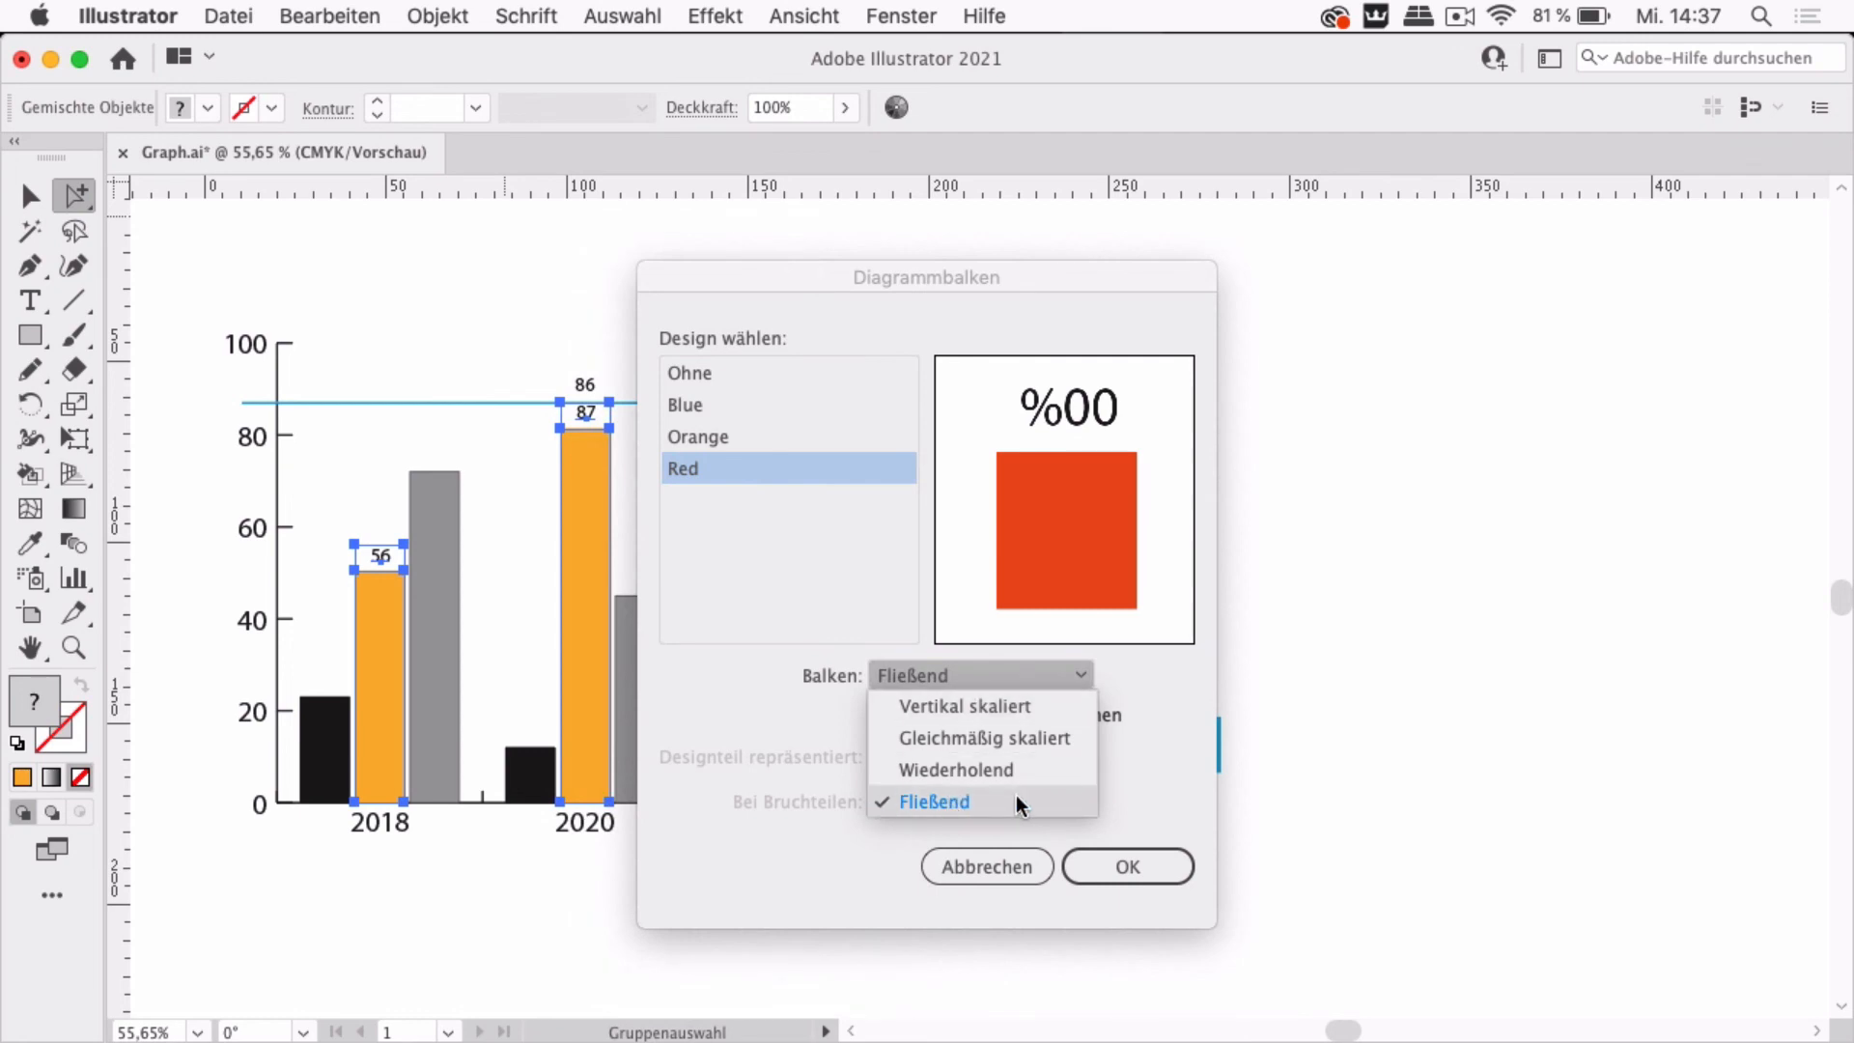
left_click(1038, 818)
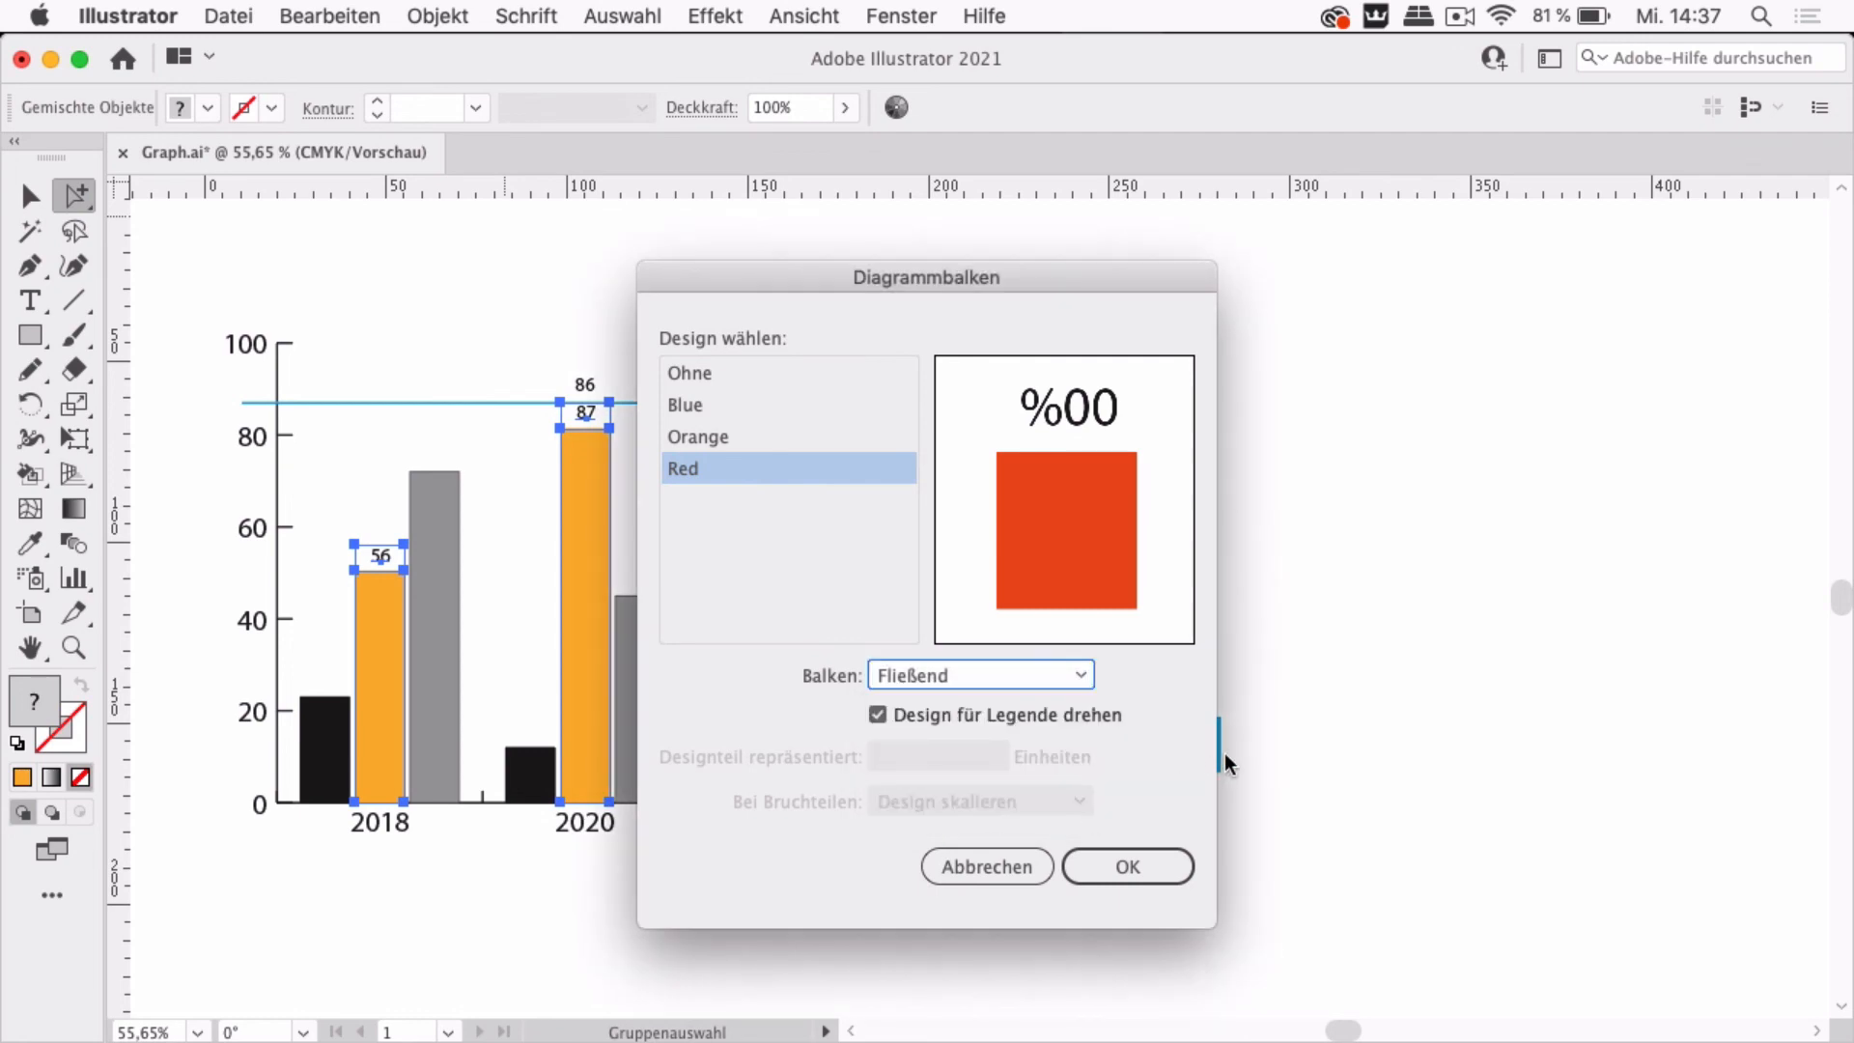
left_click(1156, 871)
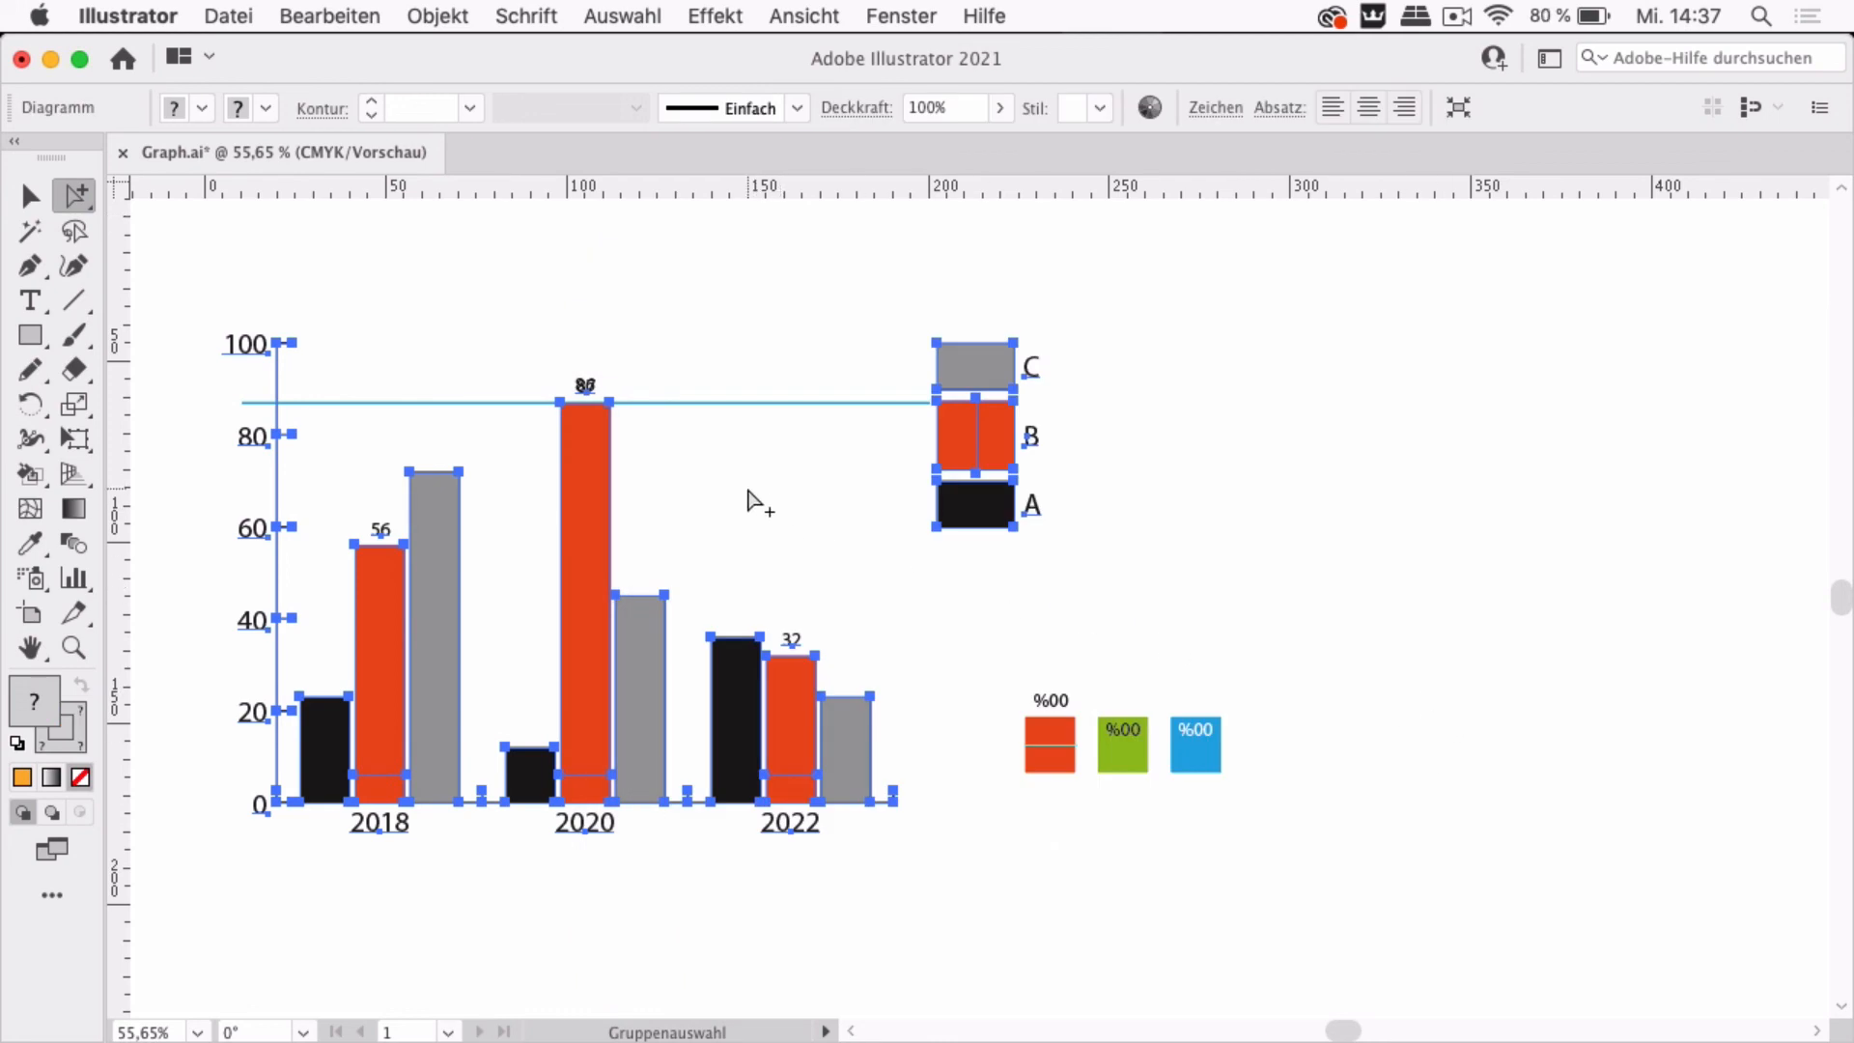
Move the 86 label off the overlapping 87 bar value to a spot above the chart
scroll(749, 489, "up", 4)
left_click(736, 485)
scroll(735, 483, "left", 5)
scroll(735, 483, "up", 1)
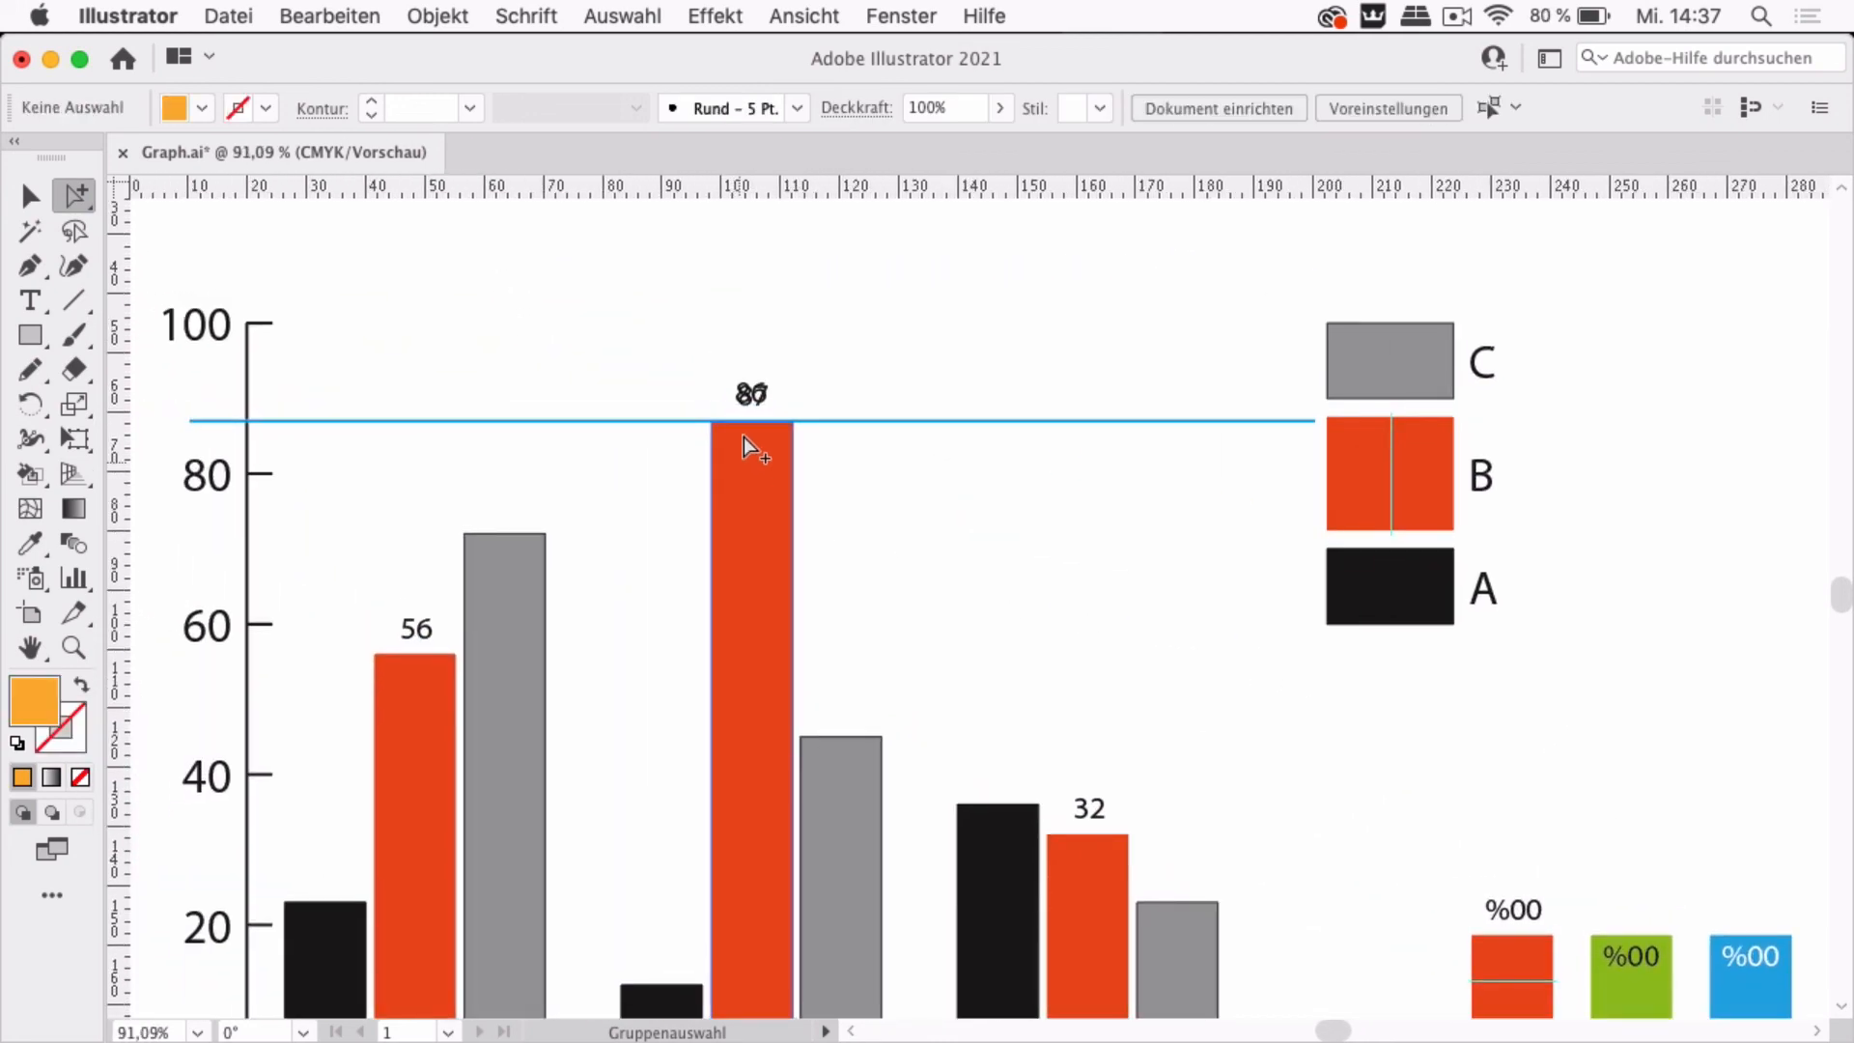
left_click(32, 204)
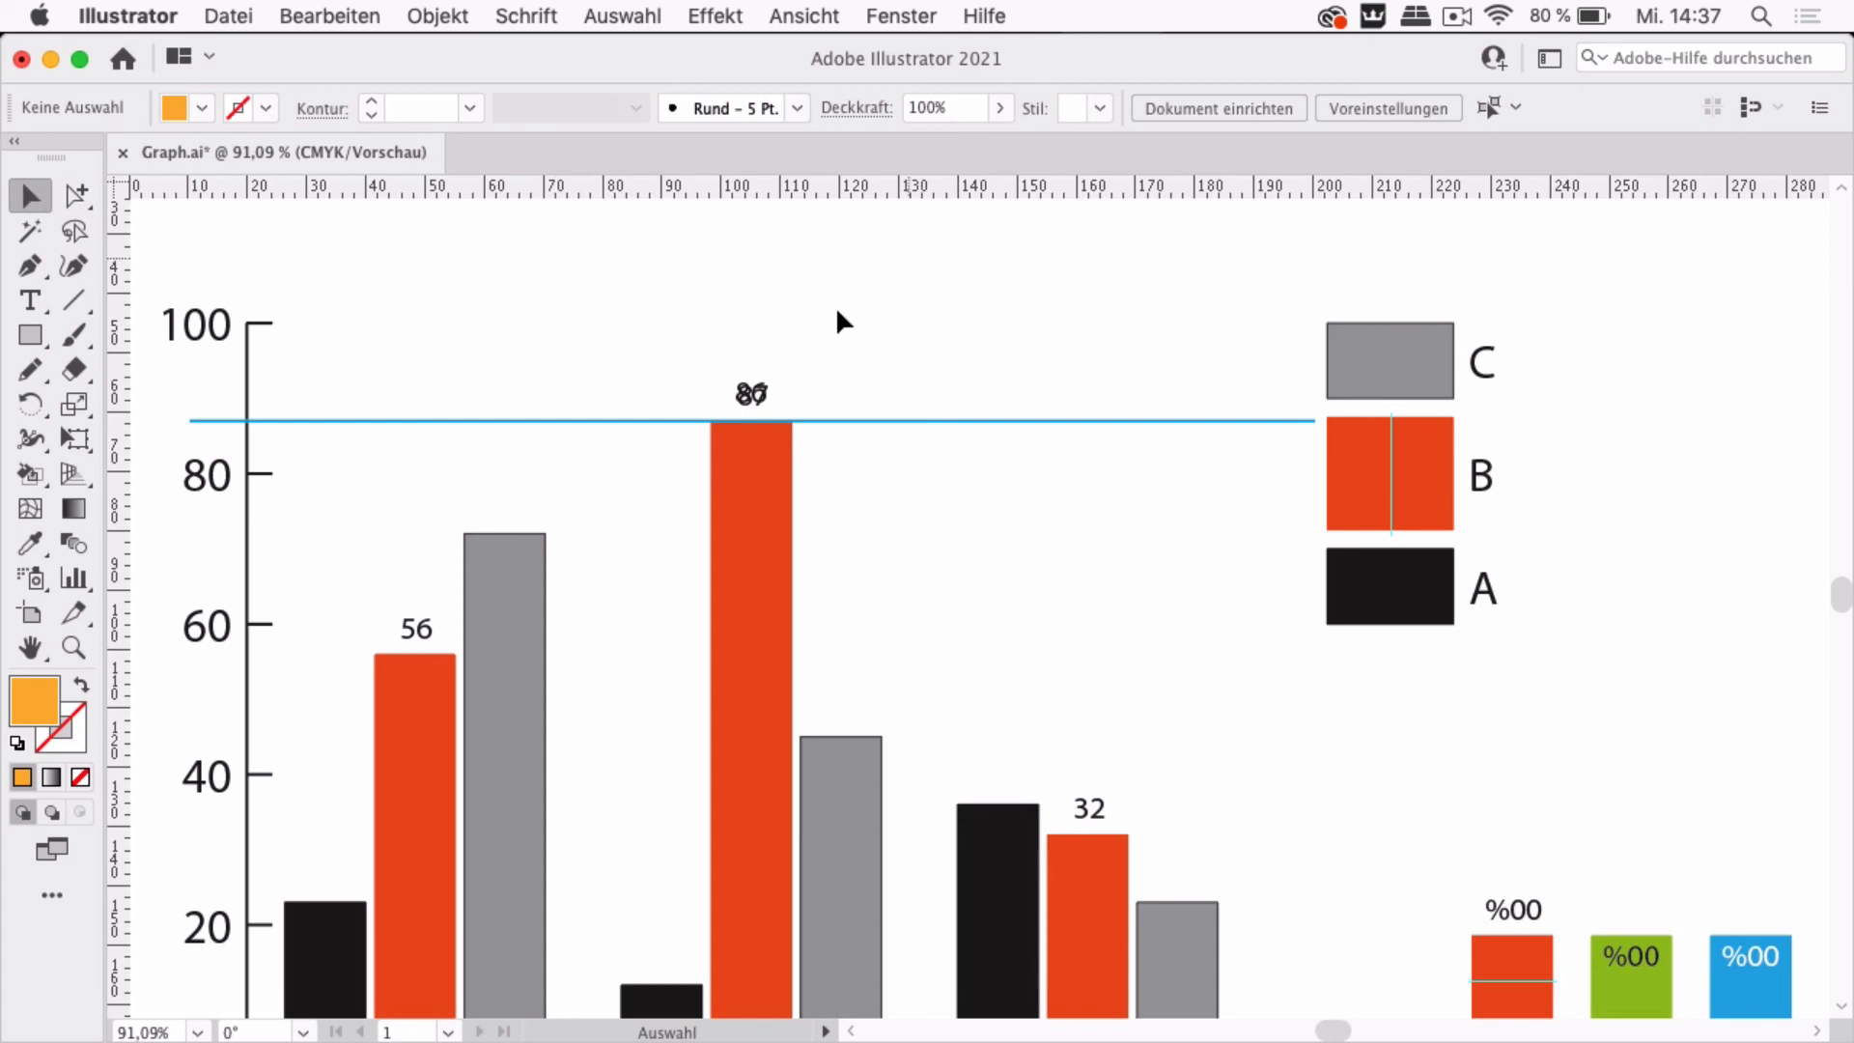
left_click_drag(761, 391, 975, 253)
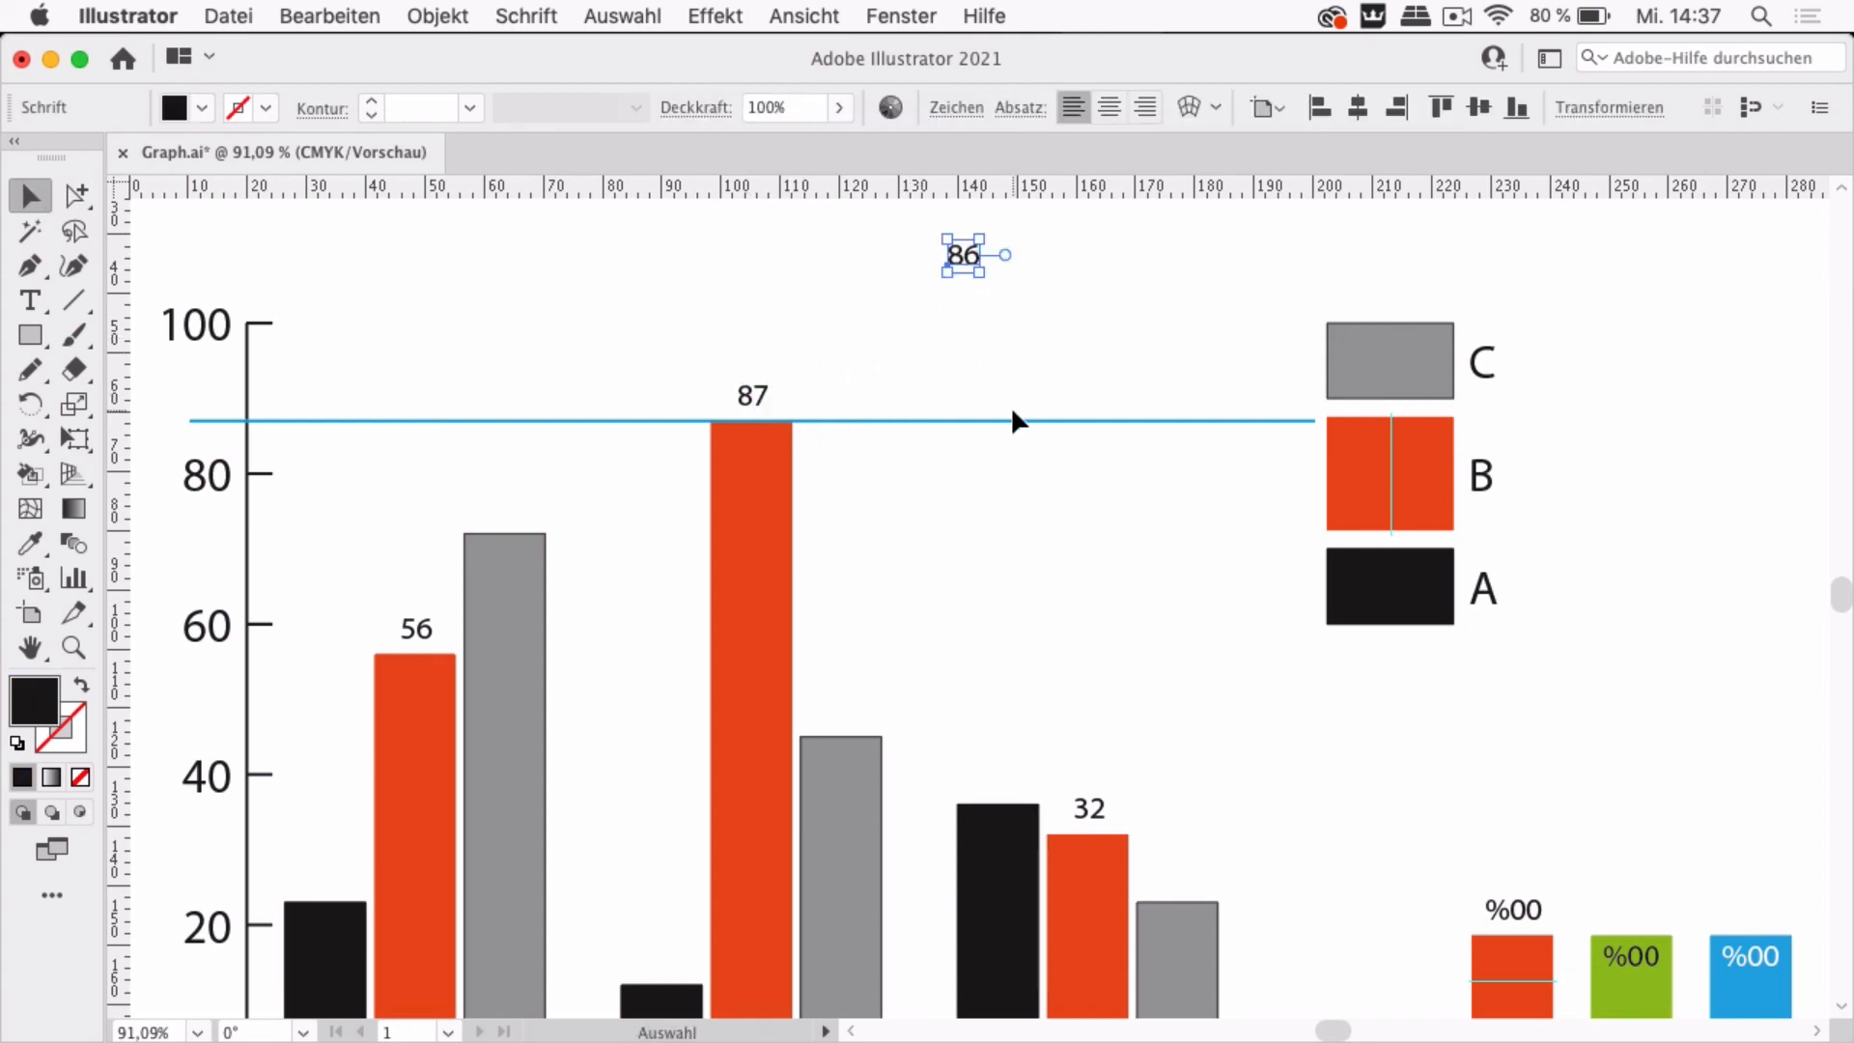
scroll(1010, 405, "down", 4)
scroll(1010, 405, "up", 1)
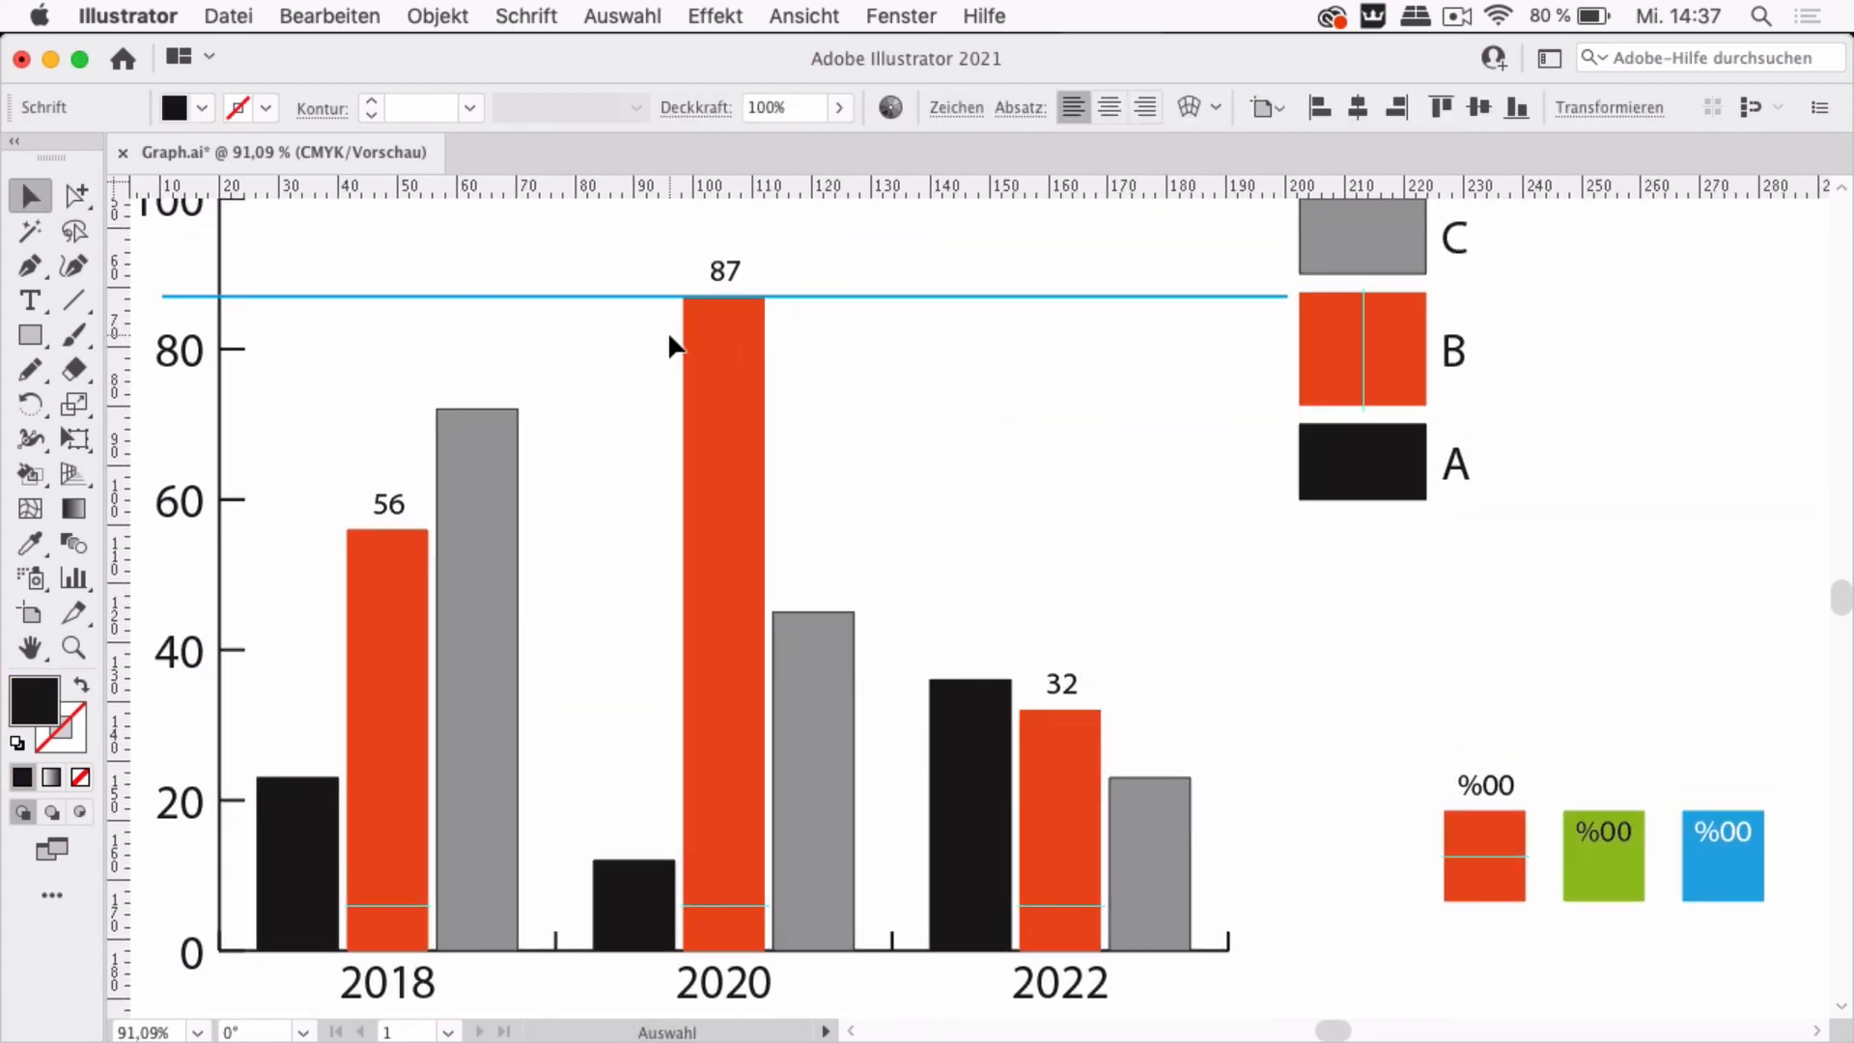